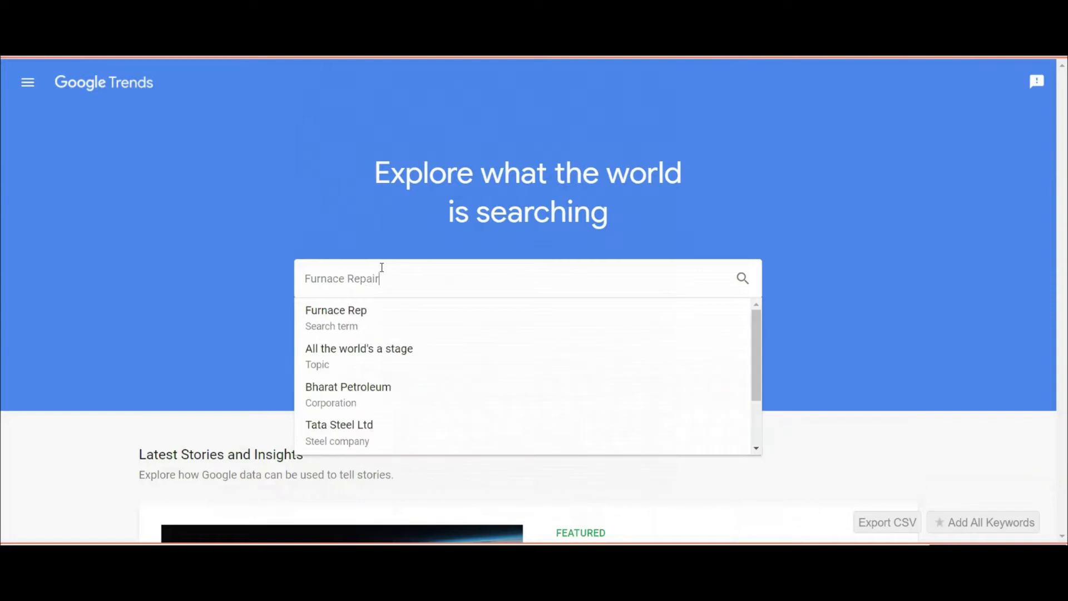
Search Furnace Repair in Google Trends and set the time range to Past 5 years.
key(Return)
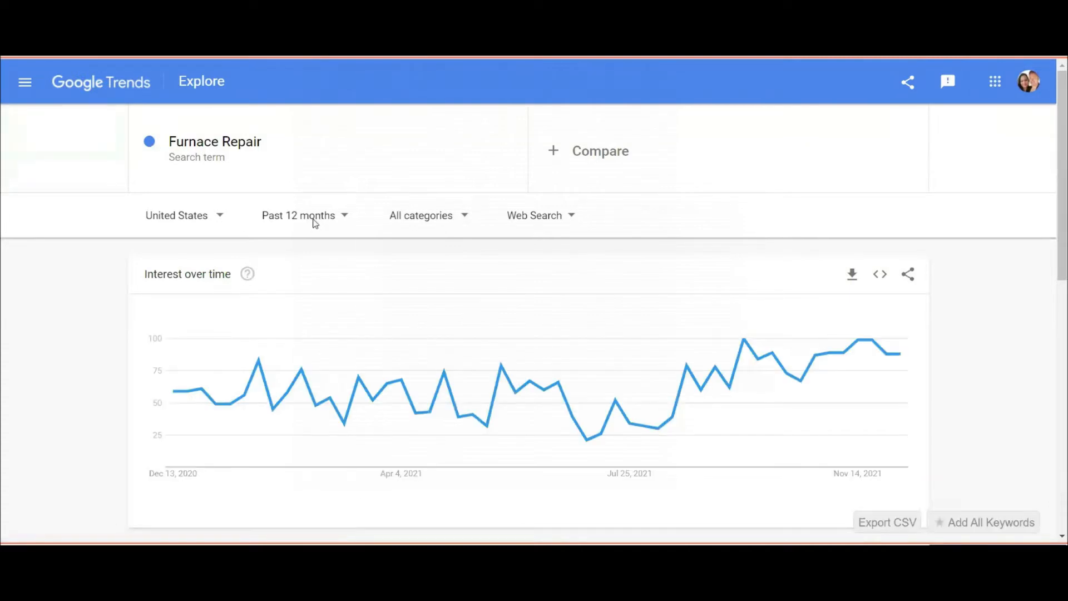
click(314, 223)
click(284, 439)
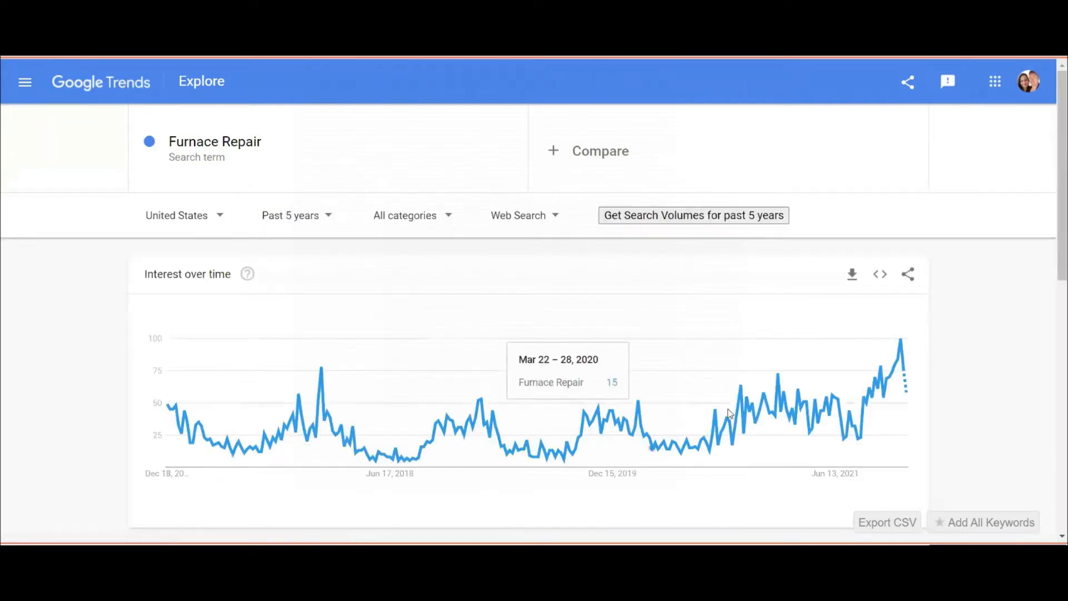
scroll(907, 356, down, 1)
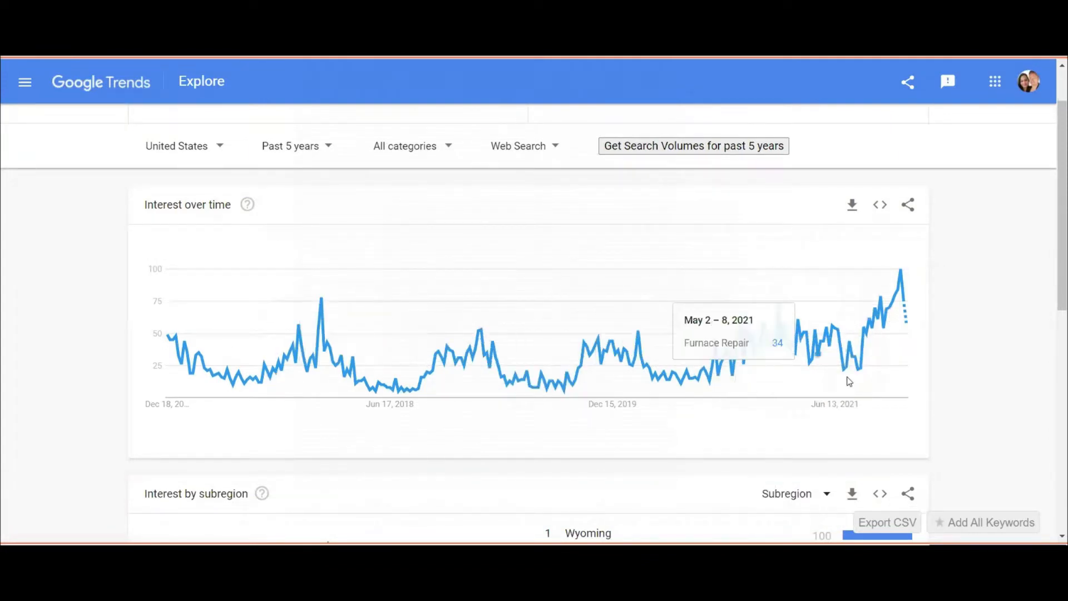
scroll(852, 378, down, 1)
scroll(851, 377, down, 2)
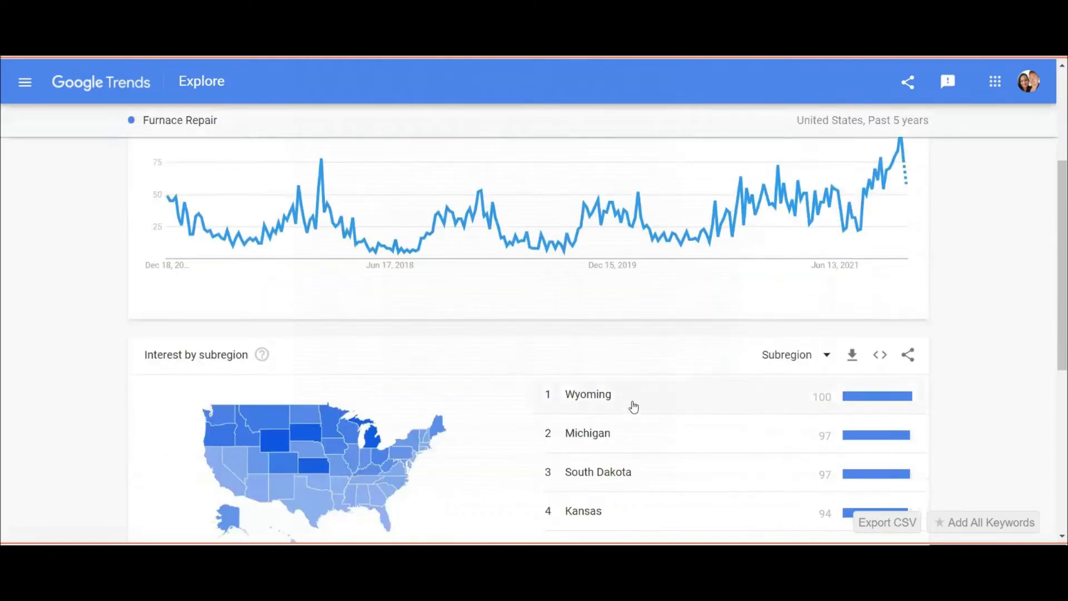
scroll(410, 359, up, 2)
scroll(410, 359, up, 1)
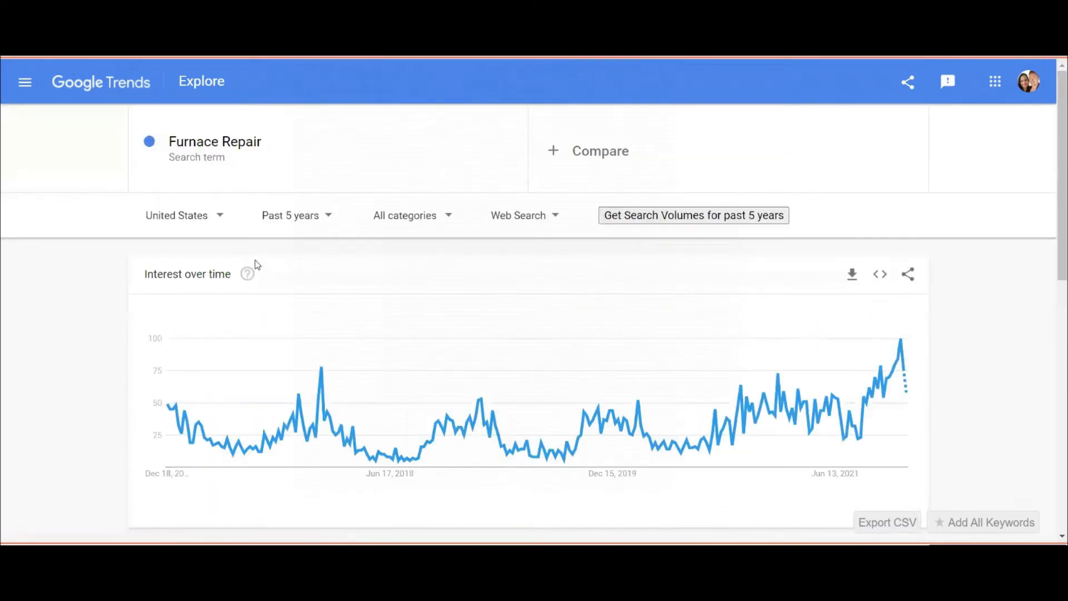
Narrow the Furnace Repair results to Wyoming from Interest by subregion.
click(197, 219)
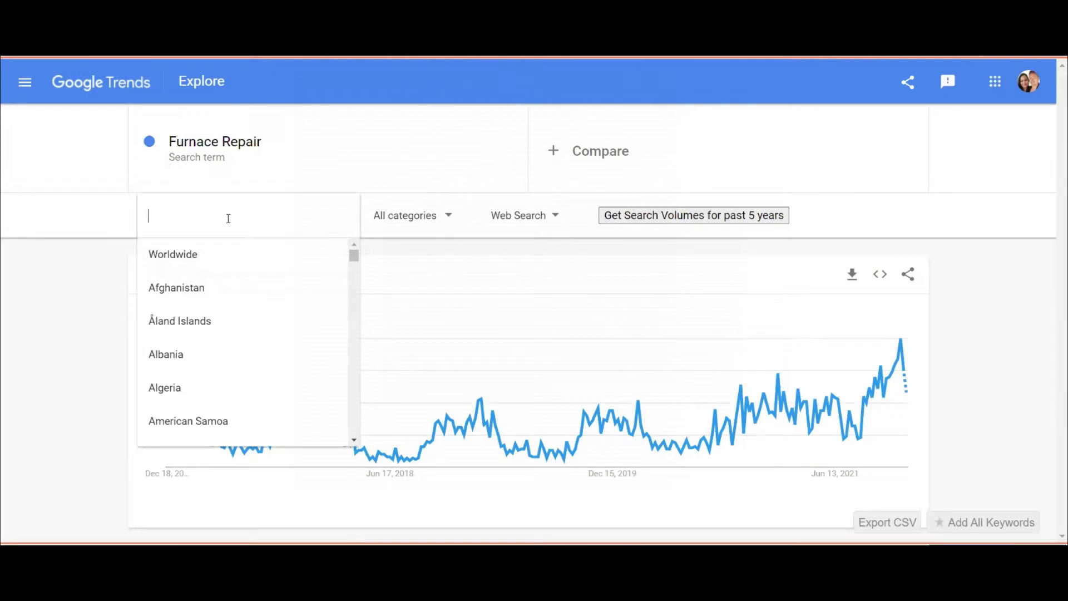
click(978, 357)
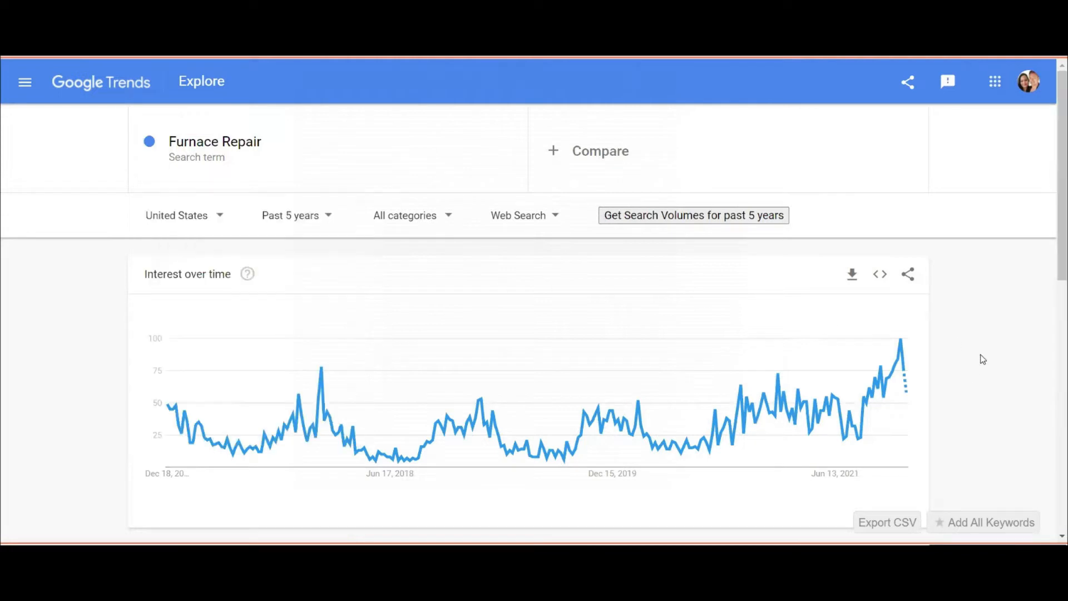
scroll(945, 401, down, 5)
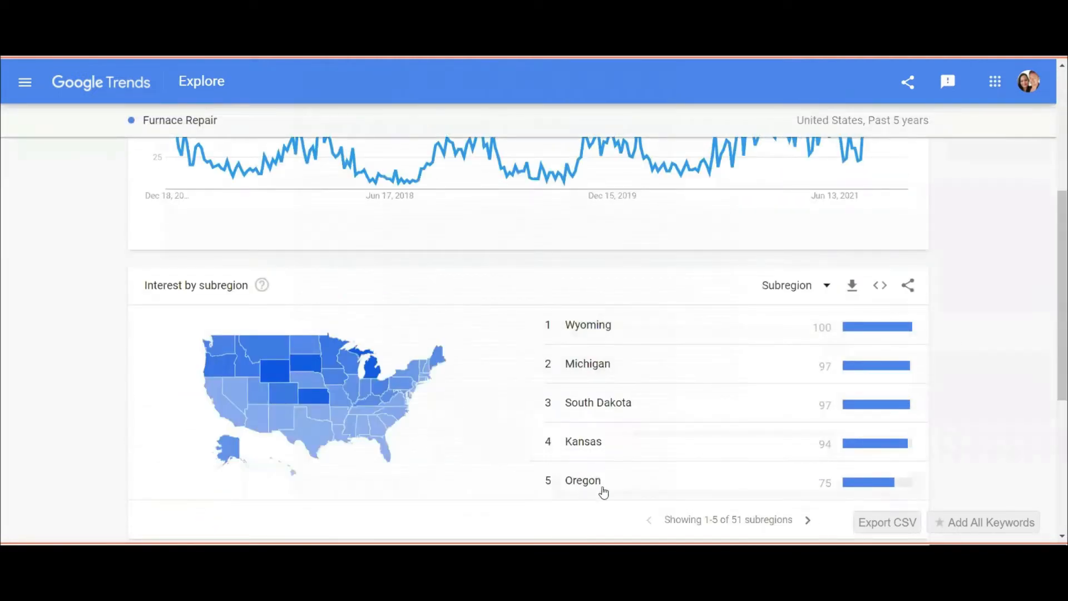
click(590, 326)
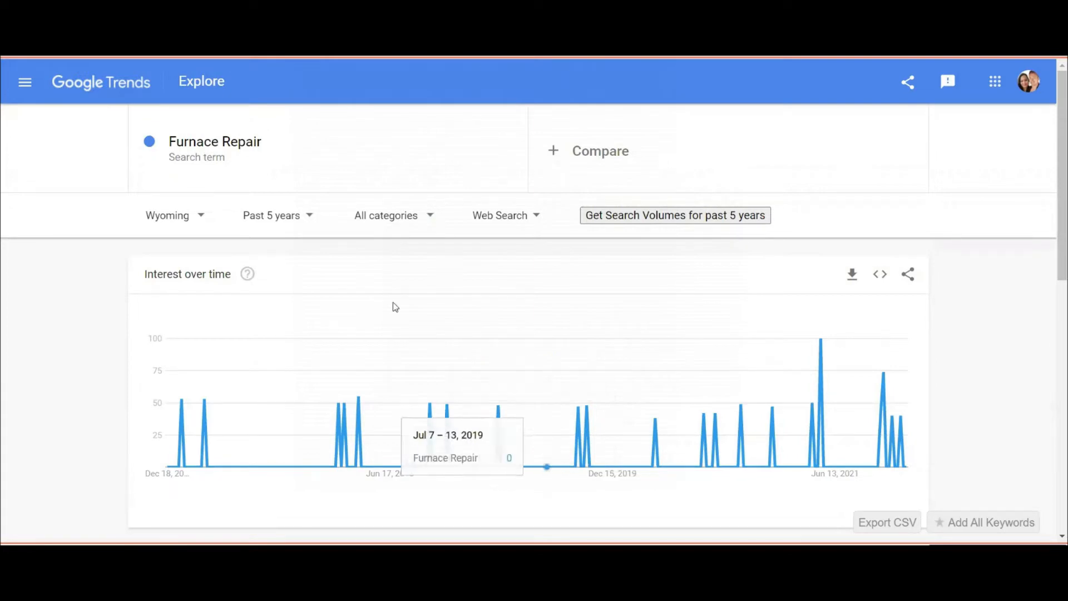
Change the location from US states back to Worldwide.
click(171, 217)
click(154, 255)
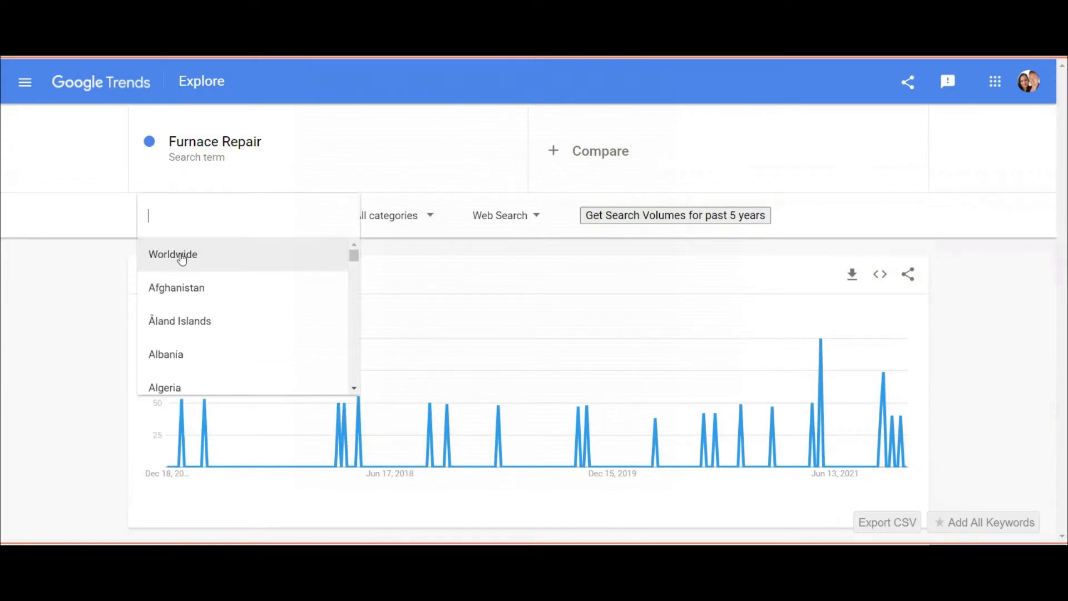
click(178, 255)
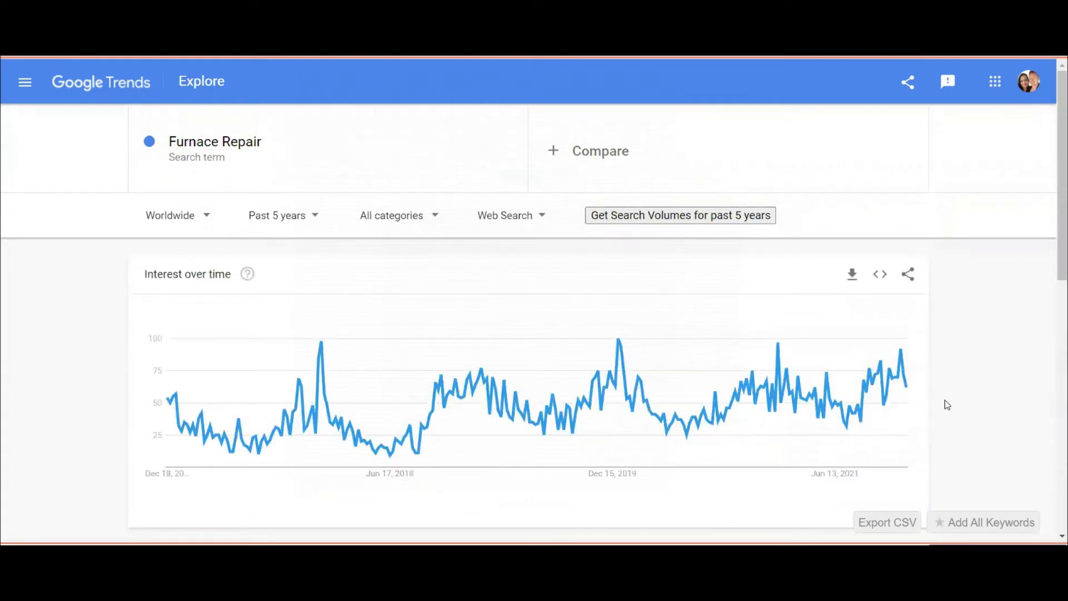
click(196, 216)
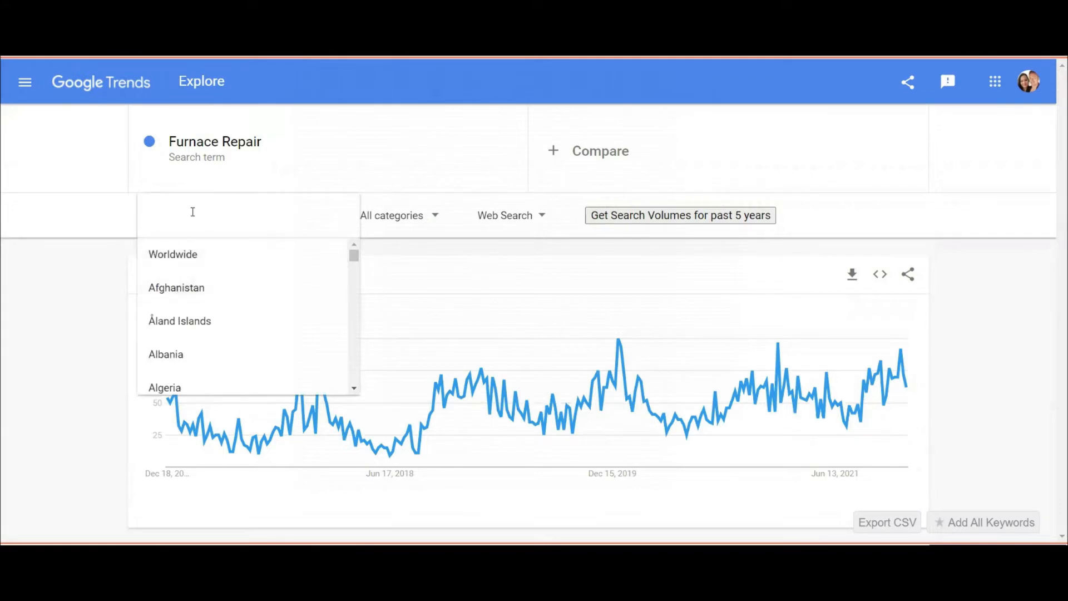
text(United )
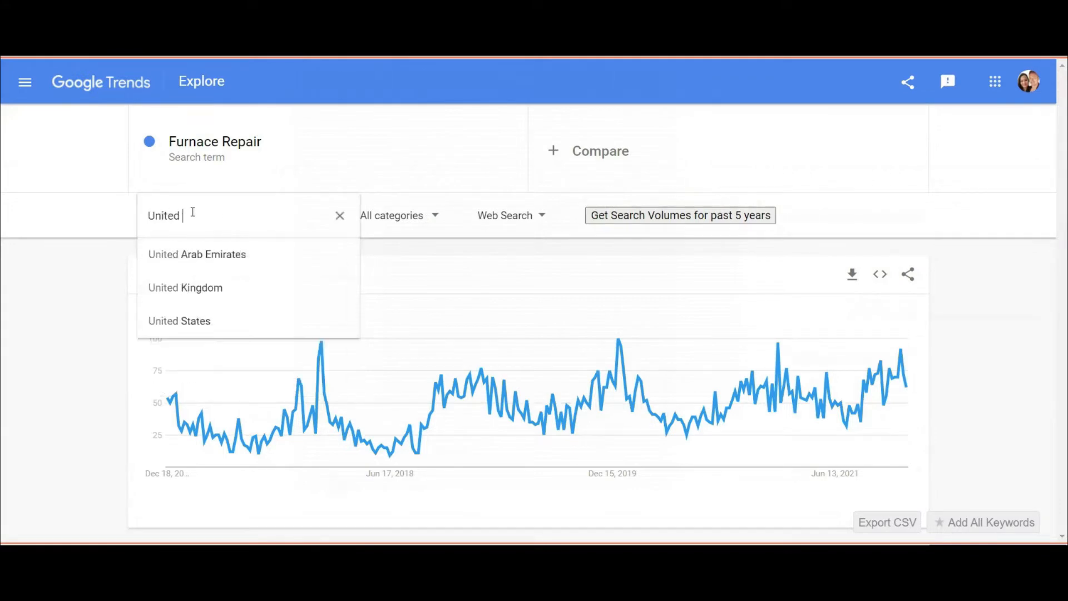
text(States)
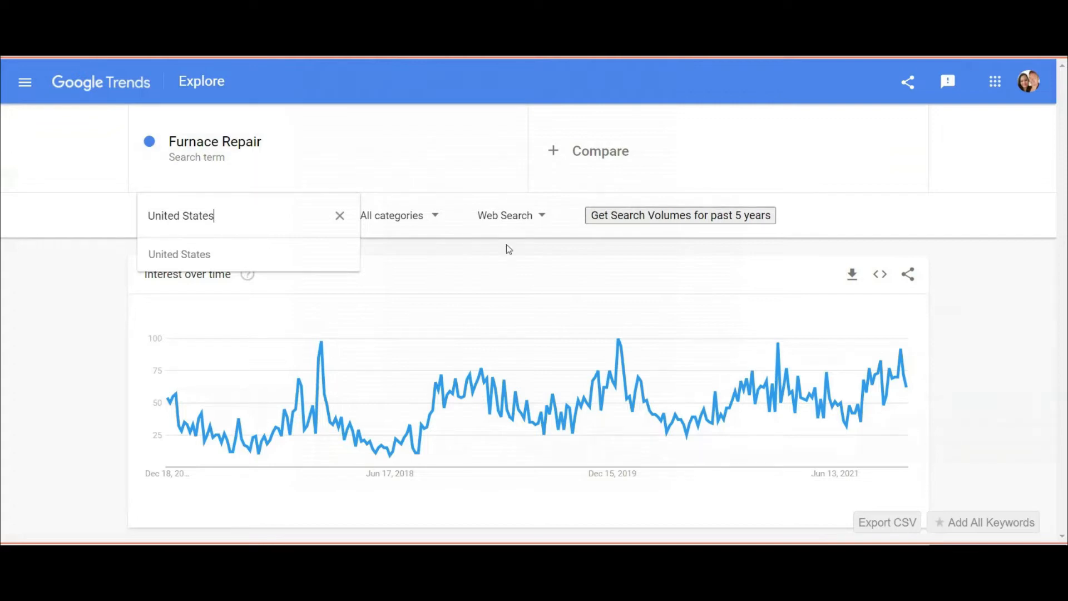
click(1017, 185)
scroll(995, 322, down, 5)
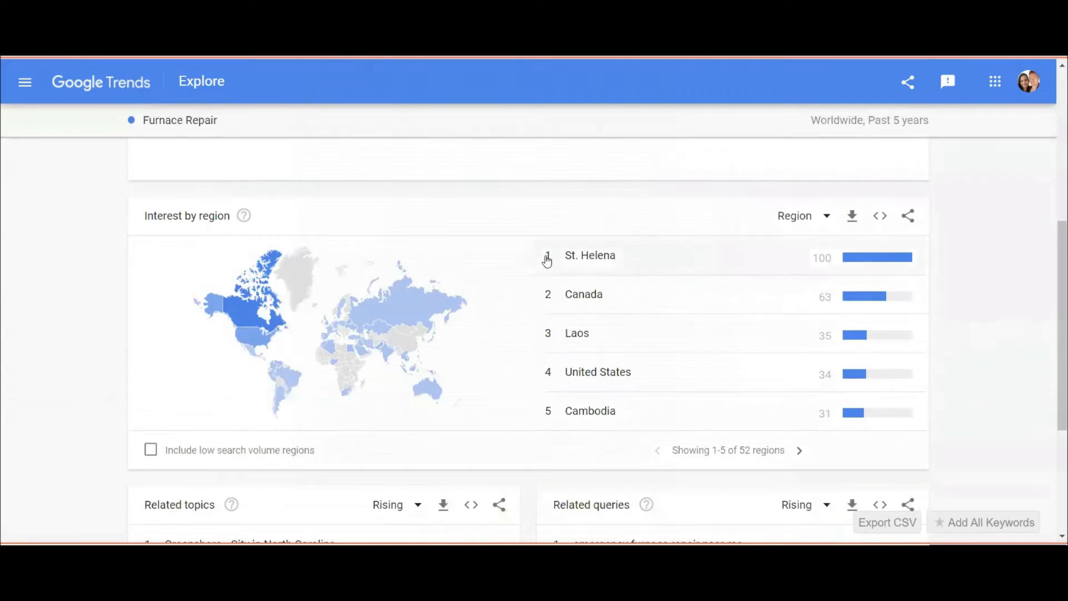
scroll(686, 341, down, 4)
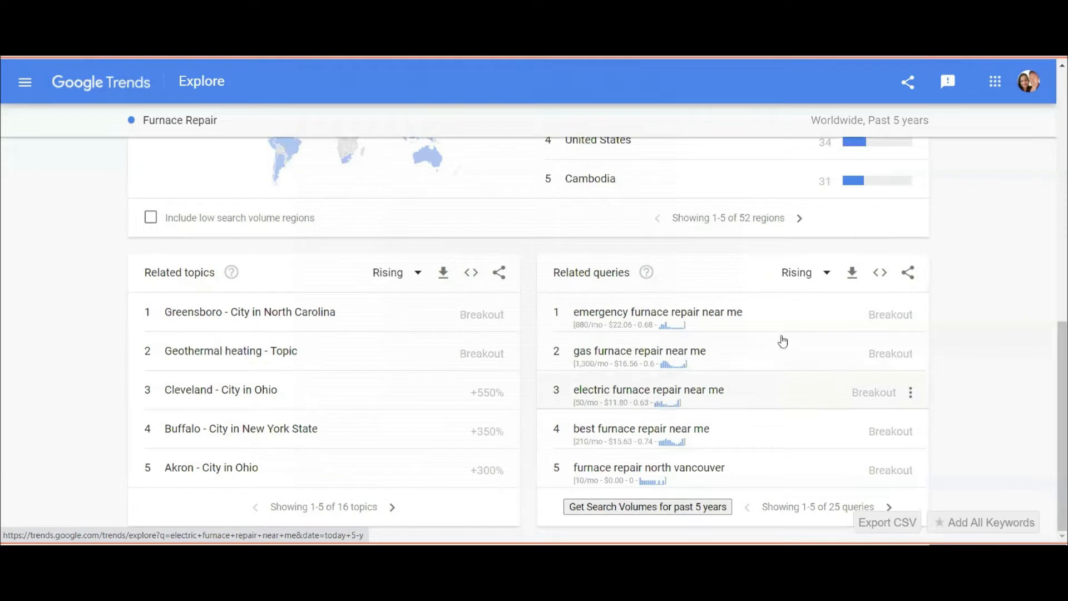
Switch Related queries from Rising to Top, led by heating furnace repair.
click(820, 274)
click(790, 326)
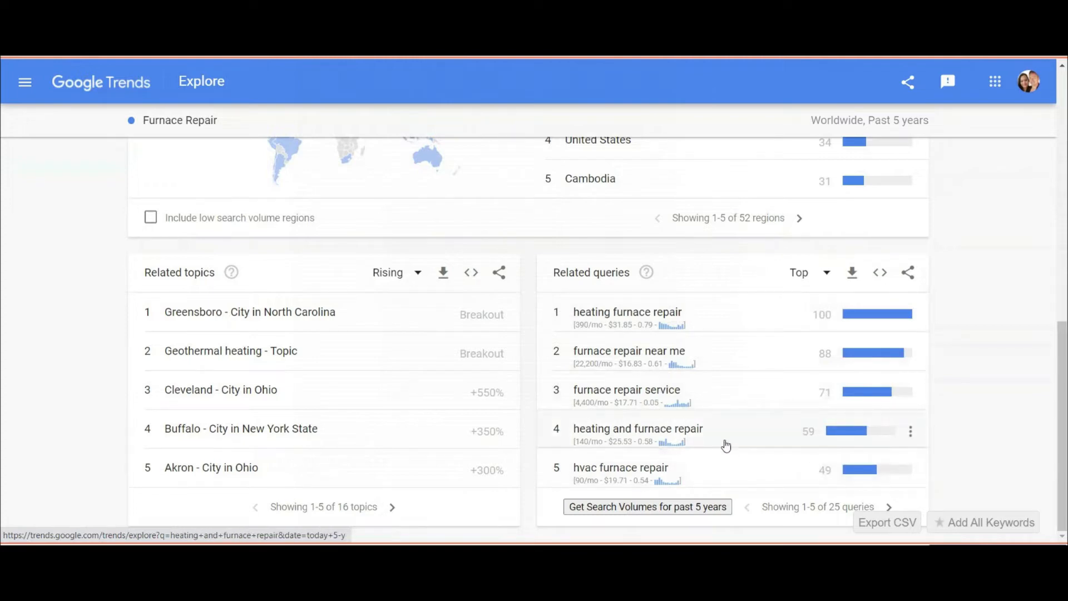
scroll(723, 410, up, 2)
scroll(711, 408, down, 2)
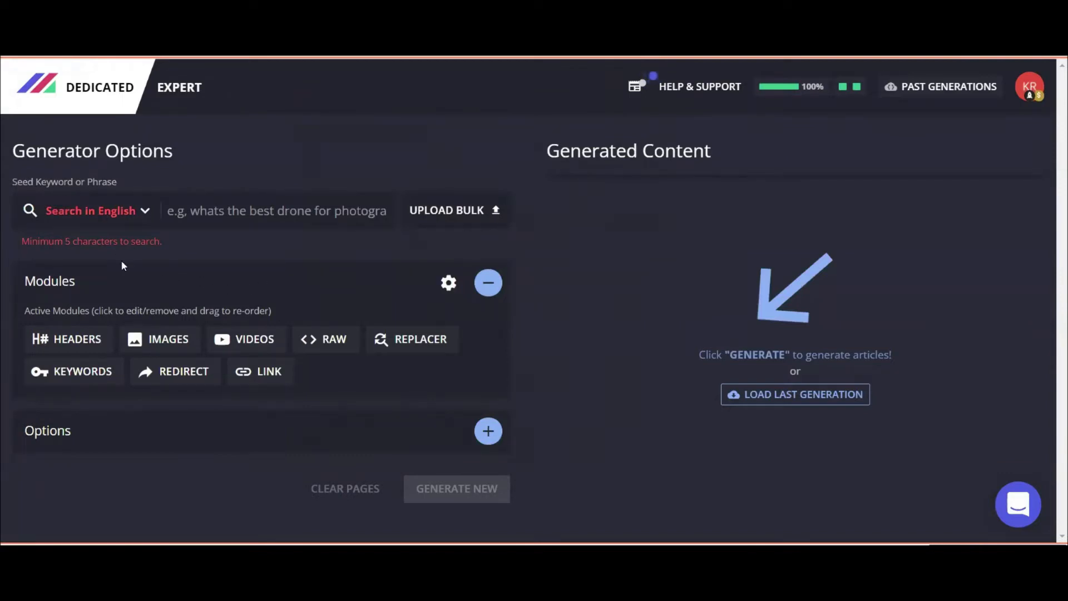
Enter 'heating furnace repair' as the seed keyword and open the HEADERS module settings.
click(201, 213)
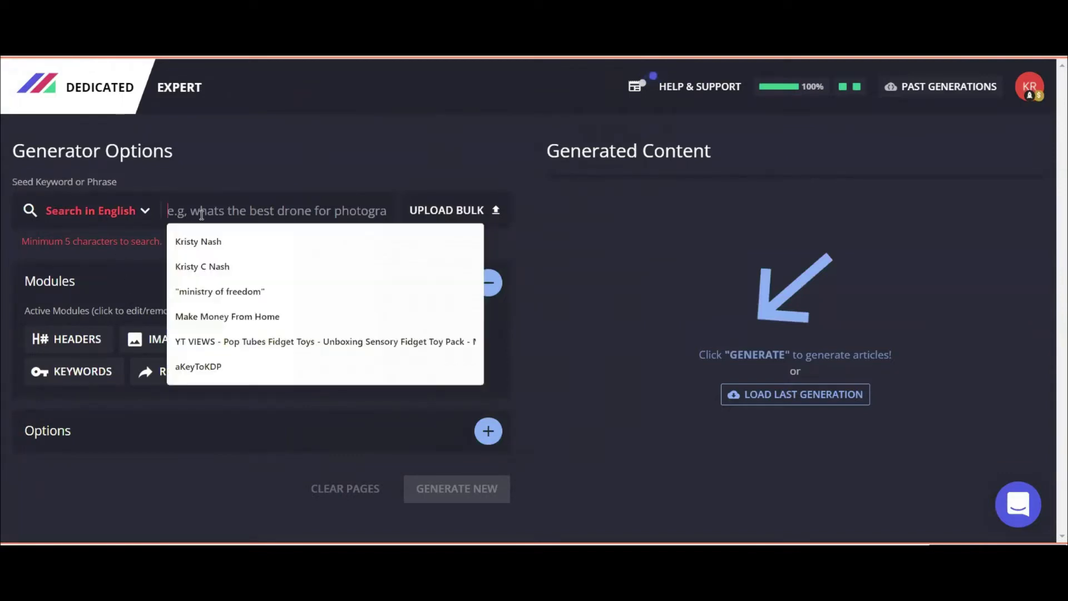
text(heating repair)
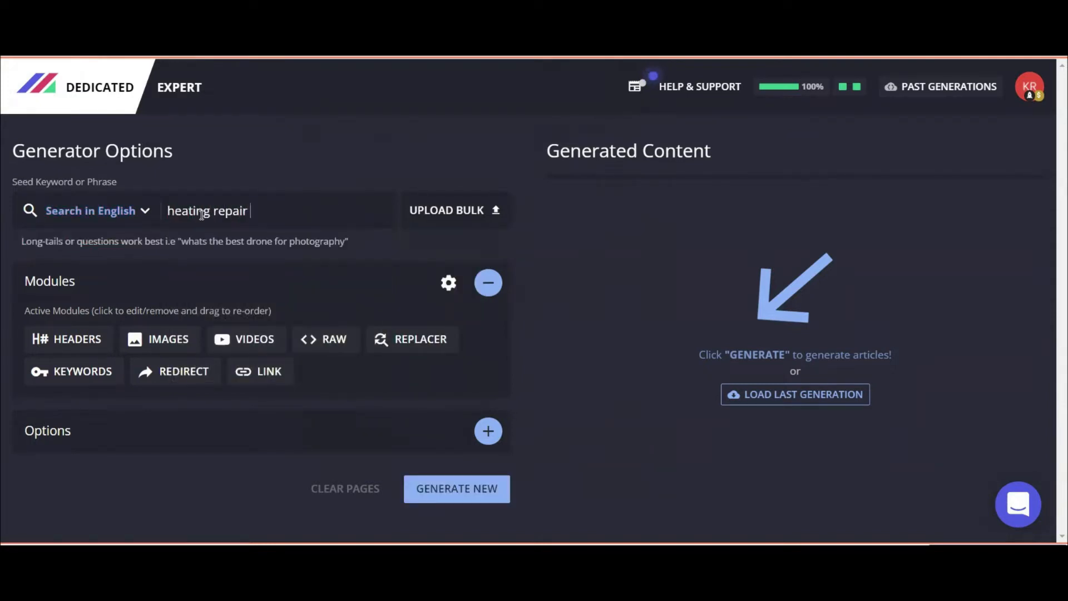
key(BackSpace)
key(BackSpace)
key(BackSpace)
text(anc)
text(rnac)
text(e repai)
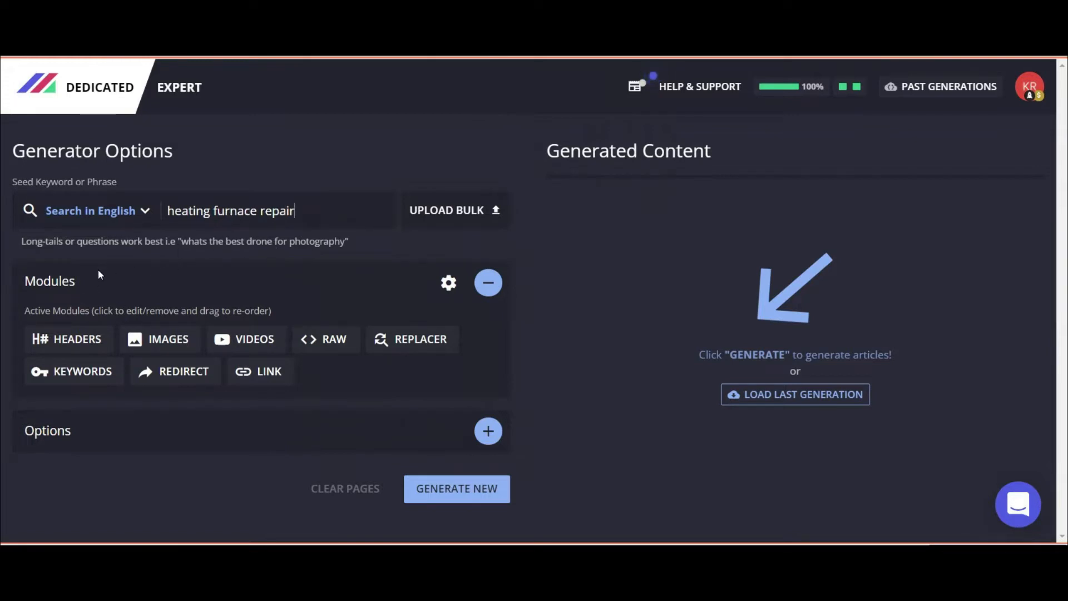
click(74, 341)
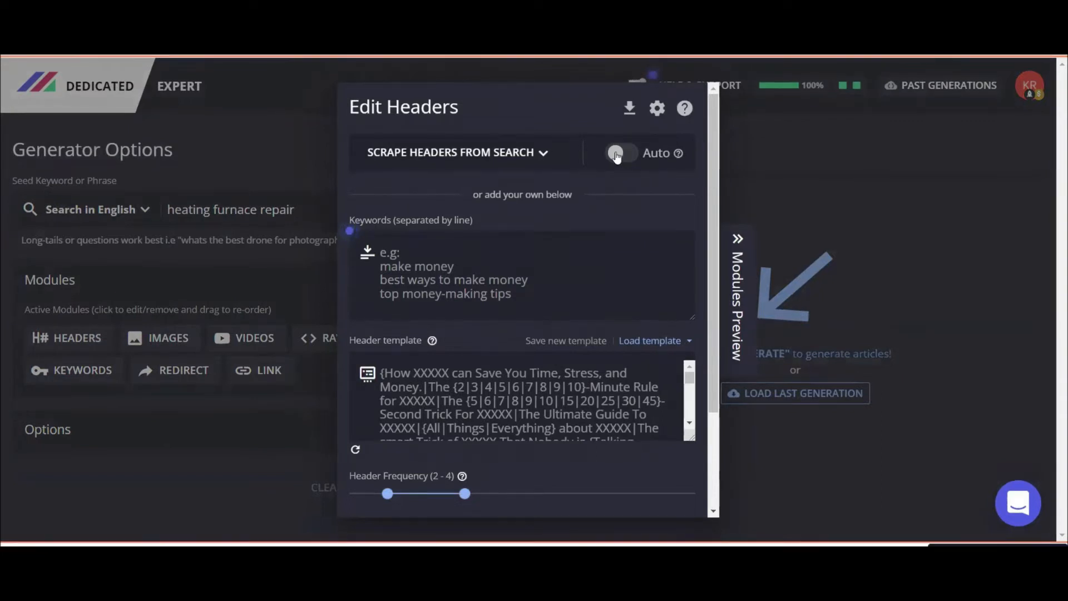
Turn on Auto header scraping and keep the H2 tag count at 2 in the extra options.
click(620, 155)
scroll(656, 459, down, 3)
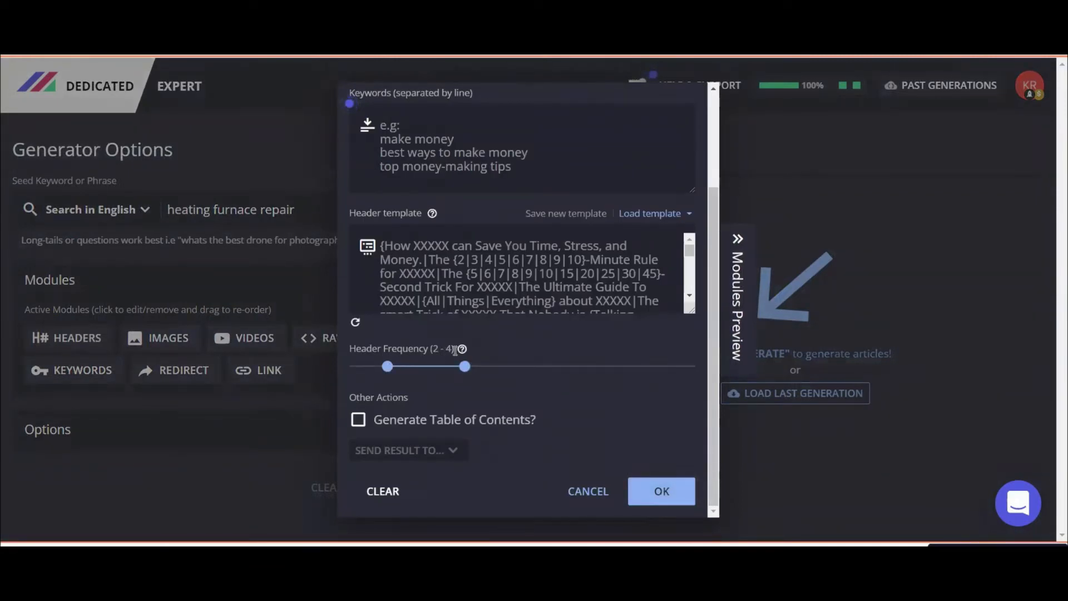
scroll(610, 378, up, 3)
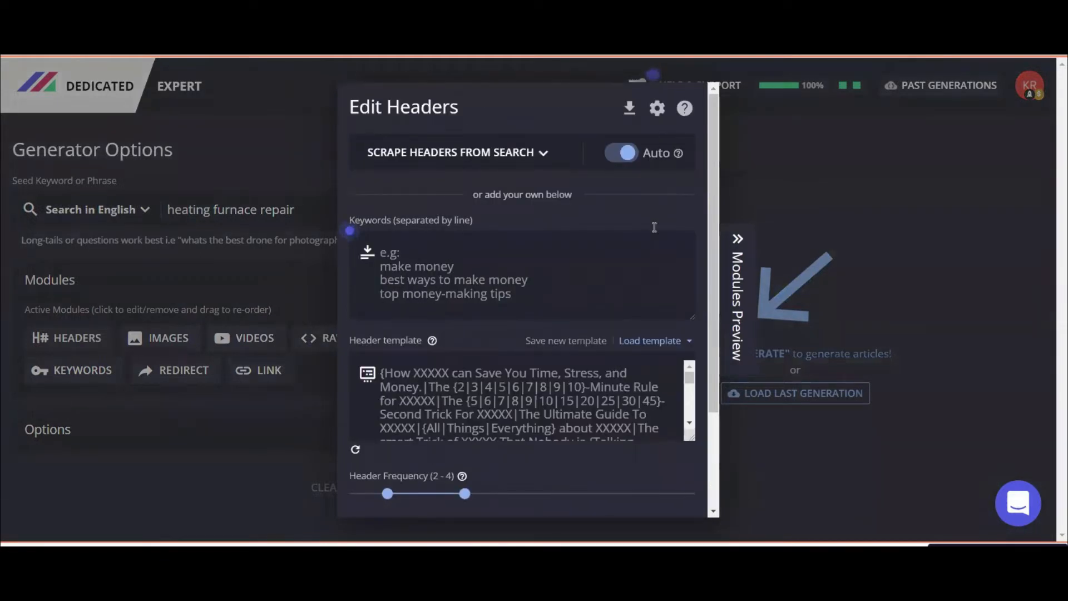
click(657, 107)
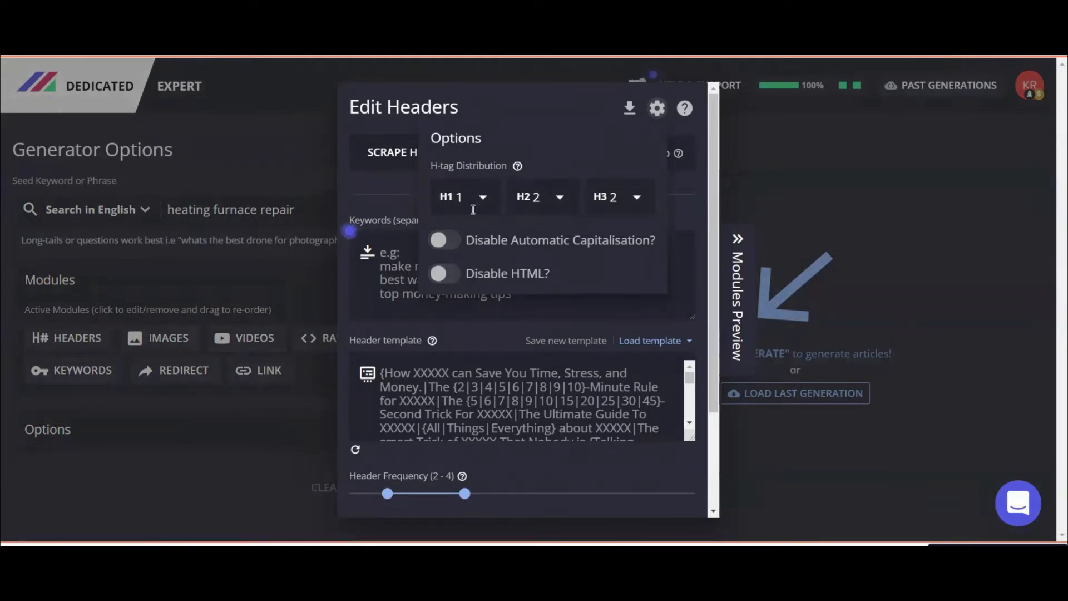
click(556, 195)
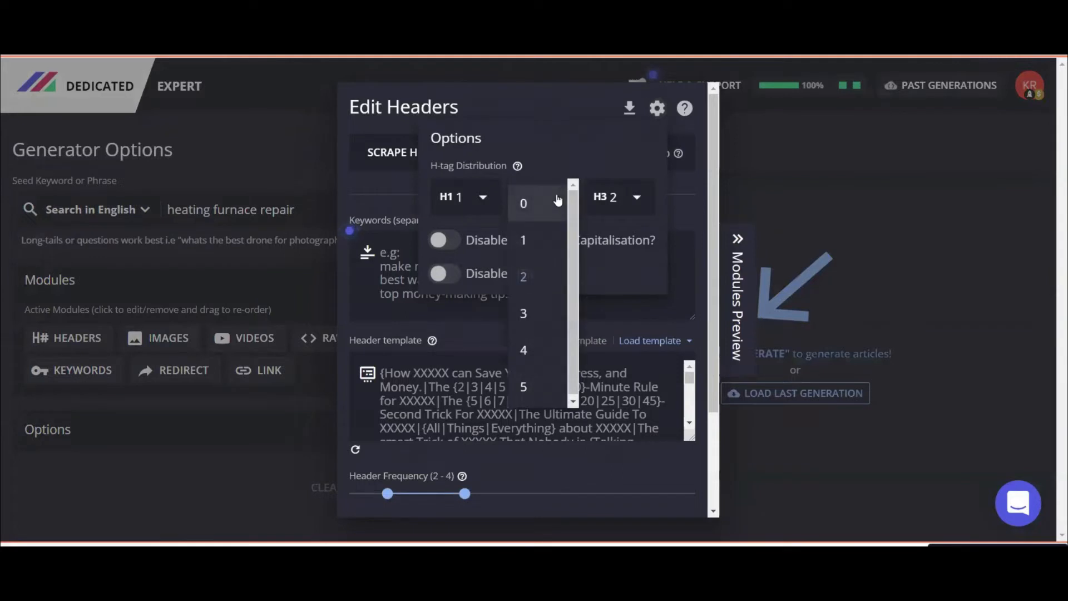
click(624, 202)
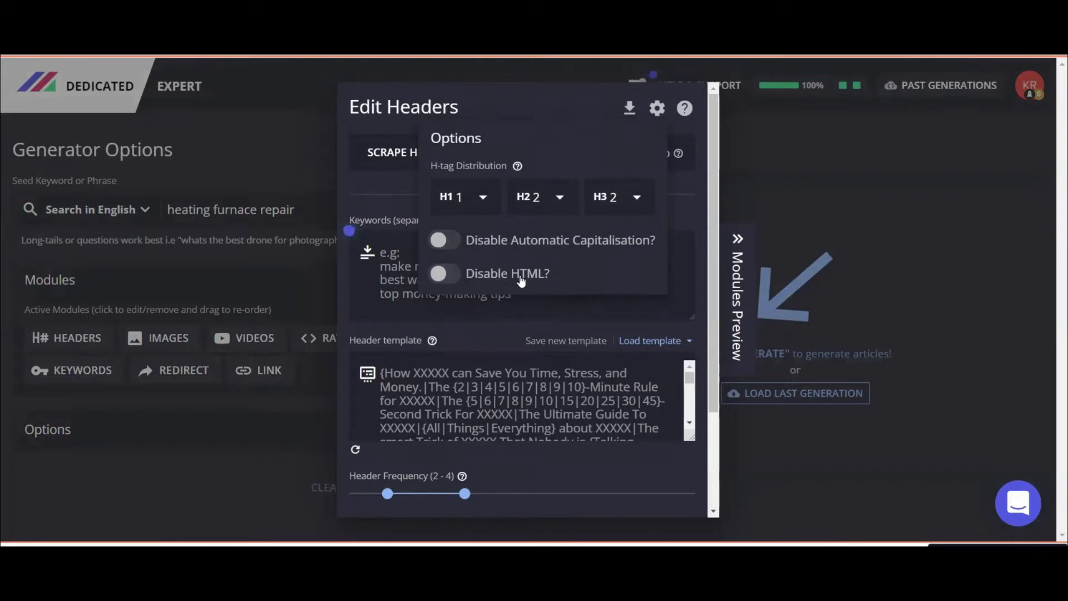
click(675, 185)
Enable Generate Table of Contents and save the header settings.
scroll(614, 376, down, 5)
scroll(500, 319, down, 3)
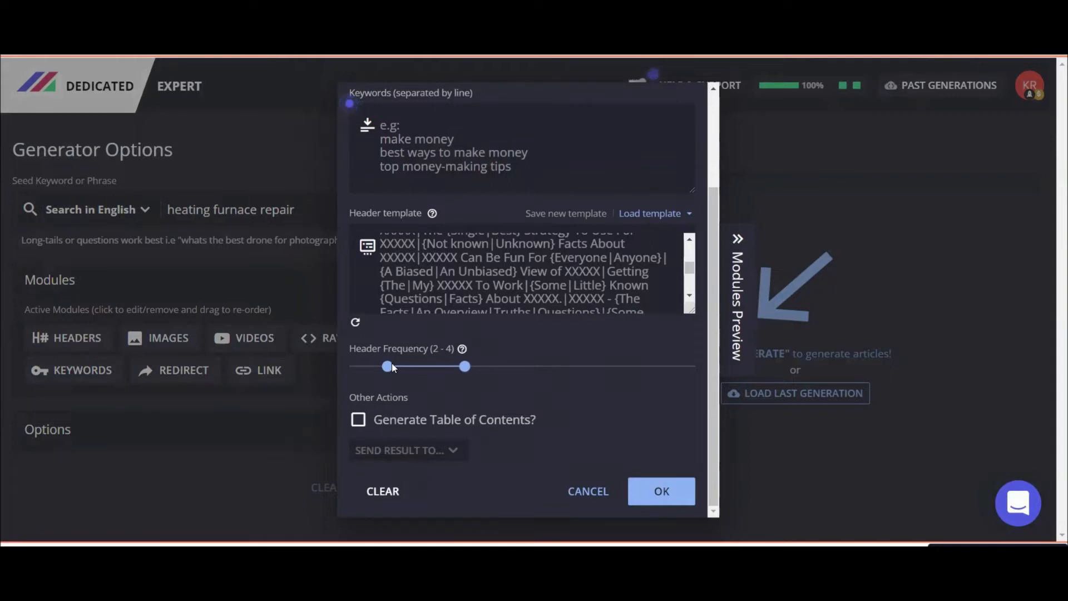
click(357, 423)
click(658, 500)
Turn on Auto image scraping with Force HTTPS and Import Alt-Text enabled.
click(153, 336)
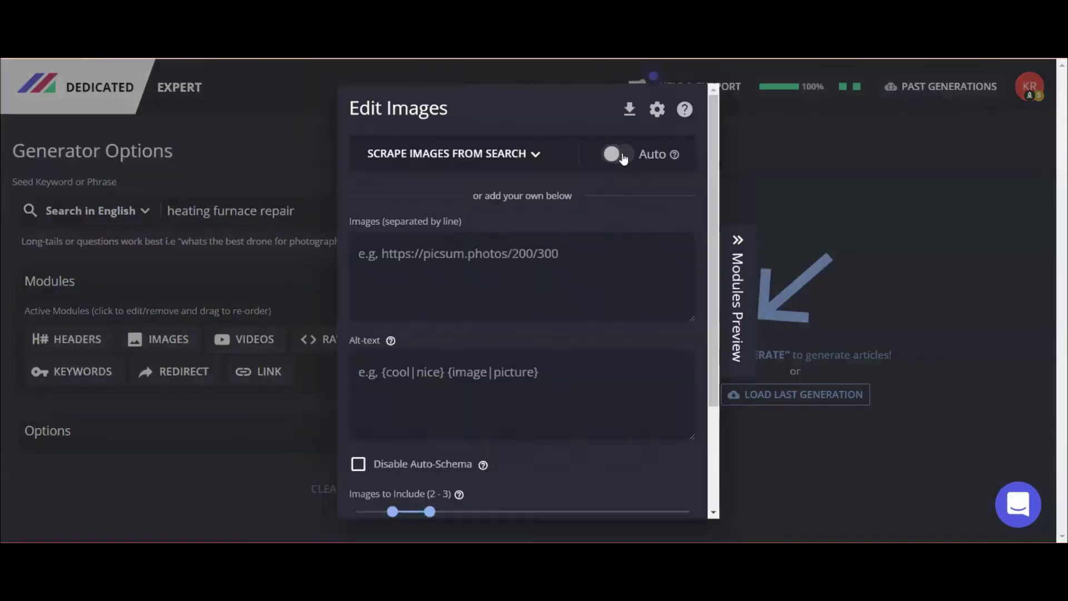
click(614, 155)
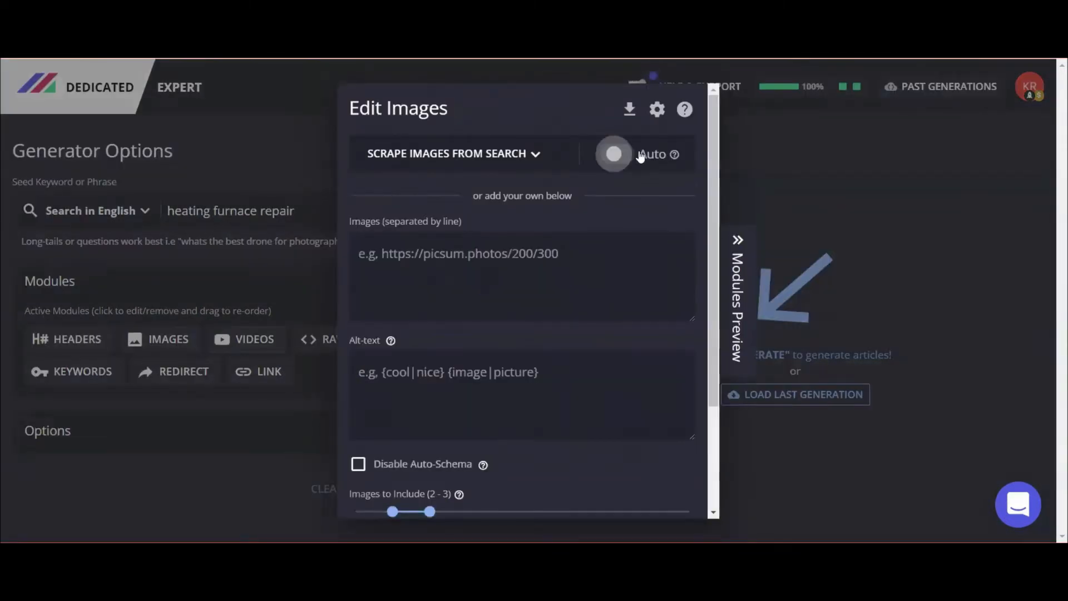
click(662, 108)
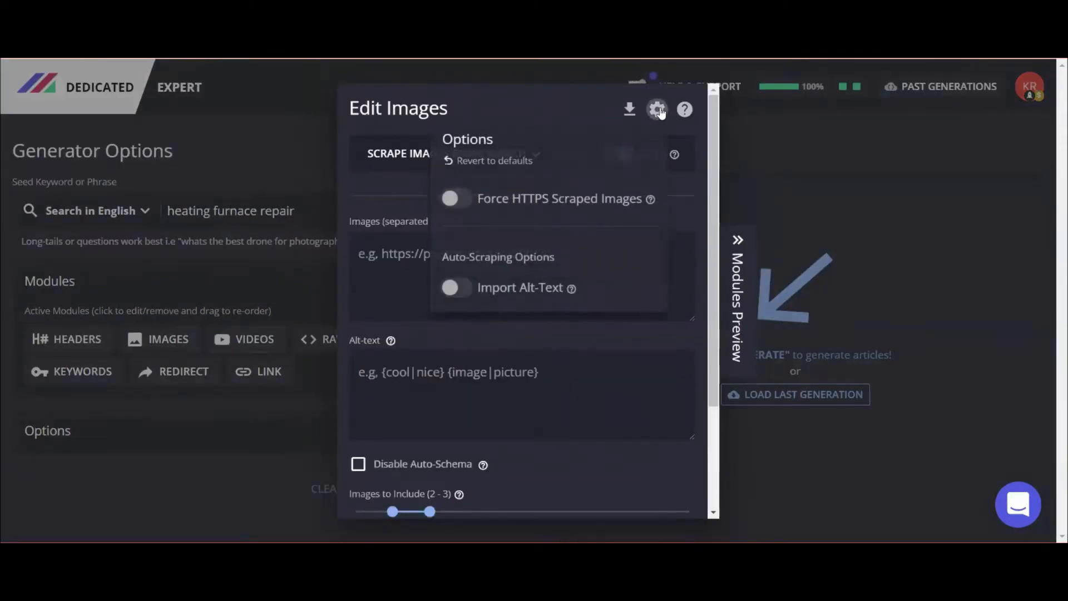
click(455, 202)
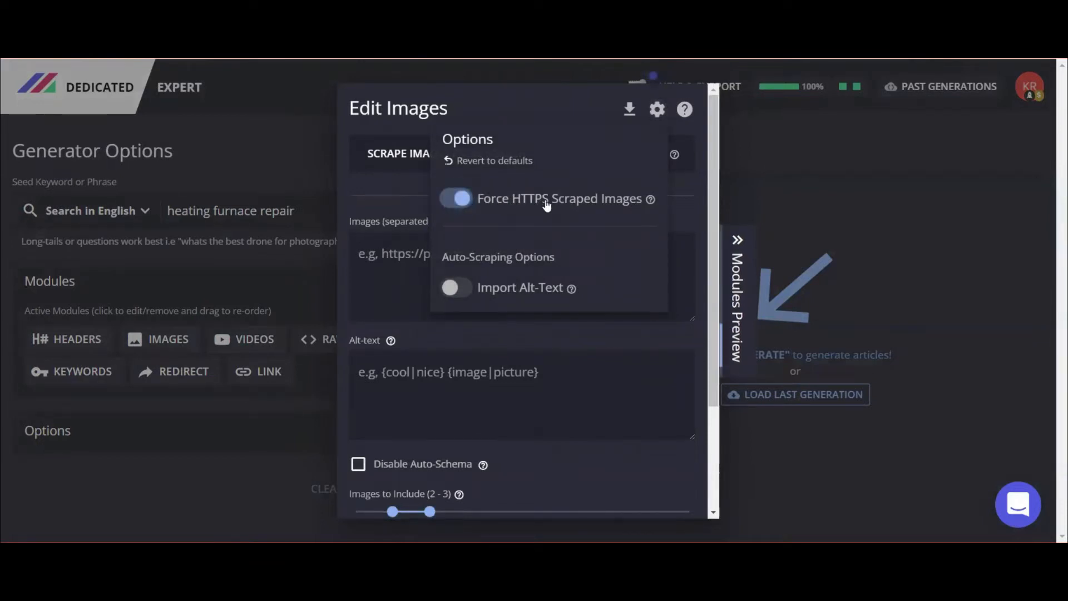
click(471, 287)
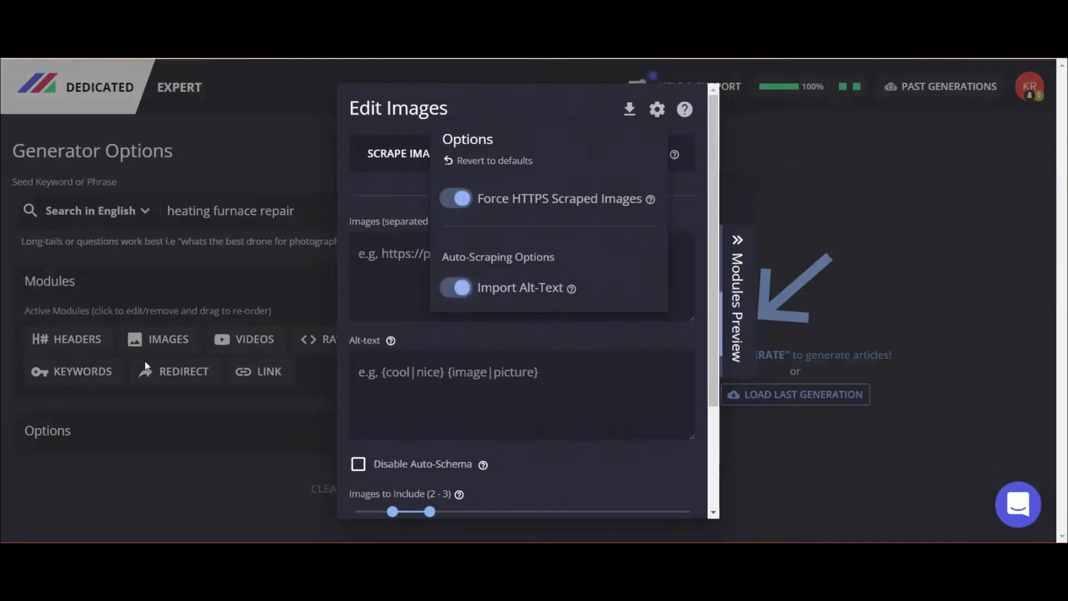
scroll(543, 421, down, 1)
scroll(541, 416, down, 3)
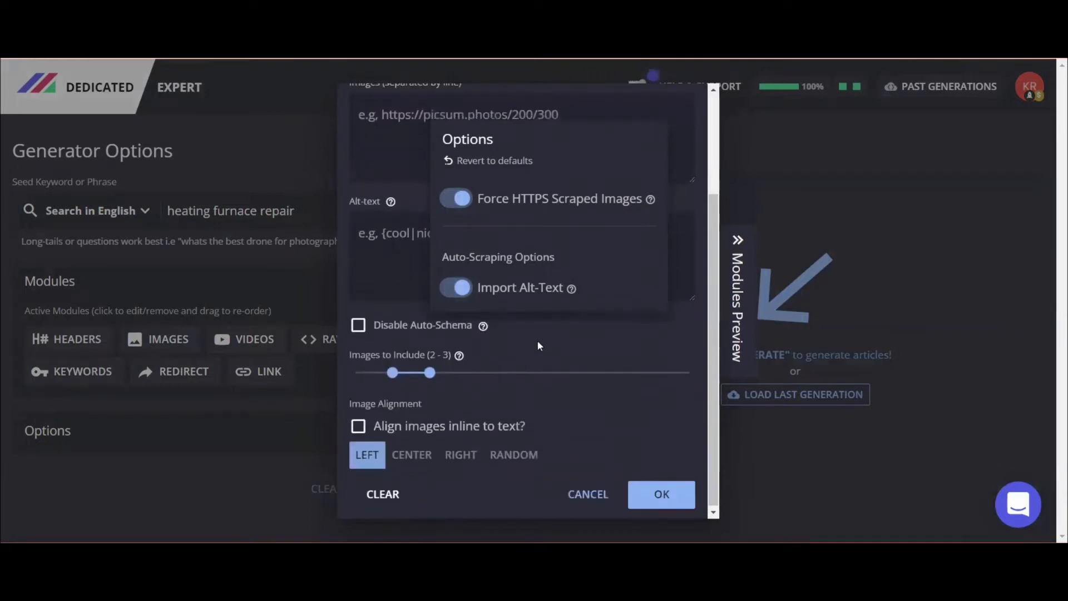
click(537, 339)
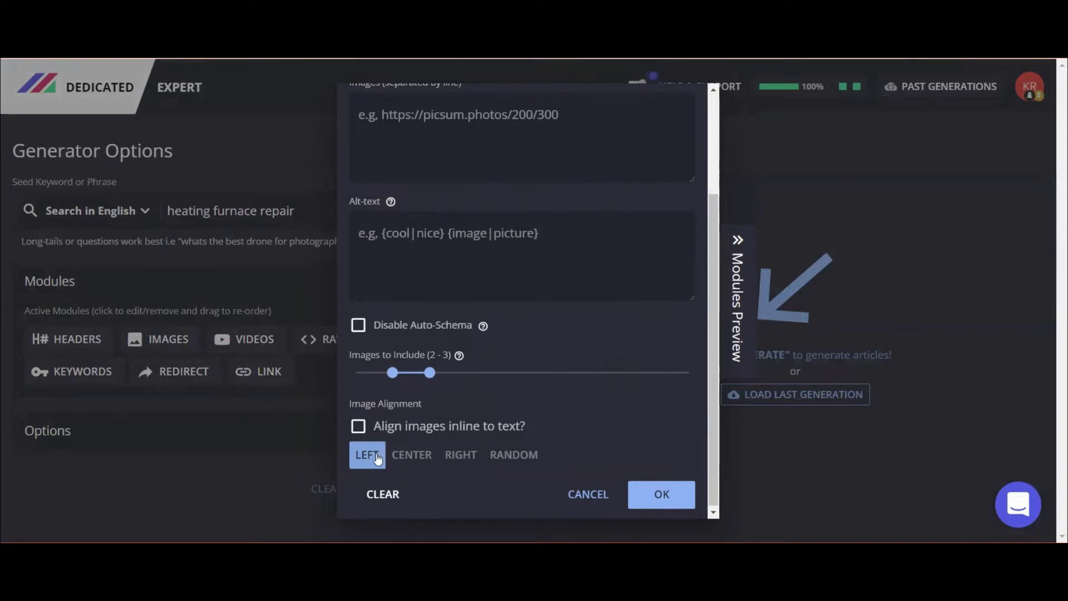
Leave inline alignment off, set image alignment to RANDOM, and confirm.
click(363, 429)
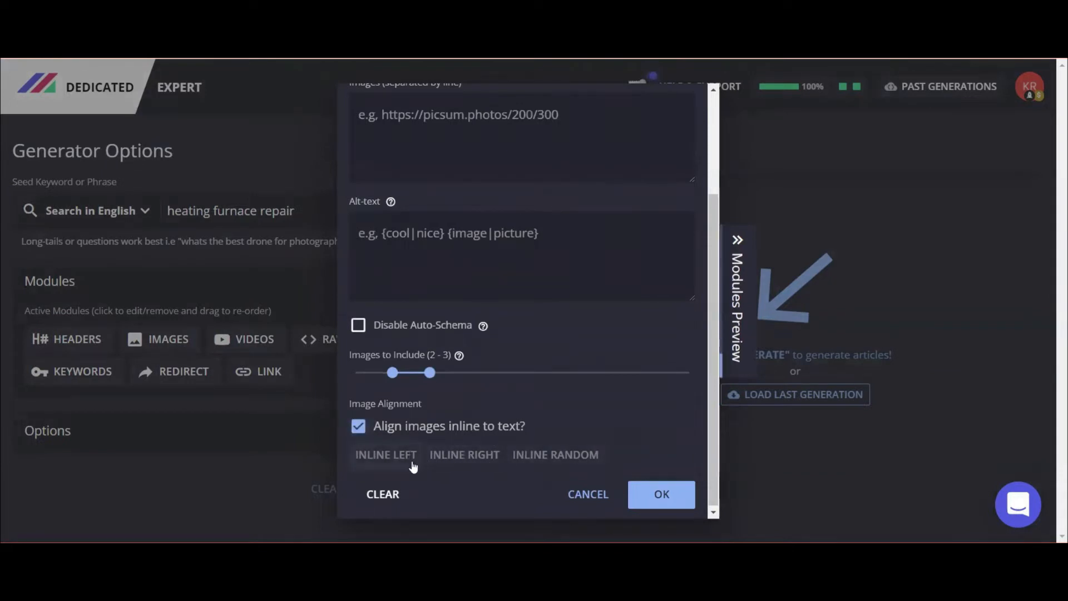
click(359, 430)
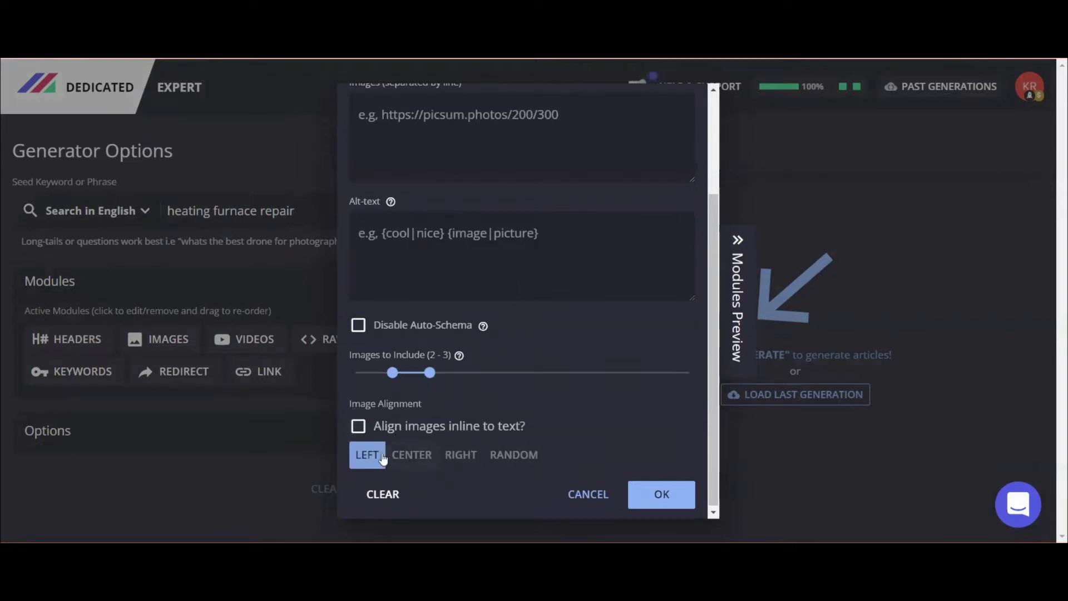
click(517, 457)
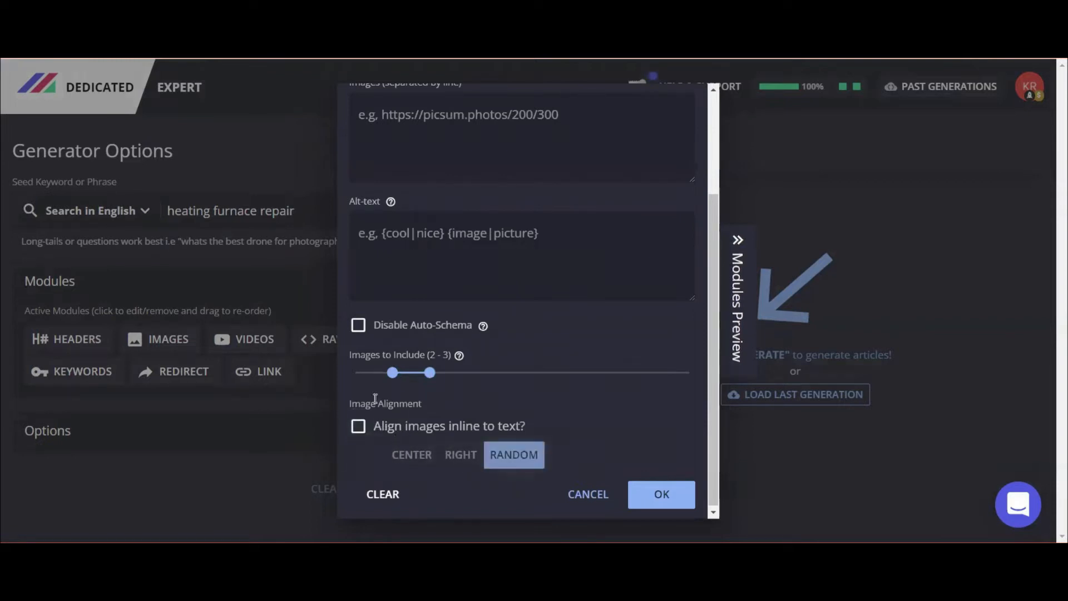
click(657, 492)
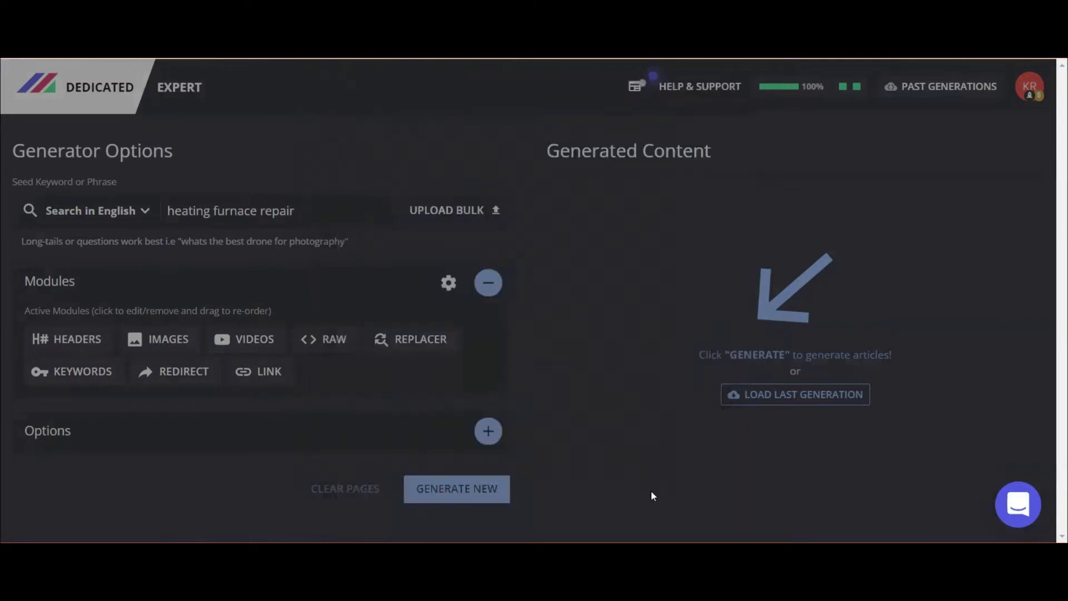
Set the VIDEOS module to Auto scraping with Import Alt-Text and RANDOM position, then confirm.
click(265, 343)
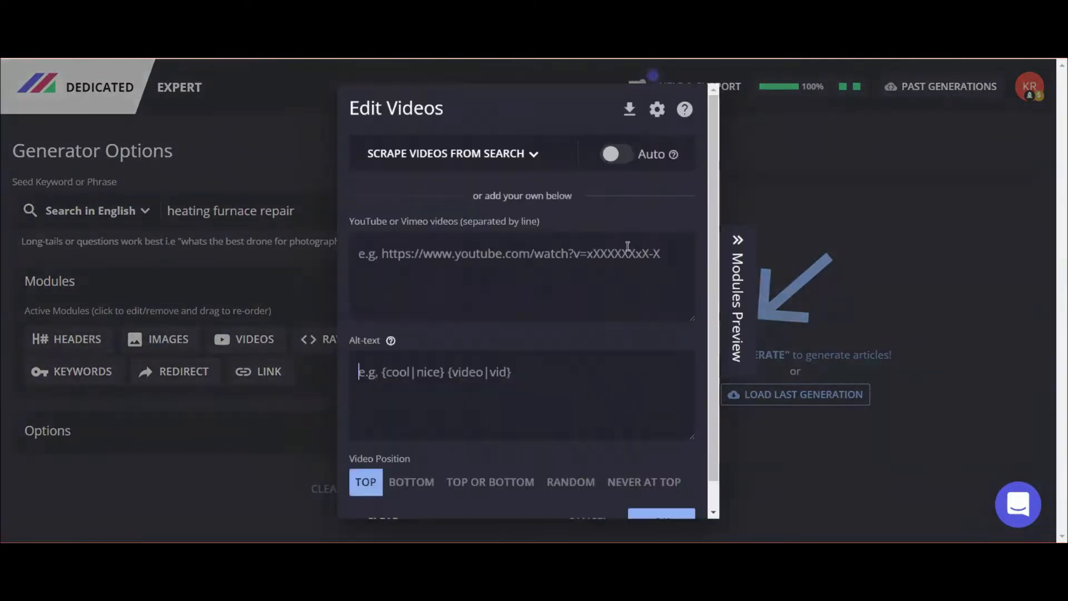
click(649, 153)
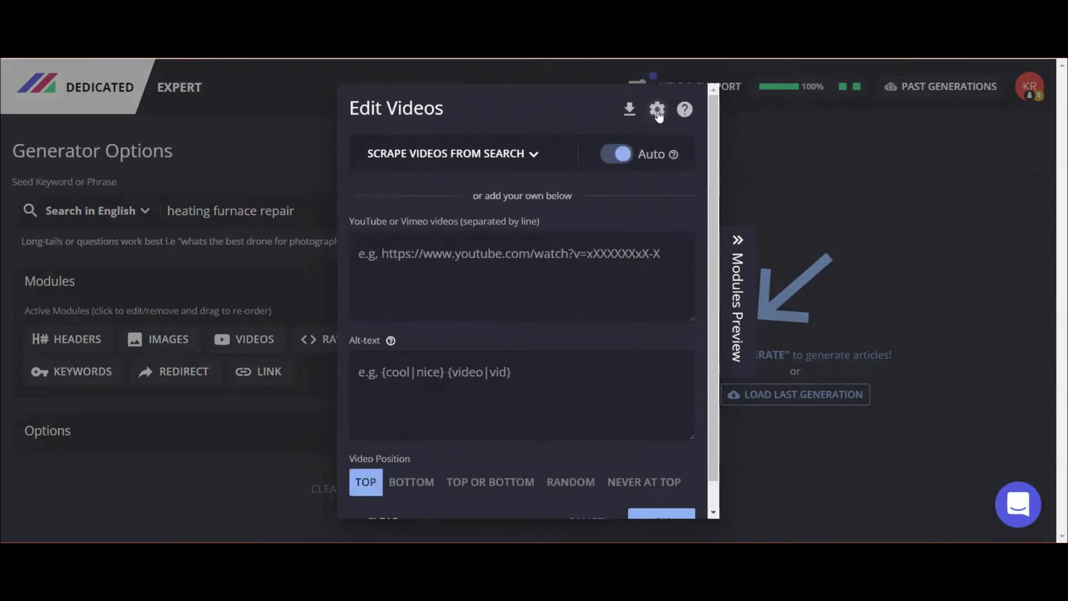
click(656, 109)
click(558, 201)
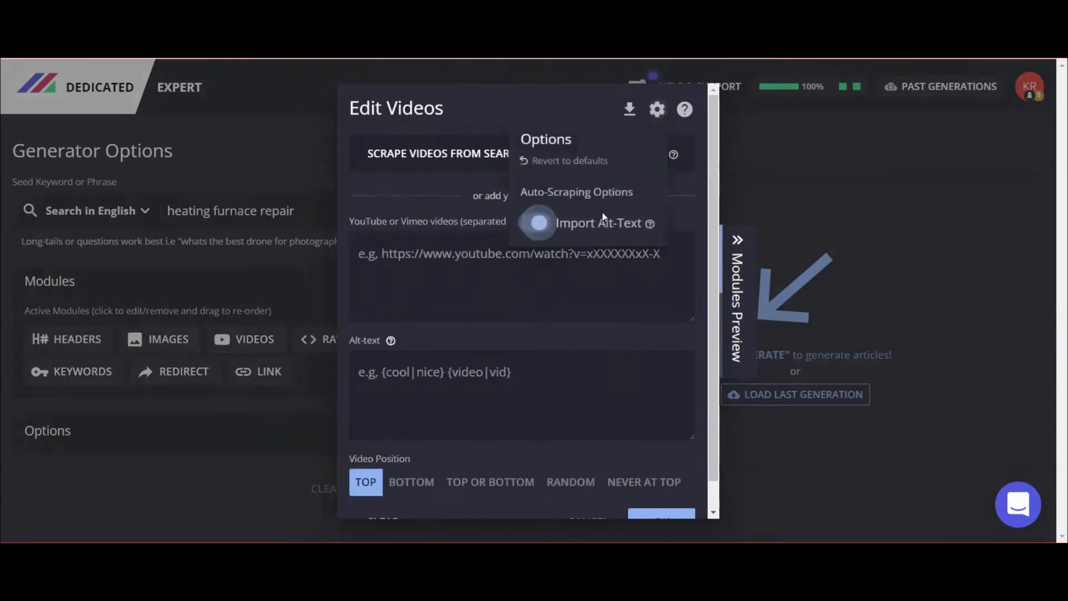
click(683, 126)
scroll(654, 422, down, 1)
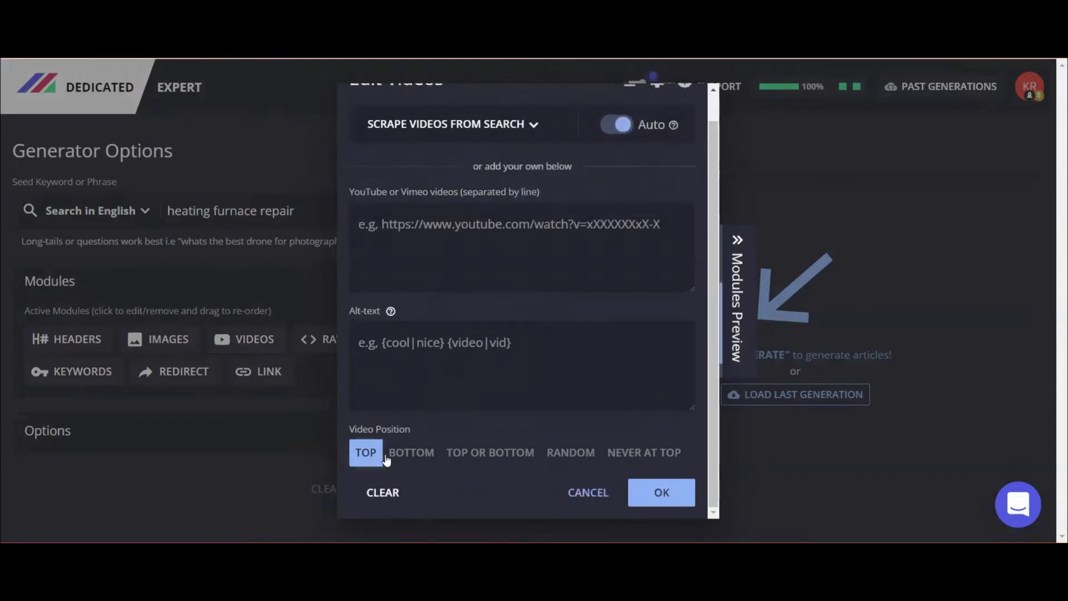
click(571, 454)
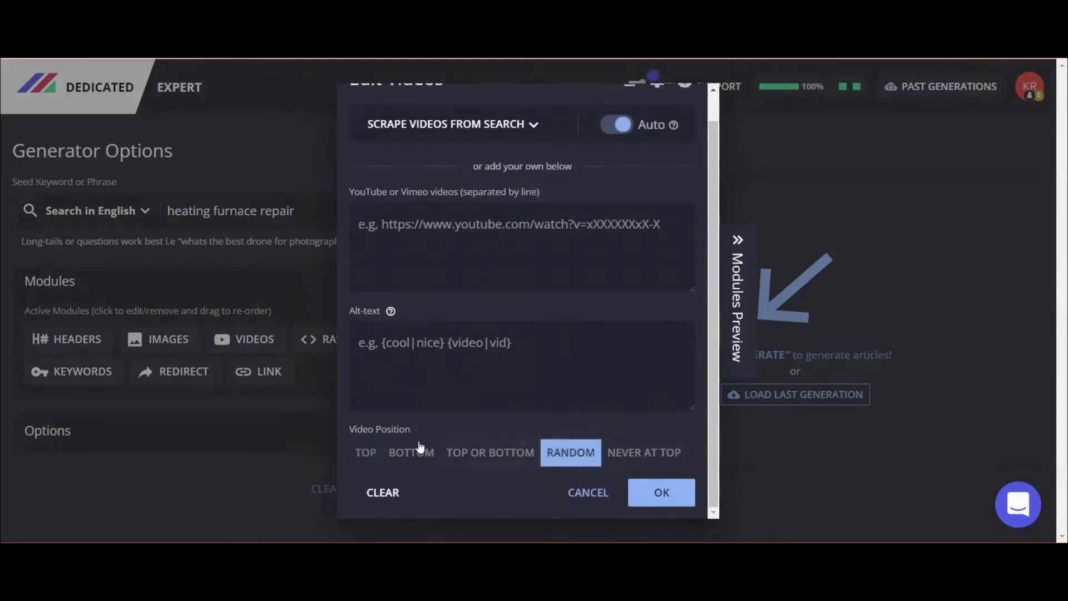
click(666, 497)
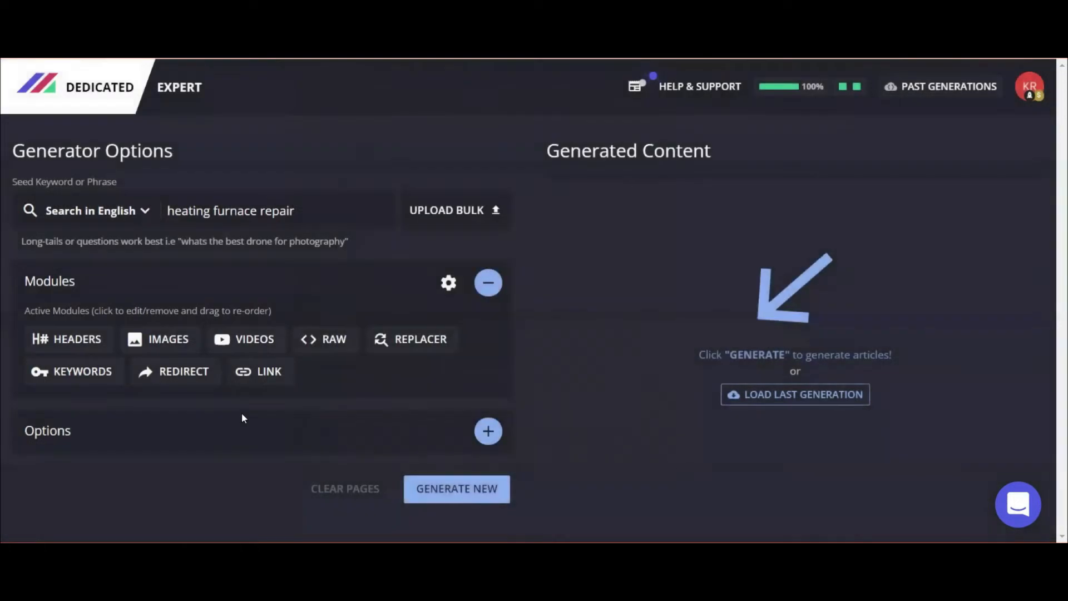
Expand Options and tick Disable Spintax & Latin-character Cleaning.
click(481, 434)
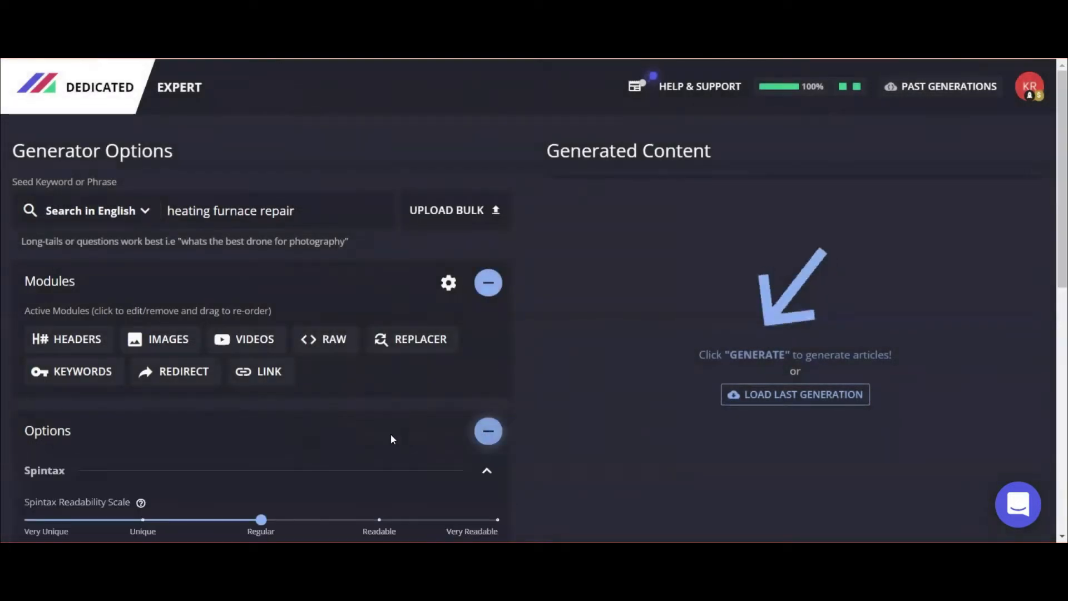
scroll(282, 428, down, 3)
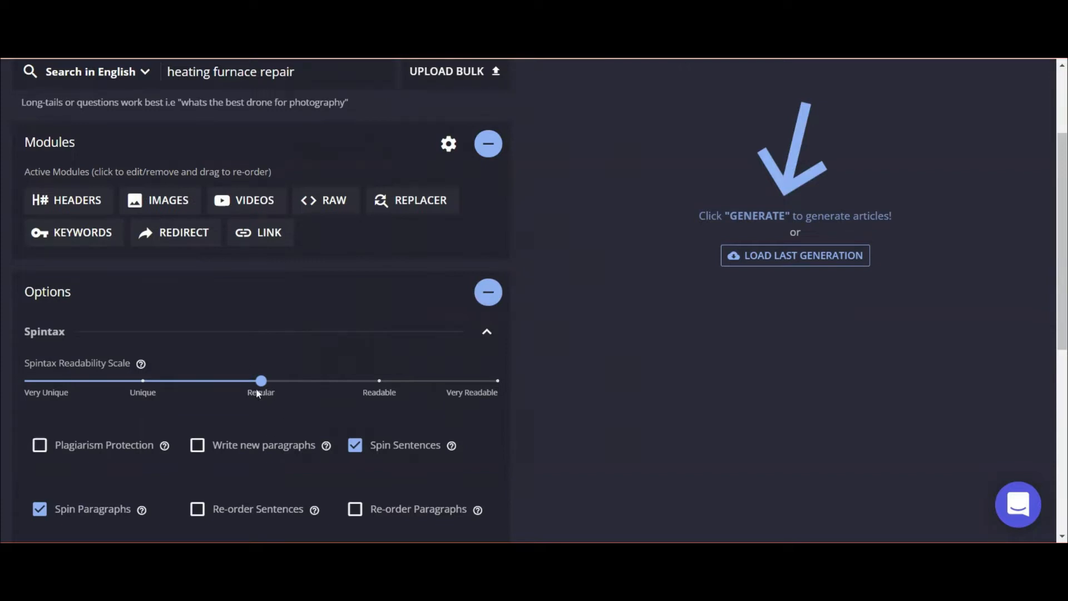
scroll(259, 384, down, 3)
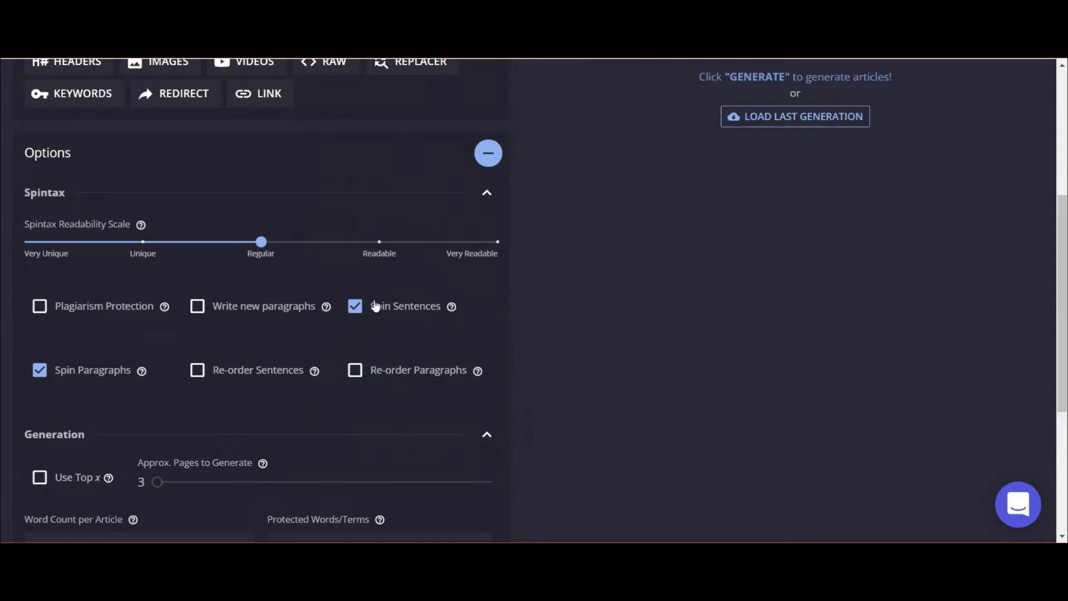
scroll(262, 328, down, 5)
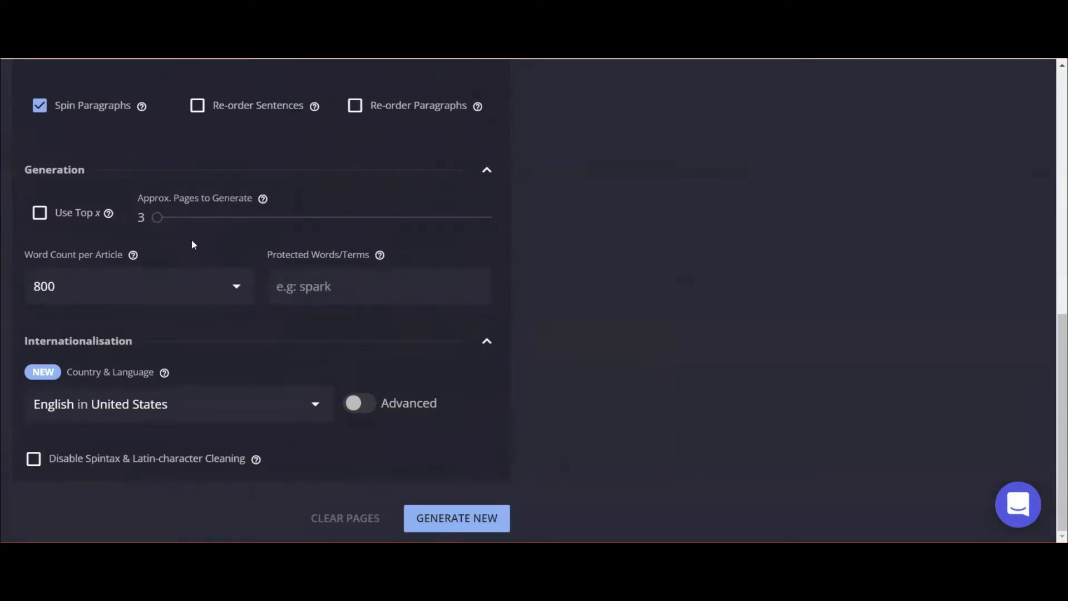
scroll(198, 231, up, 5)
scroll(176, 352, down, 5)
click(34, 459)
scroll(133, 213, up, 3)
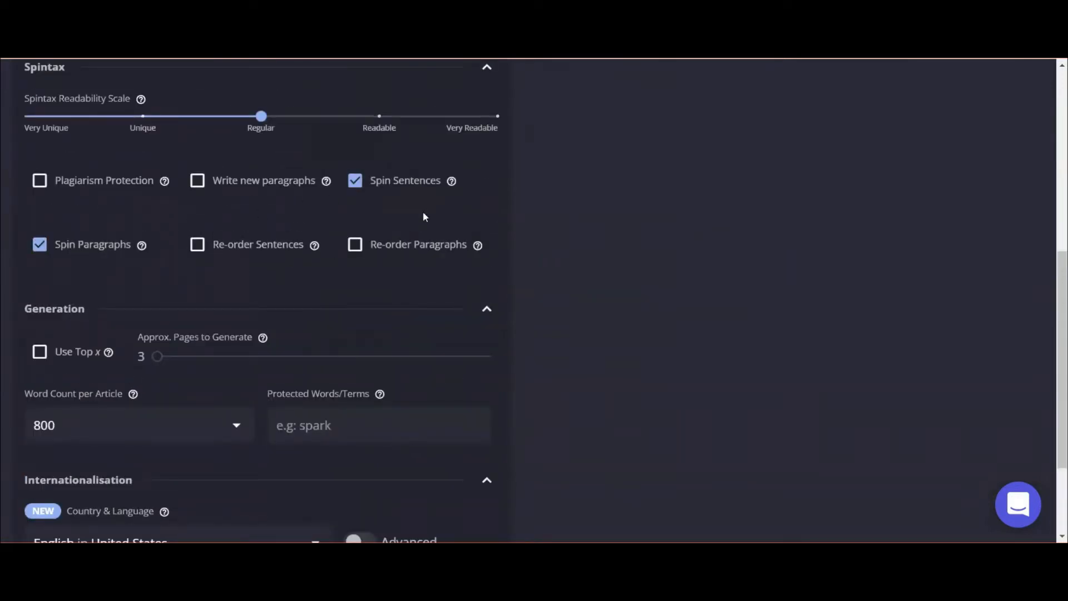
scroll(187, 362, down, 3)
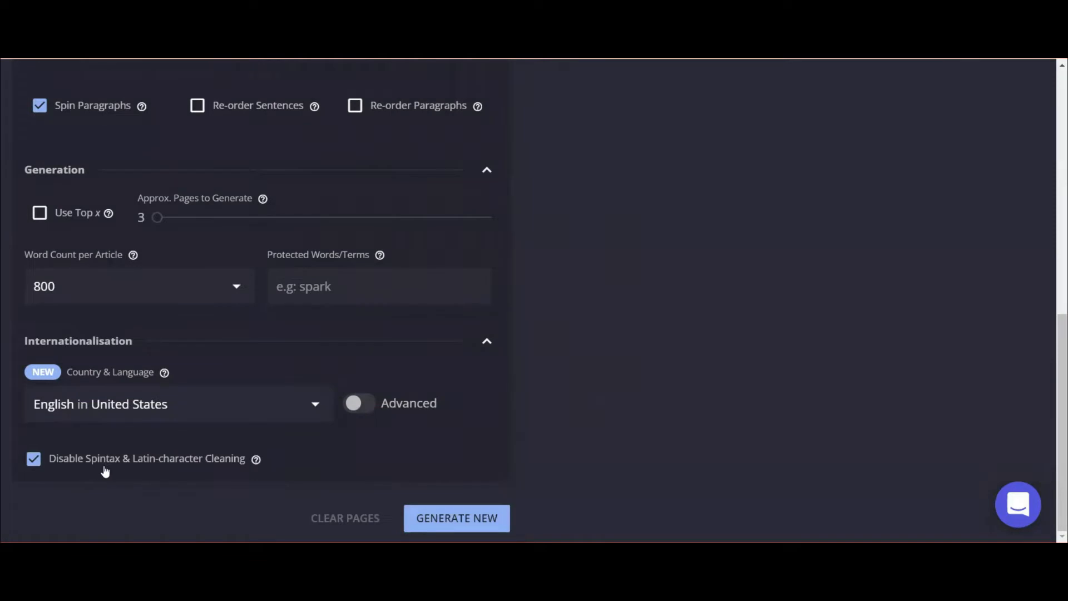
scroll(314, 333, up, 3)
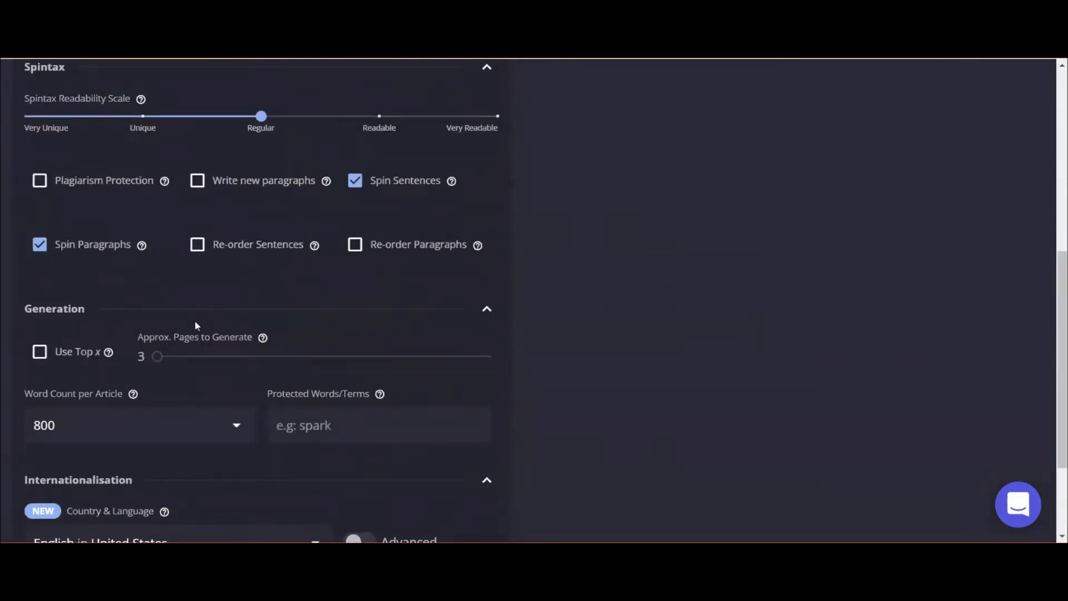
scroll(194, 323, down, 3)
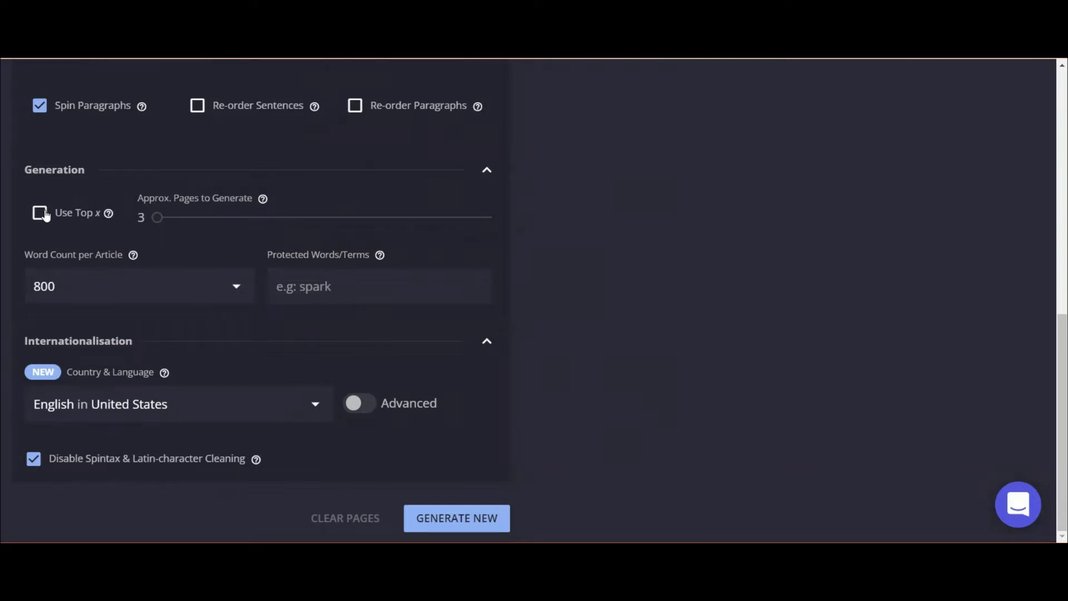
click(156, 217)
Set the slider to 20 top results per SERP and keep 800 words per article.
scroll(191, 207, up, 7)
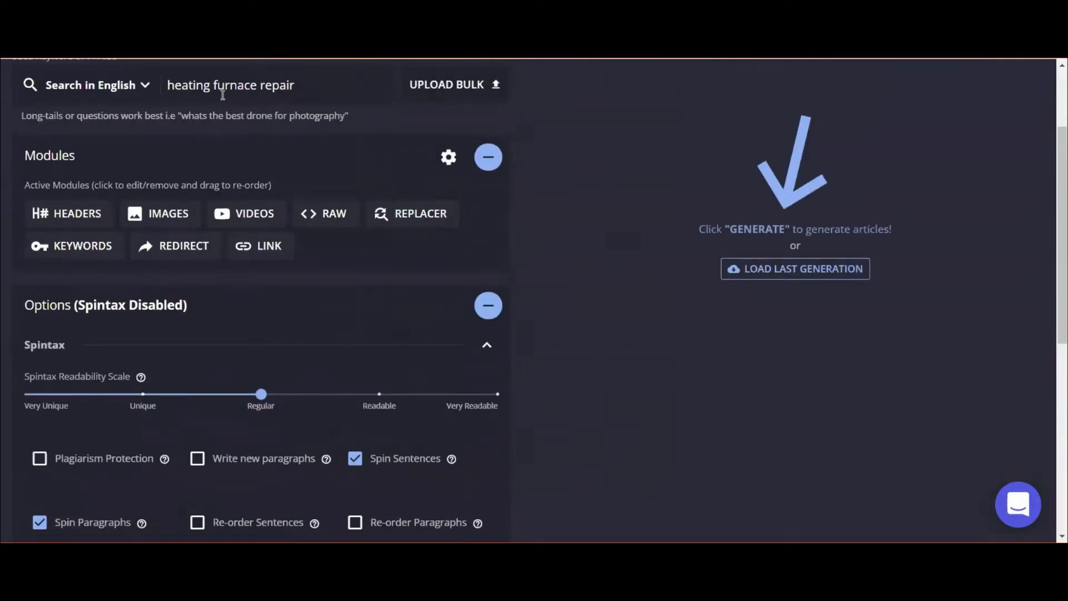
scroll(224, 259, down, 7)
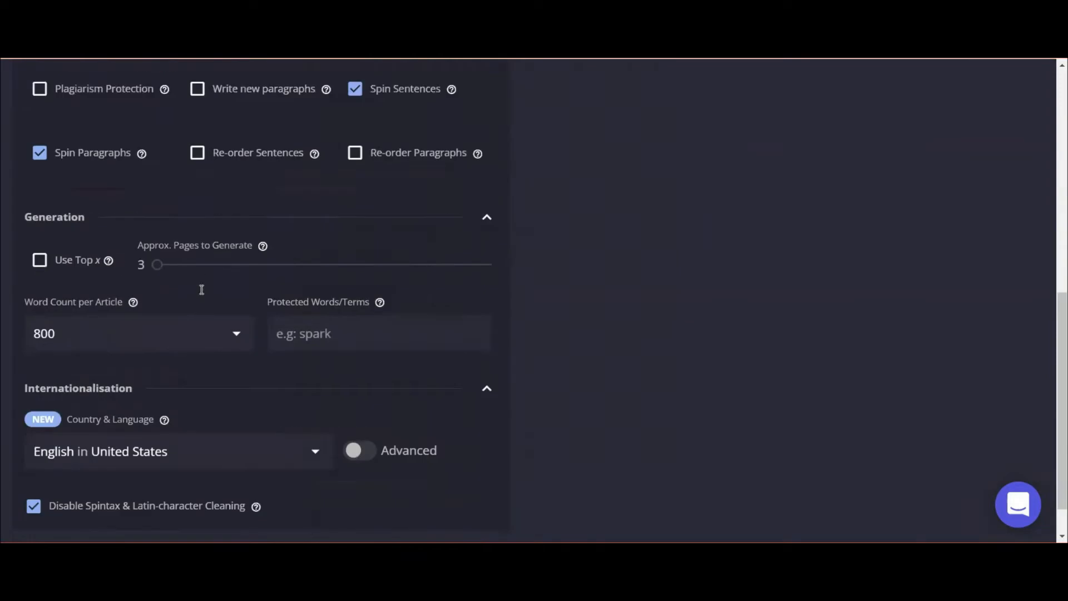
drag(161, 219, 492, 219)
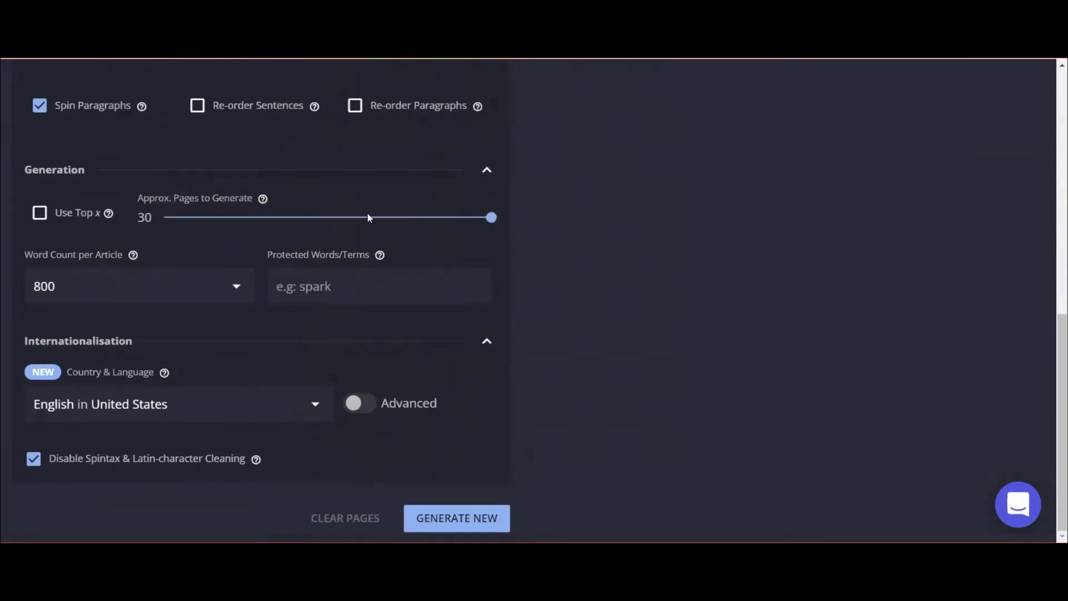
click(305, 219)
drag(336, 220, 370, 217)
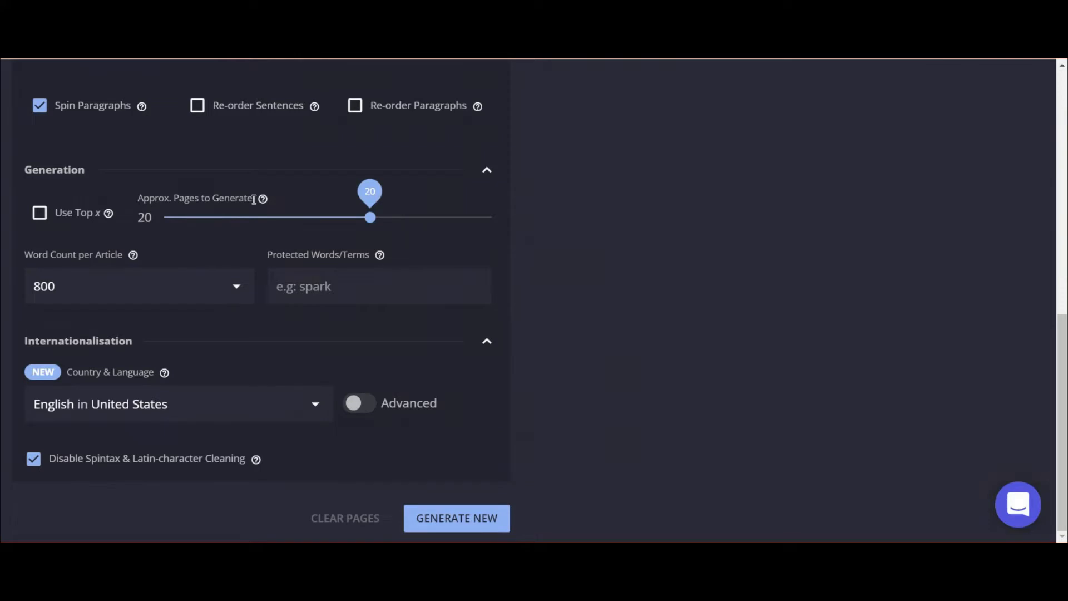
click(38, 212)
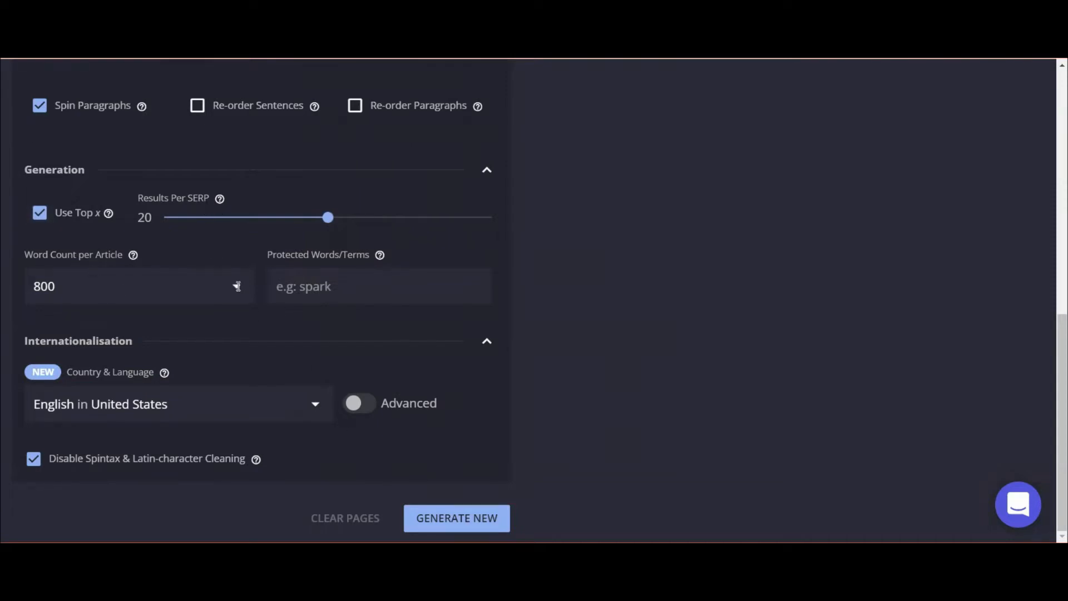
click(238, 288)
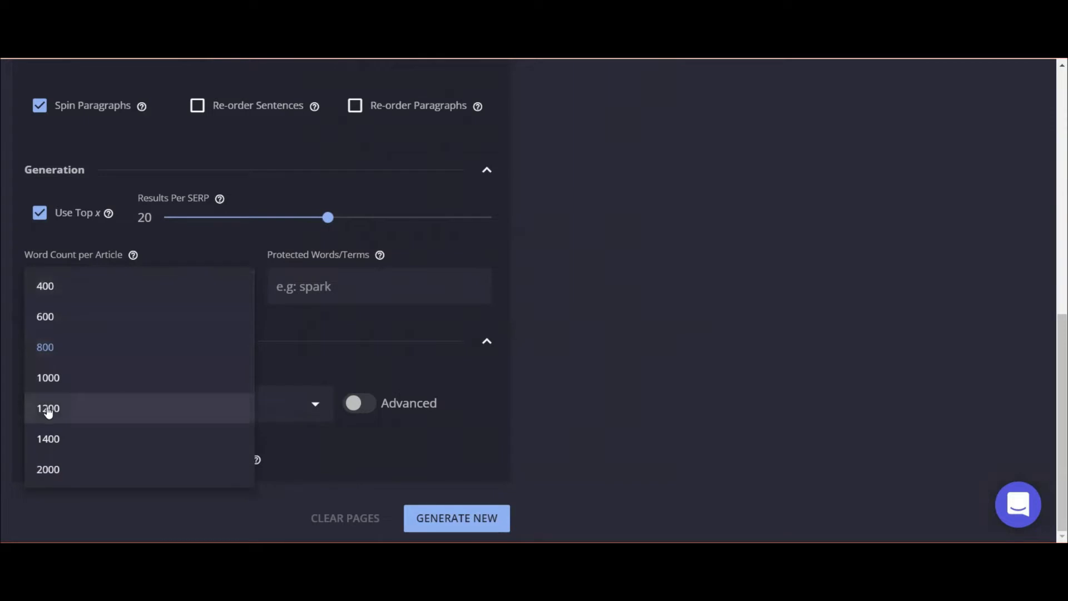
click(59, 352)
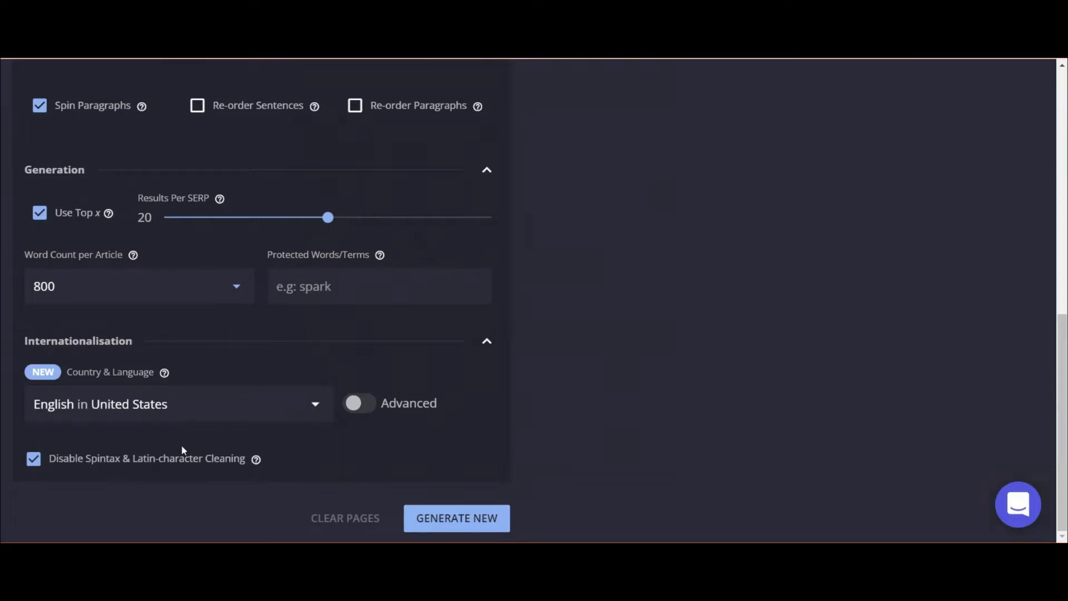
scroll(312, 319, down, 5)
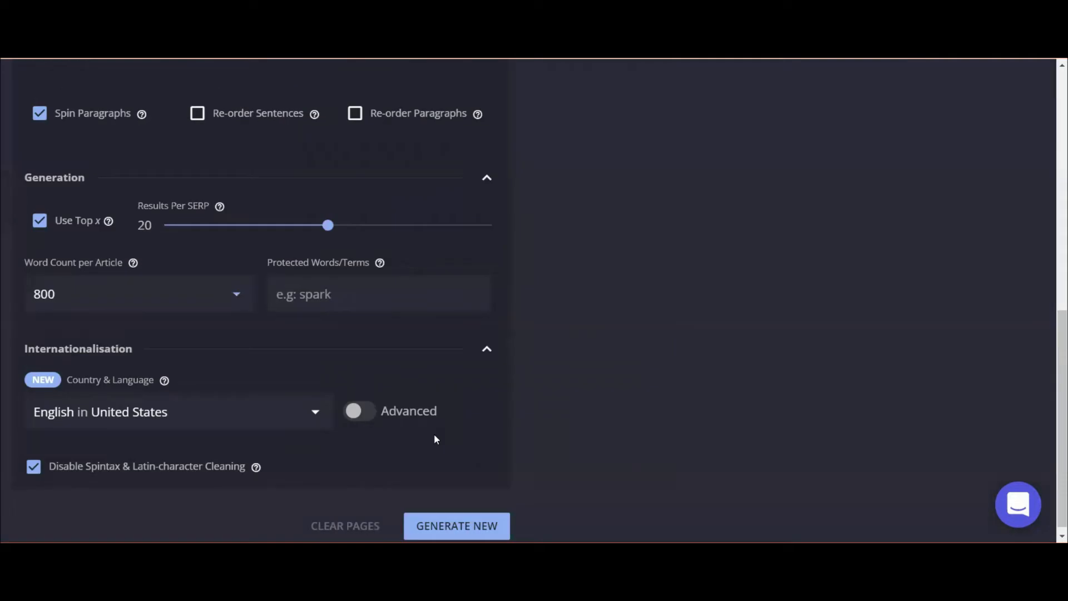
Generate 10 new pages for heating furnace repair, about 750–775 words each.
click(443, 516)
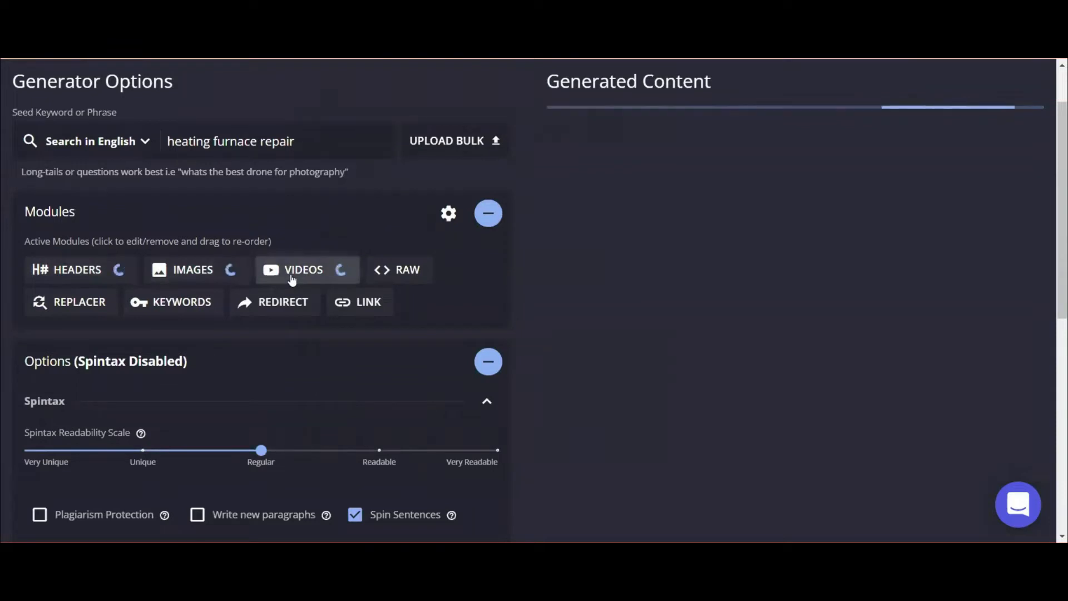
scroll(655, 235, up, 1)
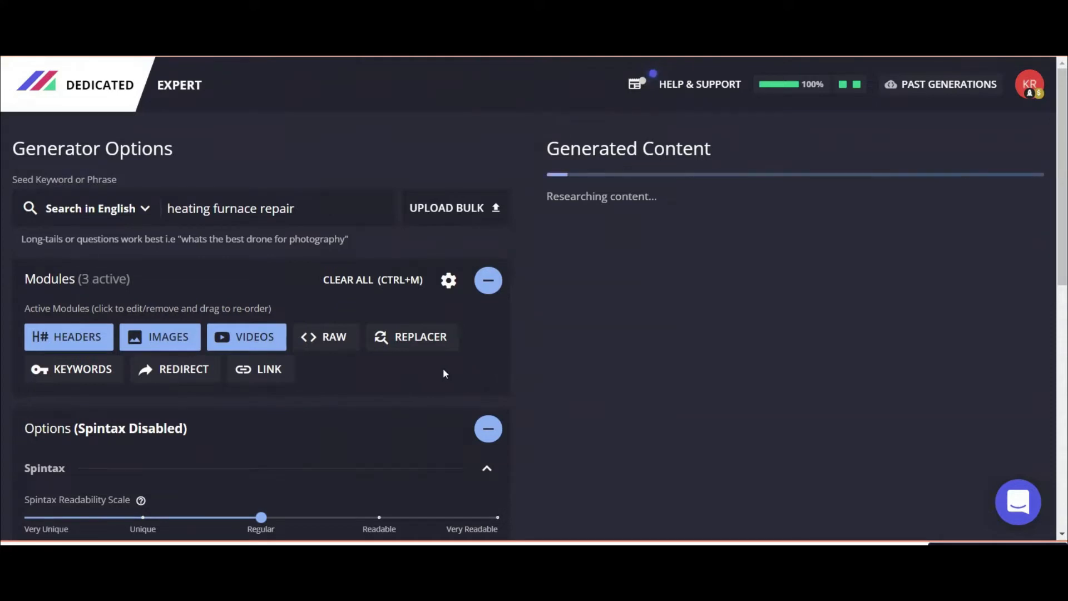
scroll(436, 359, down, 1)
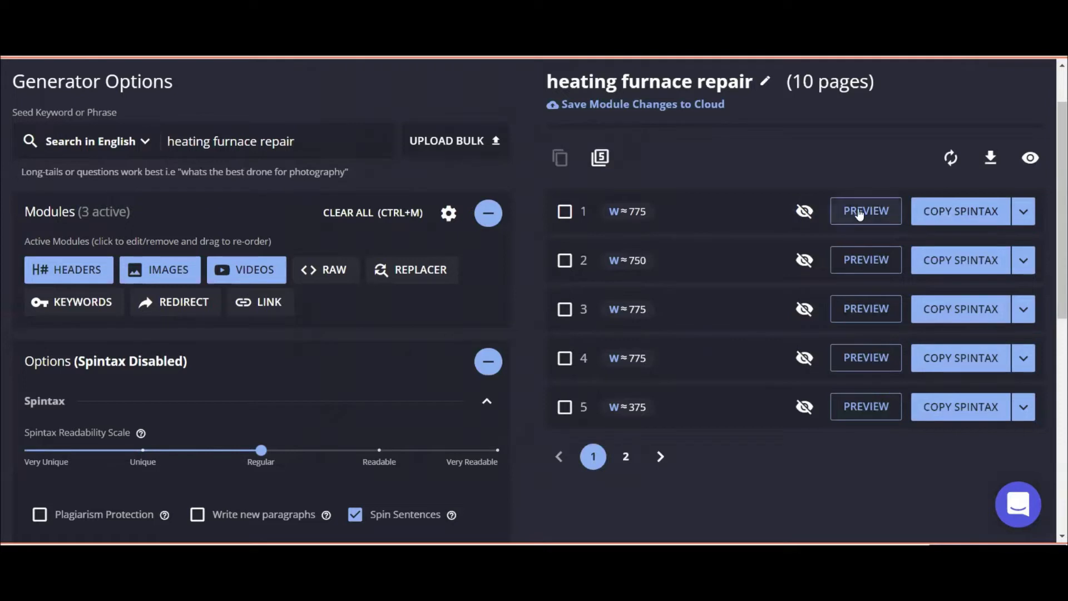
Hide pages 10, 5, 6, 7 and 9 from the generated page list.
click(621, 458)
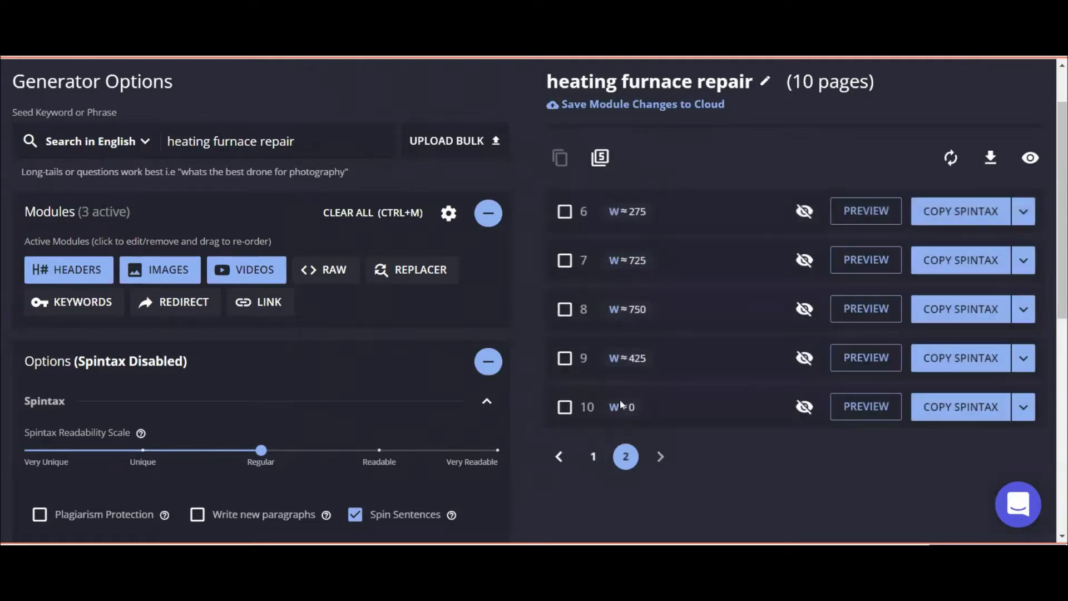
click(806, 406)
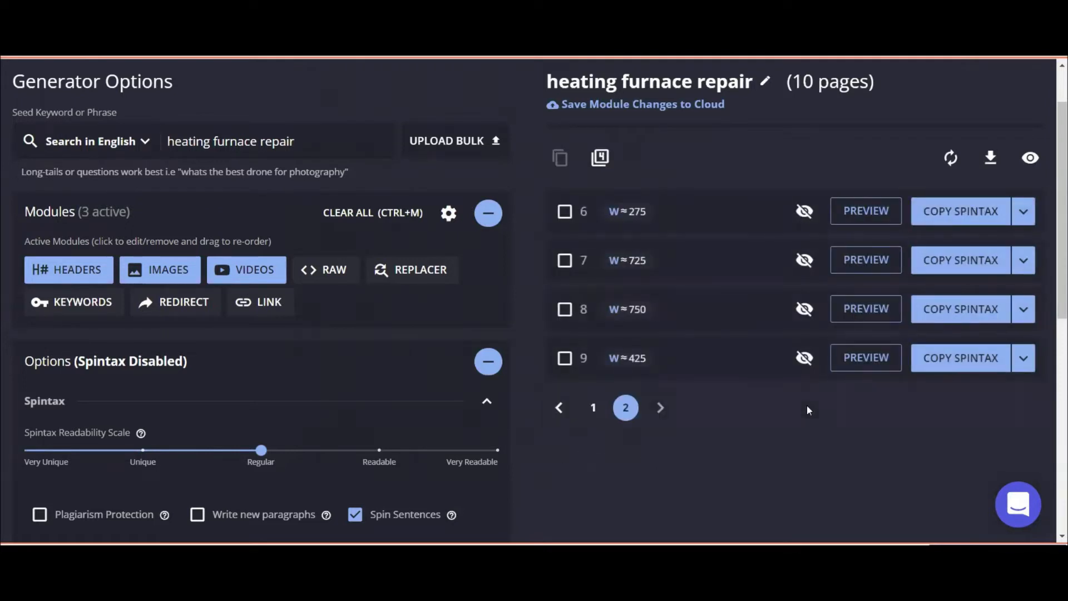
click(593, 408)
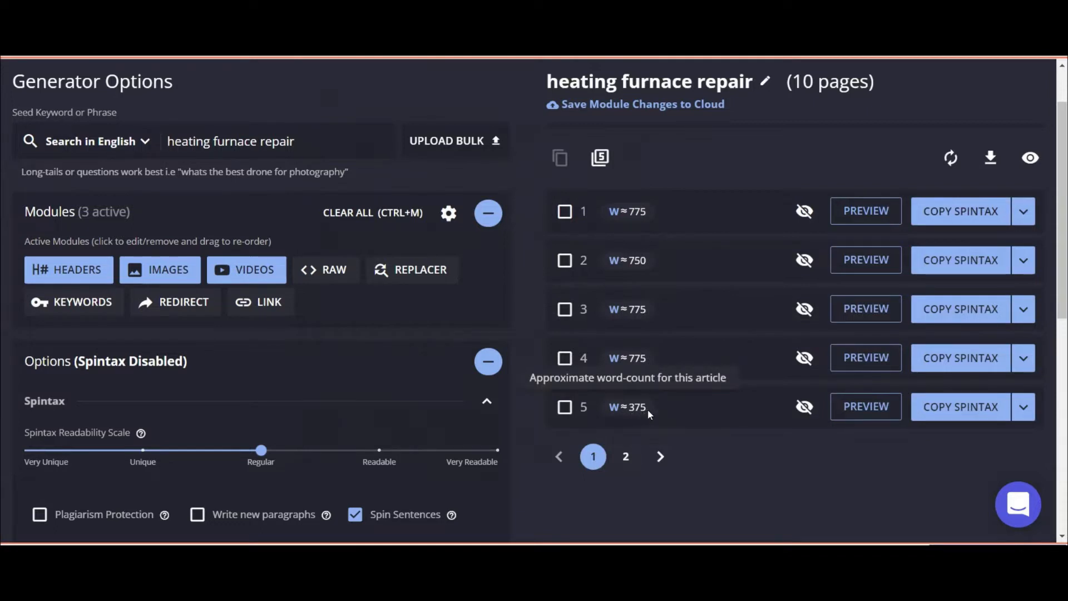
click(798, 410)
click(806, 409)
click(806, 408)
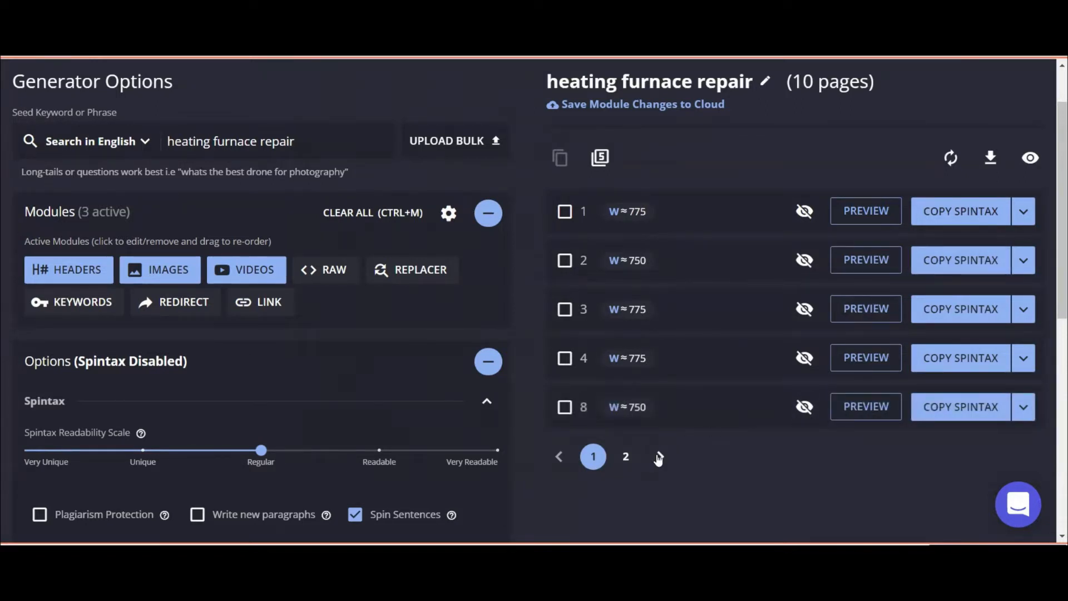
click(659, 457)
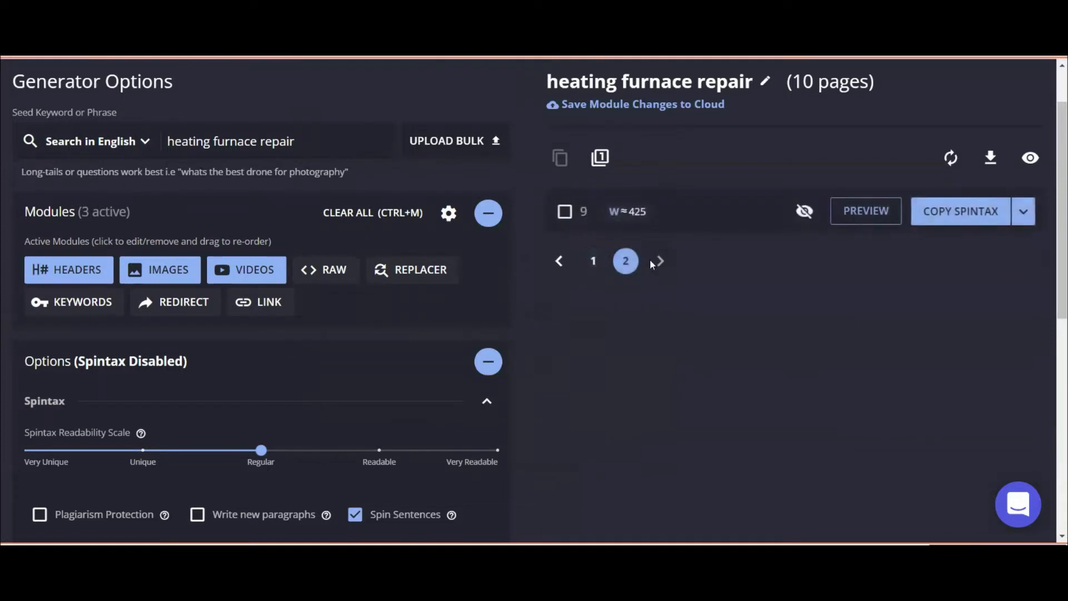
click(802, 214)
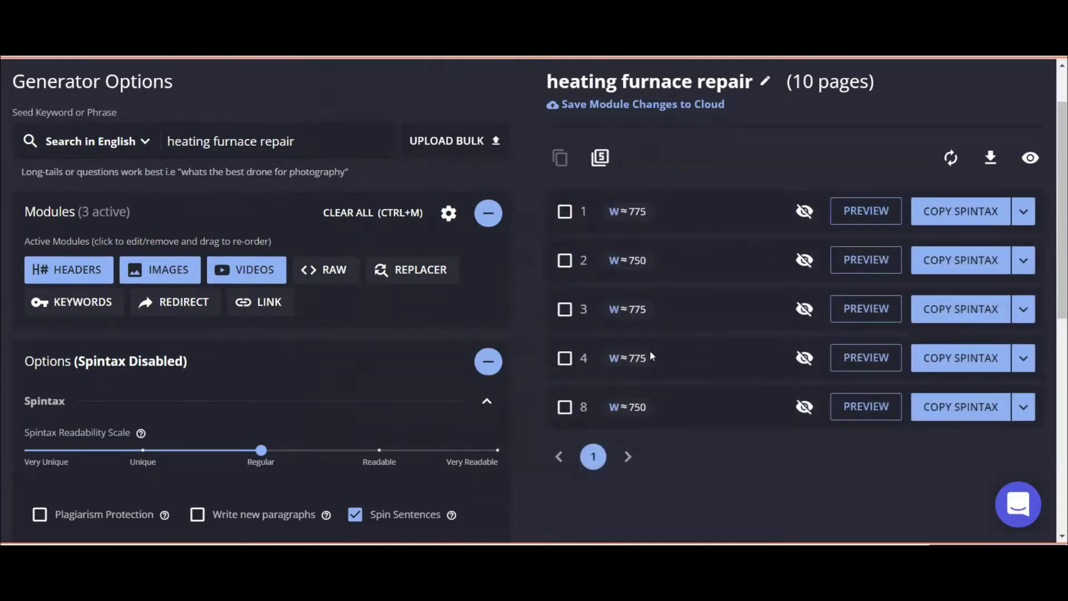
Unhide page 7 from the hidden pages and return to the first set of visible pages.
click(1033, 158)
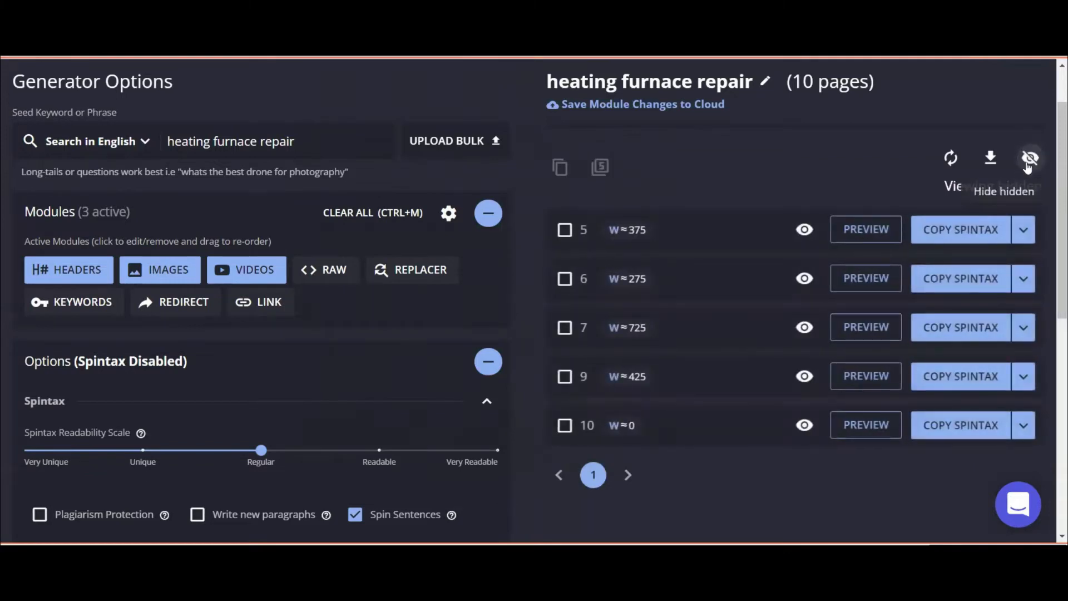
click(801, 329)
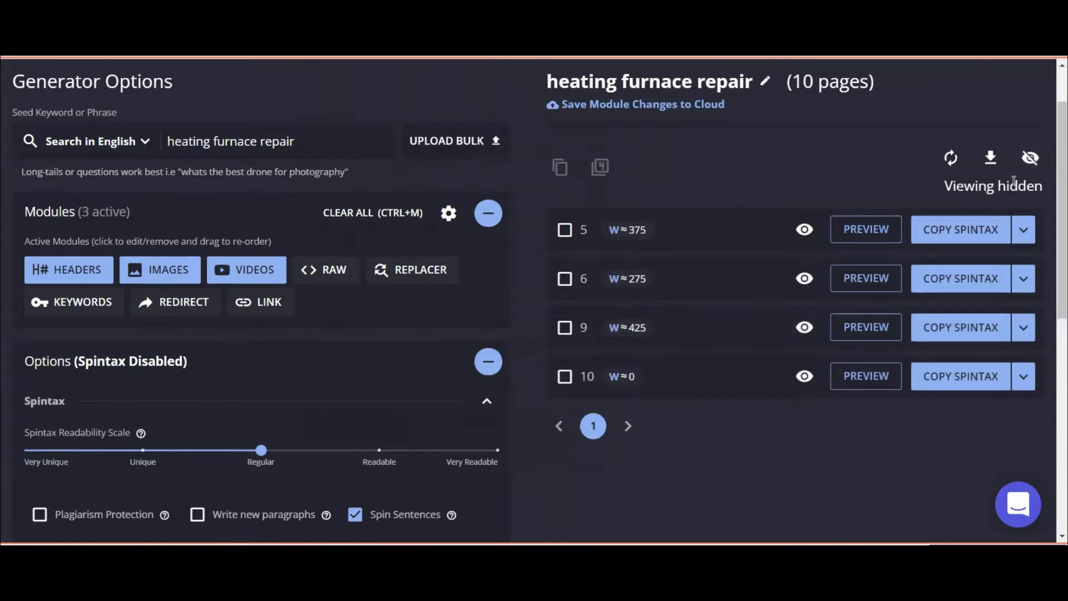
click(1030, 157)
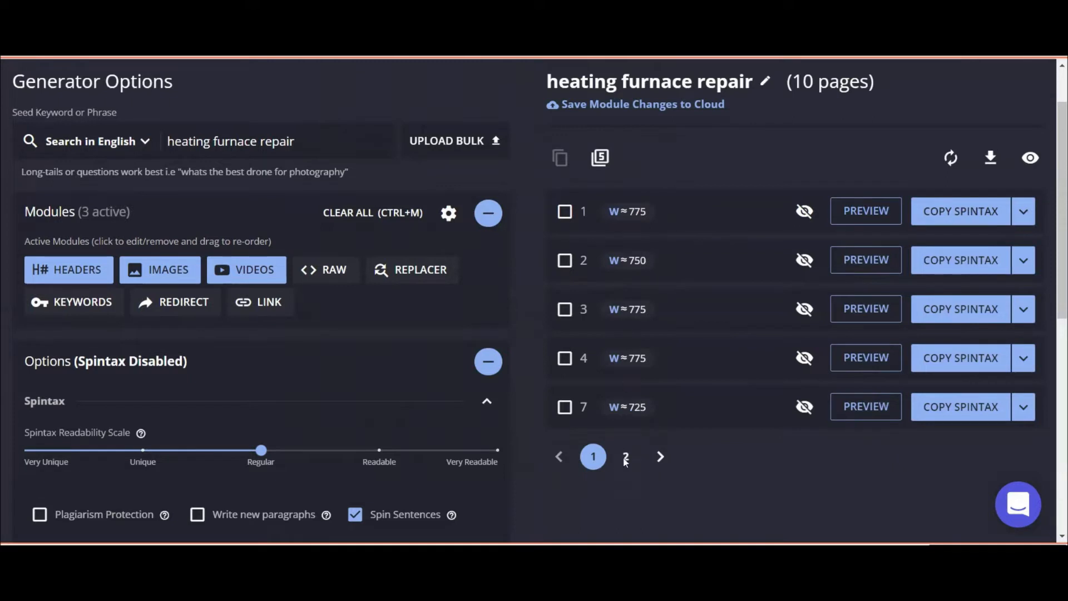
click(625, 457)
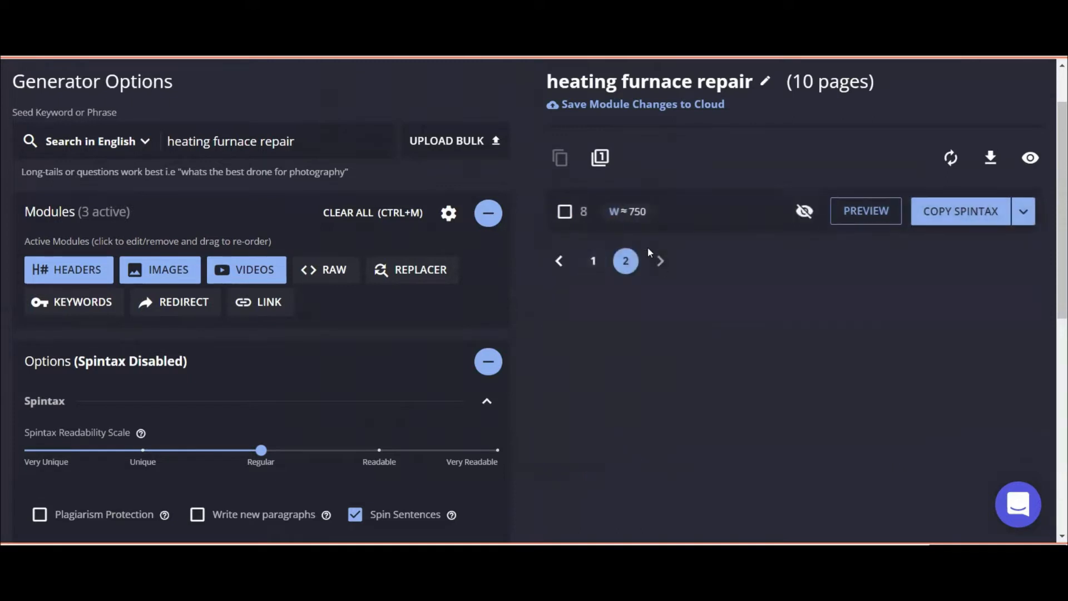
click(592, 262)
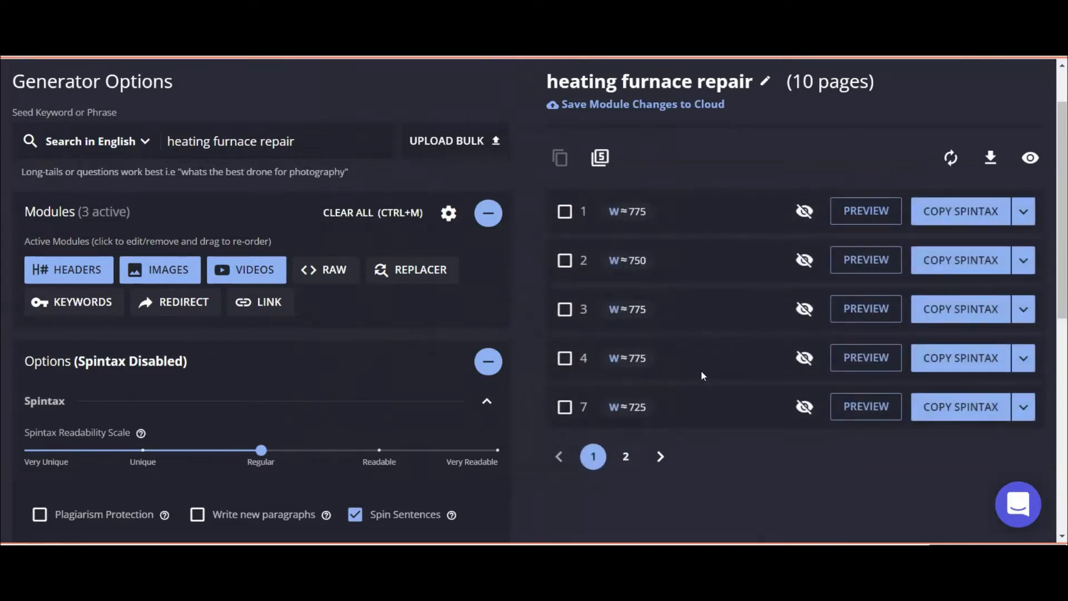
Preview page 1's generated article, read through it, and close the preview.
click(850, 212)
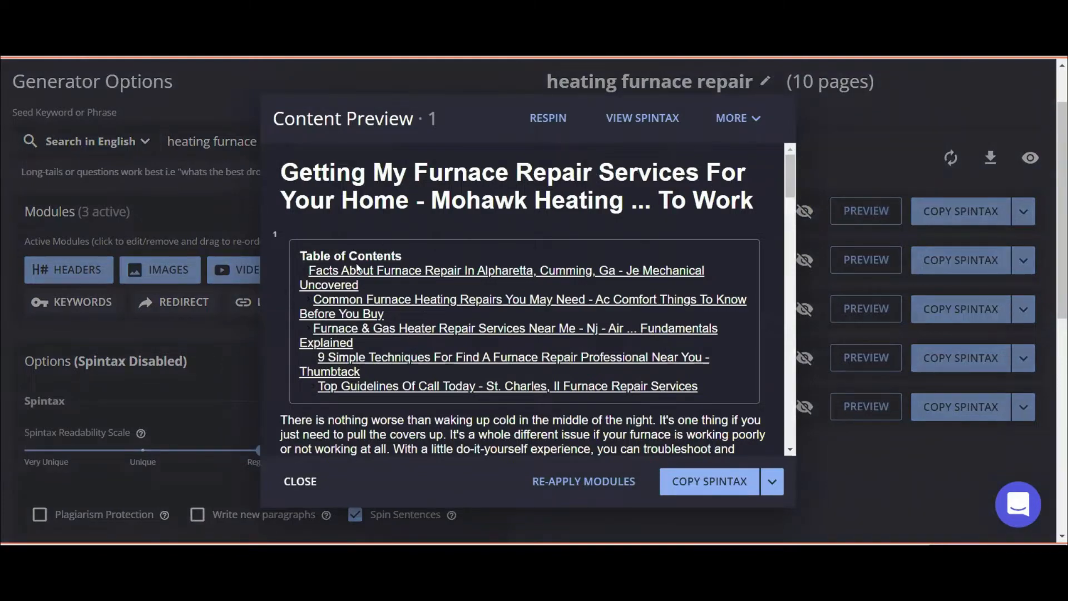
scroll(359, 267, down, 2)
scroll(358, 267, down, 7)
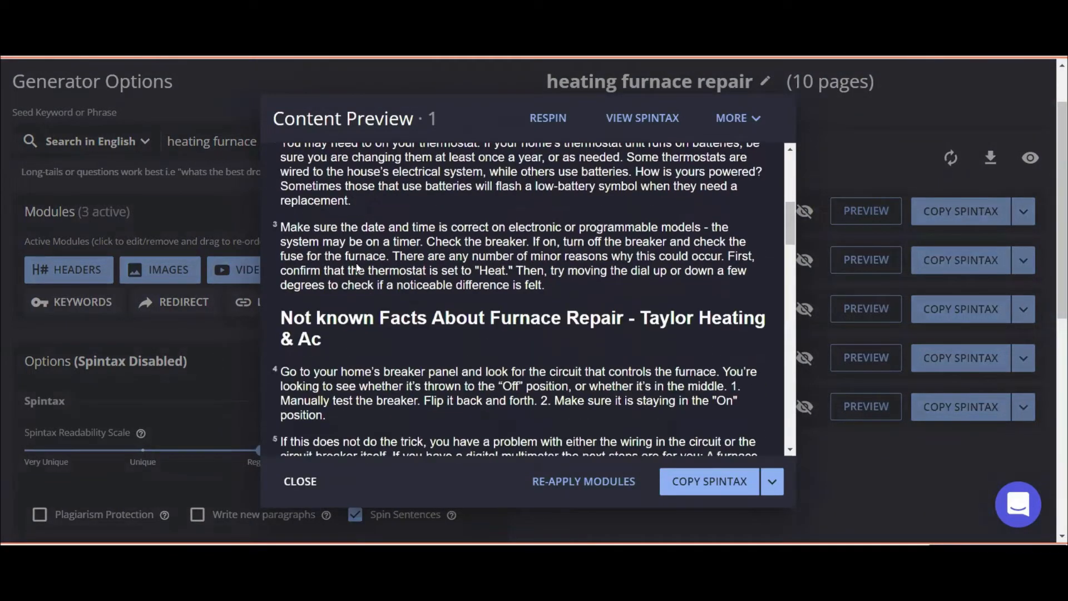
scroll(357, 268, down, 7)
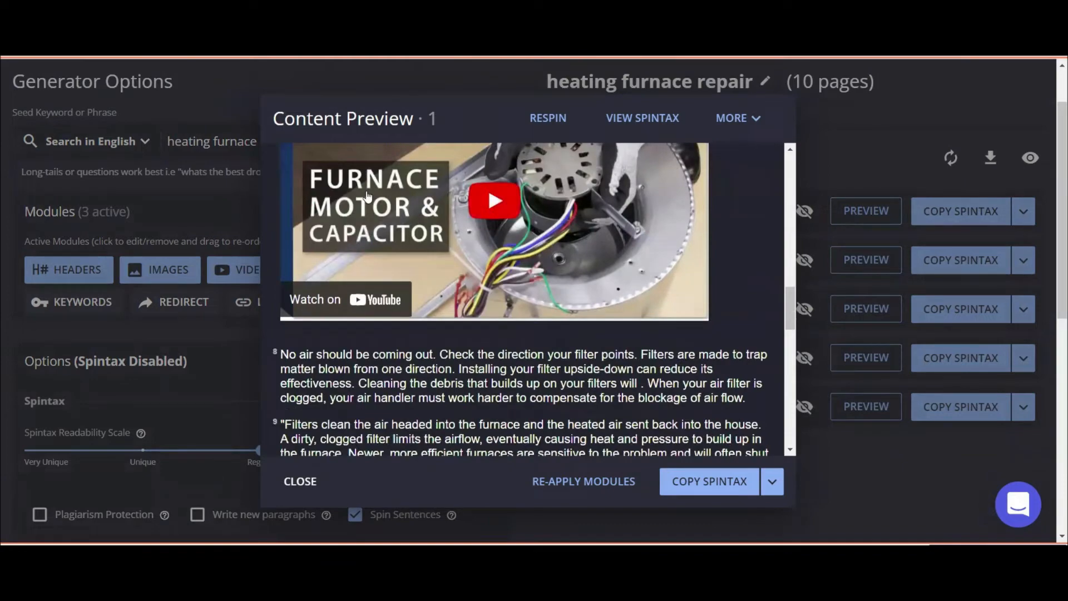
scroll(506, 325, down, 3)
scroll(517, 321, down, 4)
scroll(496, 323, down, 6)
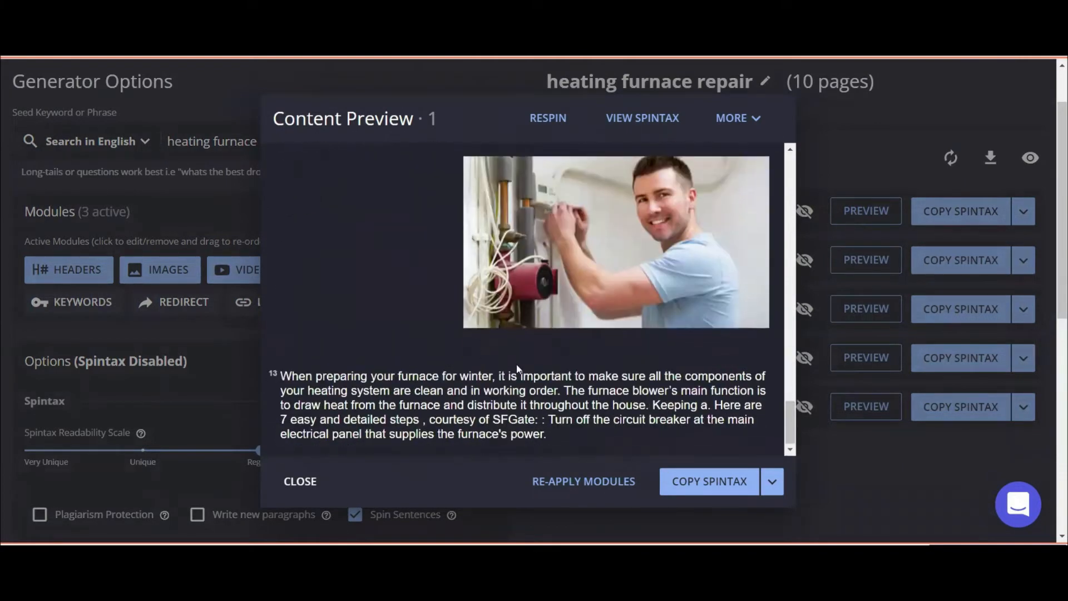
scroll(516, 356, up, 8)
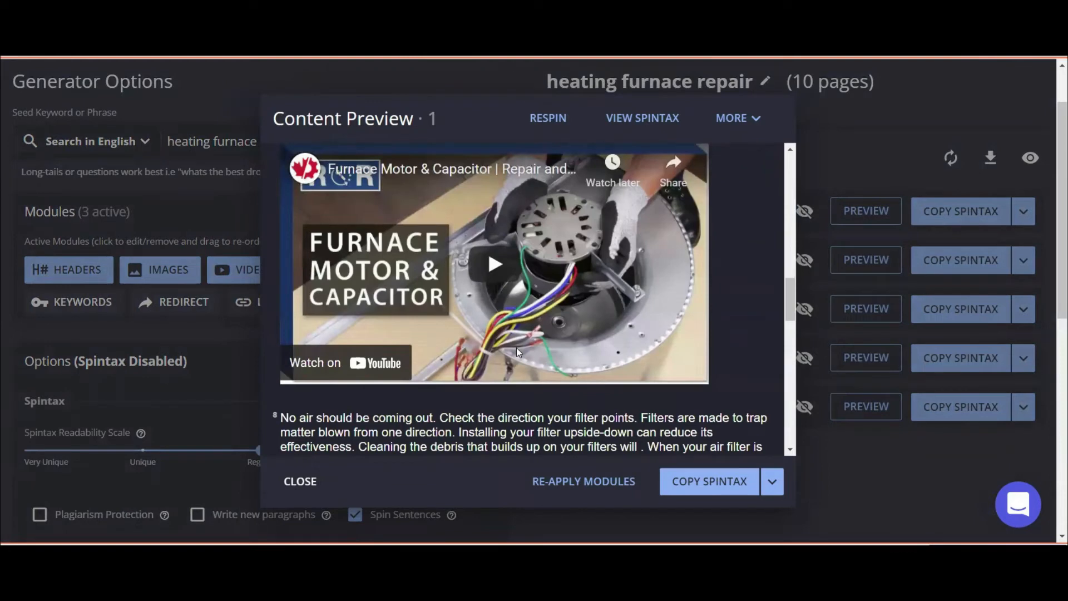
click(308, 483)
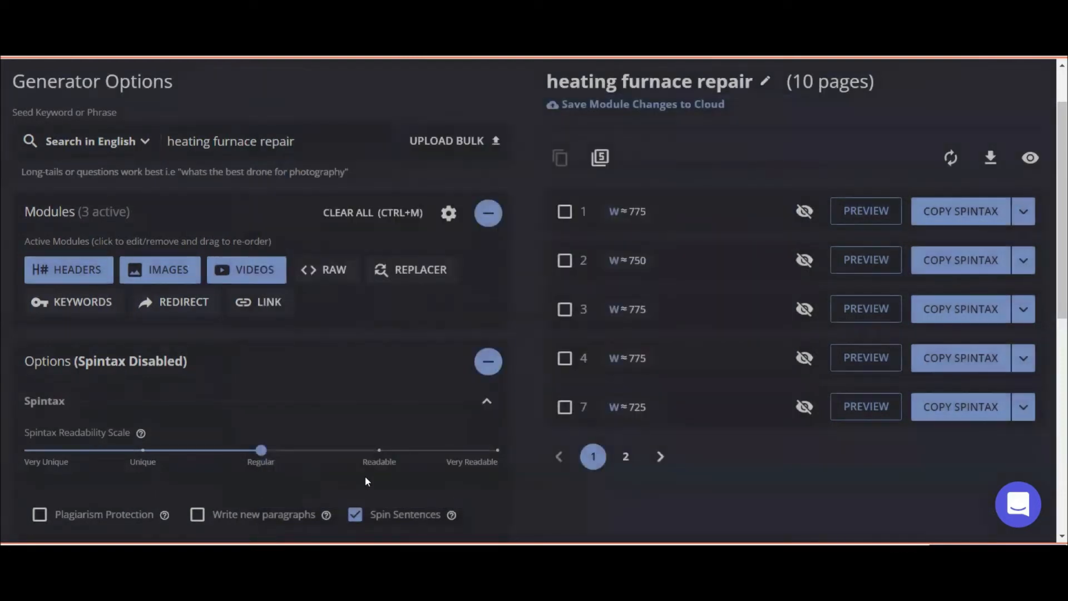
Respin page 1 into a new article version, review it, and close the preview.
click(866, 213)
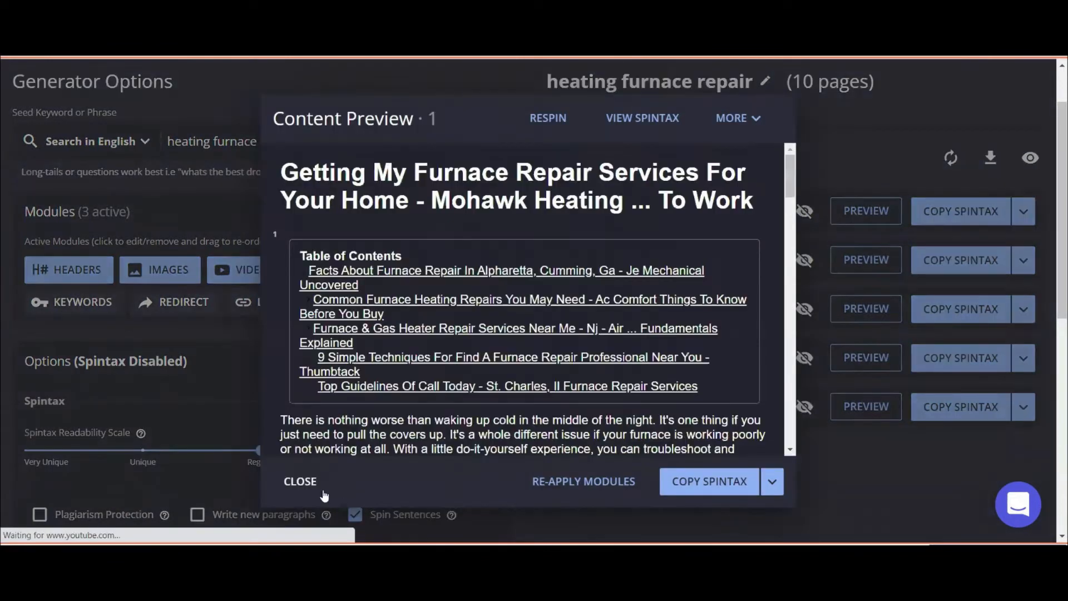
click(548, 119)
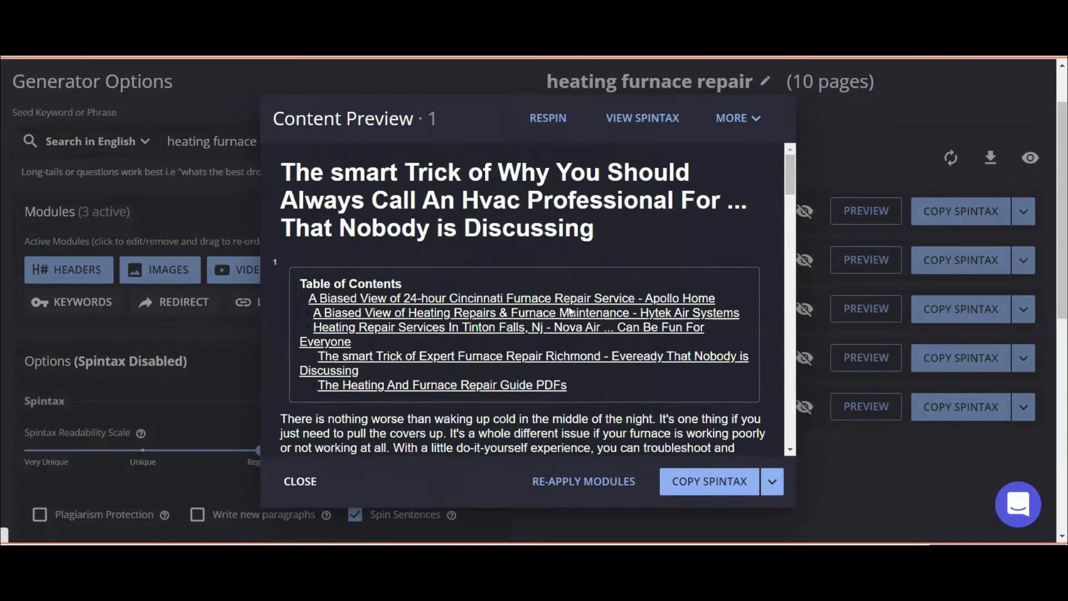
scroll(570, 312, down, 4)
scroll(570, 312, down, 10)
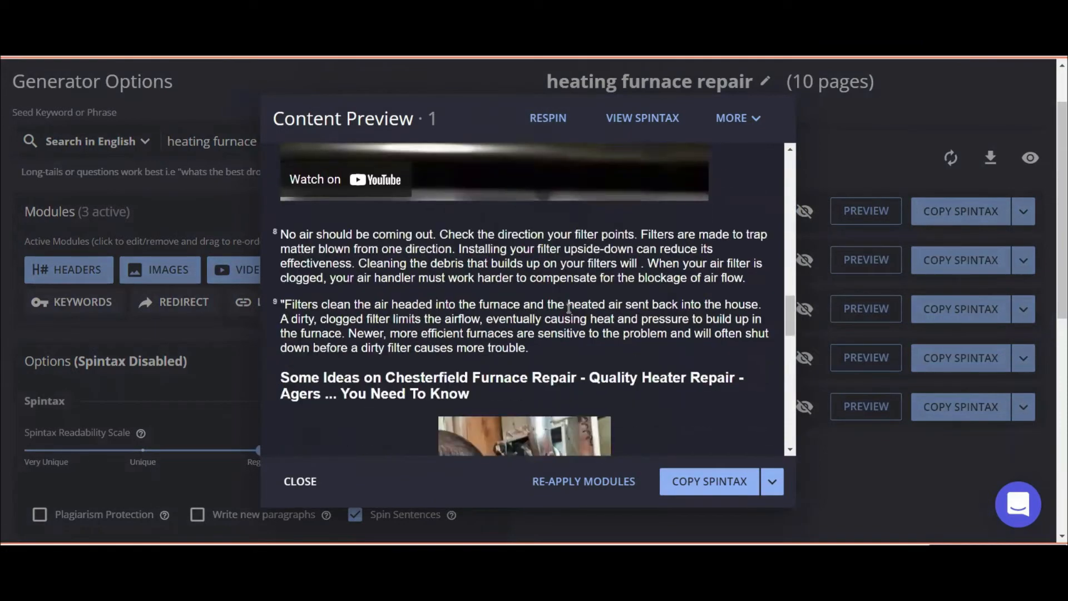
scroll(569, 309, down, 5)
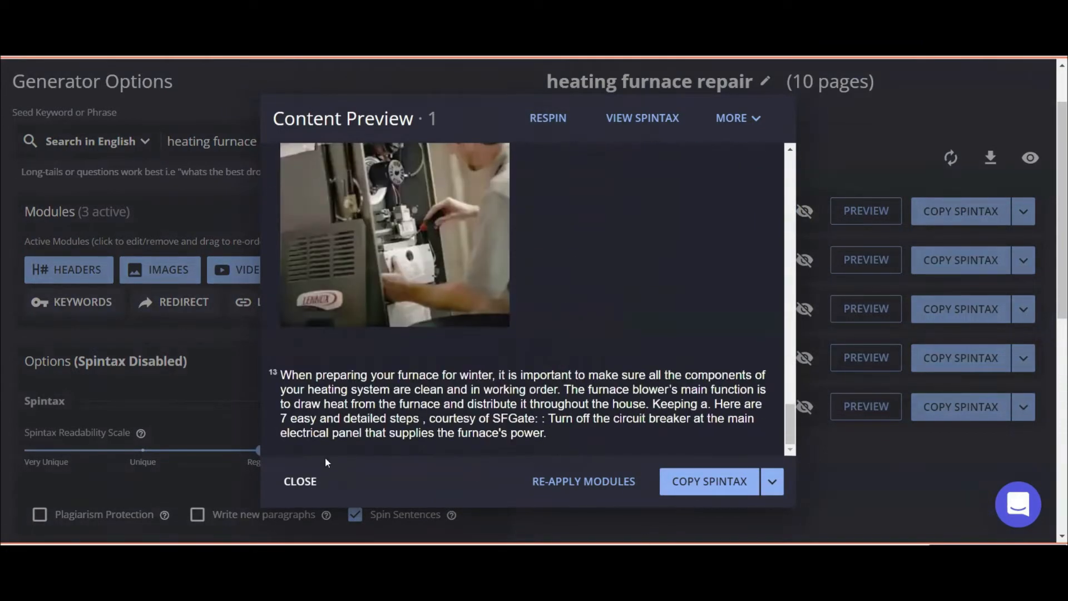
click(300, 482)
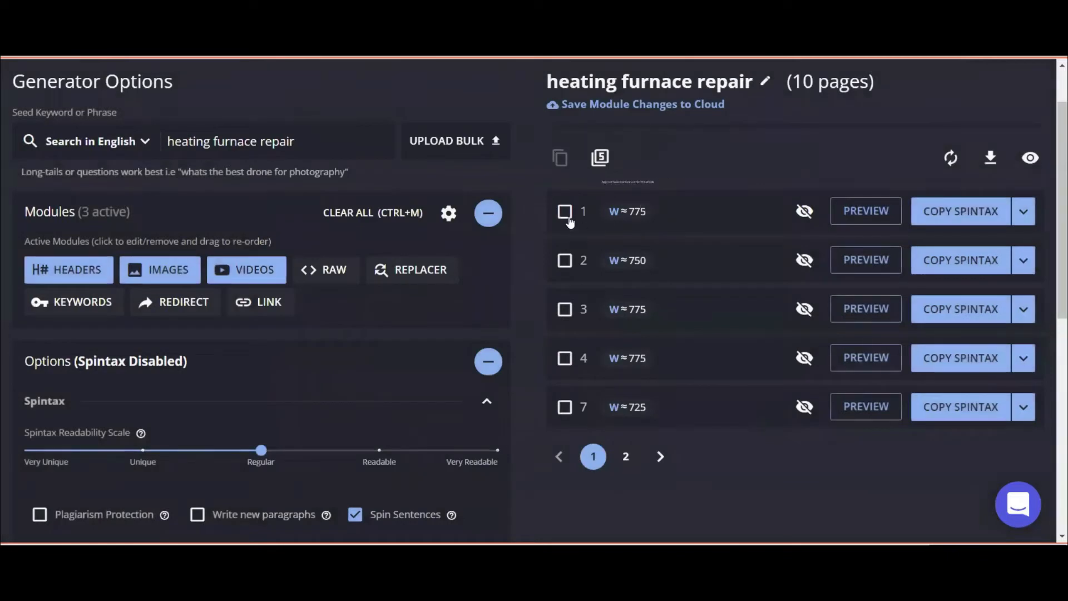
Select pages 7 and 8, return to the first list page, and expand page 1's copy options.
mouse_move(628, 220)
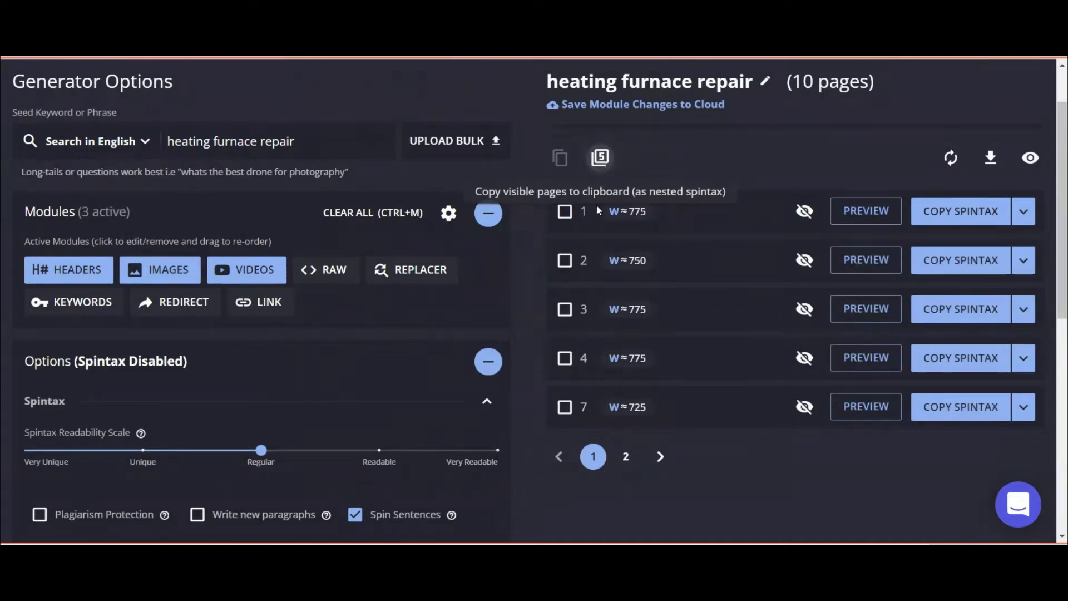
click(565, 407)
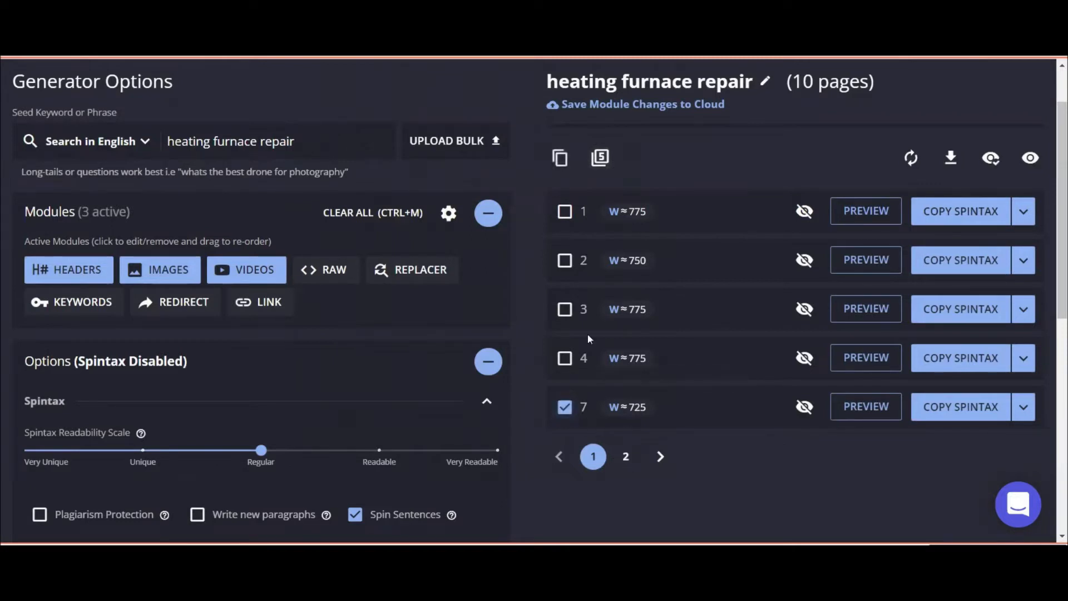
click(626, 457)
click(565, 212)
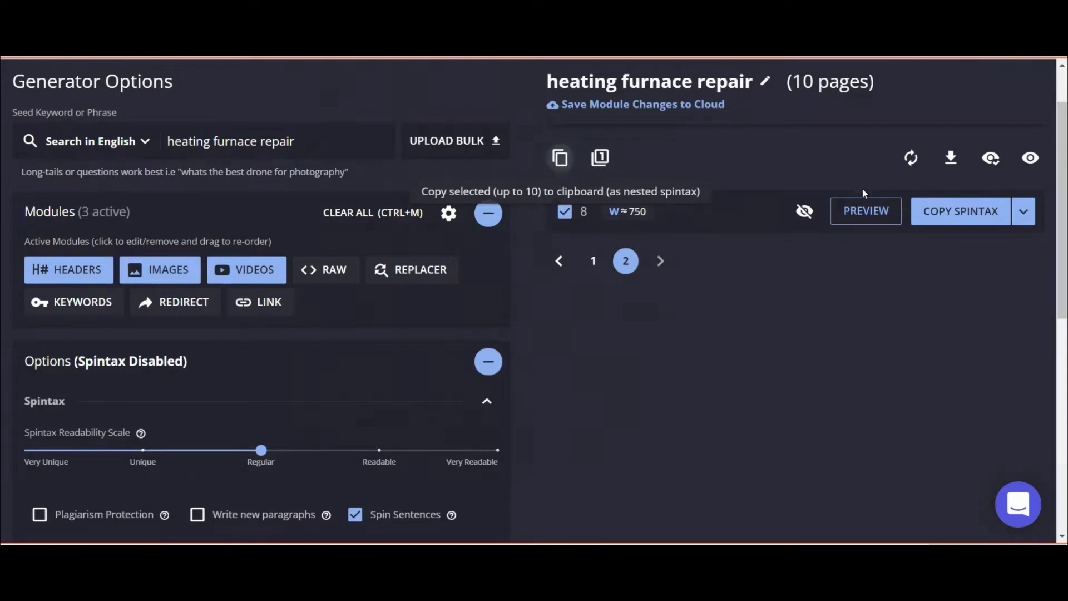
click(593, 261)
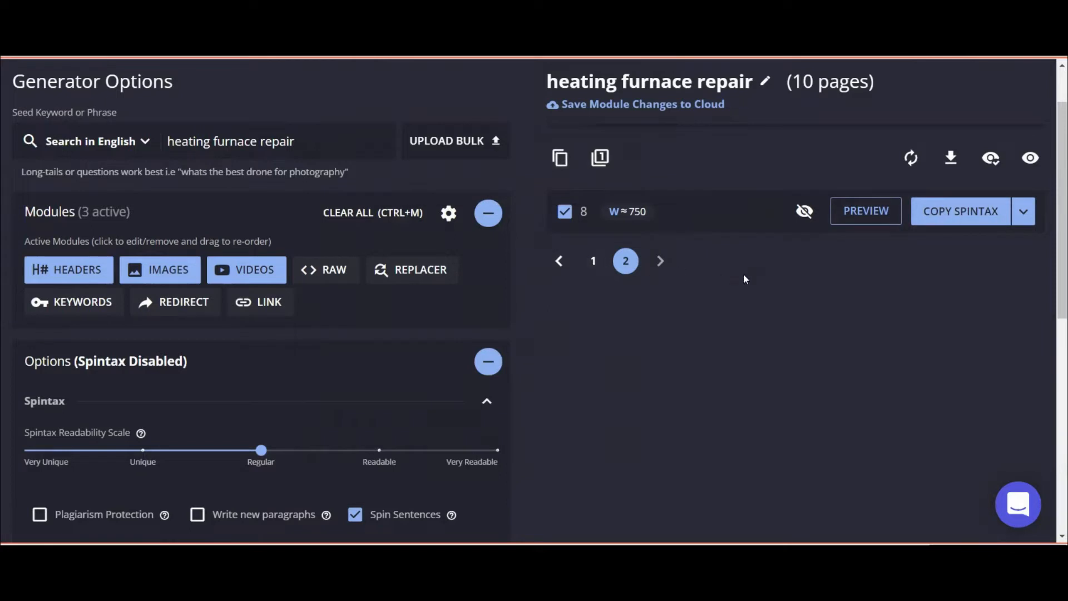
click(1022, 212)
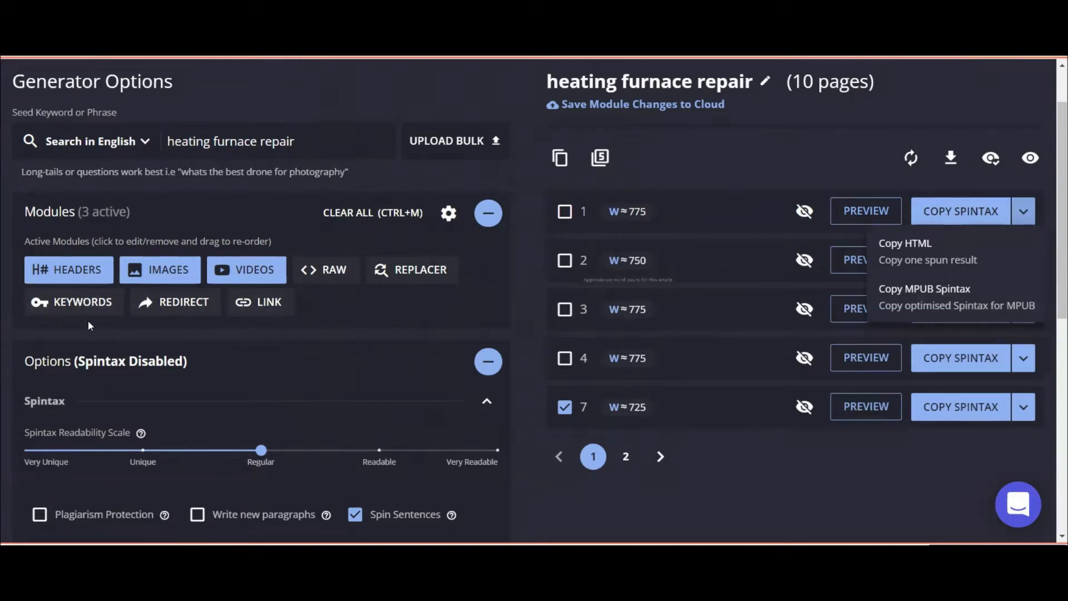
Review the scraped header lines and their source suffixes (Bonney, Angi, The Family Handyman).
click(78, 272)
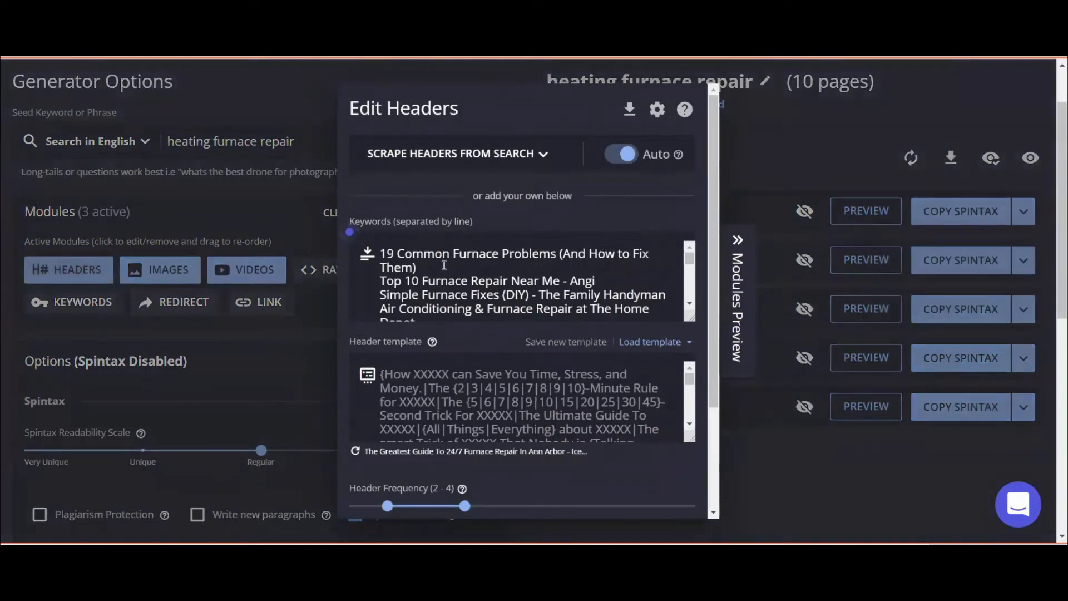
scroll(436, 281, down, 3)
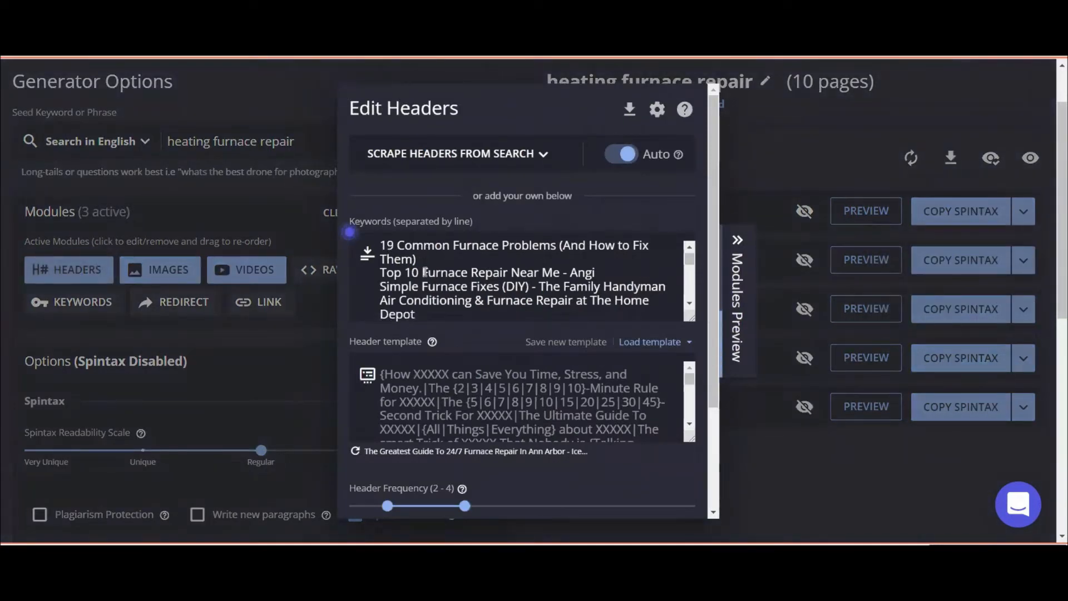
scroll(446, 307, down, 5)
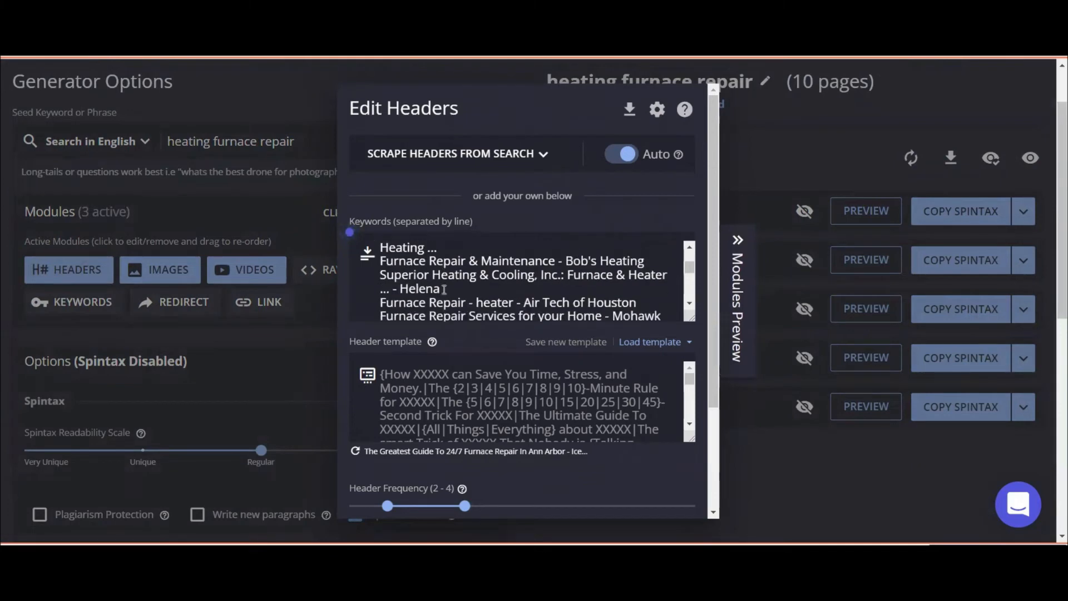
right_click(493, 280)
key(Escape)
drag(424, 247, 547, 296)
scroll(547, 296, down, 1)
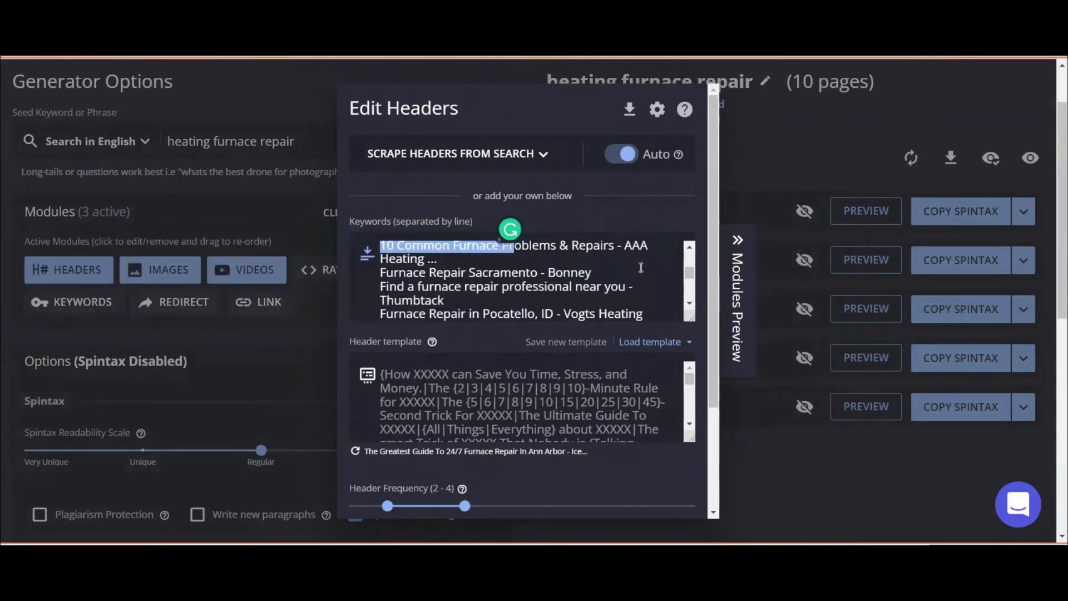
drag(539, 272, 592, 269)
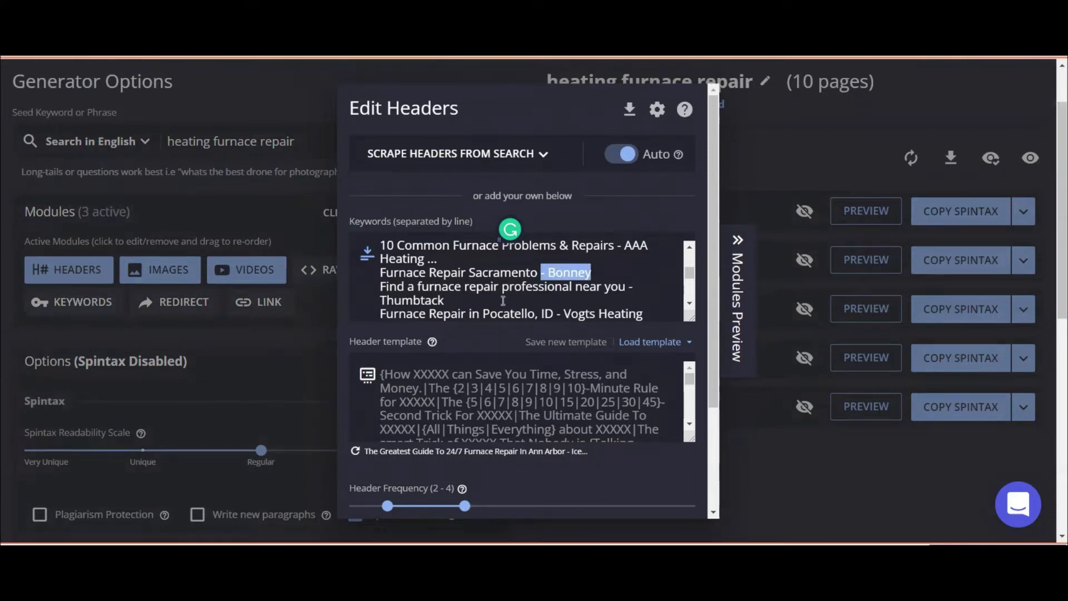
scroll(502, 300, up, 10)
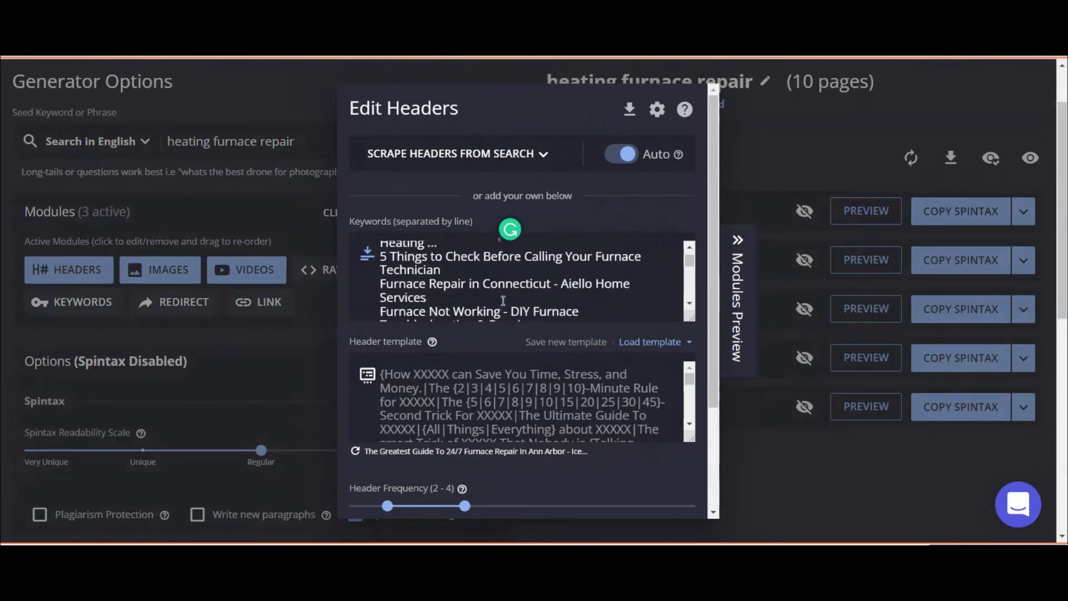
scroll(503, 301, up, 3)
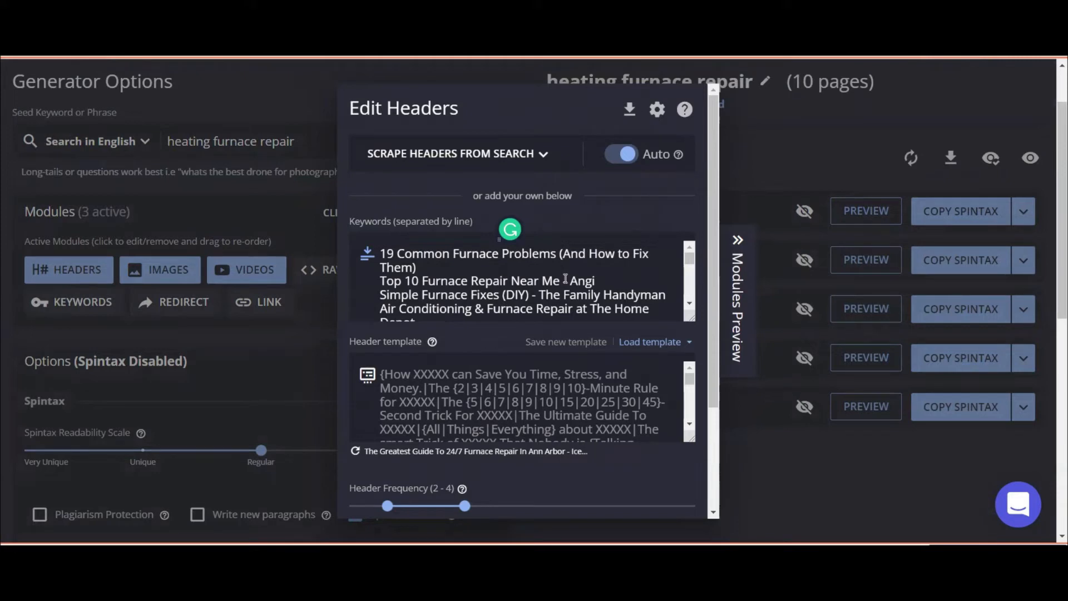
drag(561, 281, 595, 281)
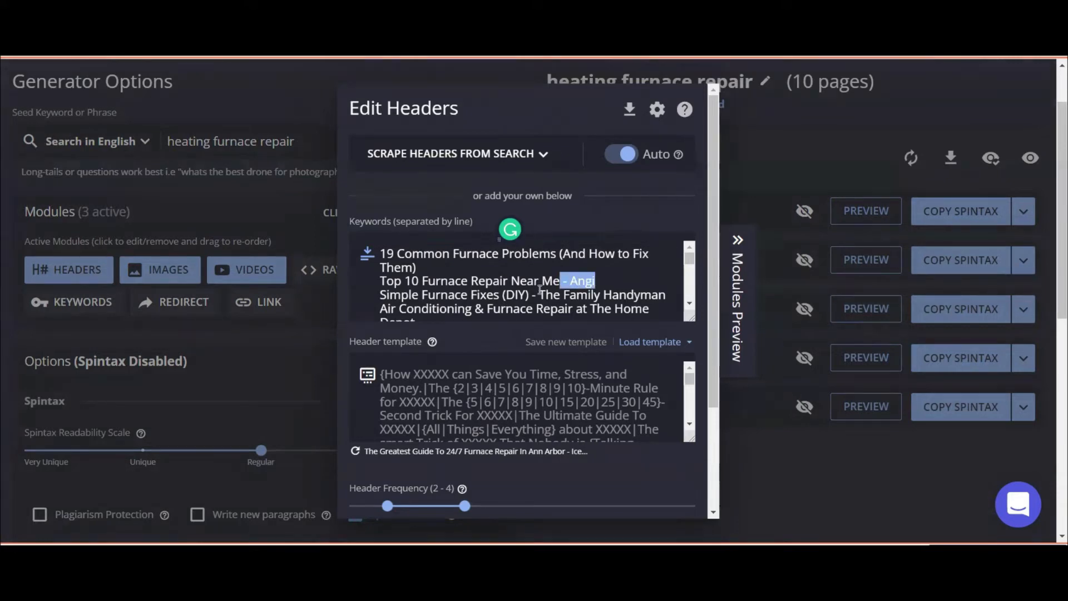
drag(532, 293, 666, 297)
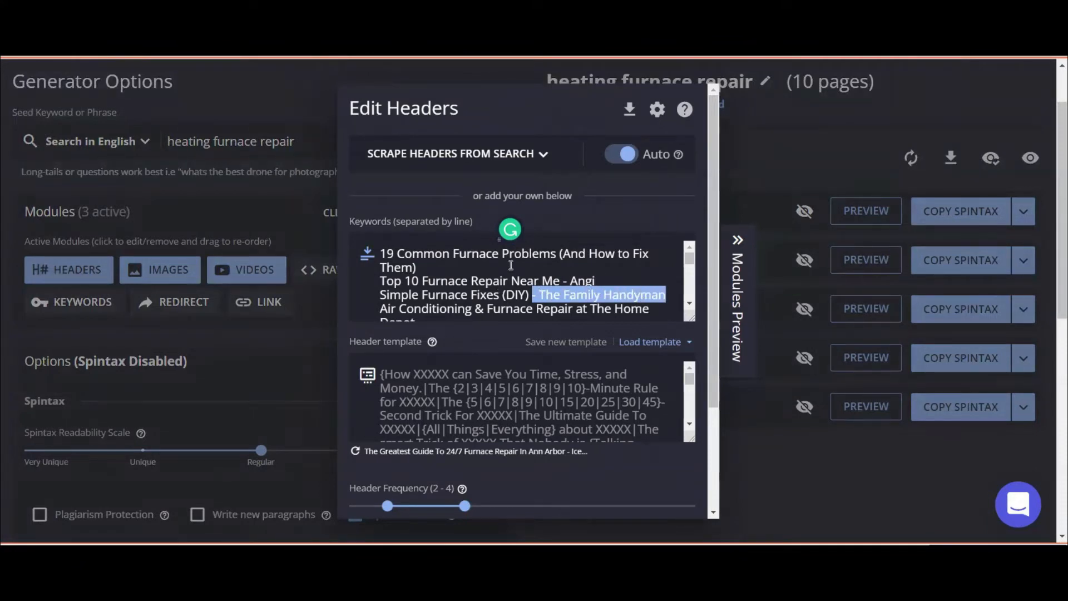
click(504, 263)
scroll(504, 263, down, 2)
scroll(504, 262, up, 2)
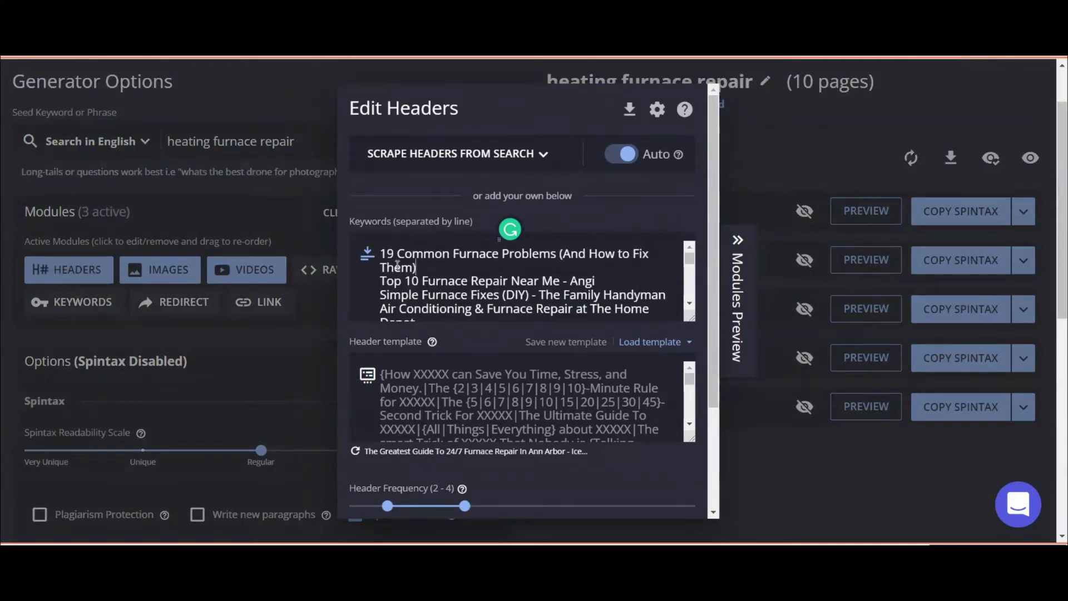
Remove the leading '19' from the first header and add 'Emergency heating furnace repair' above it.
drag(394, 251, 381, 251)
key(BackSpace)
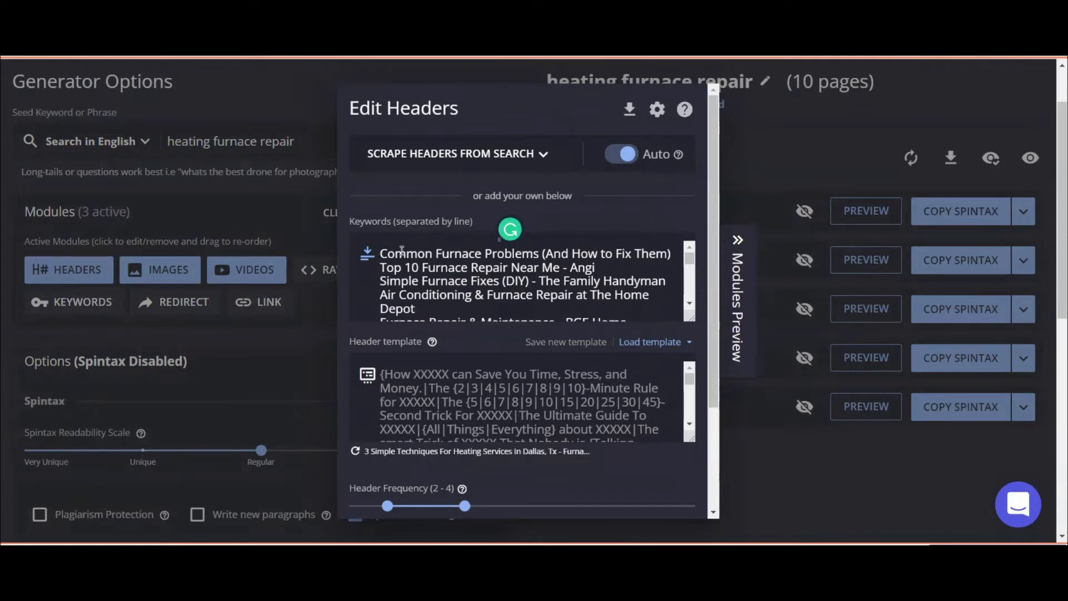
click(609, 258)
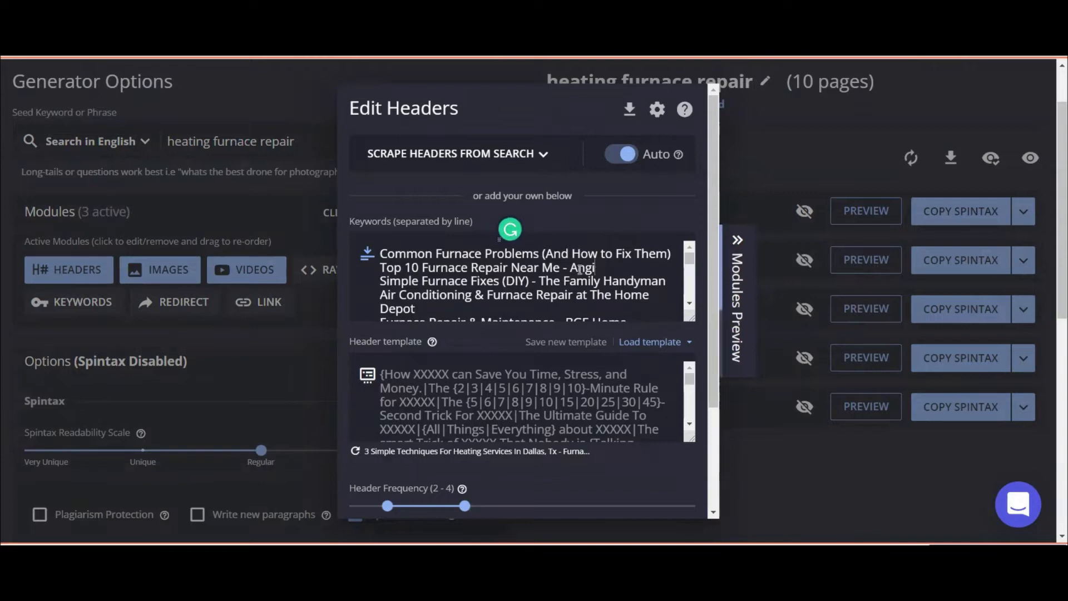
click(380, 251)
key(Return)
key(Up)
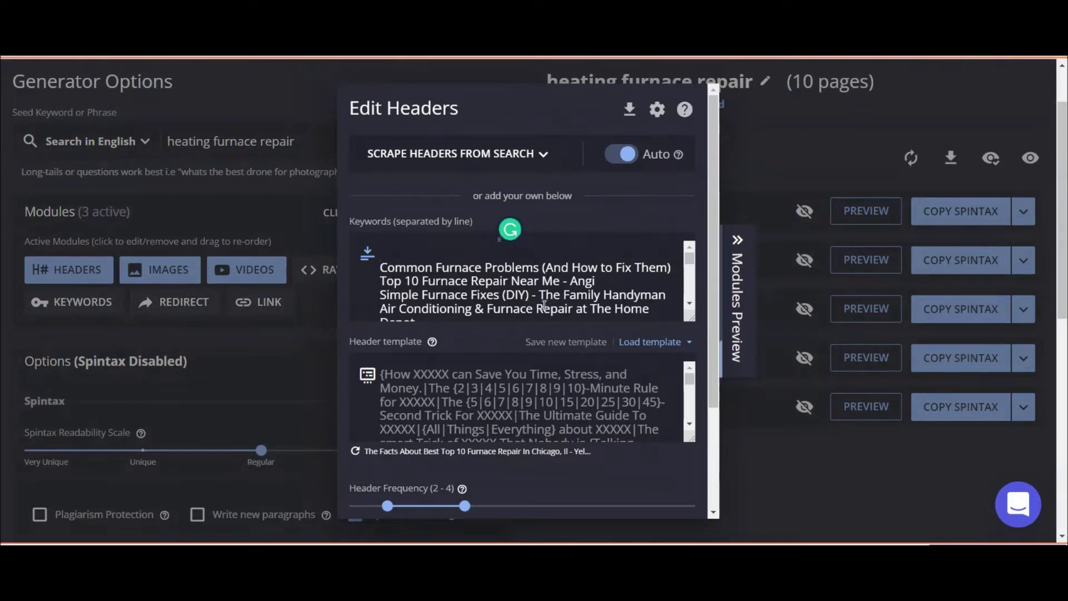
text(Emerge)
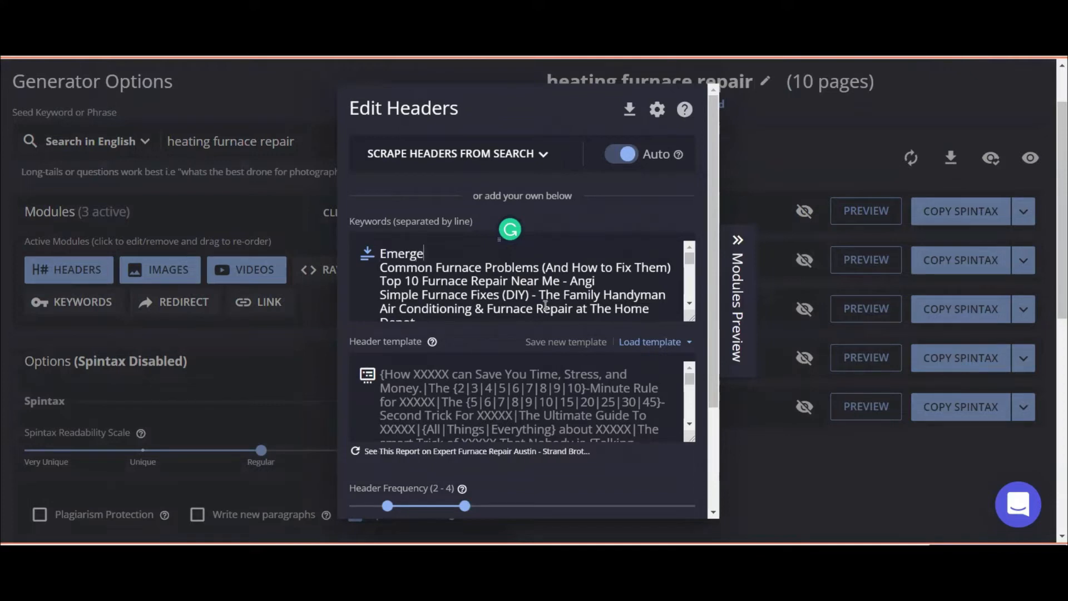
text(ncy )
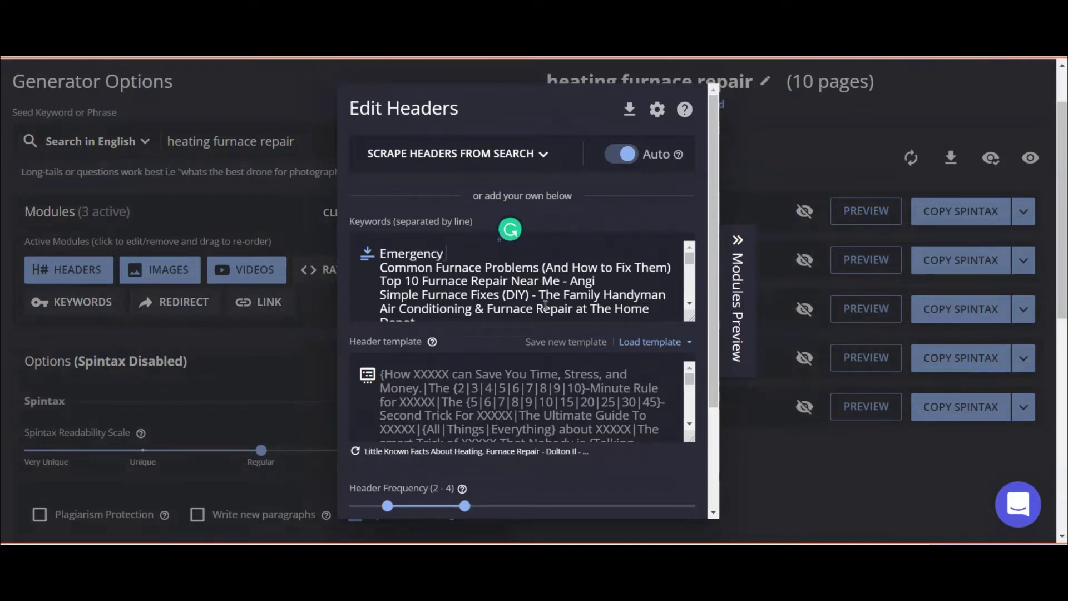
text(heating fura)
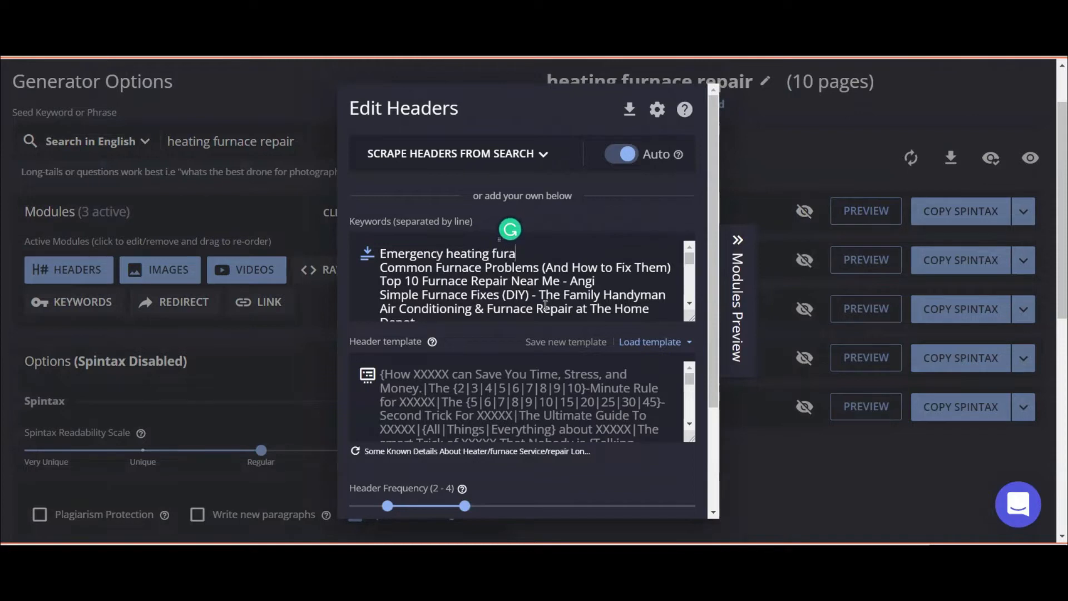
key(BackSpace)
text(nace repair)
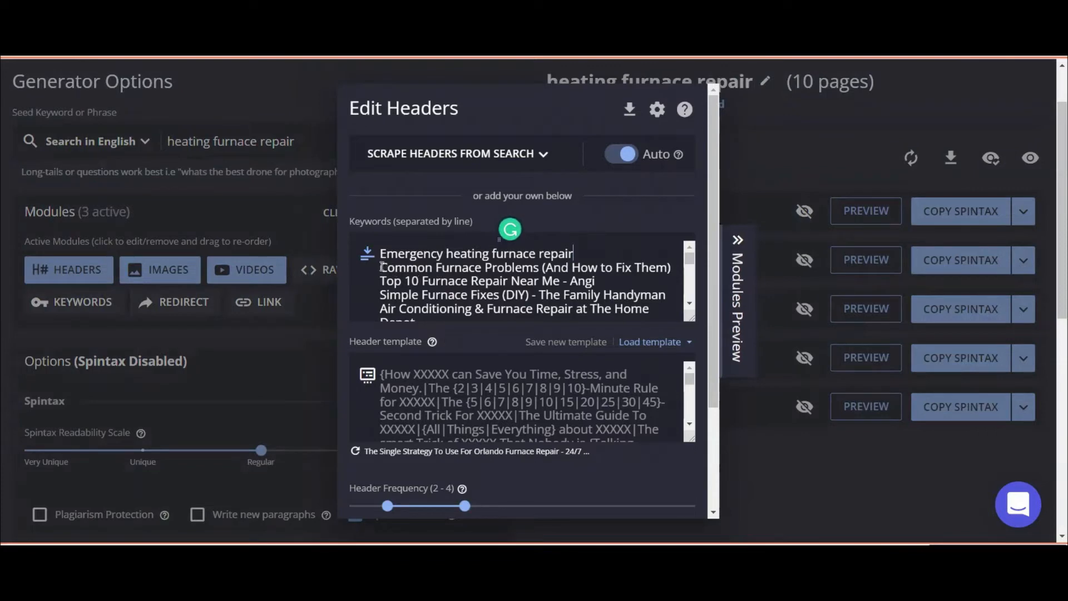
click(435, 368)
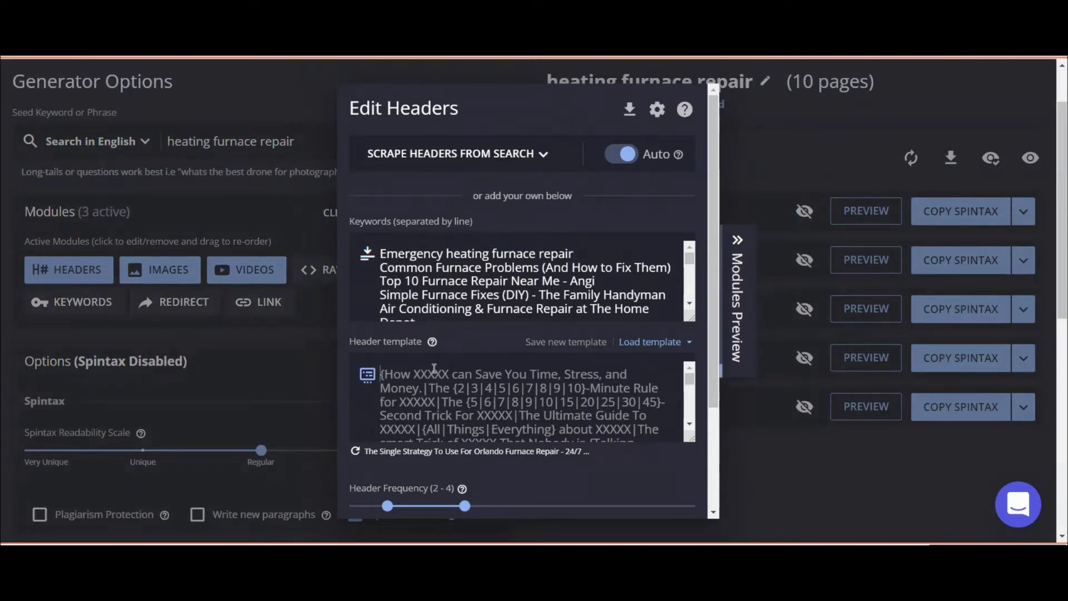
Rewrite the header template as 'XXXXX {around|in|near me} {Orlando|Dallas|Seattle}' with all braces closed.
key(ctrl+a)
text(XXXXX)
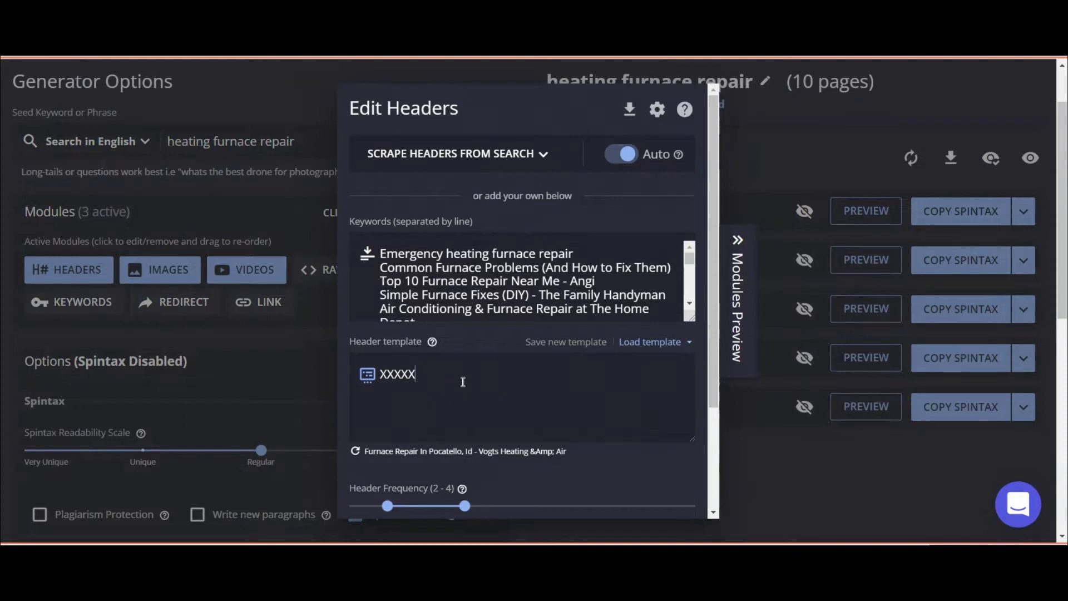
text(near me)
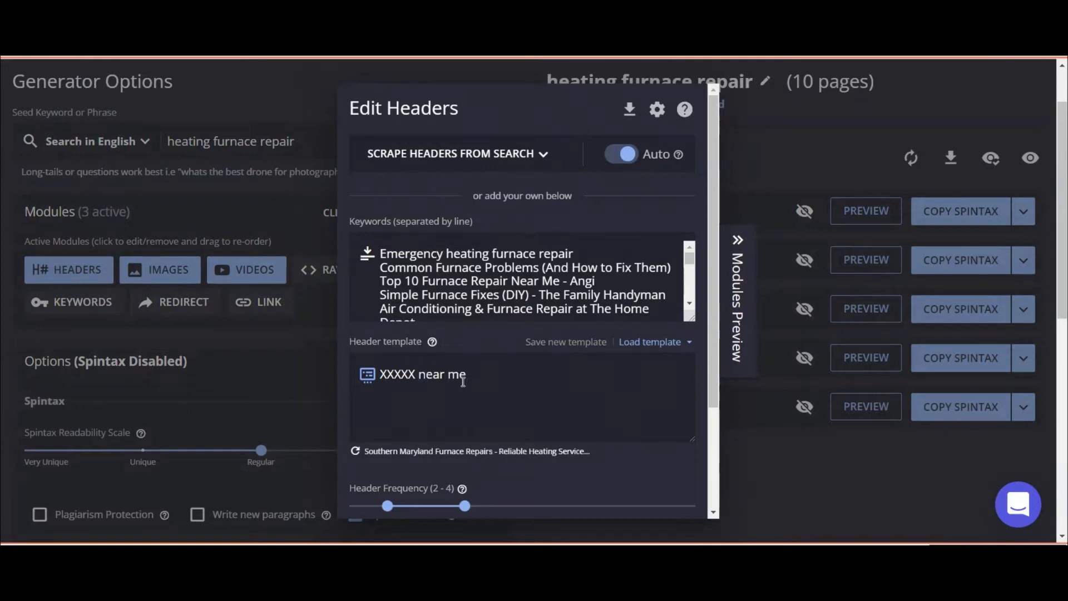
text( {)
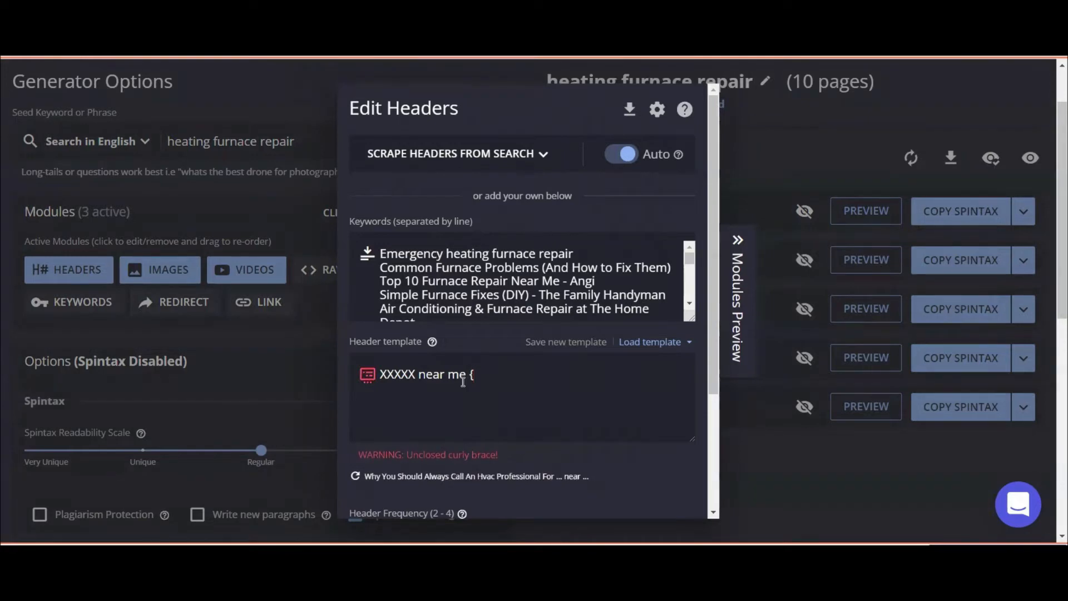
text(Oral)
text(la)
key(BackSpace)
text(ando)
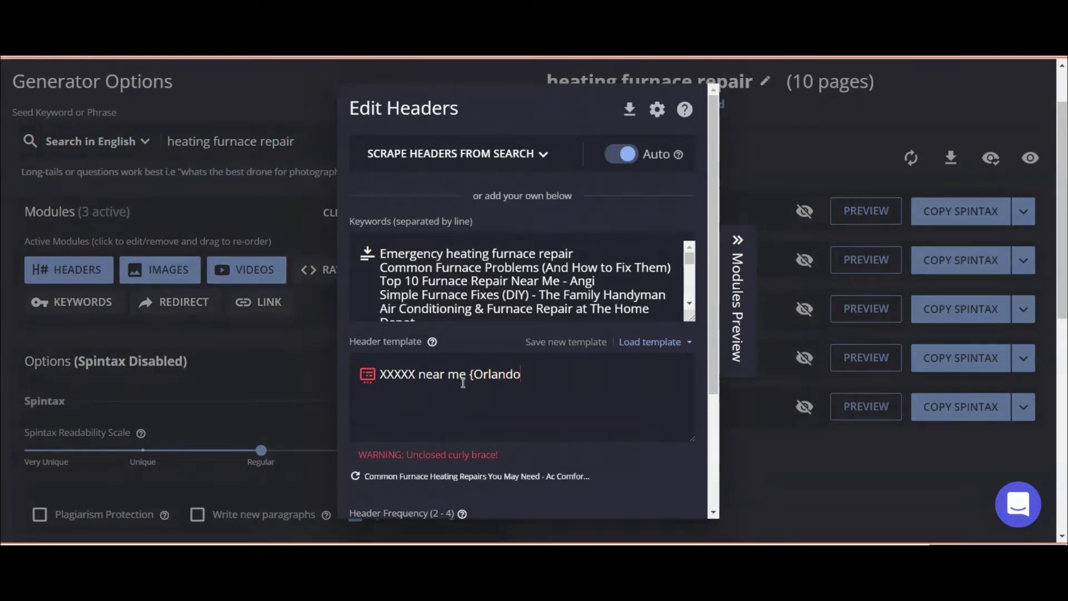
text(|)
text(Te)
text(Dallas)
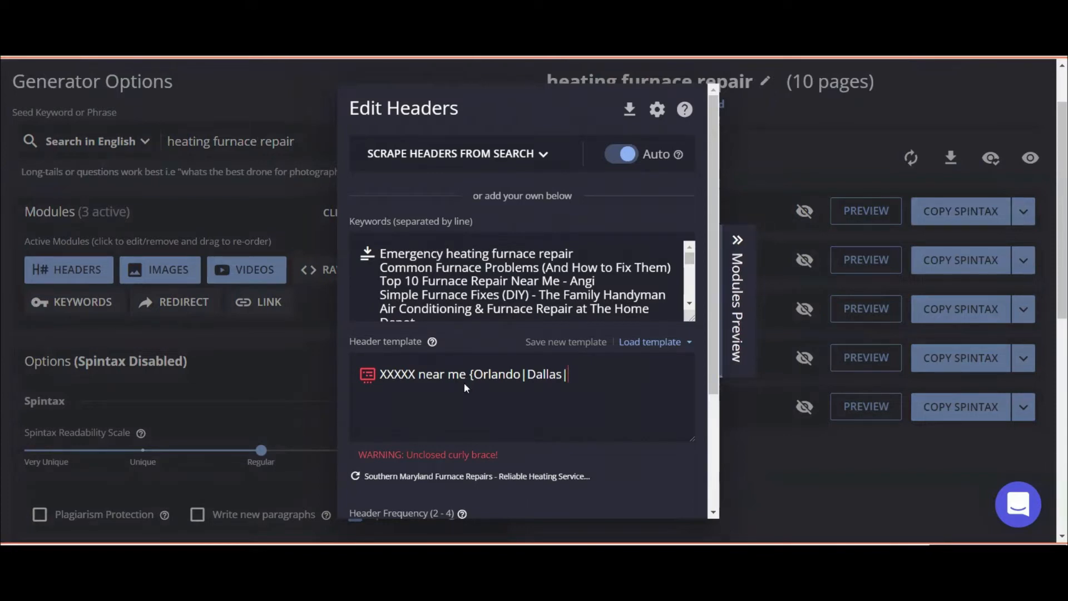
text(|Seattle)
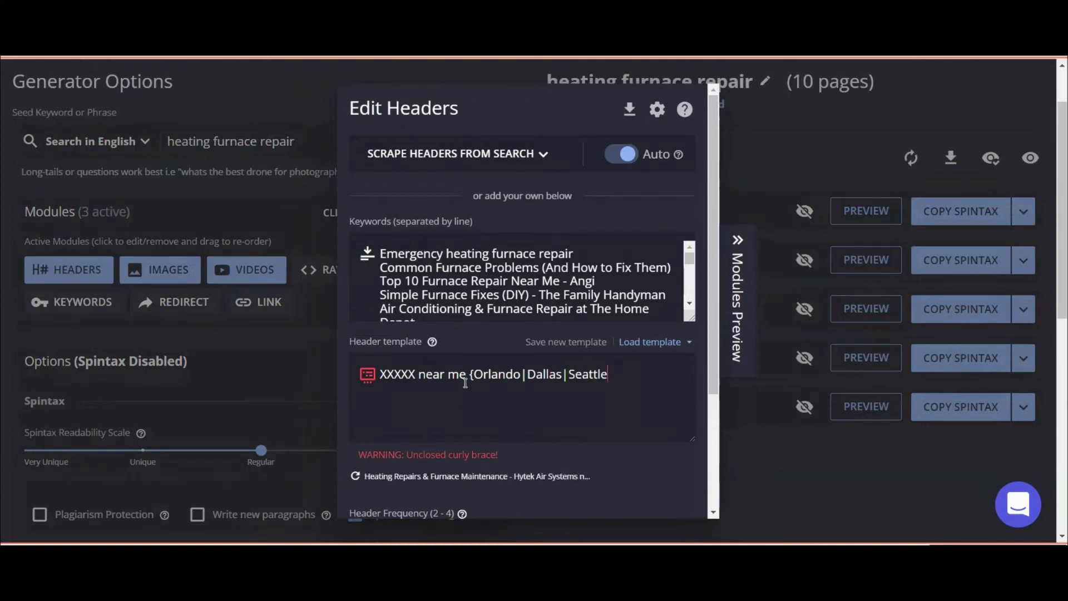
text(})
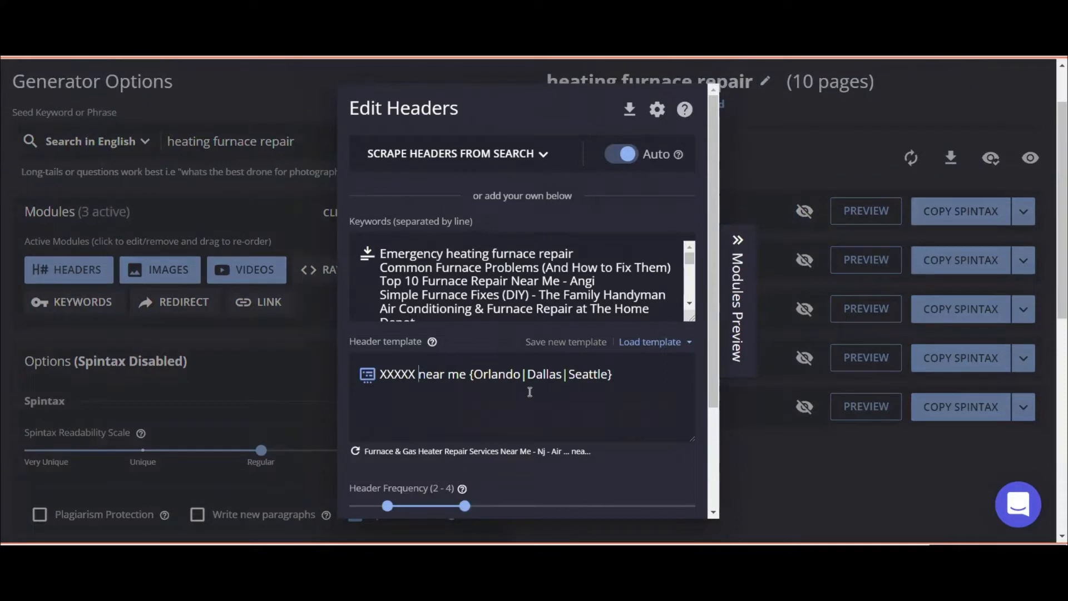
text({)
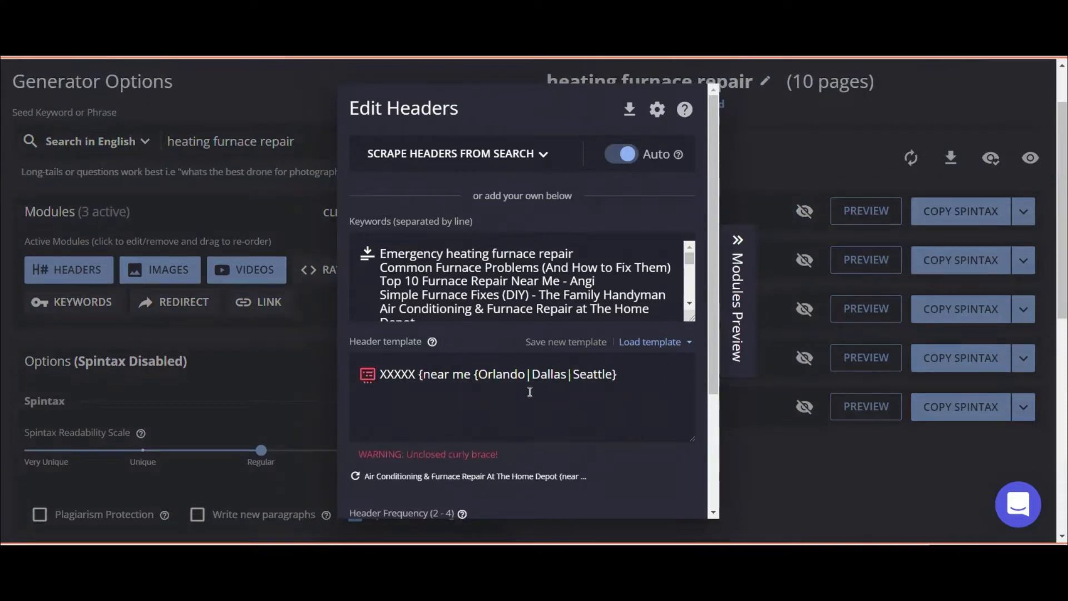
text(around|)
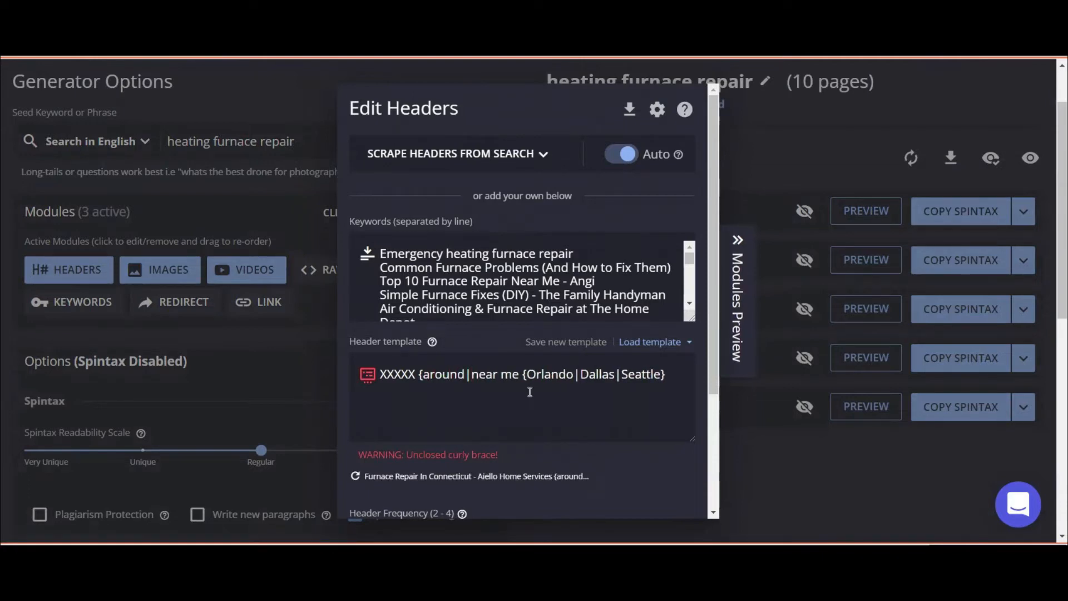
text(in|)
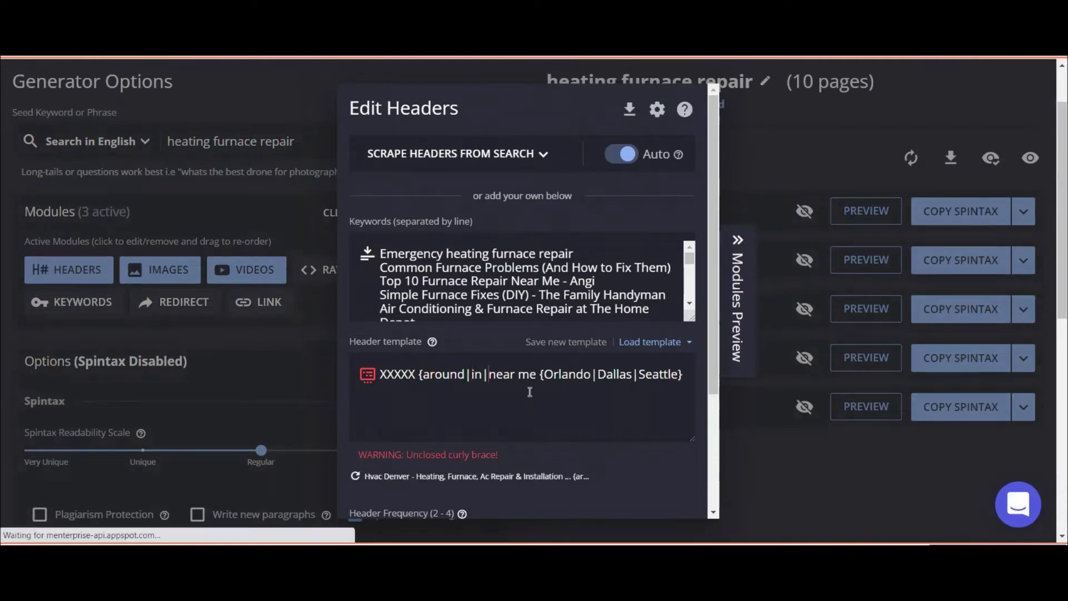
key(Right)
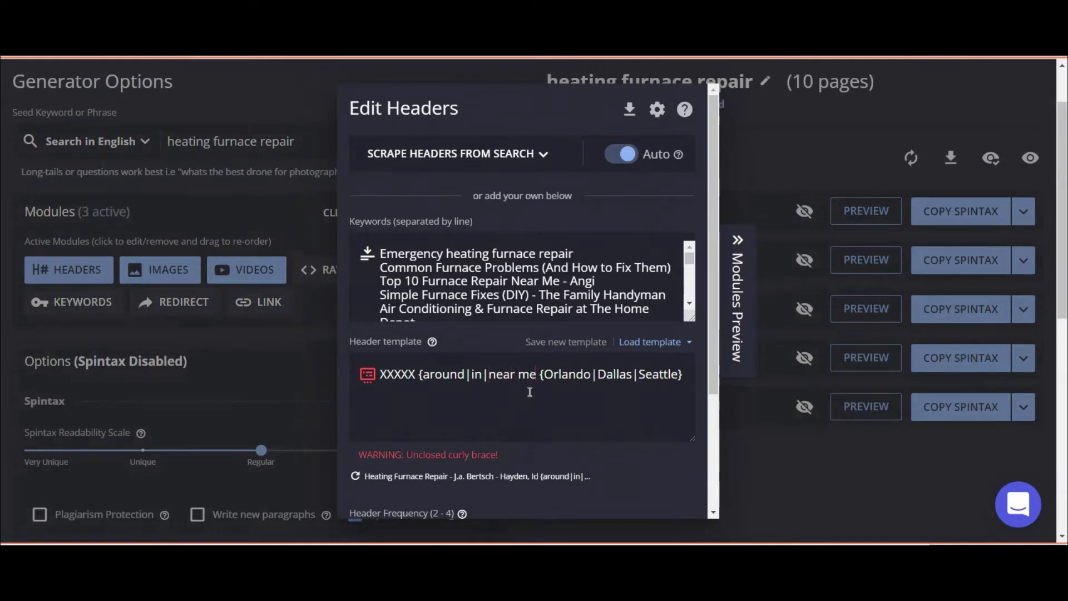
text(})
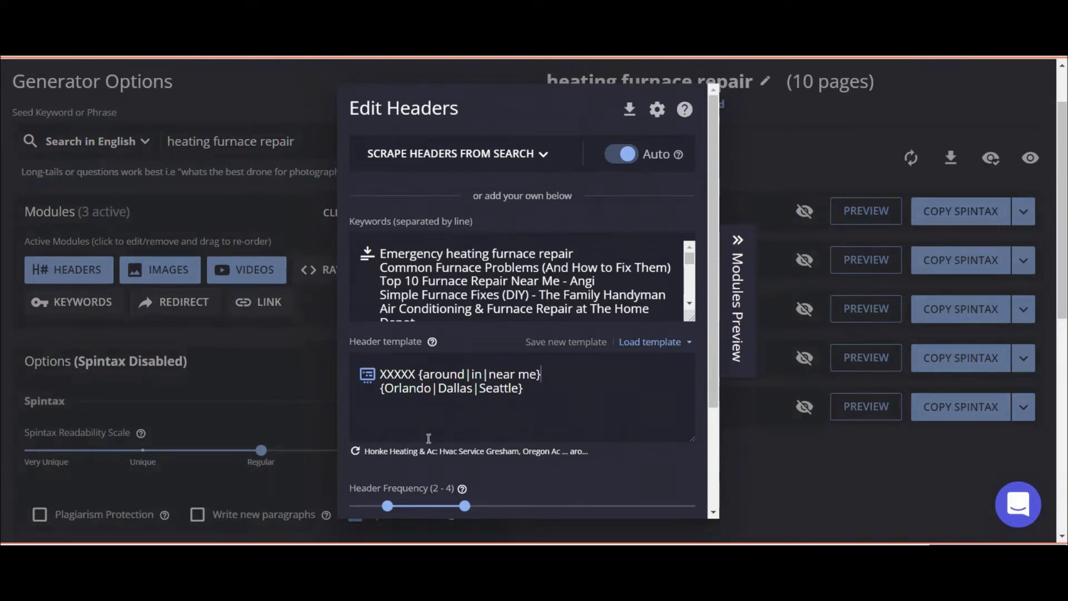
scroll(462, 418, down, 3)
Confirm the template, route header results to Images Alt-Text and Videos Alt-Text, and close the editor.
click(659, 490)
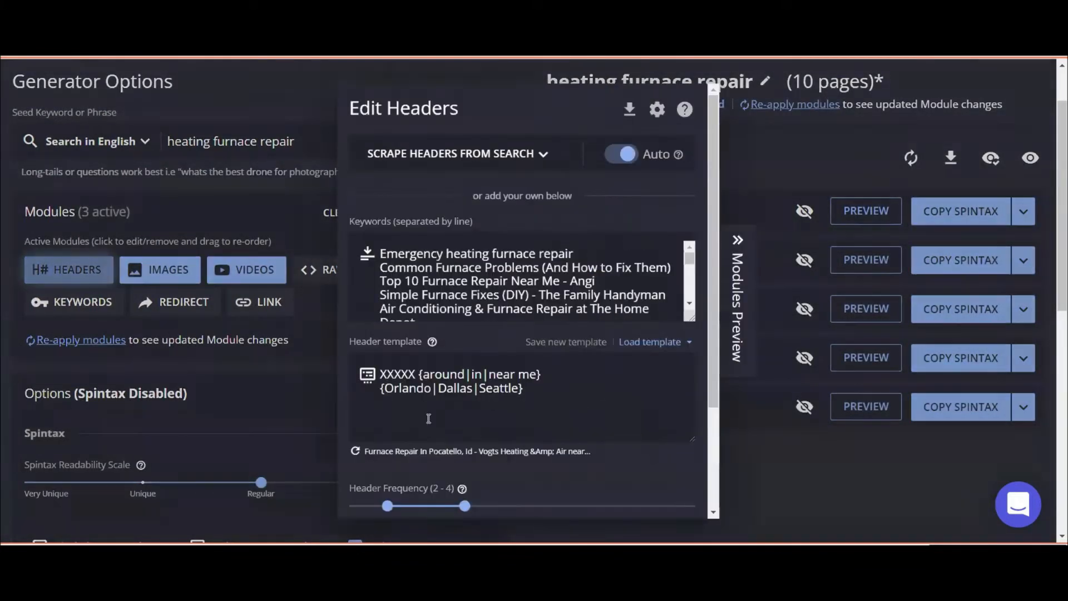
scroll(386, 438, down, 5)
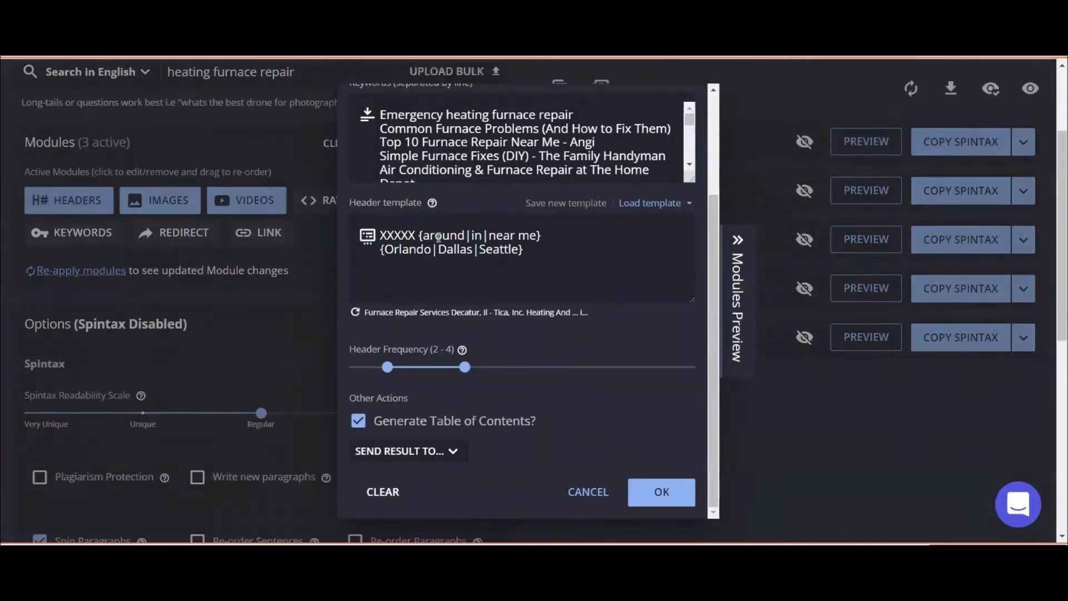
click(423, 451)
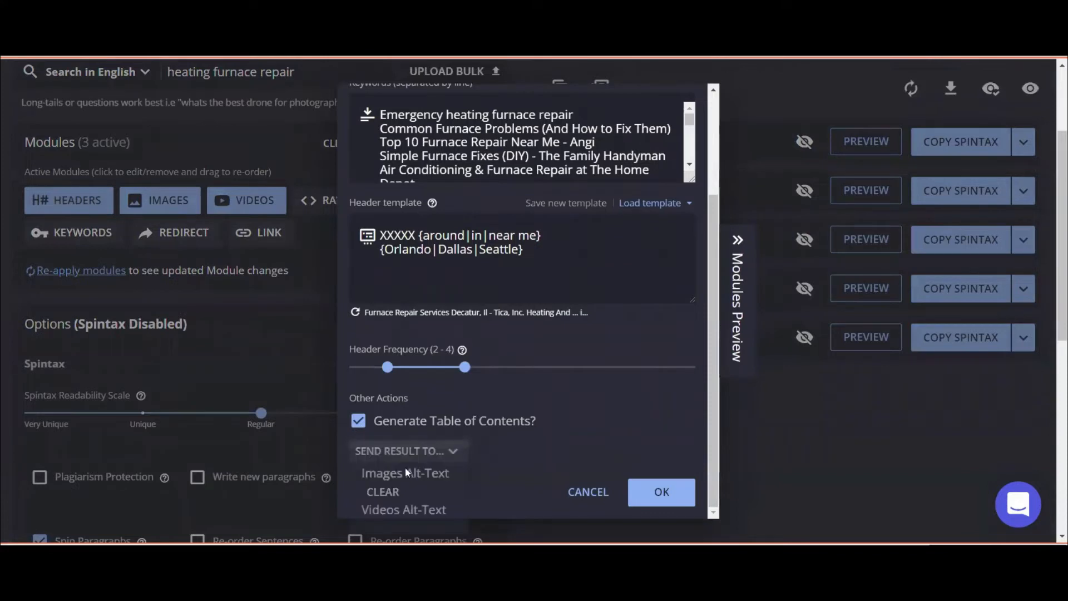
click(409, 472)
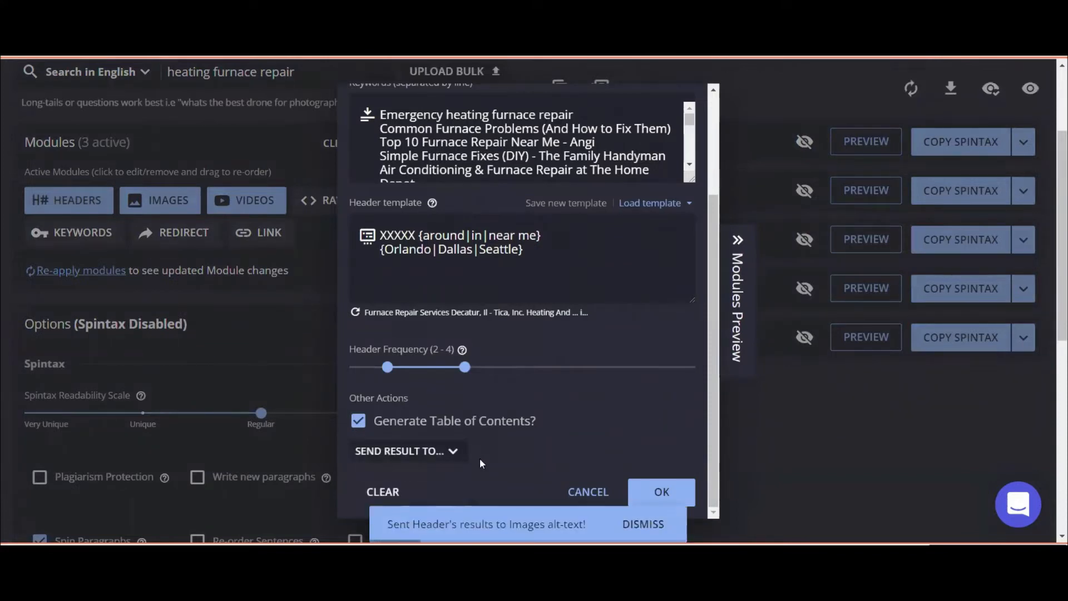
scroll(479, 458, down, 3)
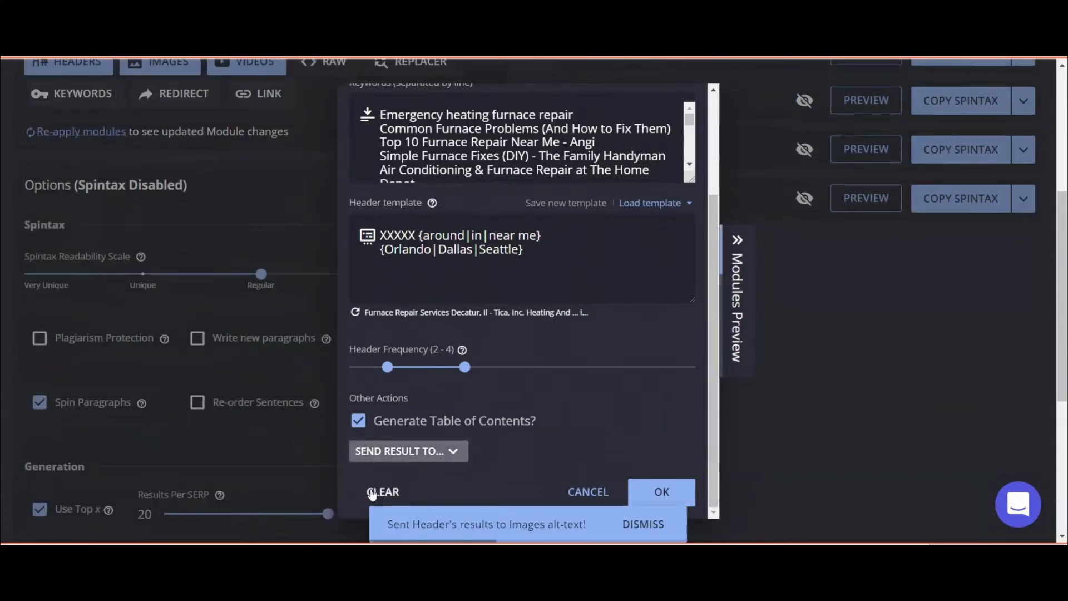
click(390, 451)
click(409, 507)
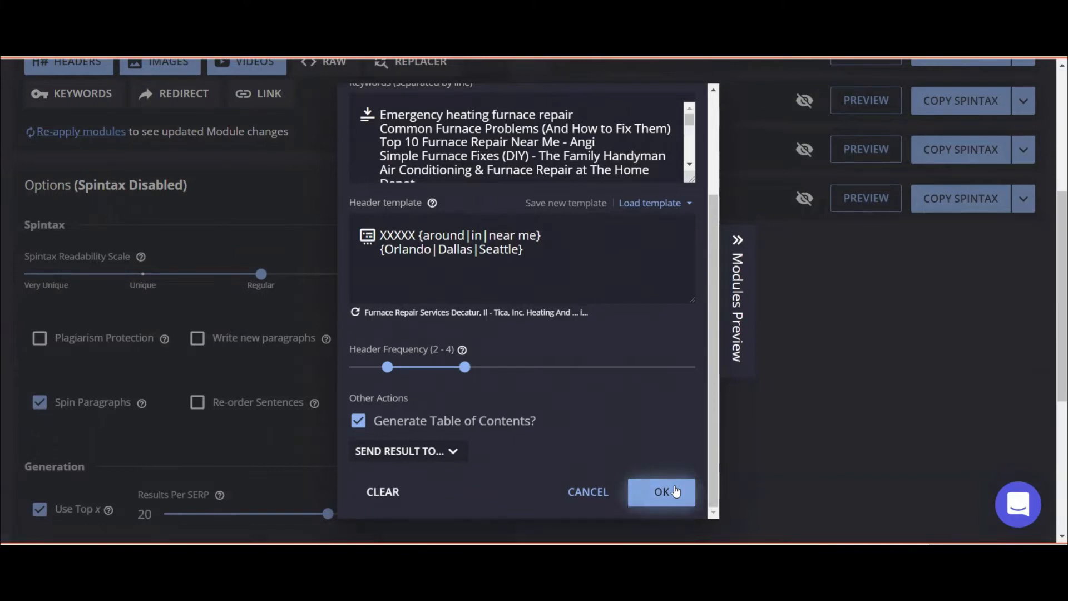
click(675, 491)
scroll(90, 203, up, 1)
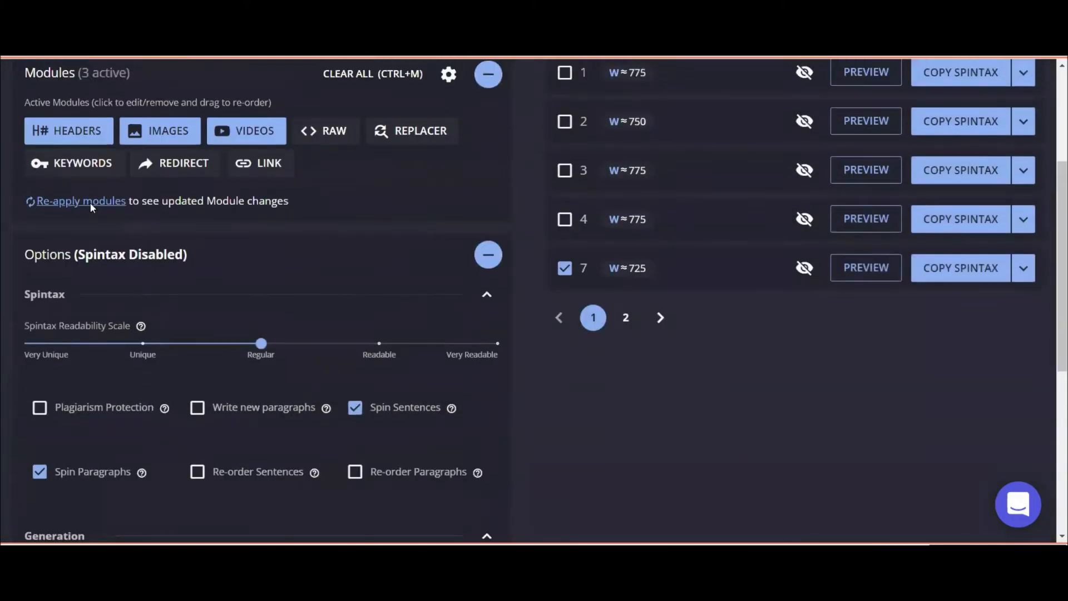
Re-apply the modules, then select pages 1–4 and copy the selected pages as nested spintax.
click(90, 201)
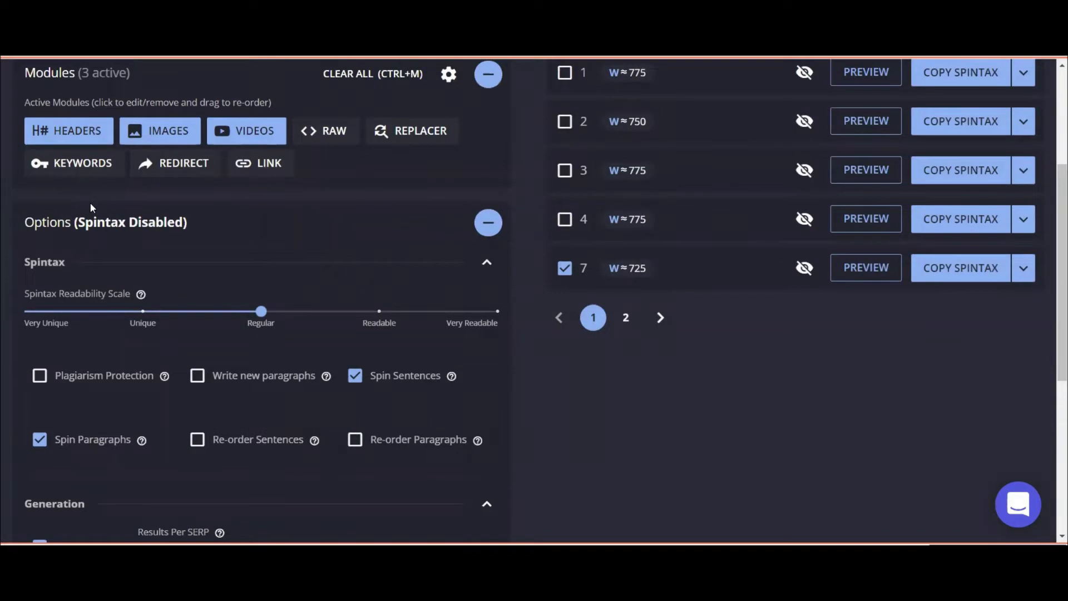
scroll(297, 213, up, 3)
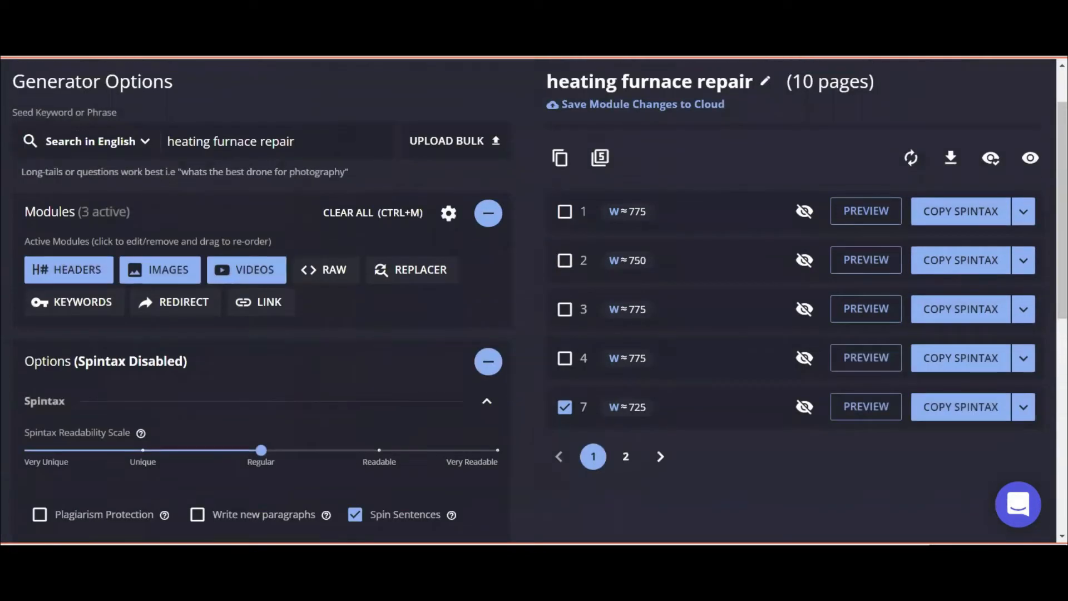
click(565, 211)
click(564, 260)
click(564, 309)
click(565, 357)
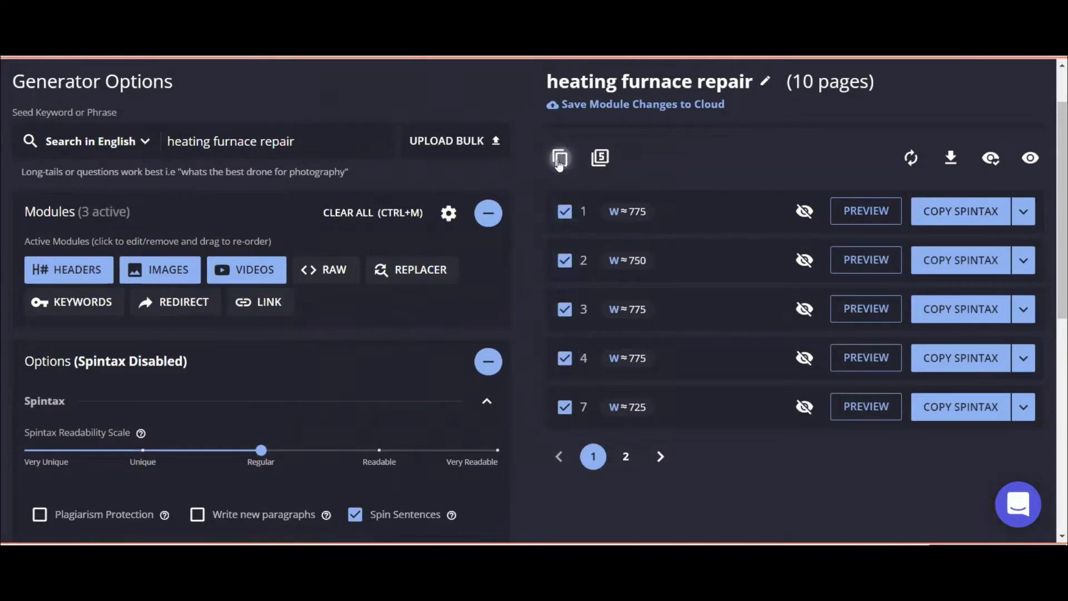
click(559, 160)
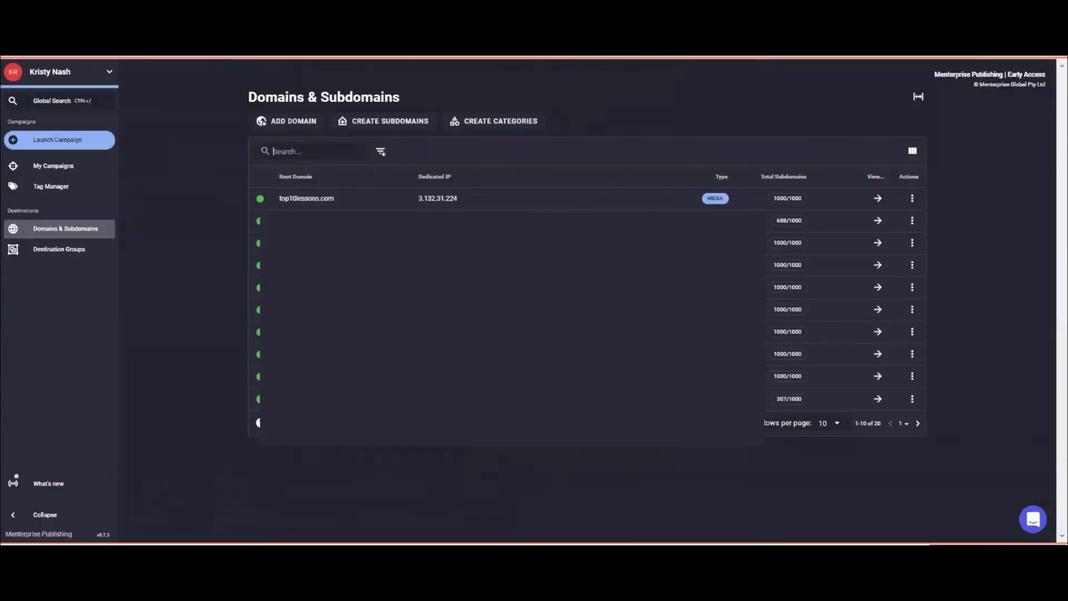
Start a new campaign draft named 'Heatering Furnace Repair'.
click(81, 166)
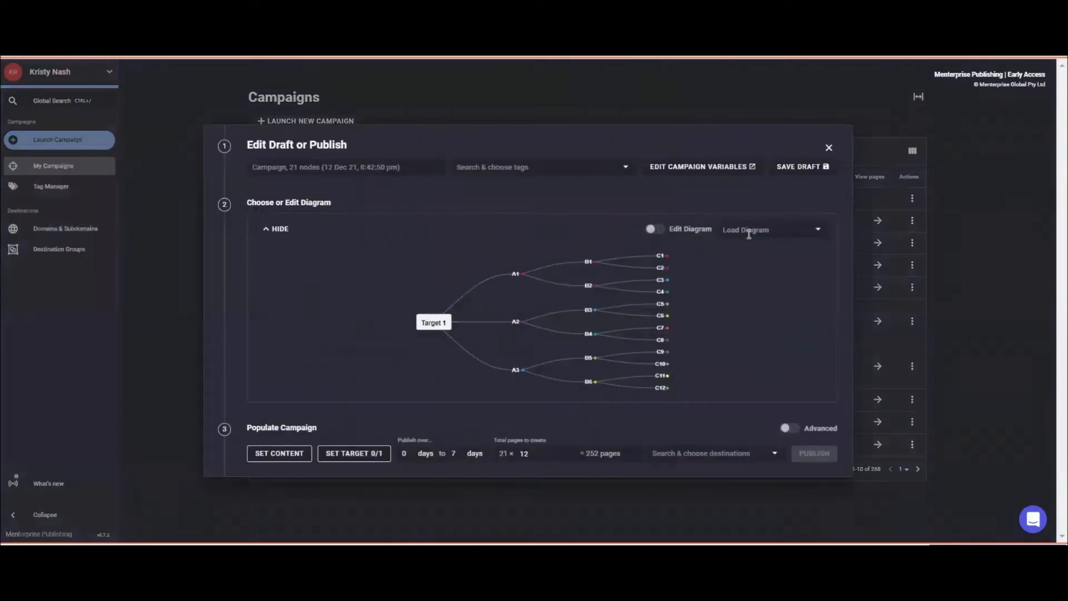
click(317, 164)
text(Heater)
text(ing)
text( Furnace)
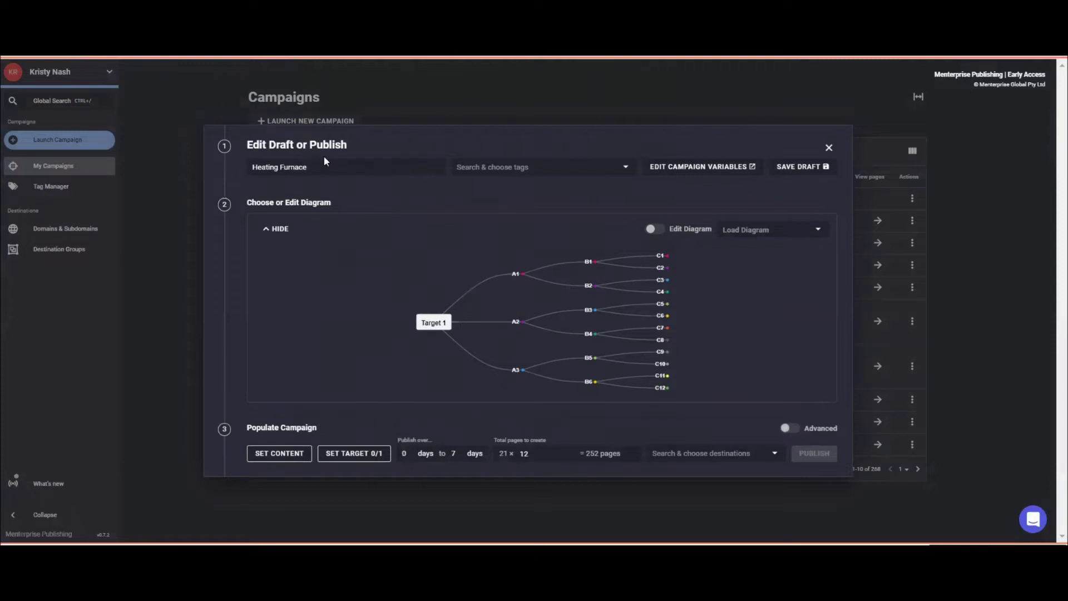
text( Repair)
key(Tab)
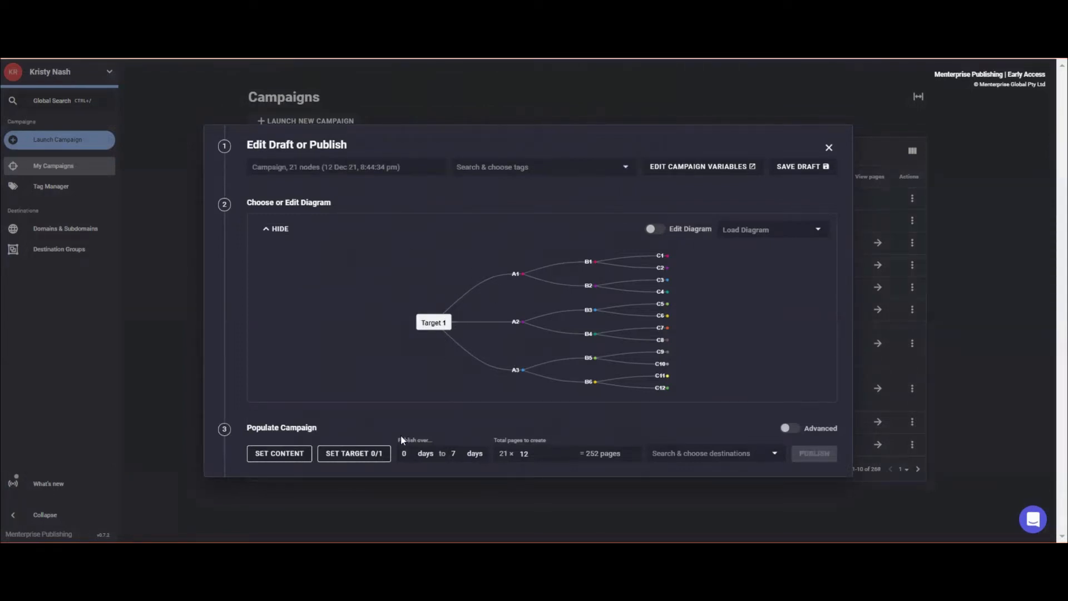
Set the campaign's target URL to /.
click(358, 453)
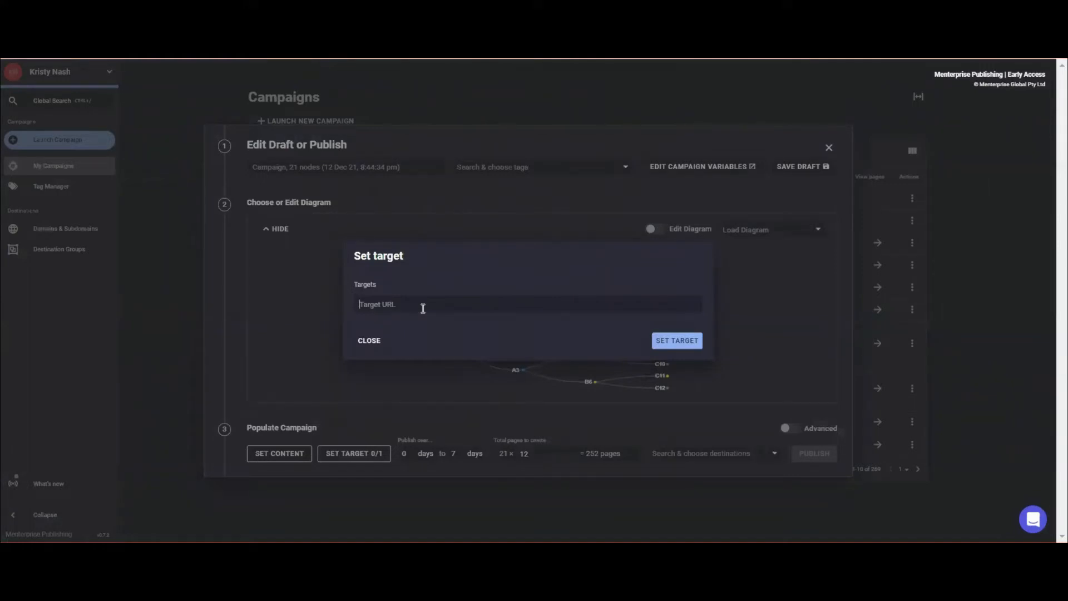
text(/)
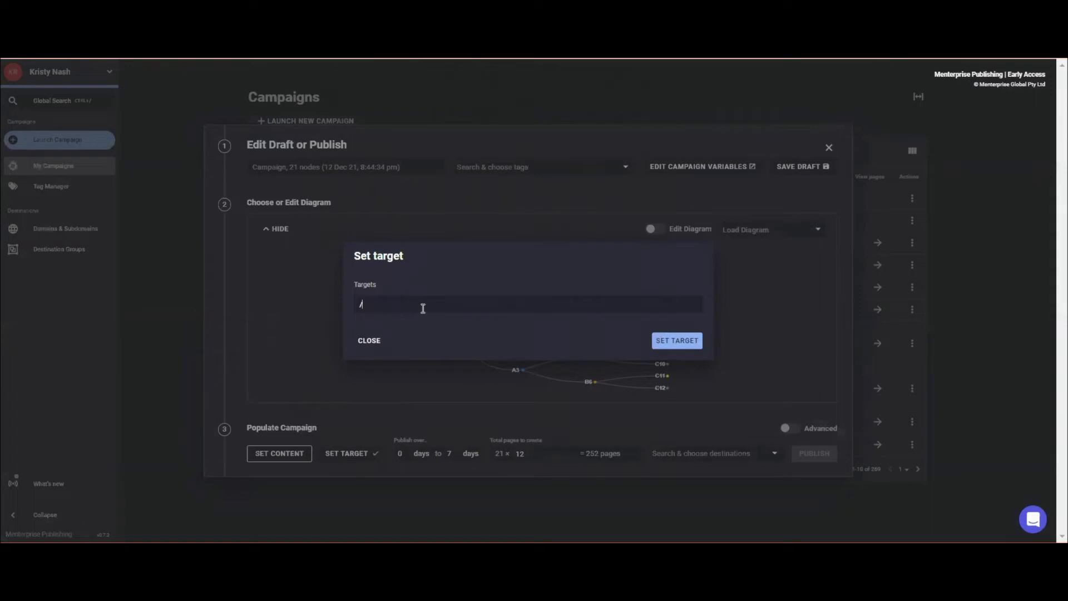
click(680, 344)
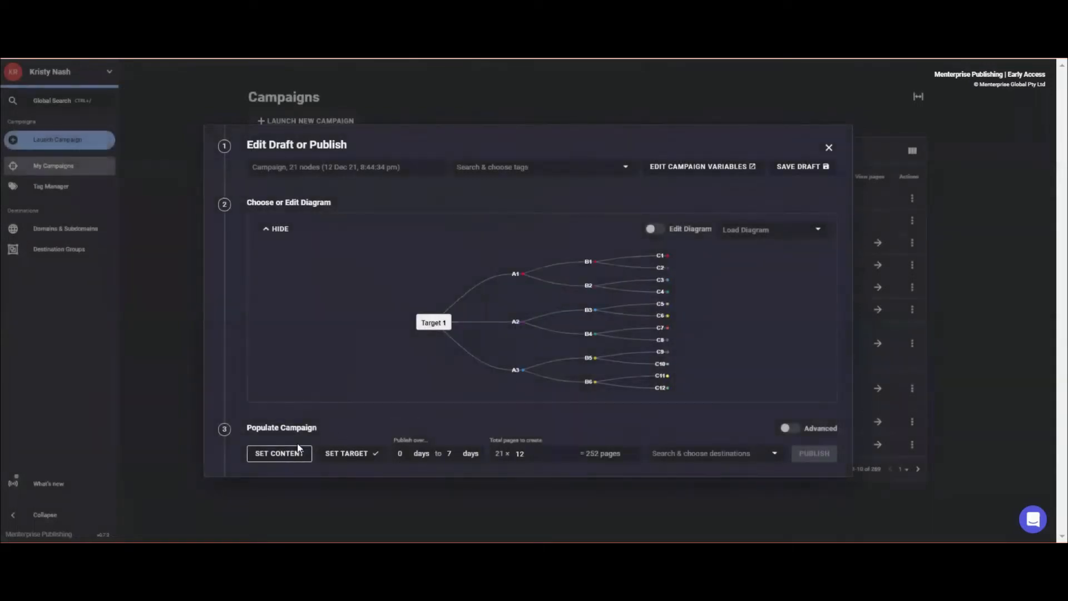
click(287, 455)
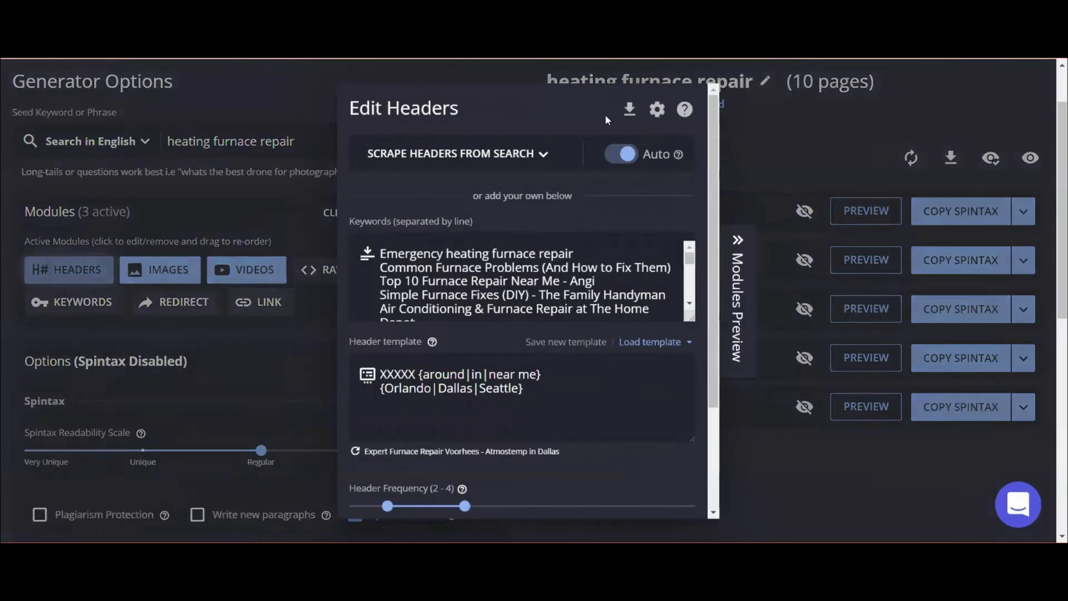
Paste the spun header titles into Title 1, close Edit Headers, and recopy the selected pages as spintax.
click(629, 111)
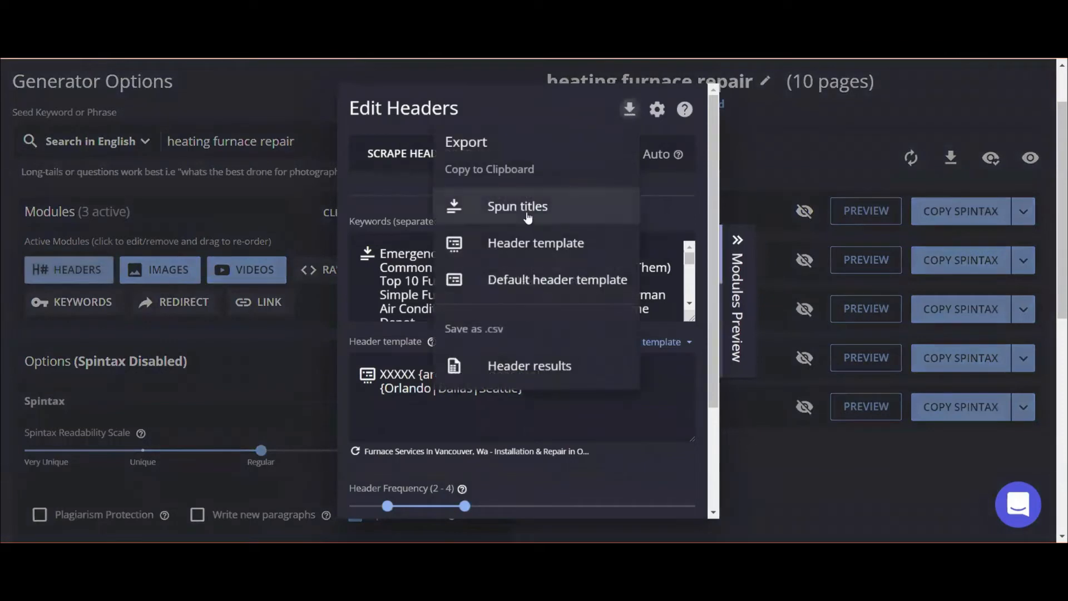
click(529, 212)
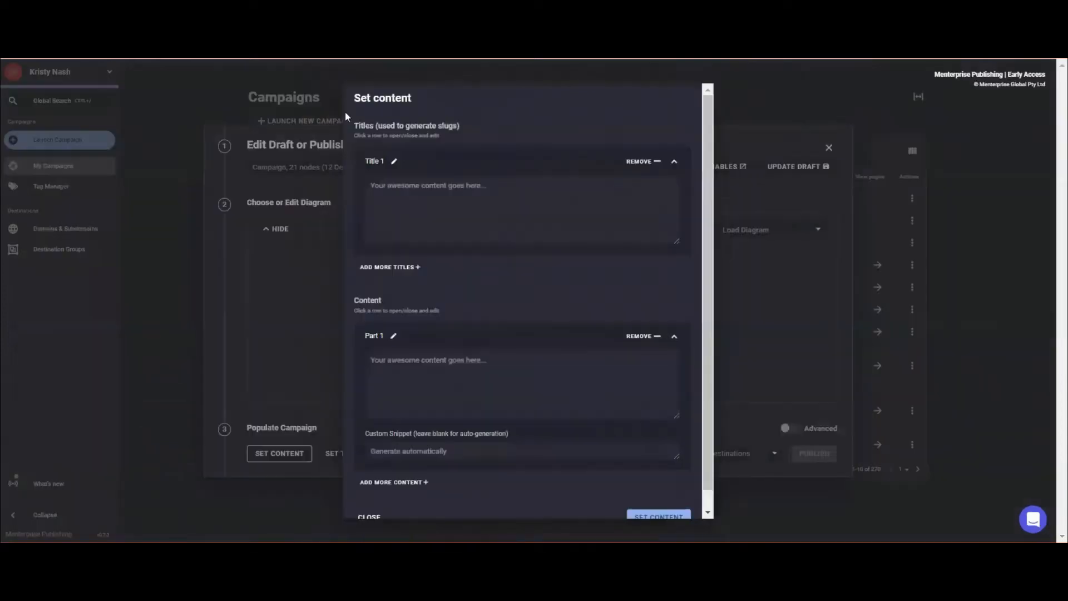
key(ctrl+v)
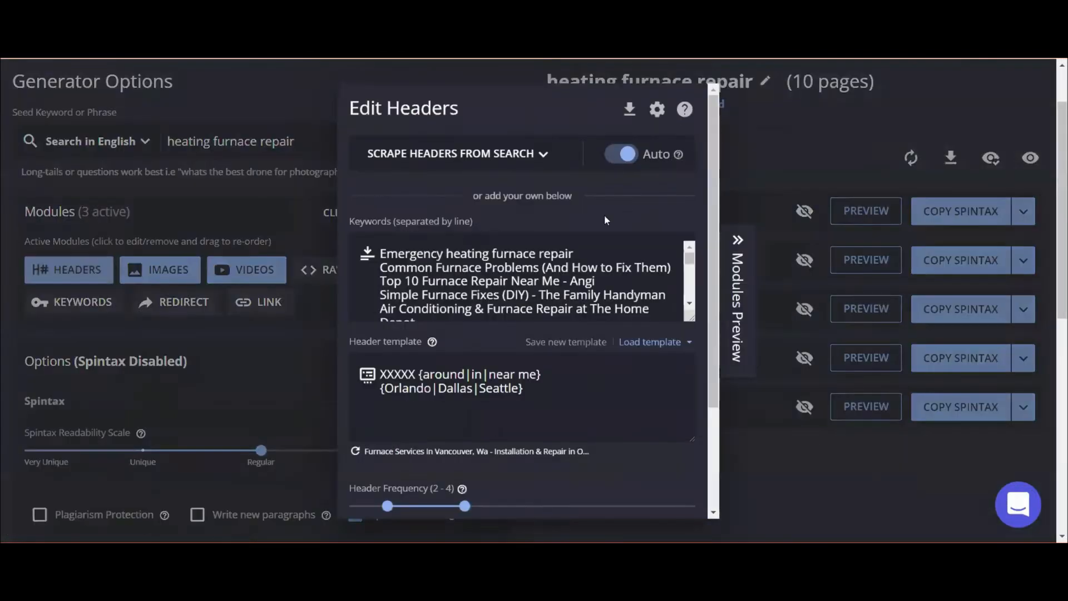
scroll(623, 417, down, 3)
key(Escape)
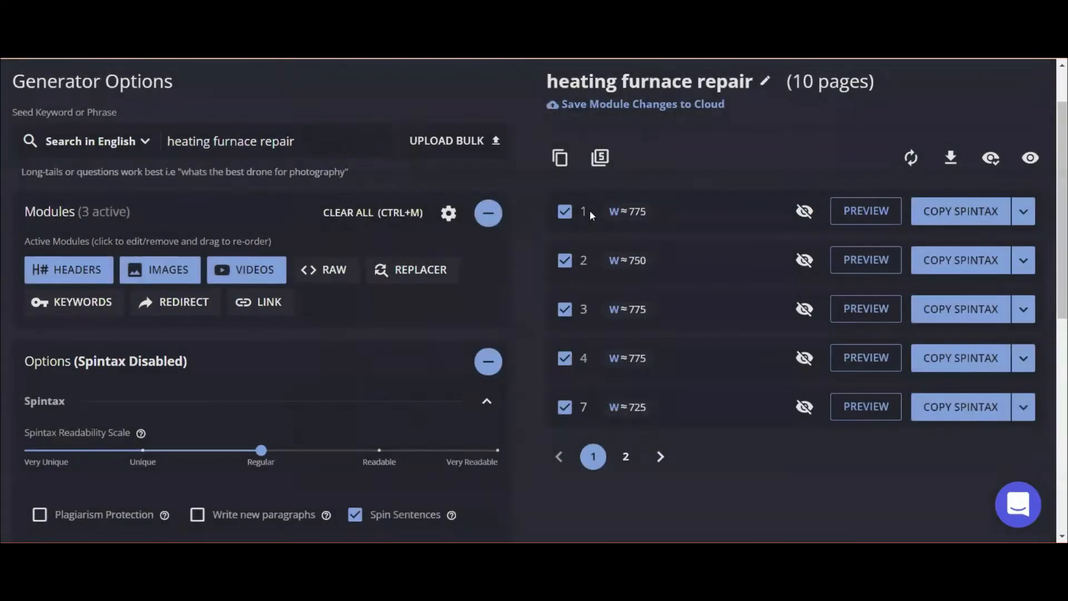
click(560, 159)
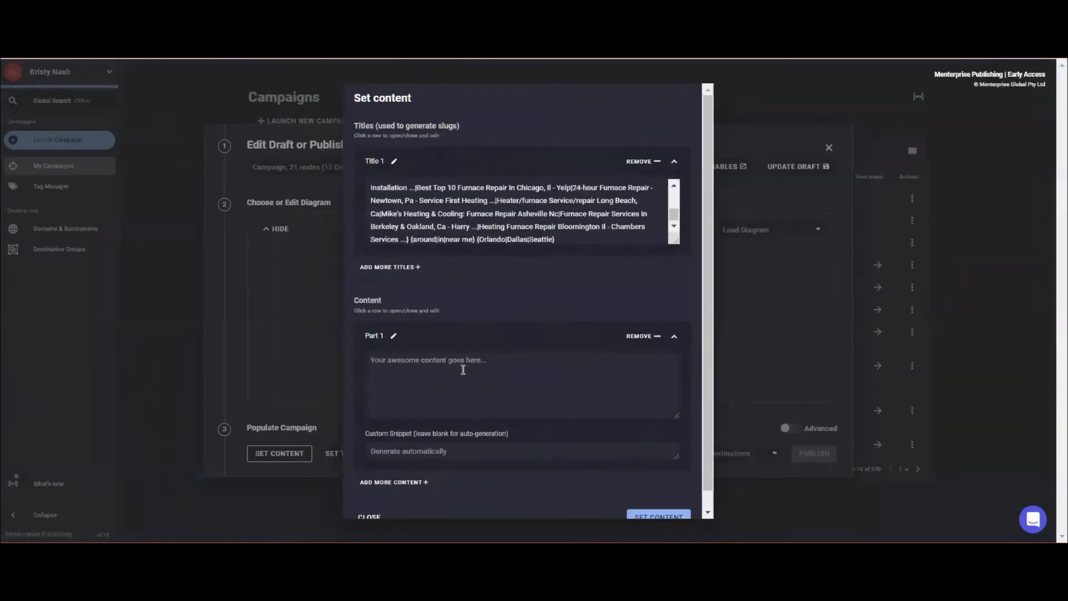
Paste the copied page spintax into Part 1 Content and save the campaign content.
key(ctrl+v)
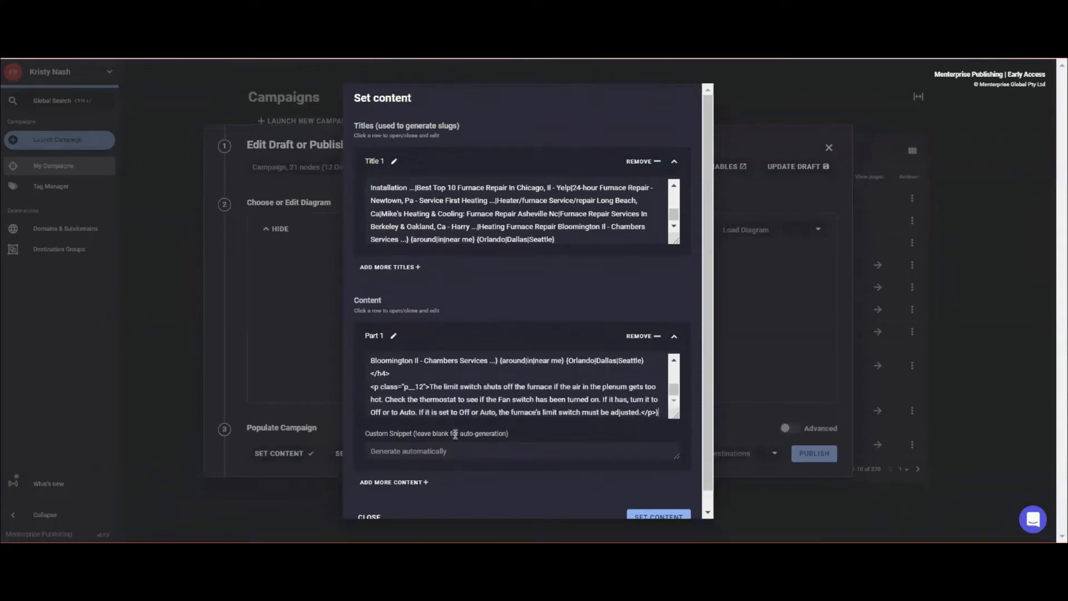
scroll(420, 460, down, 1)
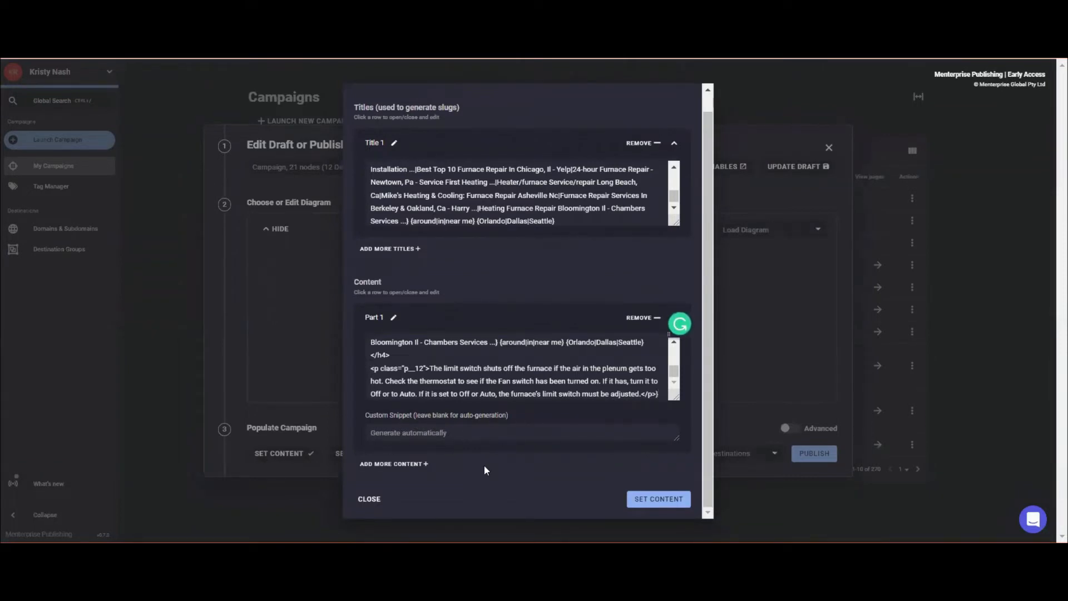
click(659, 500)
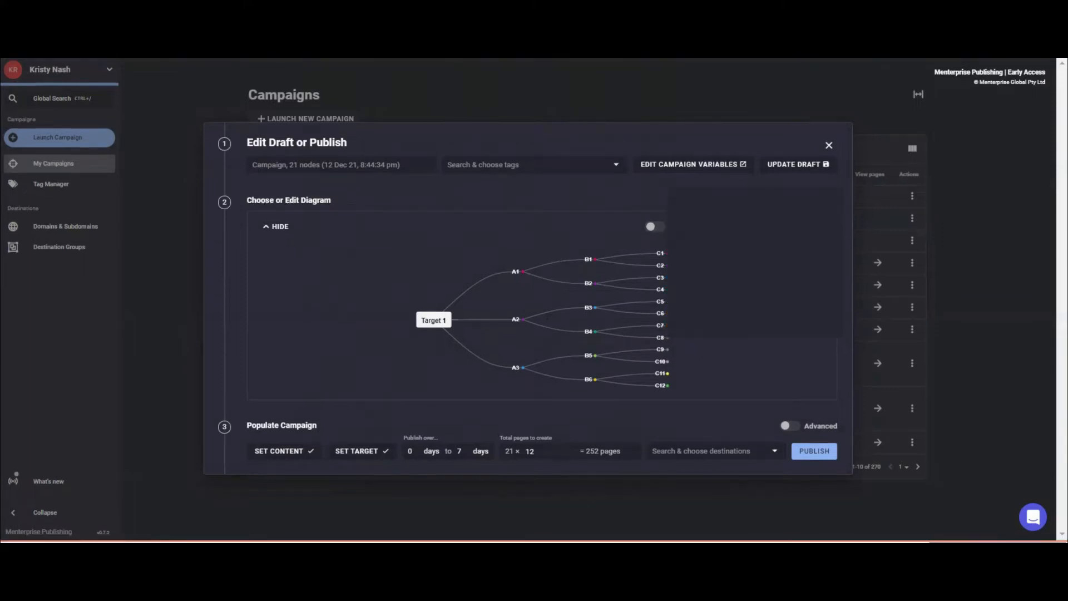
Turn on diagram editing and search the saved diagrams for 'Test'.
click(773, 228)
click(650, 226)
click(723, 183)
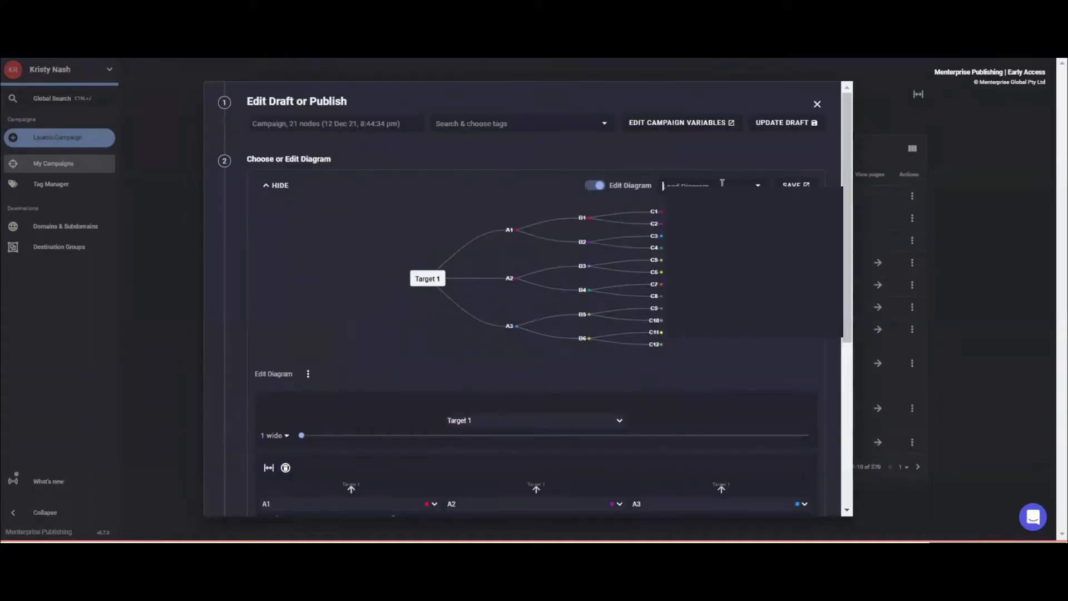
text(Test)
Randomize the diagram repeatedly until a five-tier tree with nine A nodes appears.
click(308, 377)
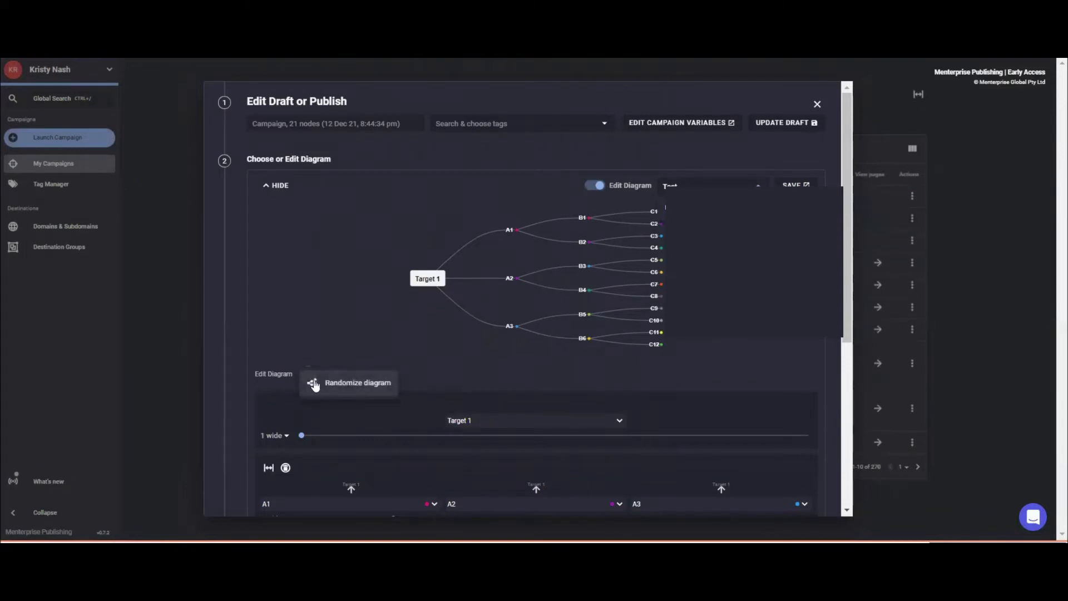
click(314, 383)
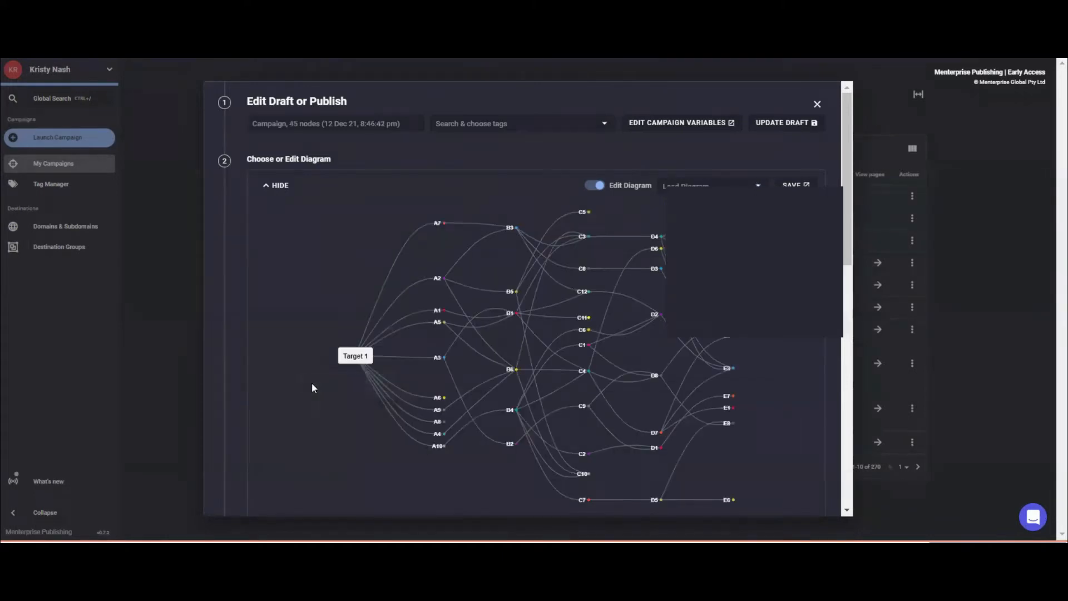
scroll(312, 387, down, 1)
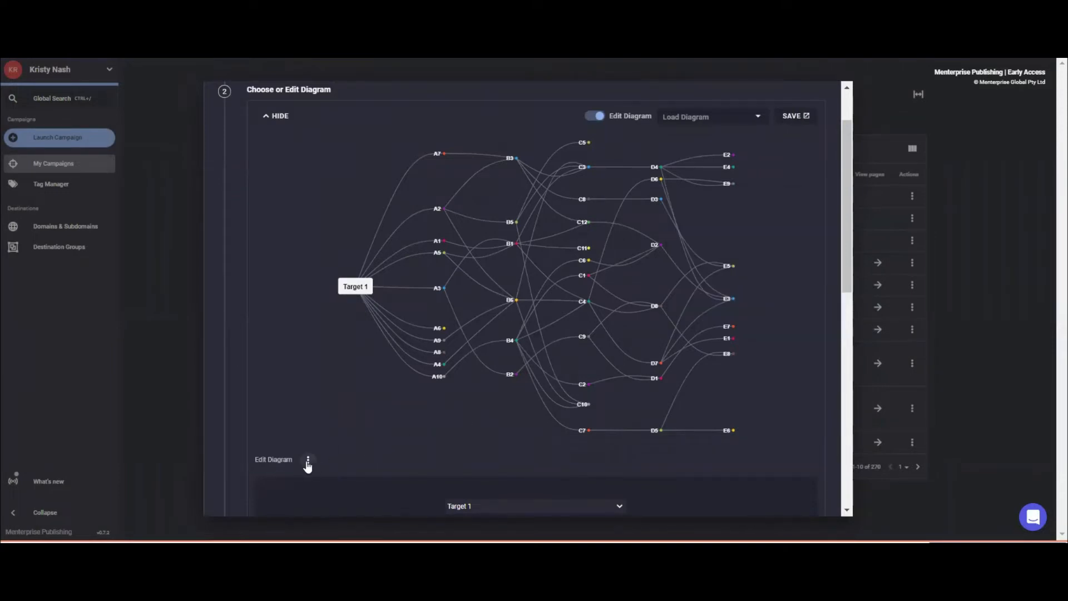
click(308, 460)
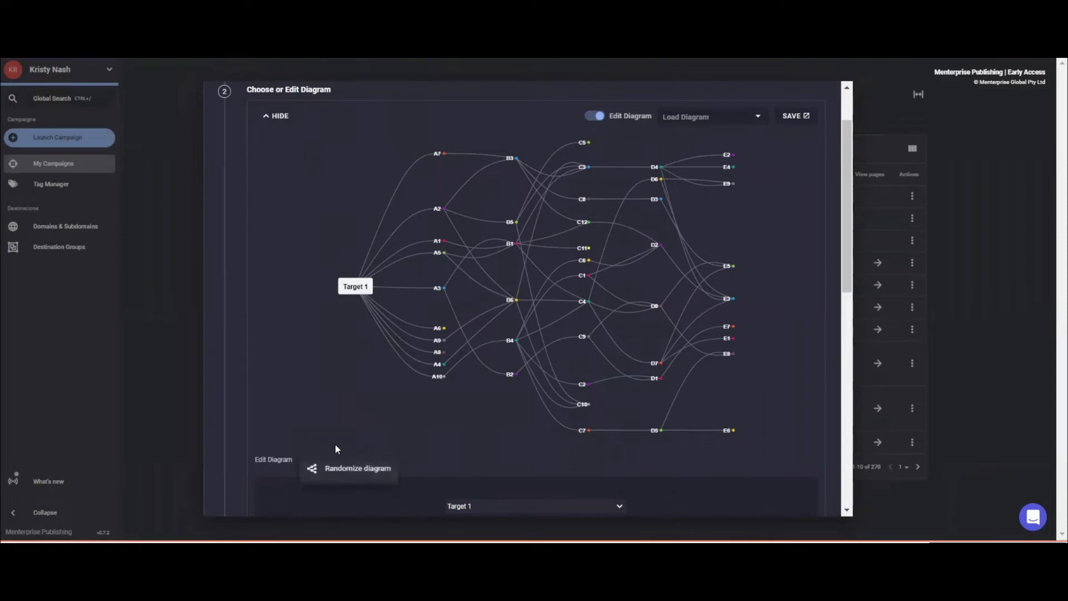
click(312, 467)
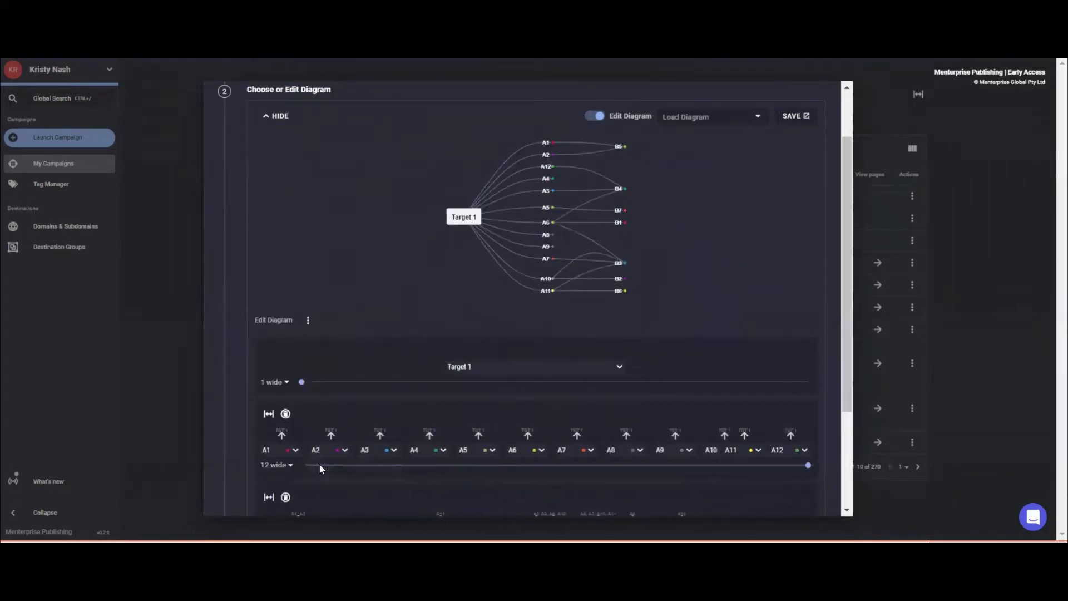
click(309, 323)
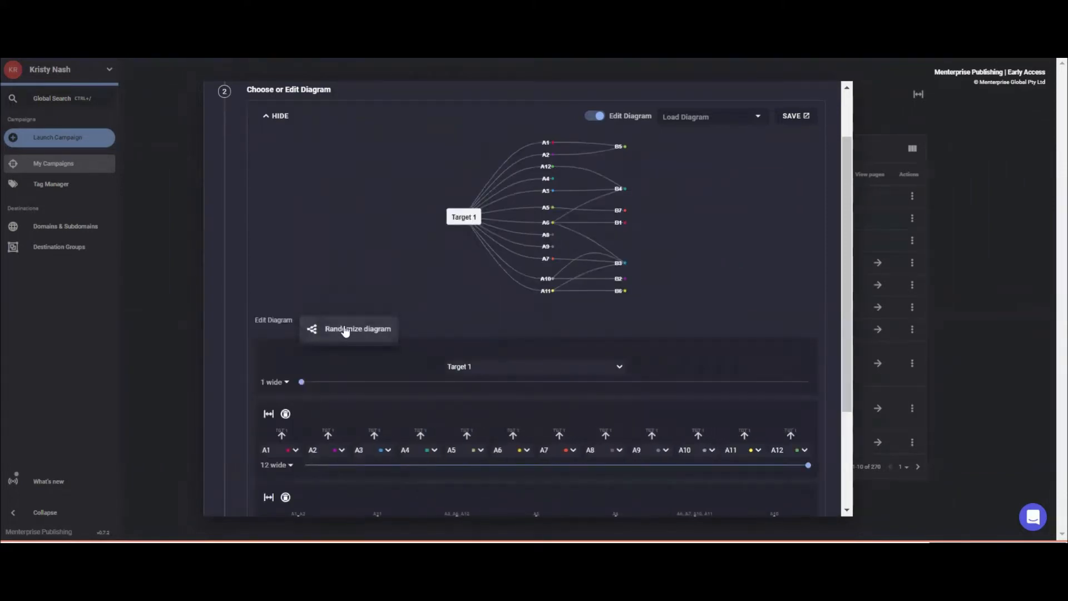
click(325, 330)
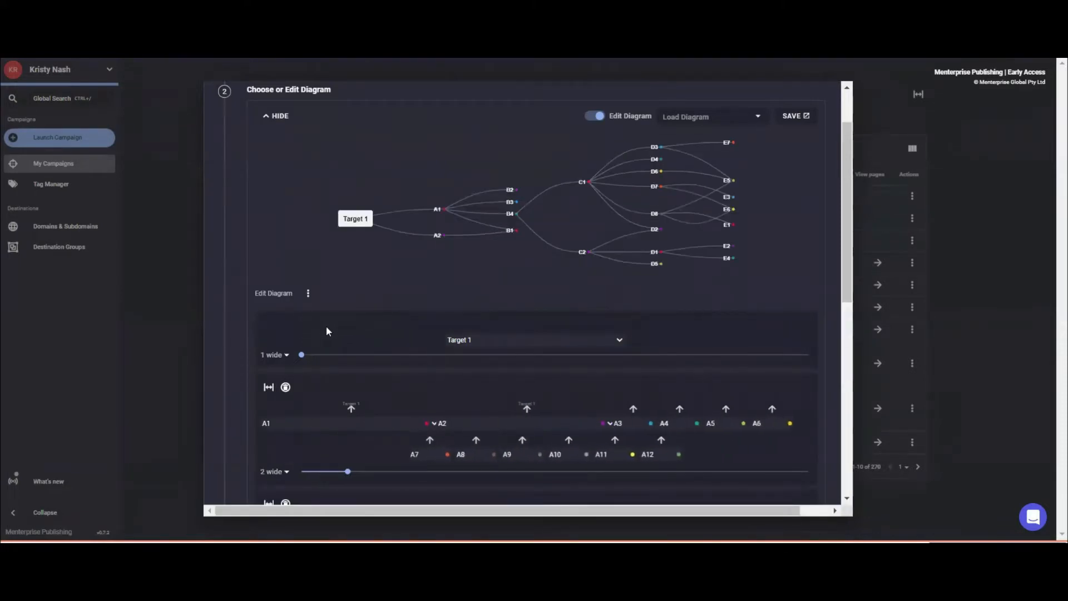
click(309, 297)
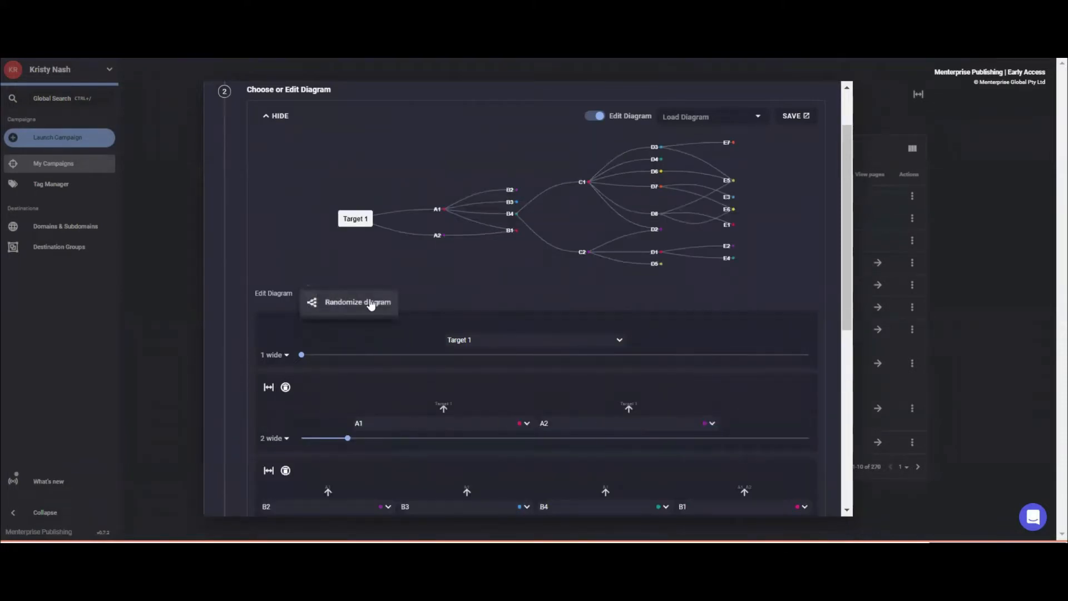
click(341, 309)
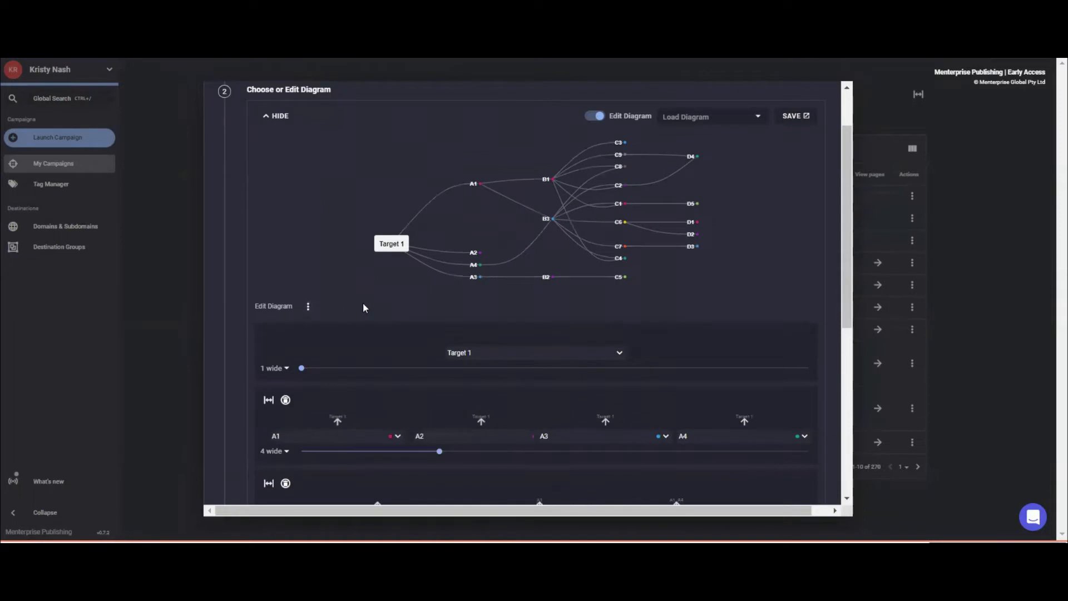
click(308, 306)
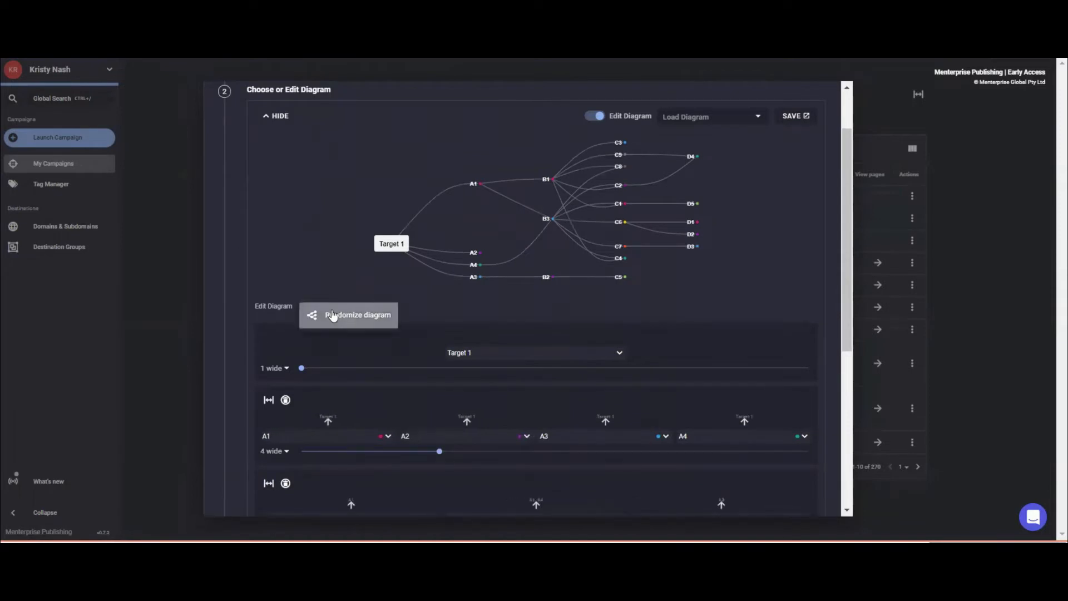
click(332, 316)
click(309, 359)
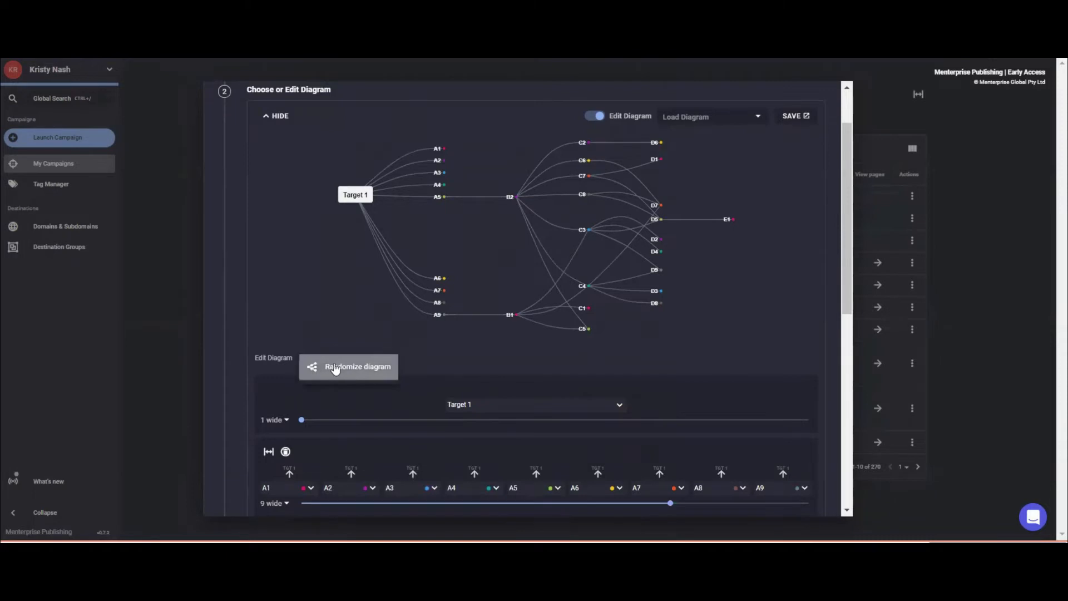
click(333, 365)
click(307, 378)
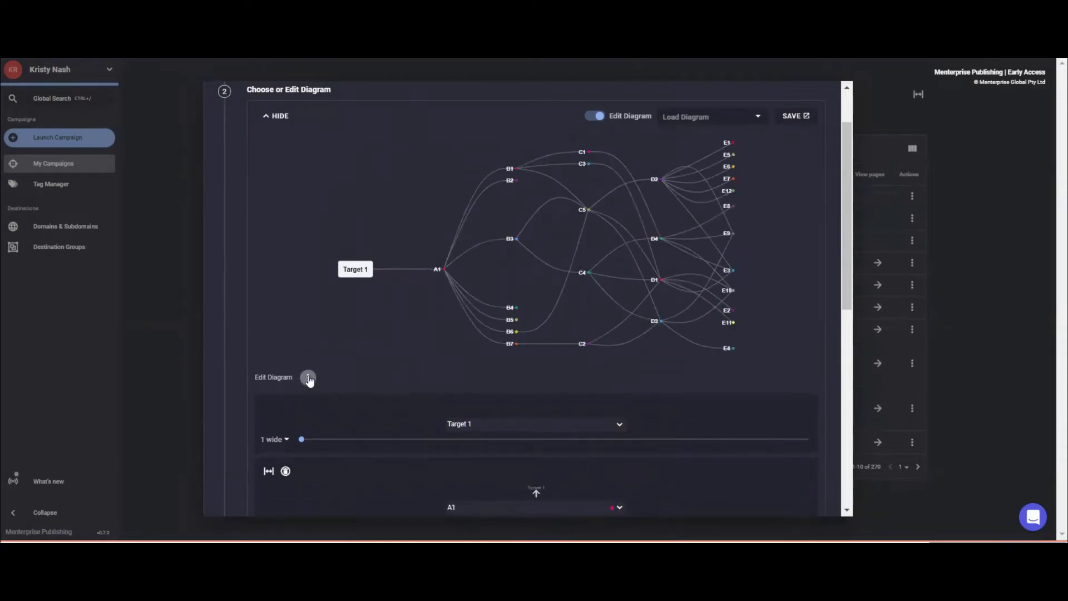
click(333, 385)
scroll(602, 312, up, 2)
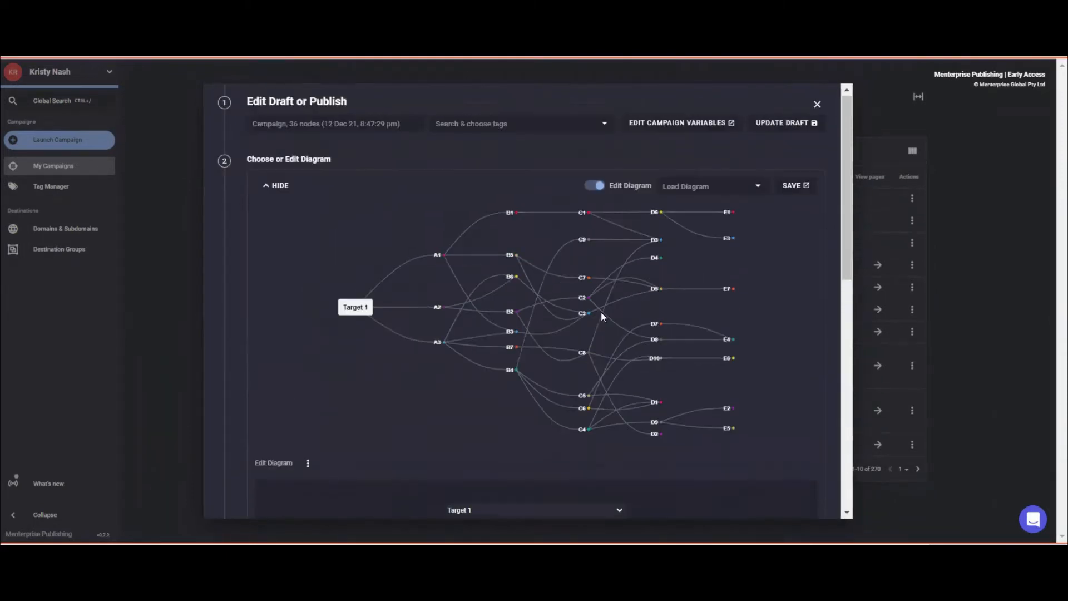
scroll(390, 389, down, 2)
click(307, 326)
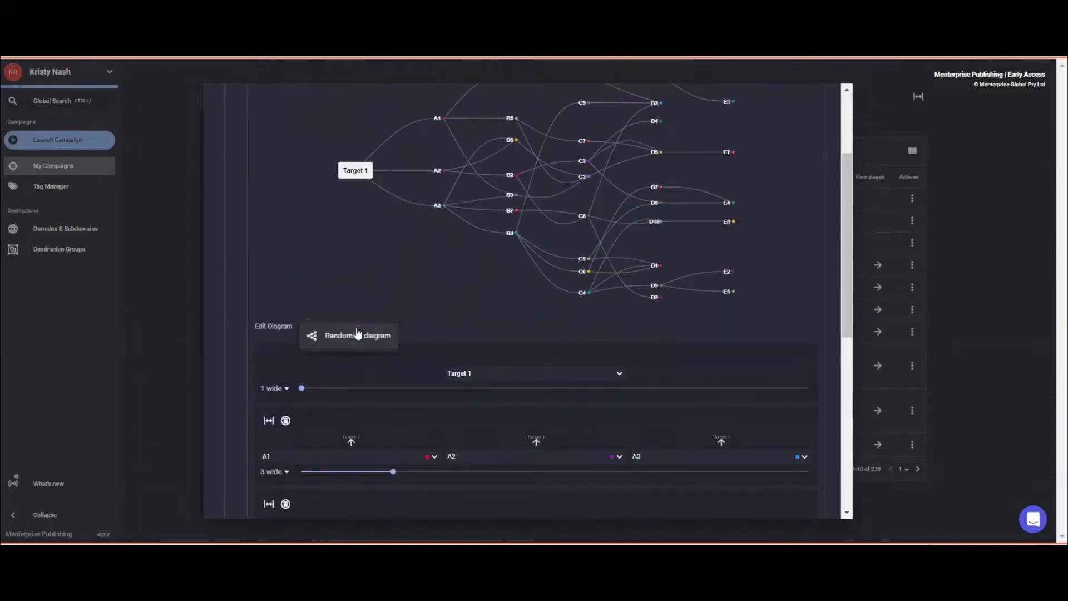
click(359, 336)
scroll(334, 278, up, 2)
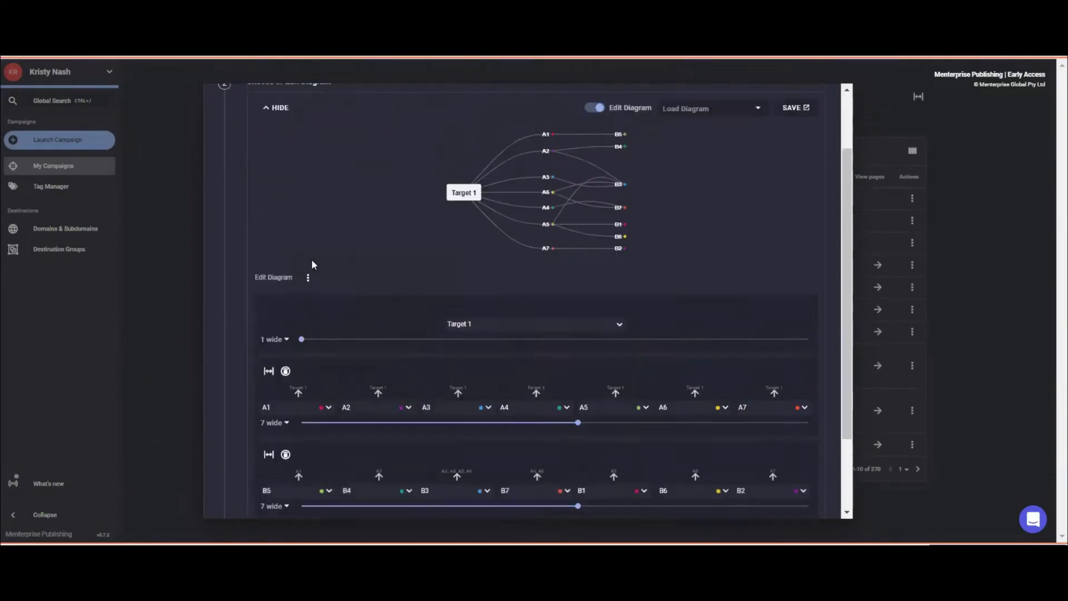
click(304, 292)
click(335, 295)
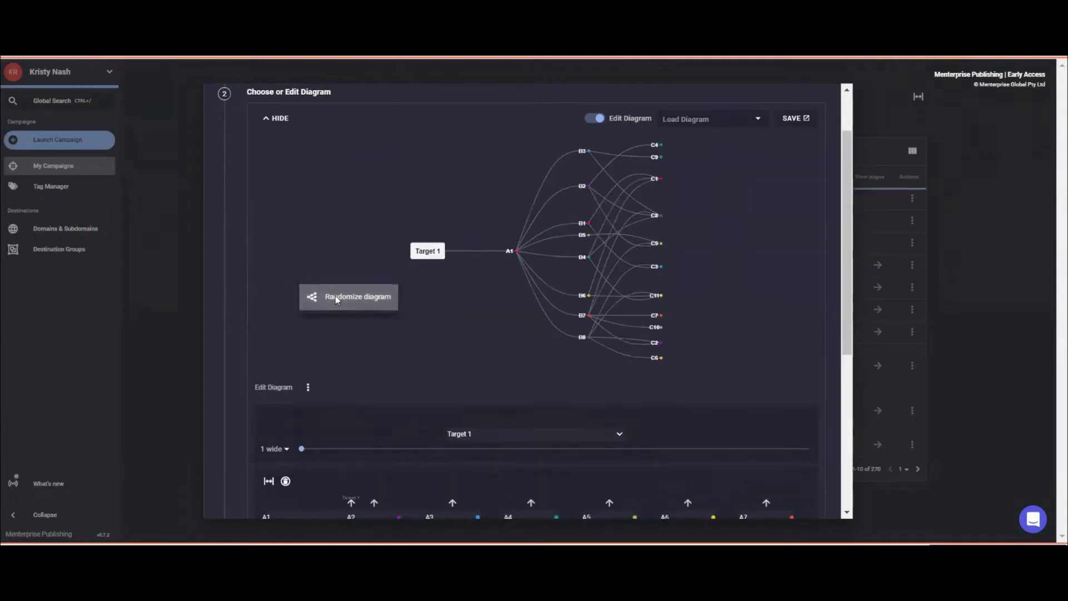
scroll(334, 316, down, 1)
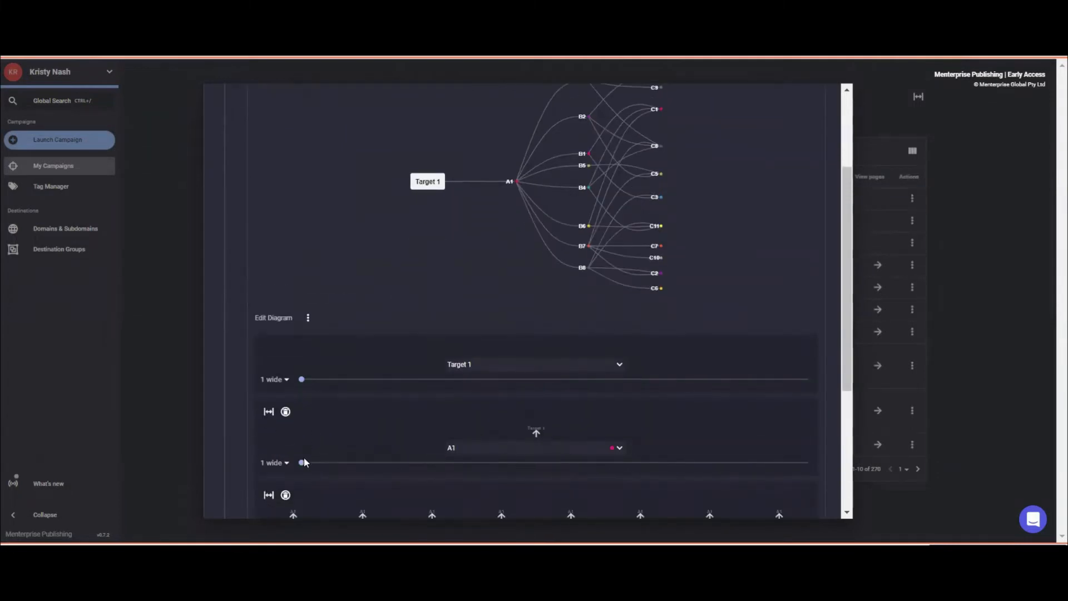
scroll(311, 445, down, 3)
scroll(296, 310, up, 4)
click(307, 369)
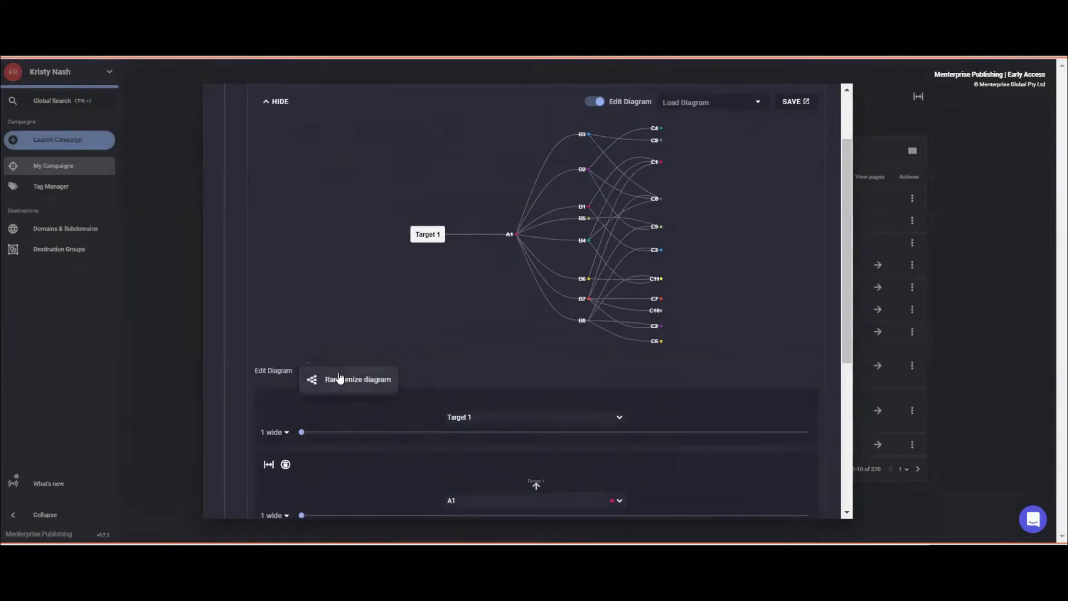
click(340, 379)
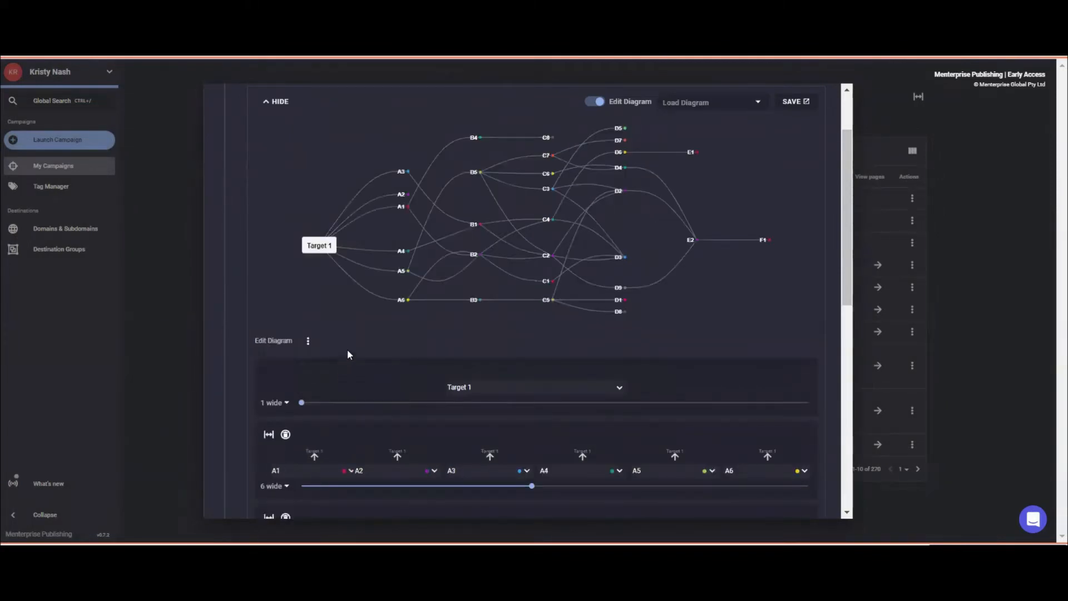
click(306, 343)
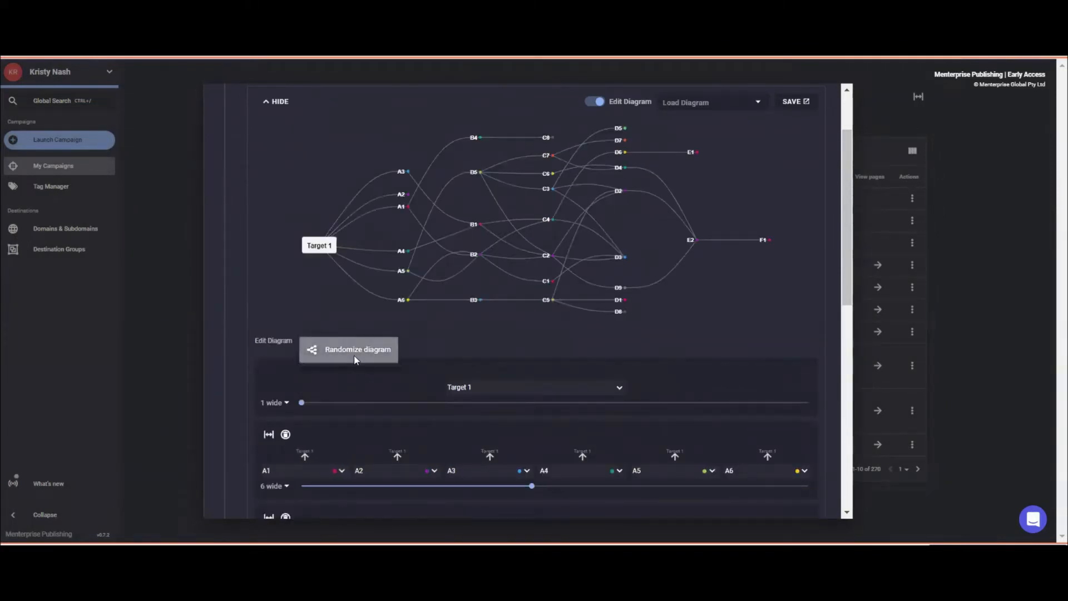
click(354, 355)
click(306, 262)
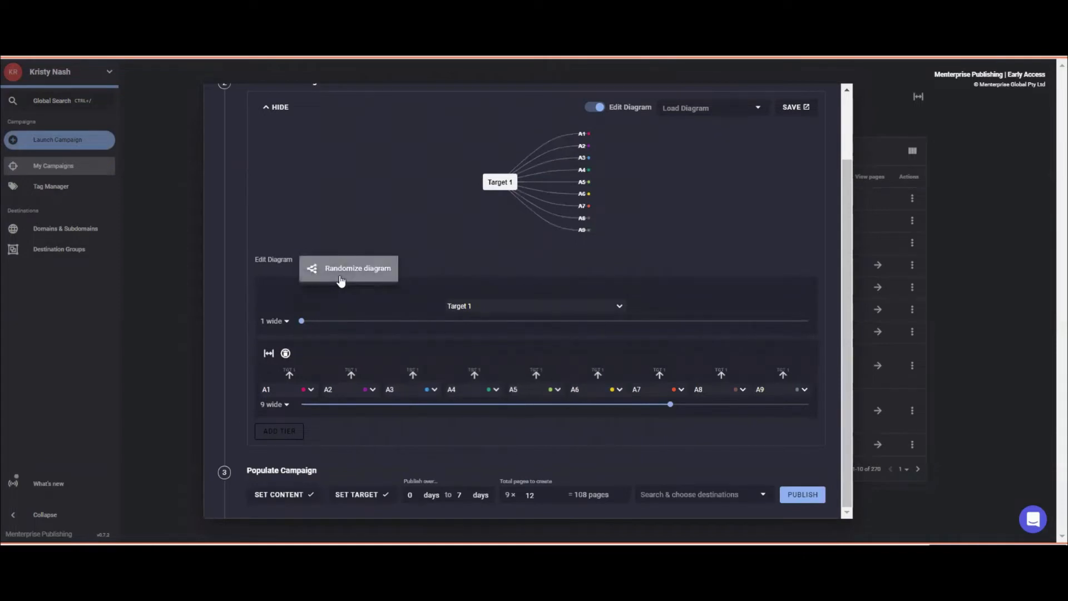
click(340, 273)
click(309, 287)
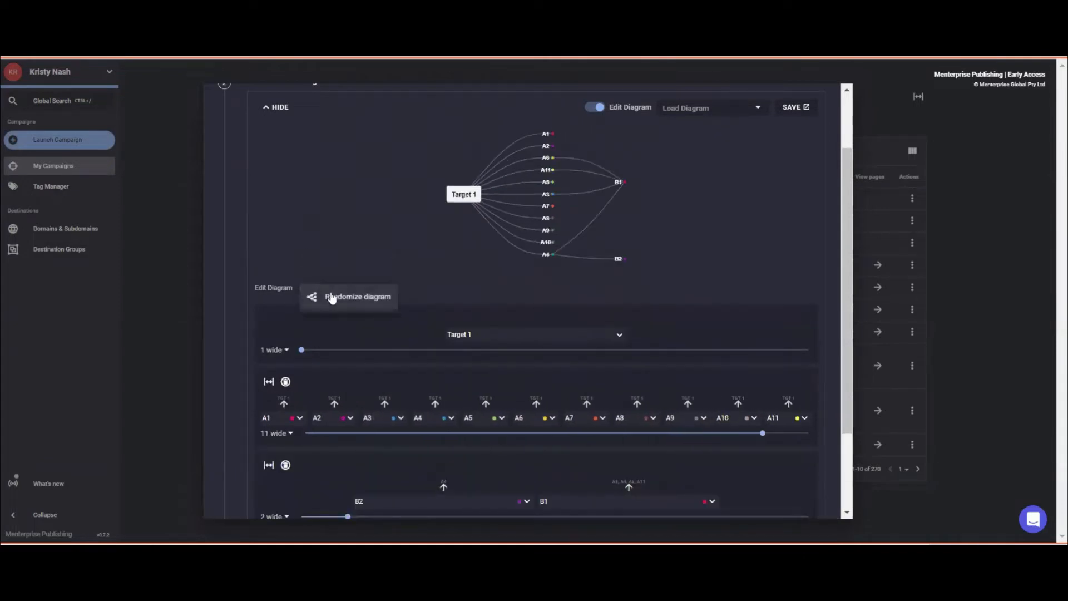
click(331, 297)
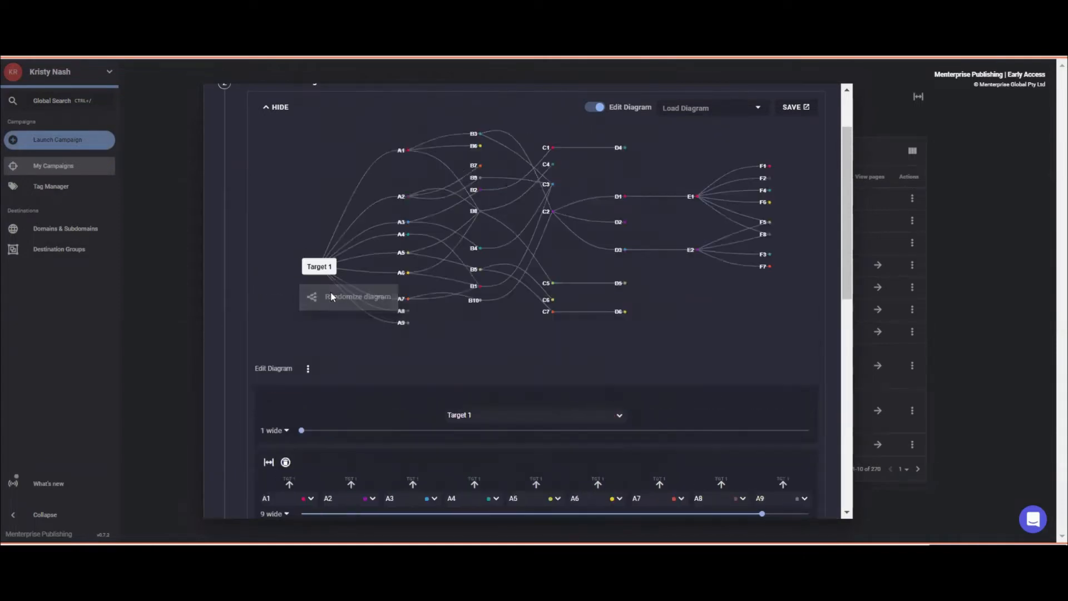
click(310, 371)
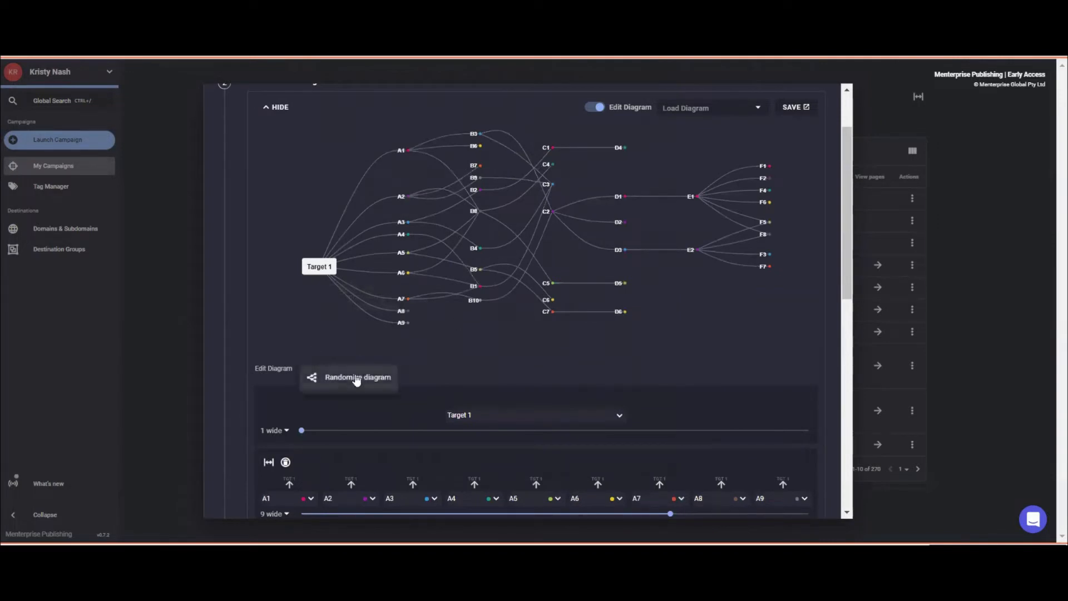
click(386, 376)
click(309, 303)
click(345, 312)
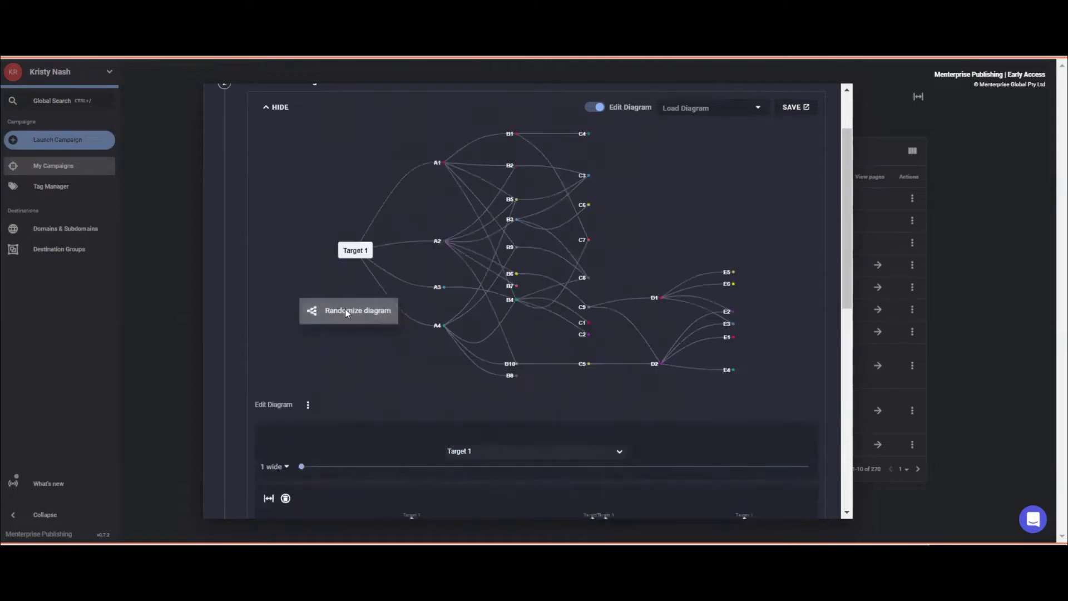
click(307, 404)
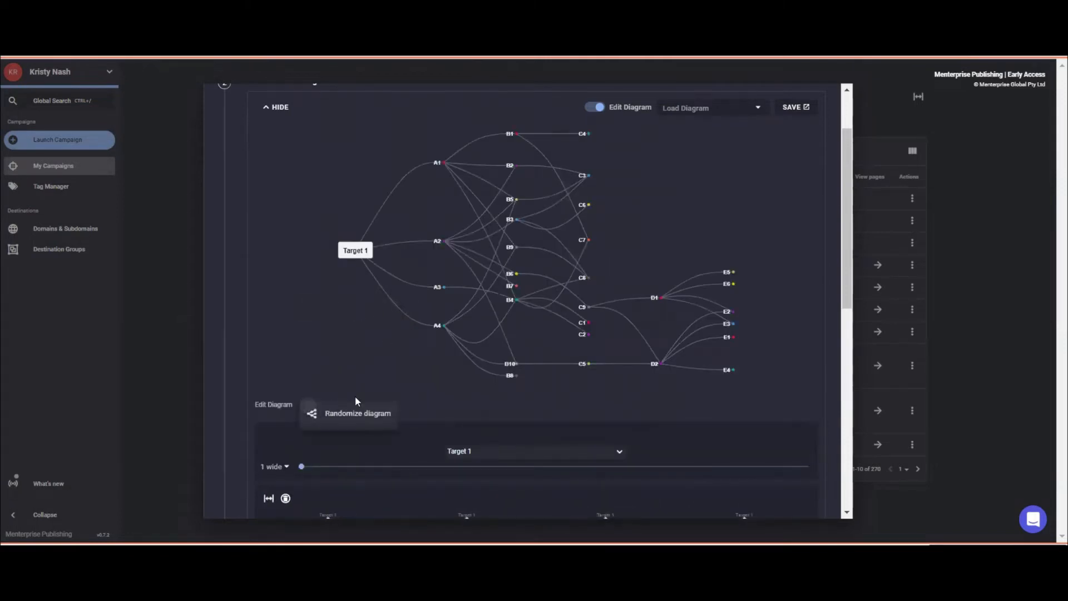
click(358, 414)
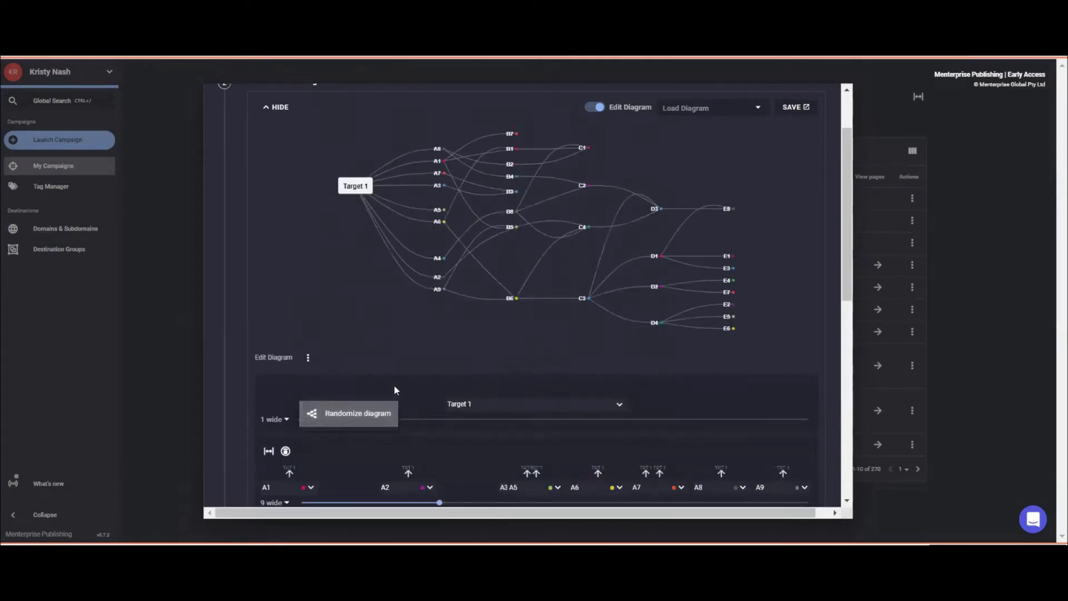
Save the current diagram under the name 'Test'.
scroll(723, 251, up, 3)
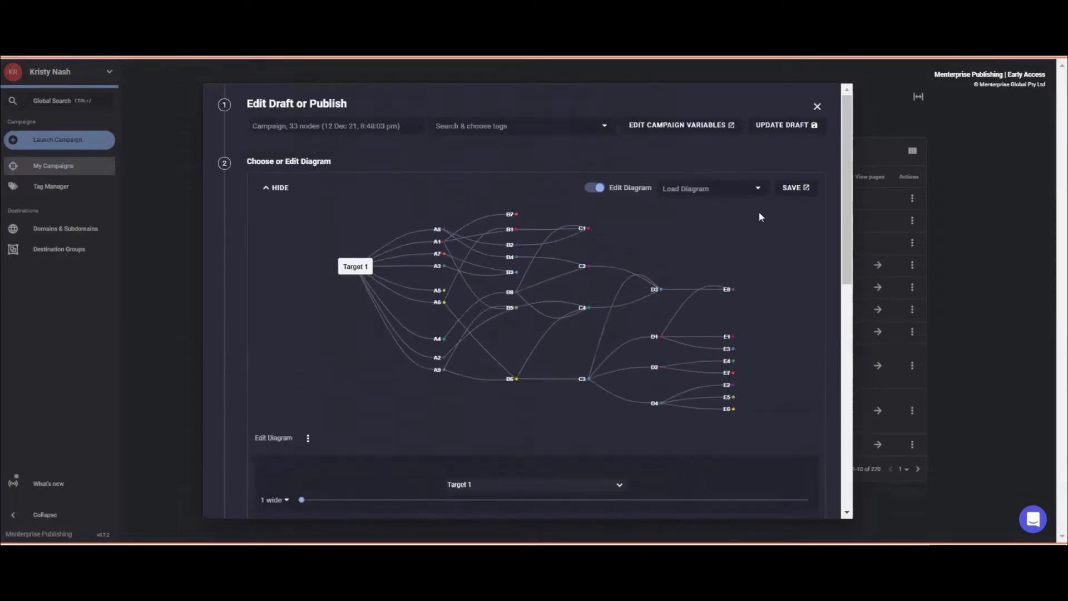
click(789, 188)
click(791, 194)
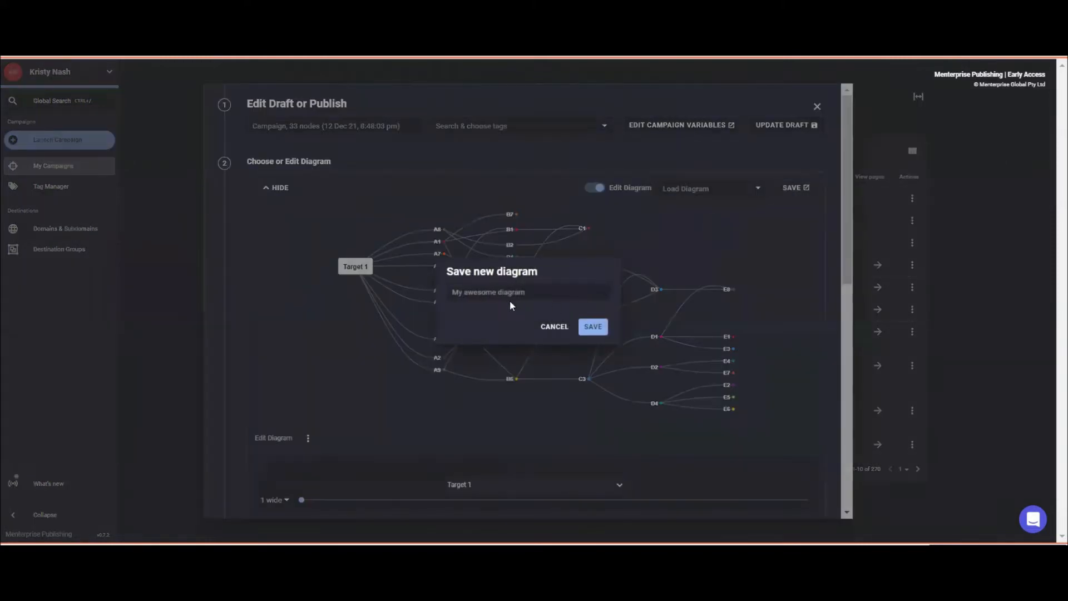
text(Test)
click(591, 326)
Load the saved 33-node Test diagram into the draft and re-enable diagram editing.
click(673, 188)
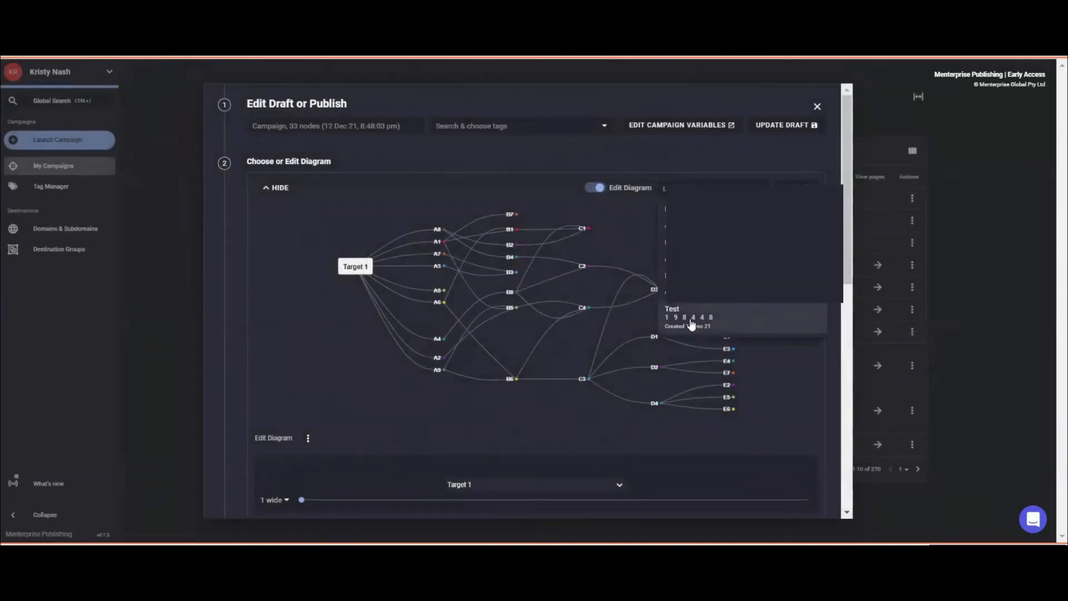
click(596, 189)
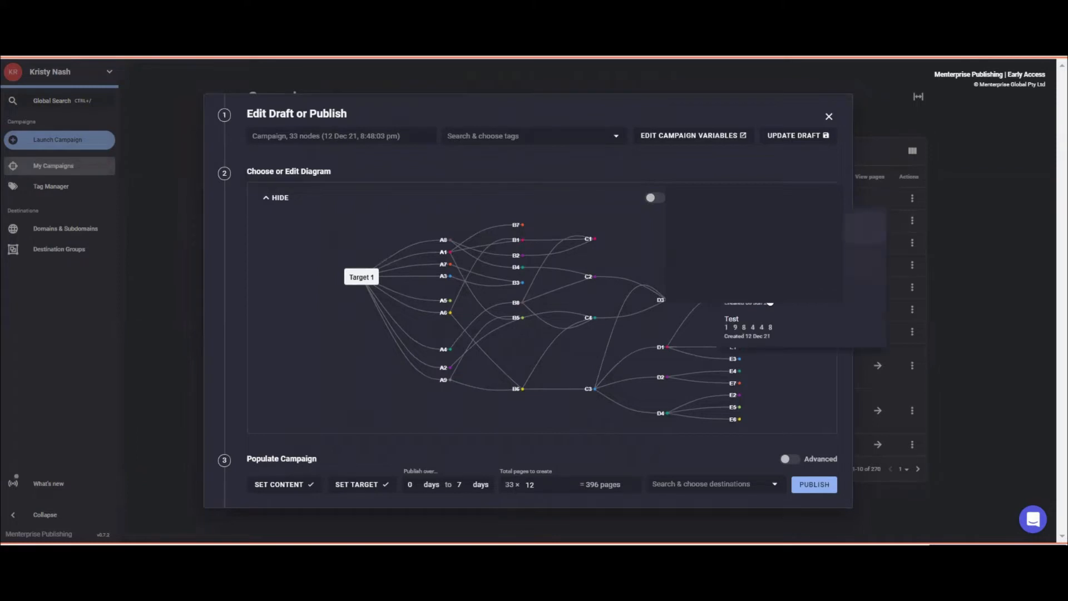
click(745, 326)
click(651, 197)
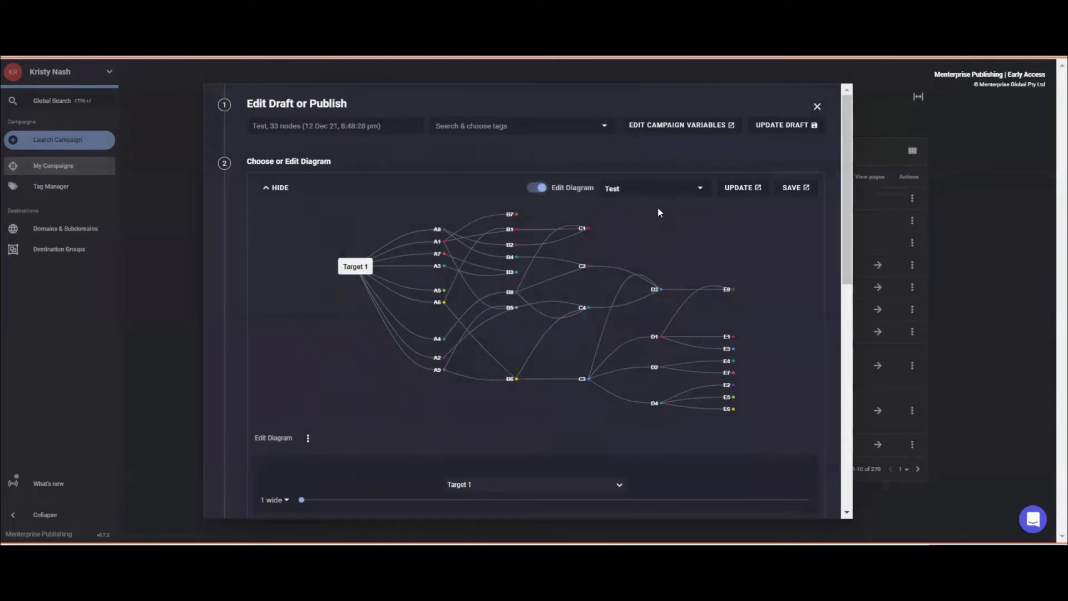
Re-randomize the Test diagram until it shows 4 A, 6 B, 9 C and 4 D nodes.
click(308, 443)
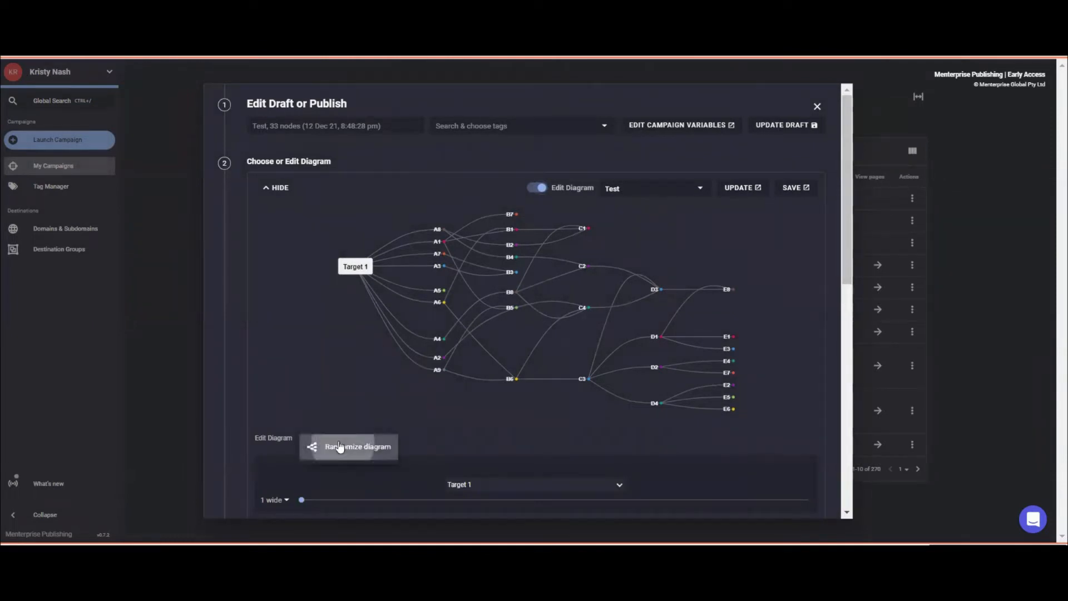
click(321, 443)
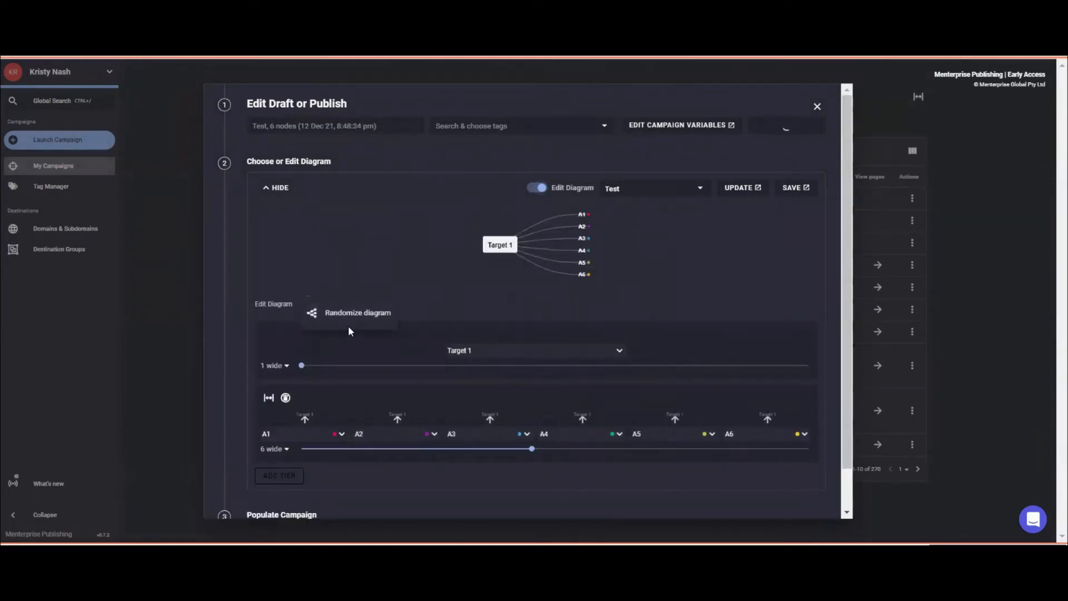
click(308, 304)
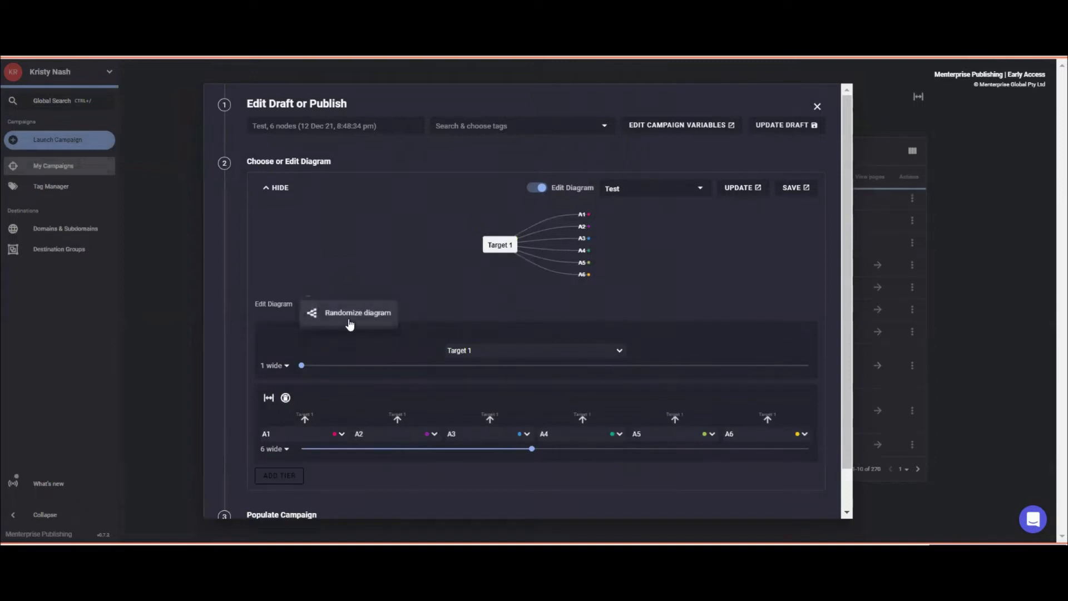
click(313, 322)
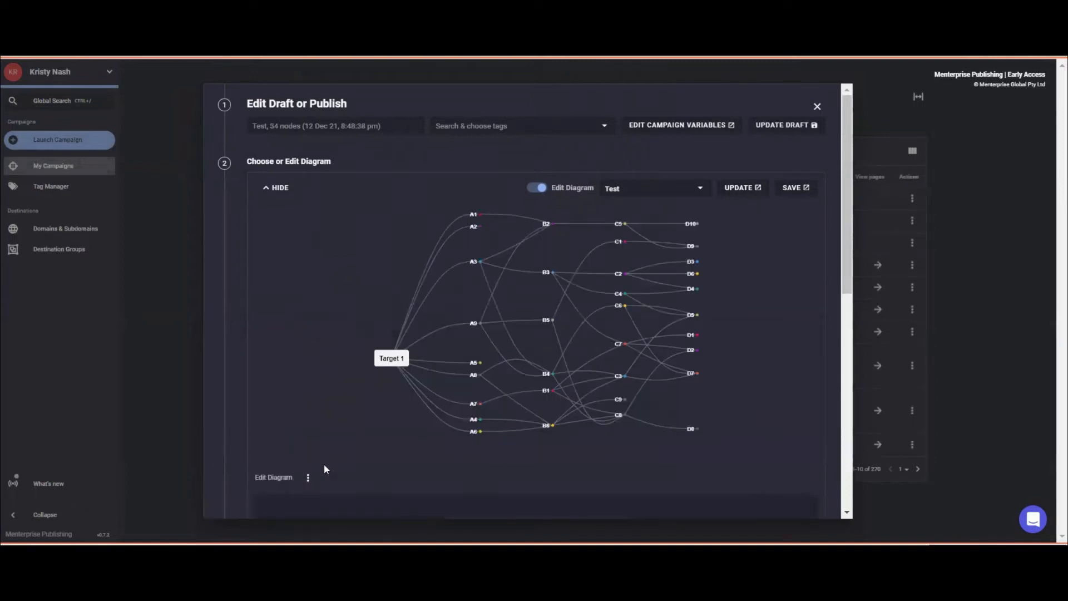
click(307, 479)
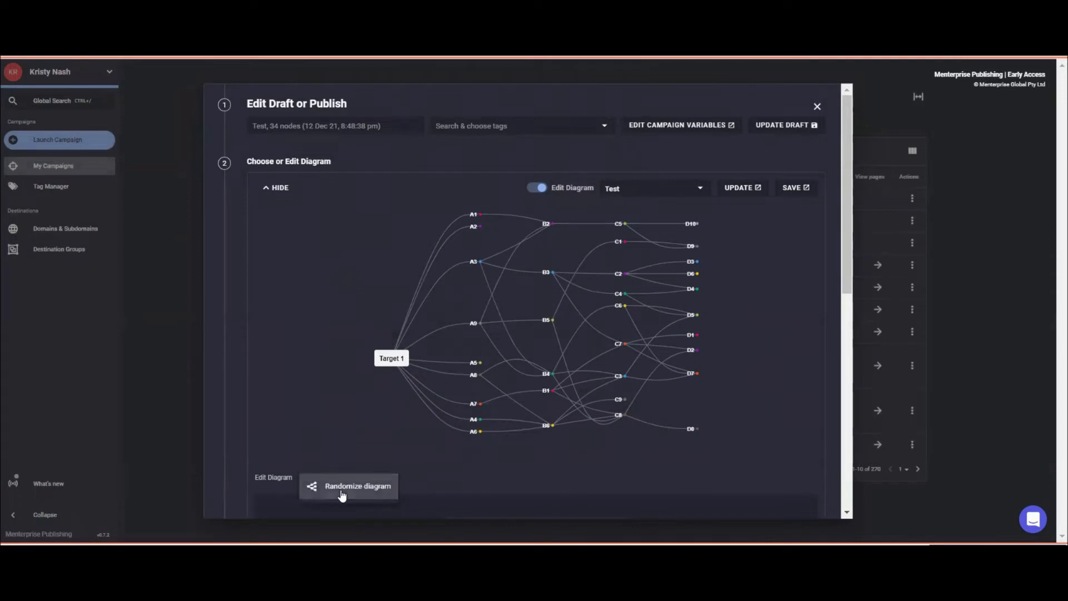
click(341, 494)
click(307, 380)
click(332, 388)
click(308, 293)
click(342, 303)
click(307, 353)
click(327, 360)
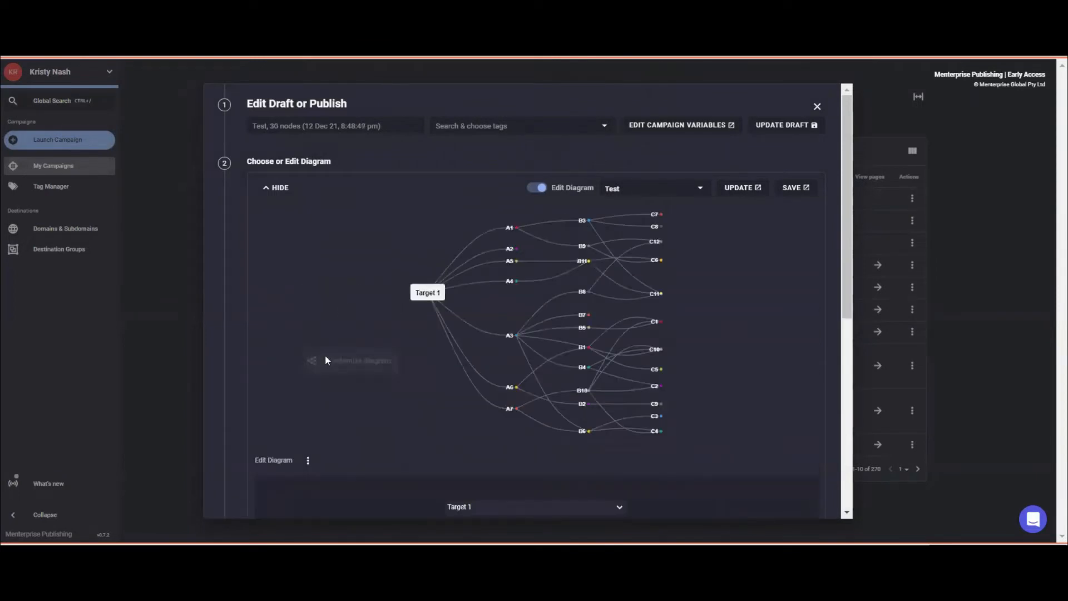
click(307, 462)
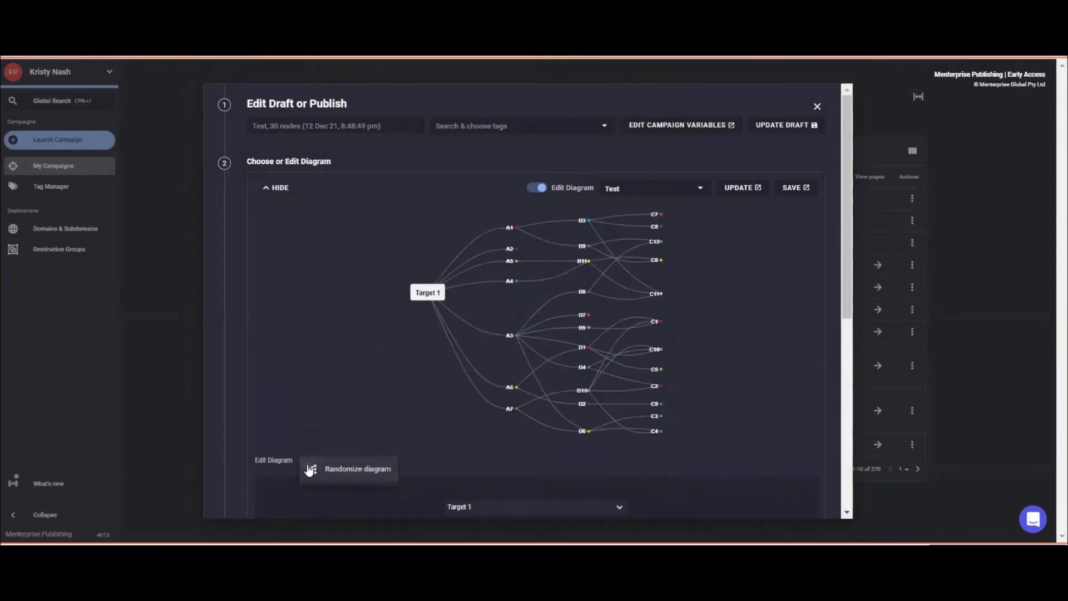
click(336, 468)
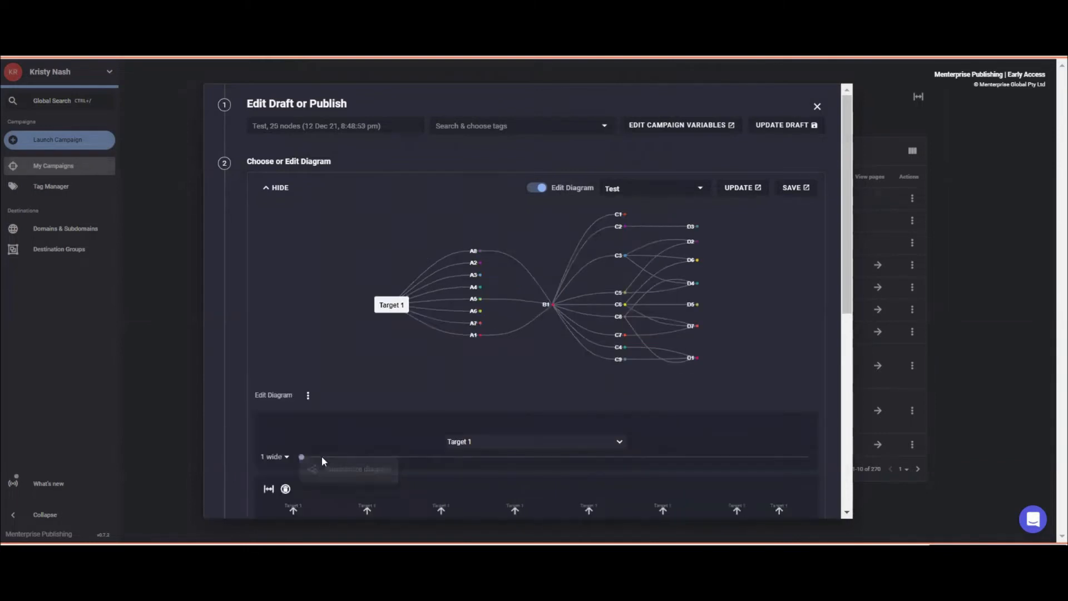
click(308, 396)
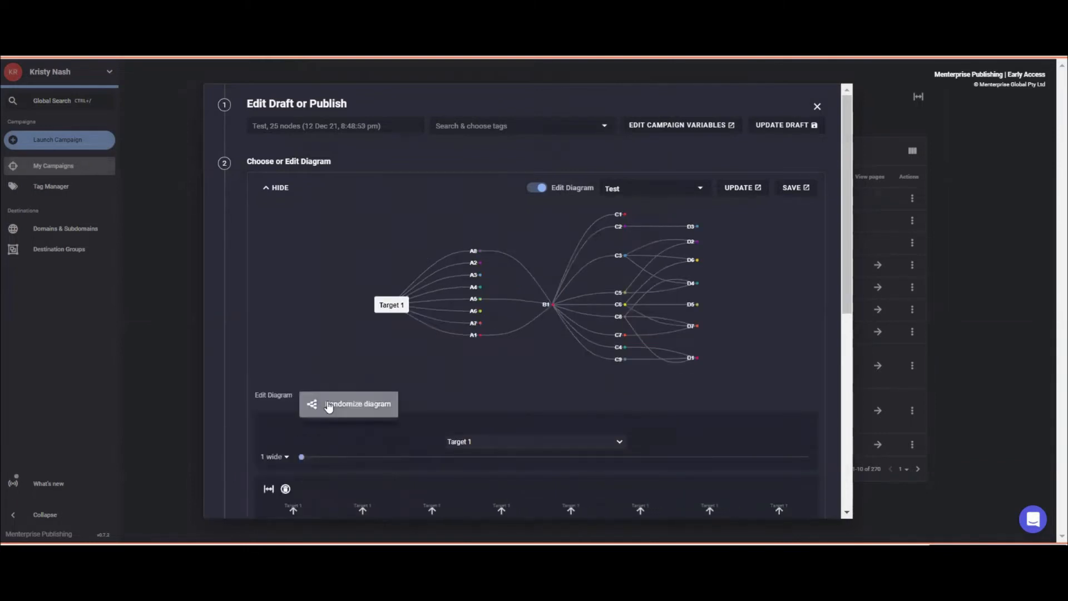
click(328, 406)
click(311, 425)
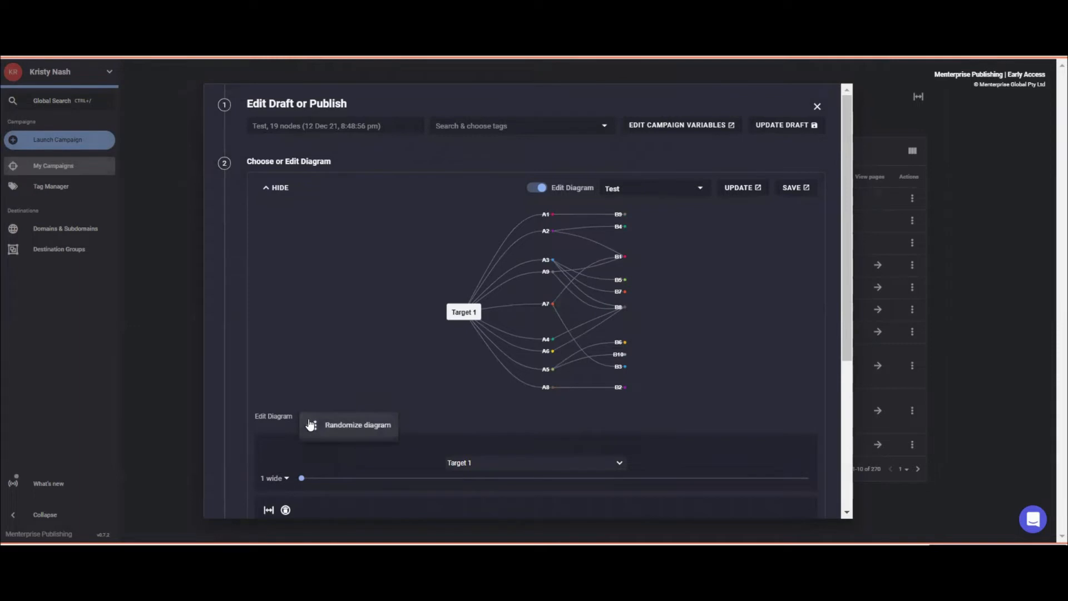
click(331, 424)
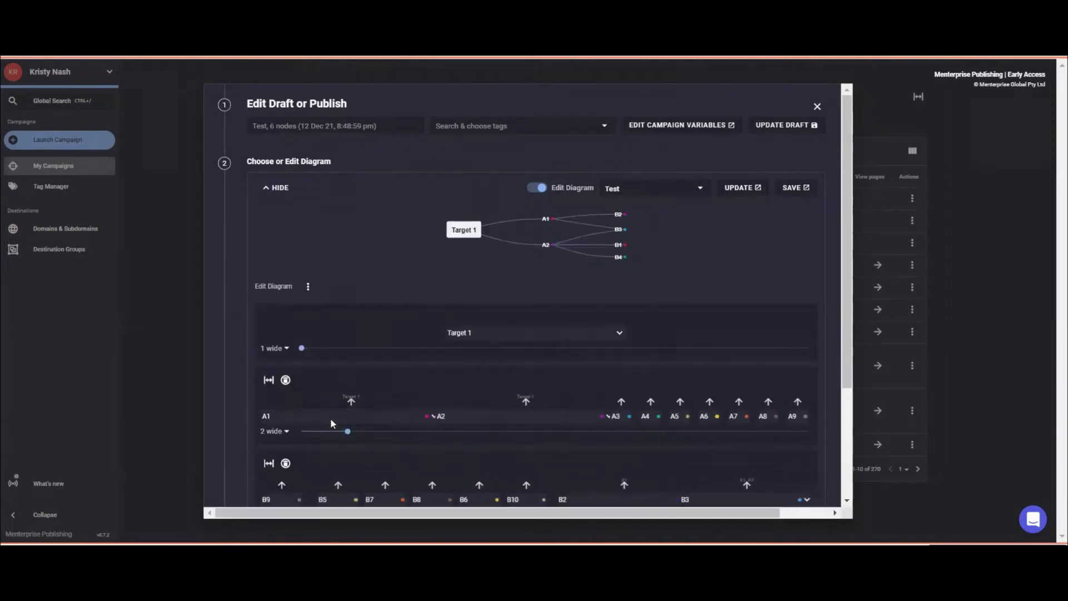
click(308, 287)
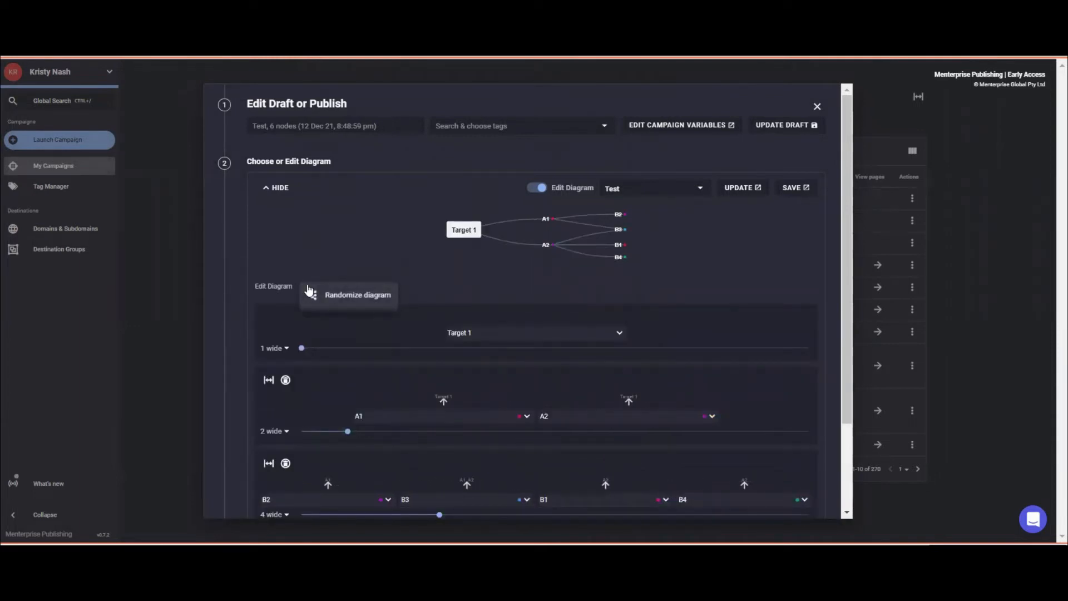
click(315, 292)
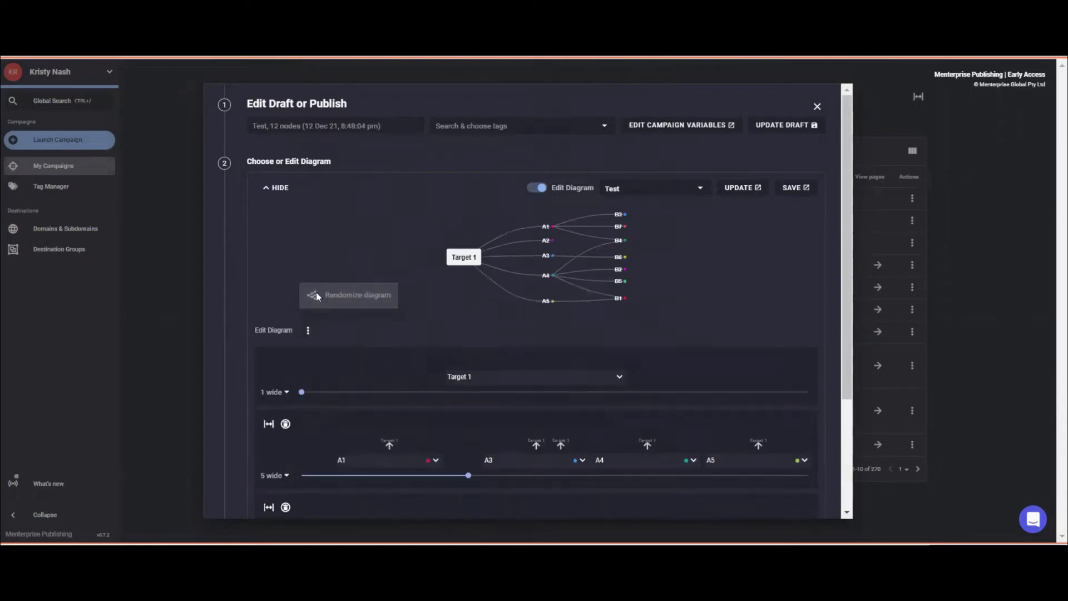
scroll(403, 294, down, 1)
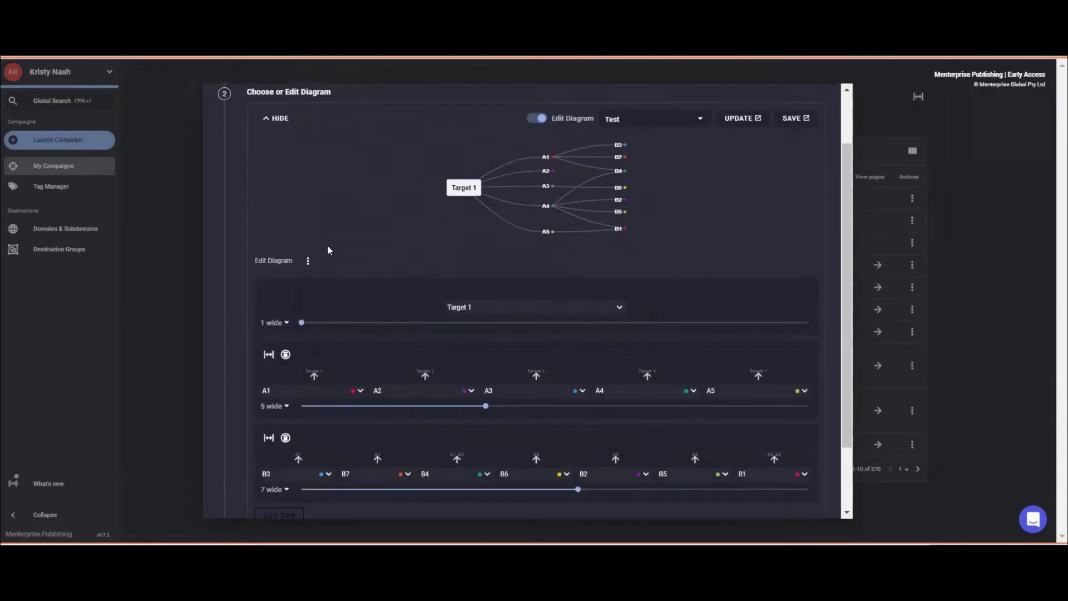
click(308, 261)
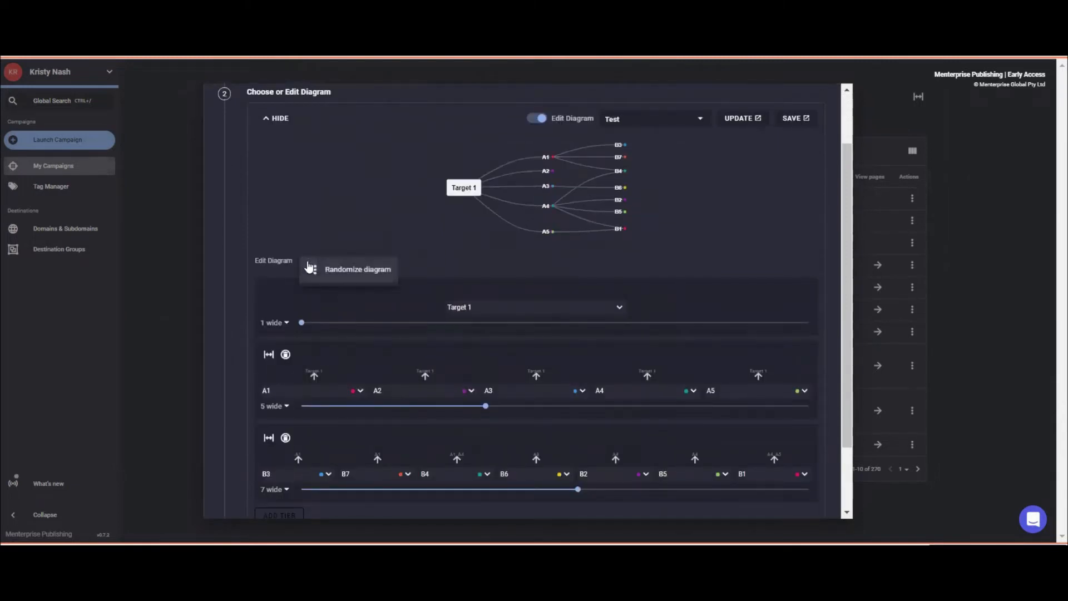
click(314, 269)
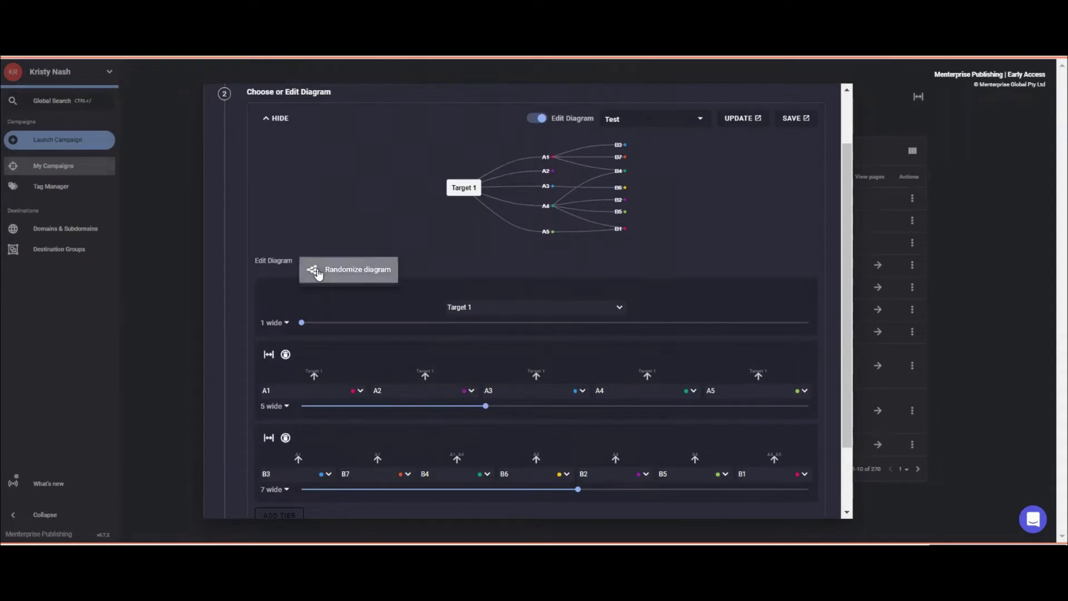
click(306, 370)
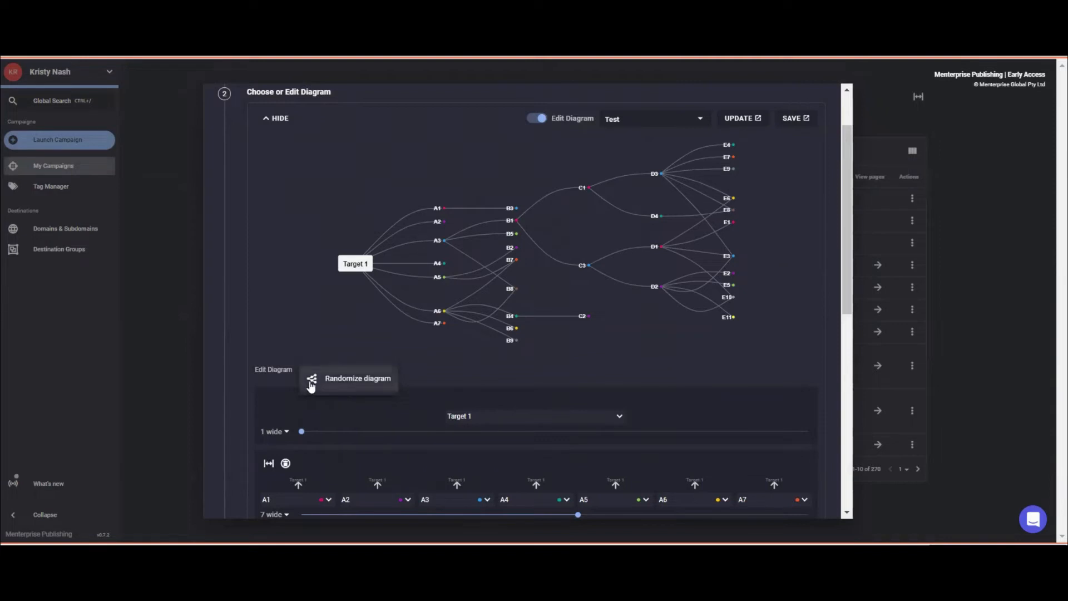
click(312, 384)
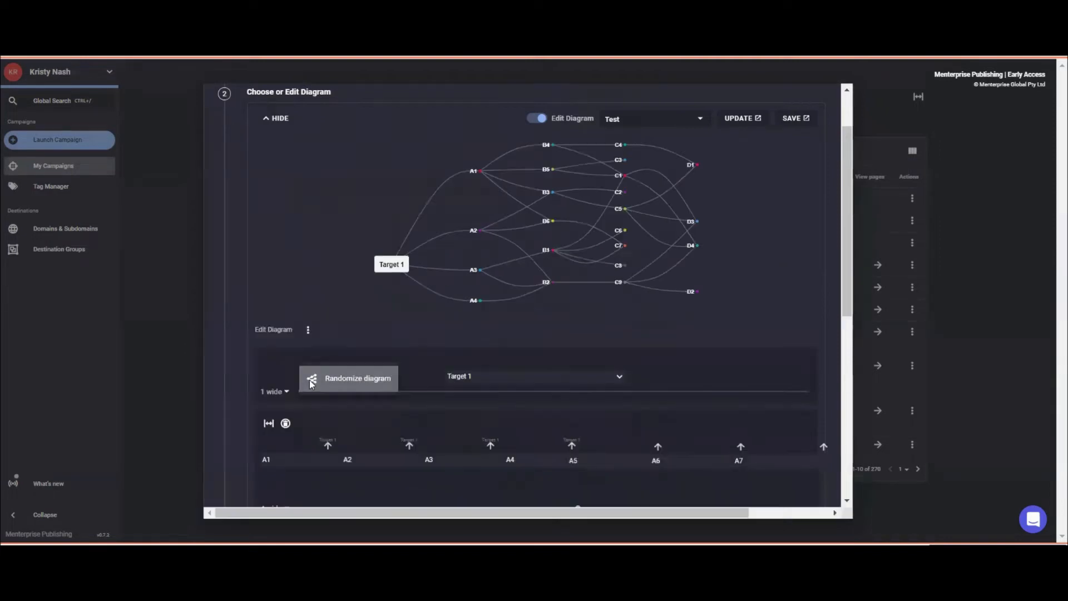
click(306, 330)
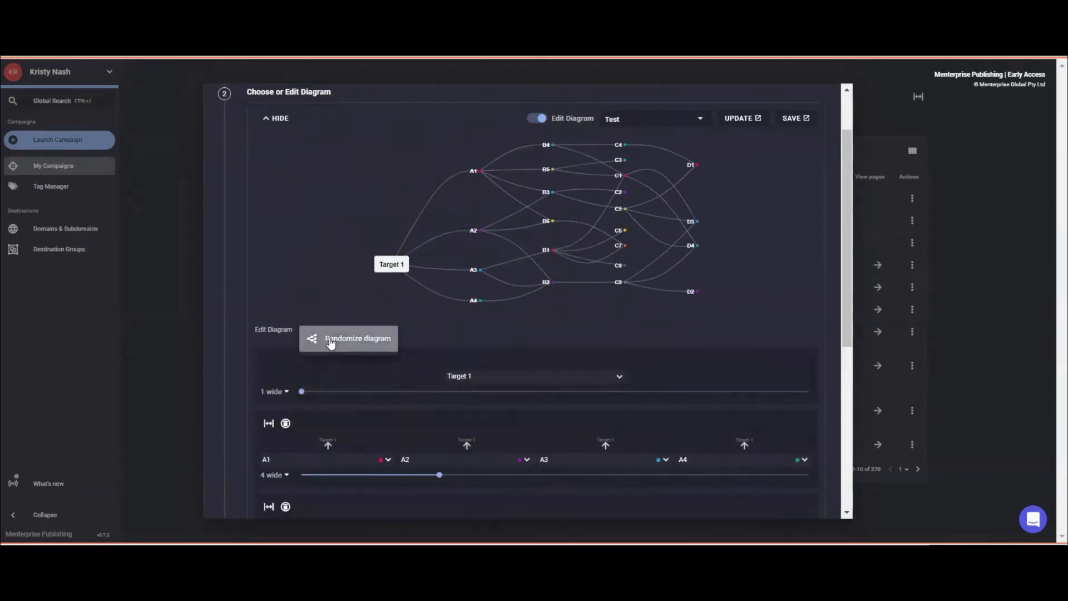
click(331, 341)
Save the 38-node diagram as Test, turn off editing, and scroll to Populate Campaign.
scroll(664, 392, up, 1)
click(795, 188)
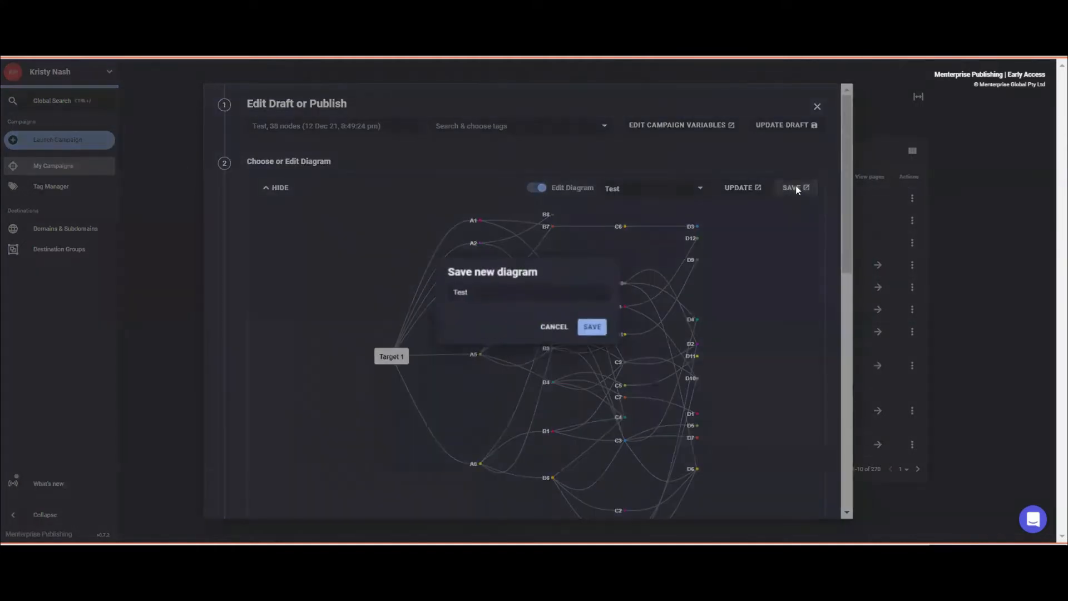
click(590, 327)
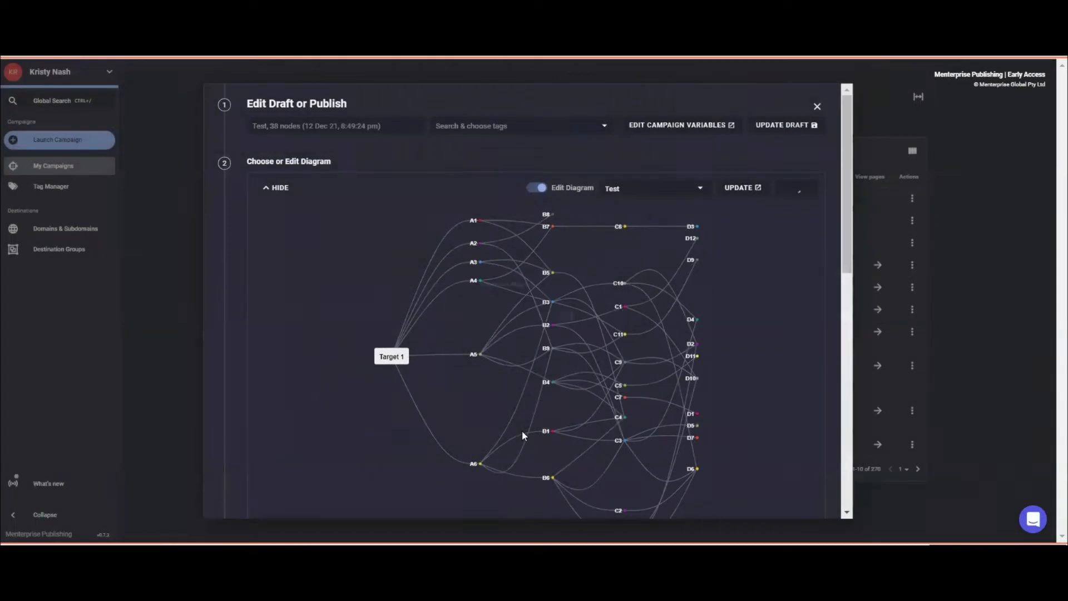
click(537, 189)
scroll(513, 342, down, 3)
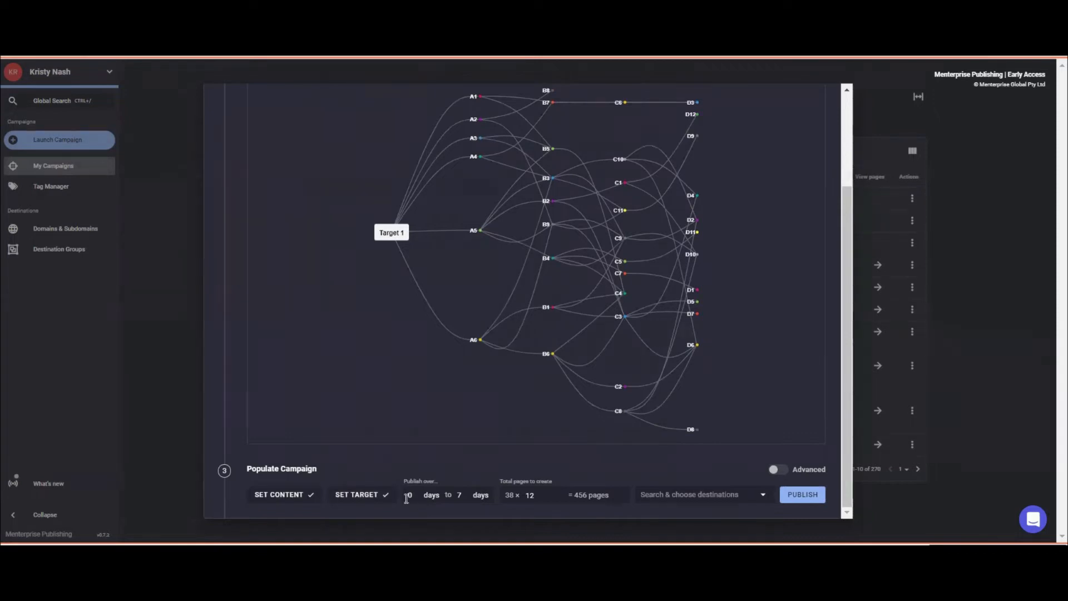
Set publishing over 0–30 days and change pages per node from 12 to 250.
double_click(413, 497)
double_click(459, 494)
text(10)
click(548, 493)
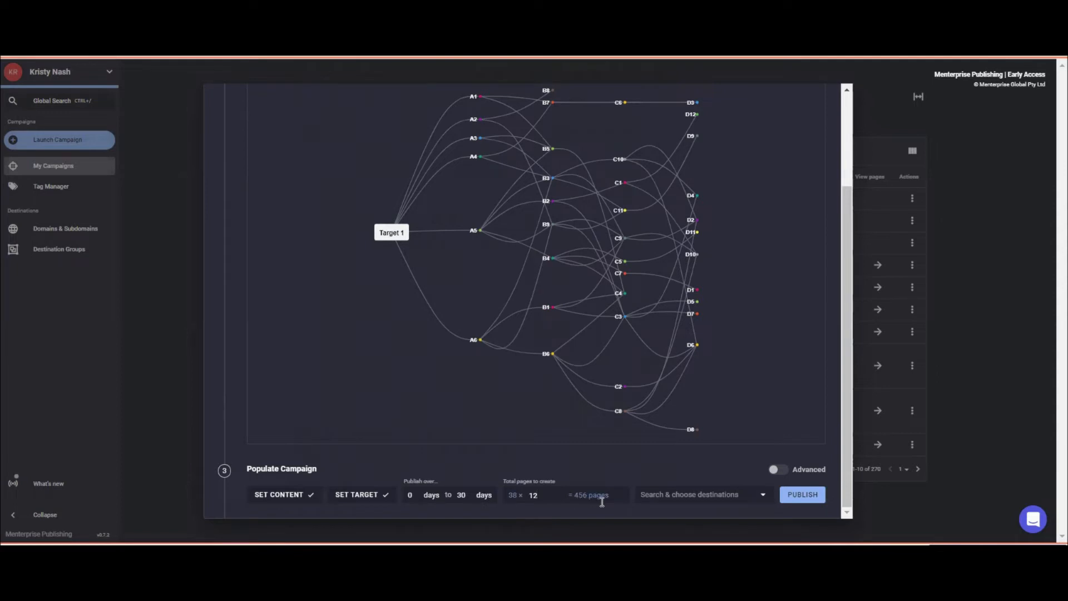
double_click(534, 497)
text(10)
key(BackSpace)
key(BackSpace)
text(250)
Tick a destination group in the Search & choose destinations list.
click(671, 496)
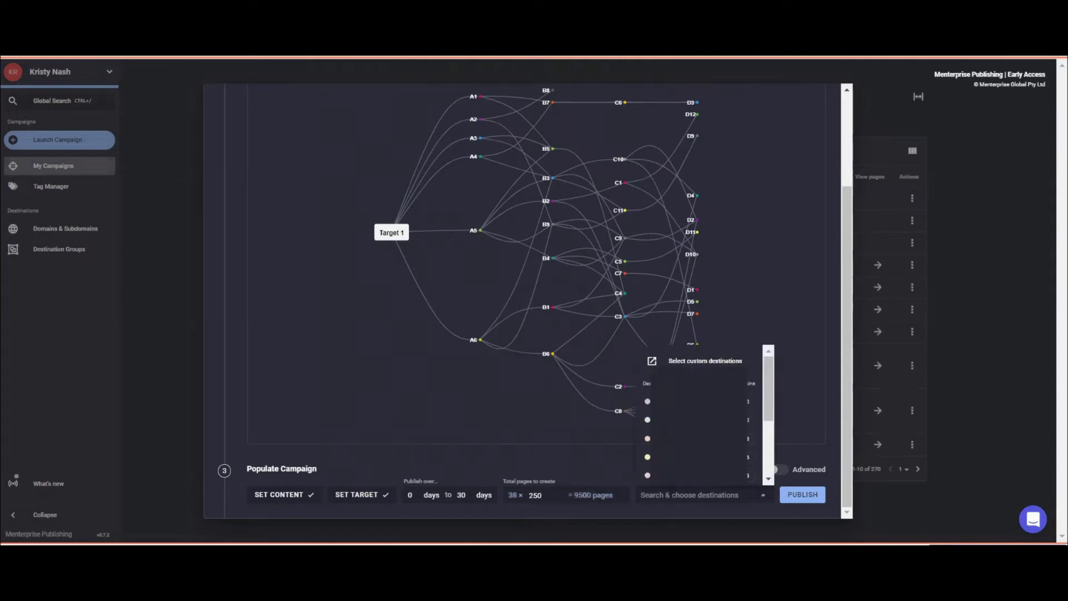
click(620, 472)
click(689, 496)
click(751, 420)
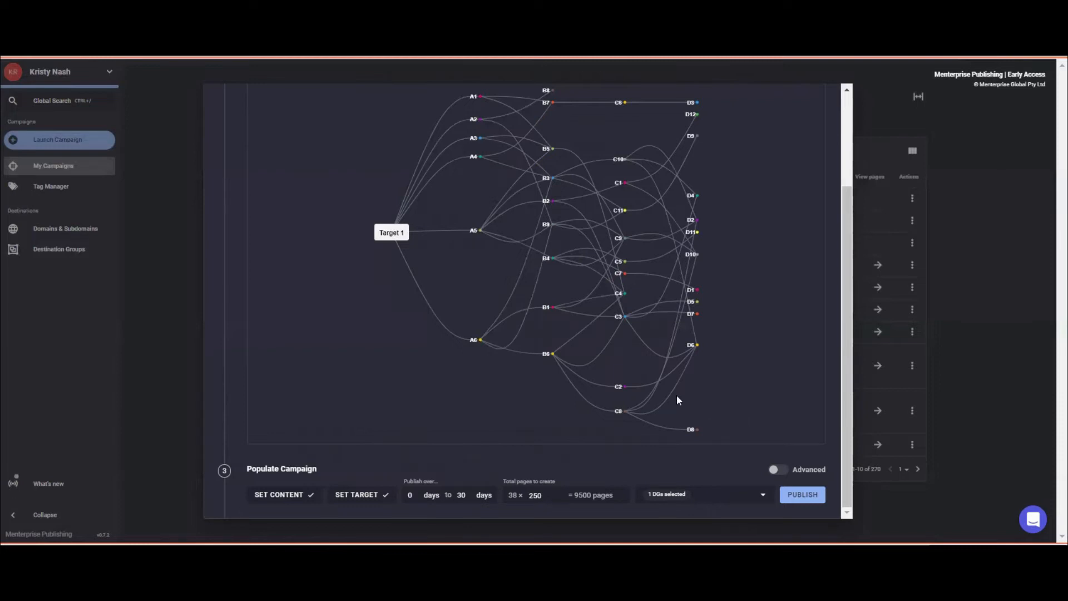
Scroll up and down through the Edit Draft or Publish dialog to review the campaign.
scroll(675, 424, up, 5)
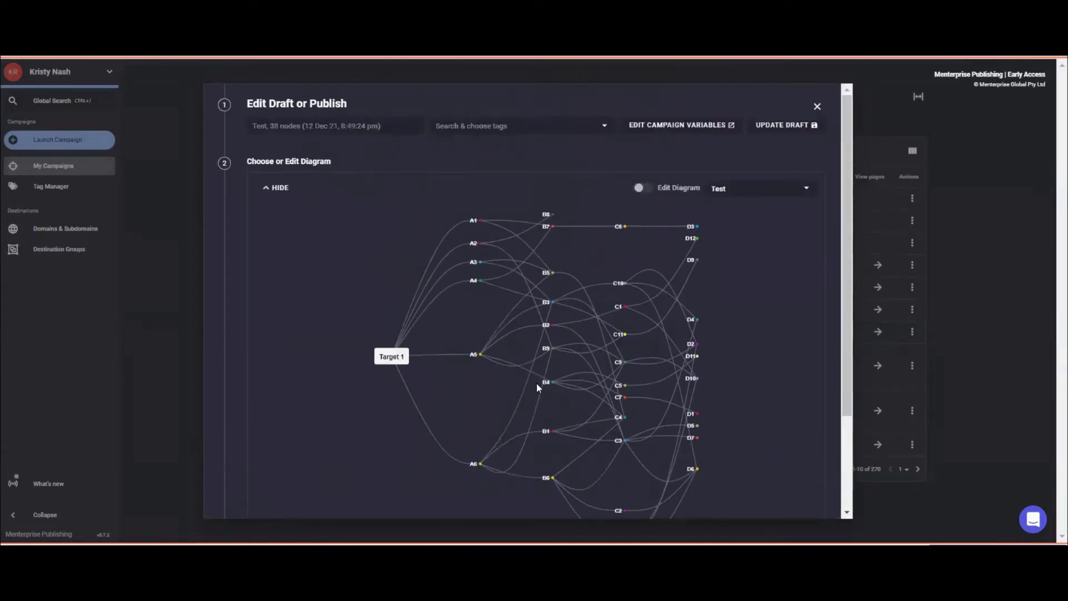
scroll(538, 388, down, 3)
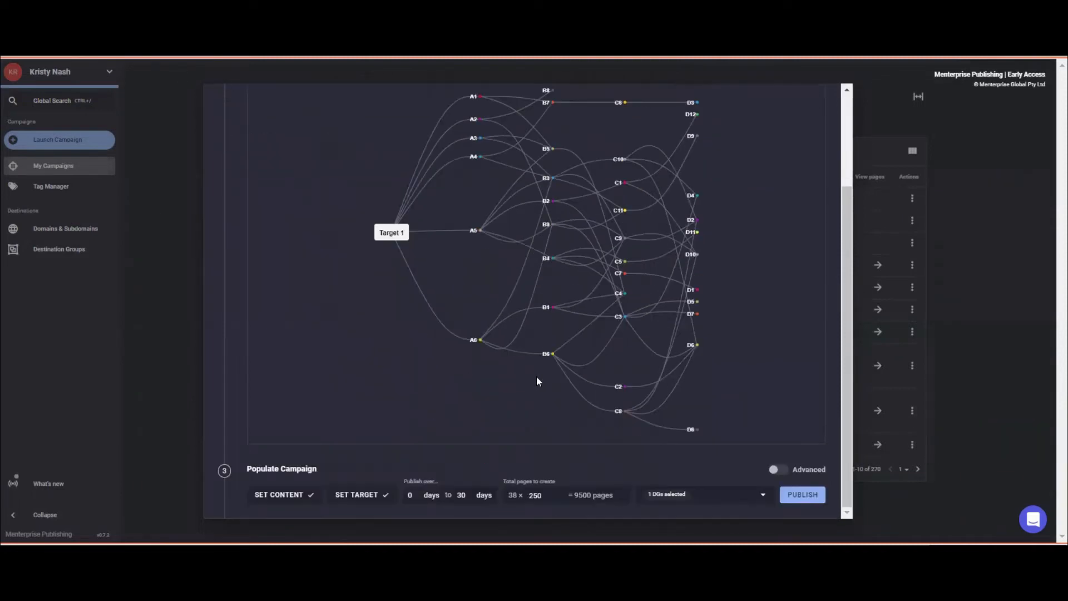
scroll(423, 336, up, 2)
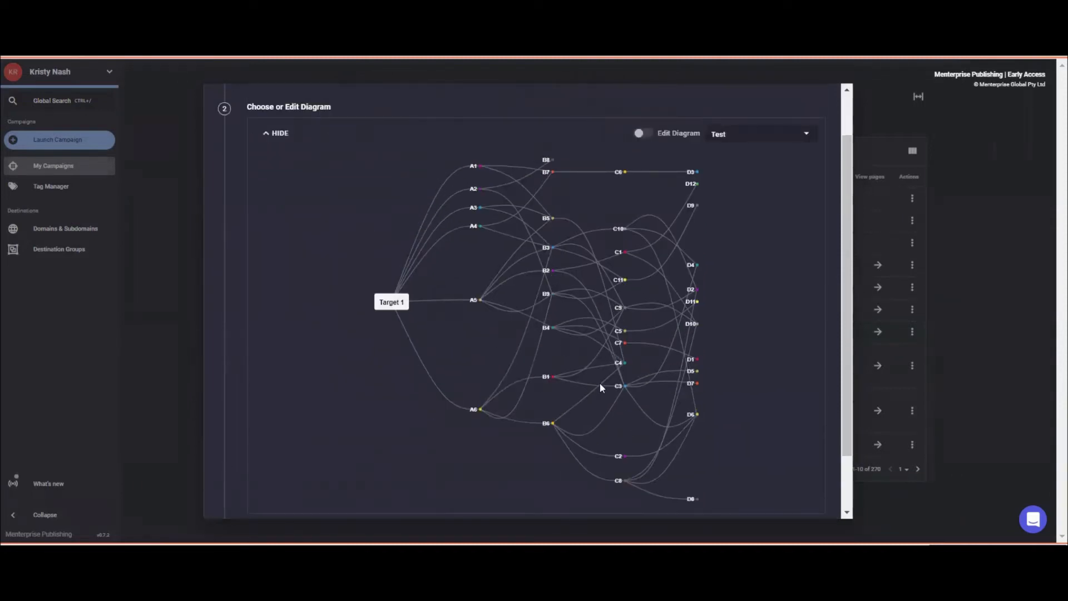
scroll(603, 418, down, 2)
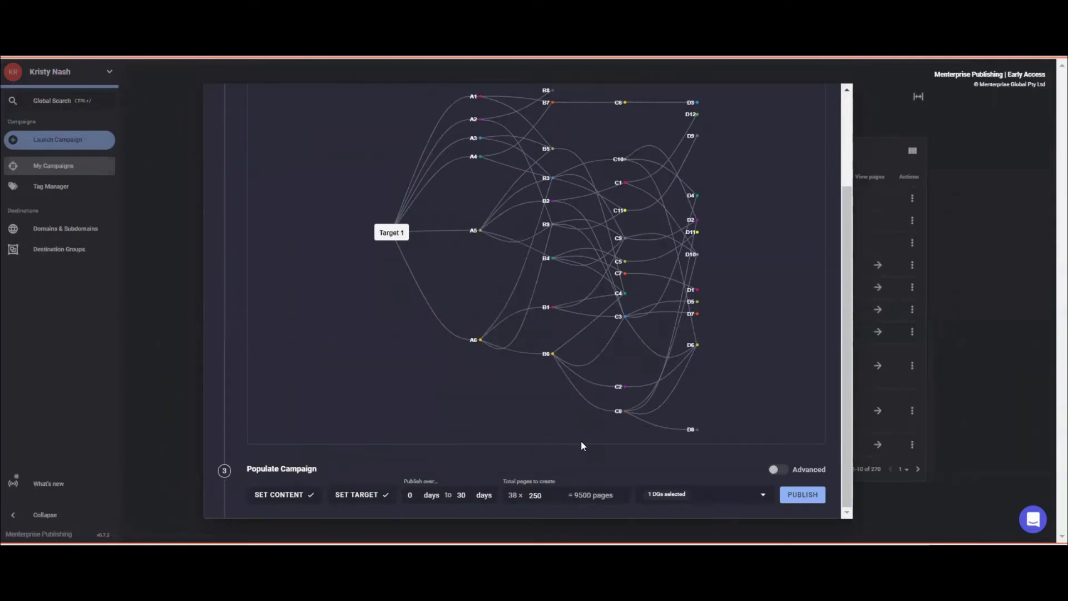
scroll(618, 393, up, 3)
scroll(616, 393, up, 1)
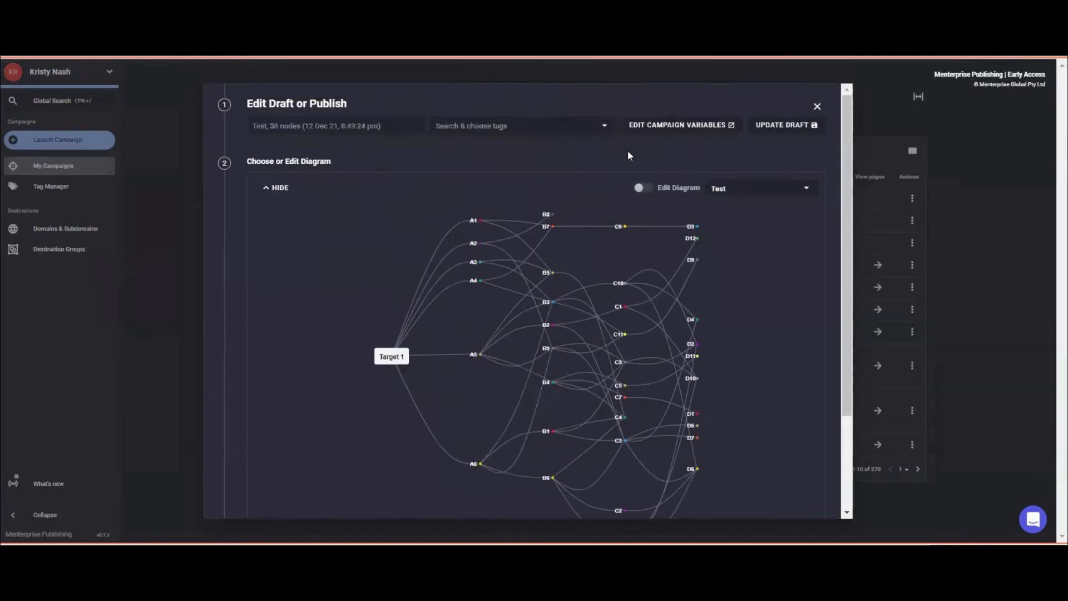
scroll(631, 362, down, 3)
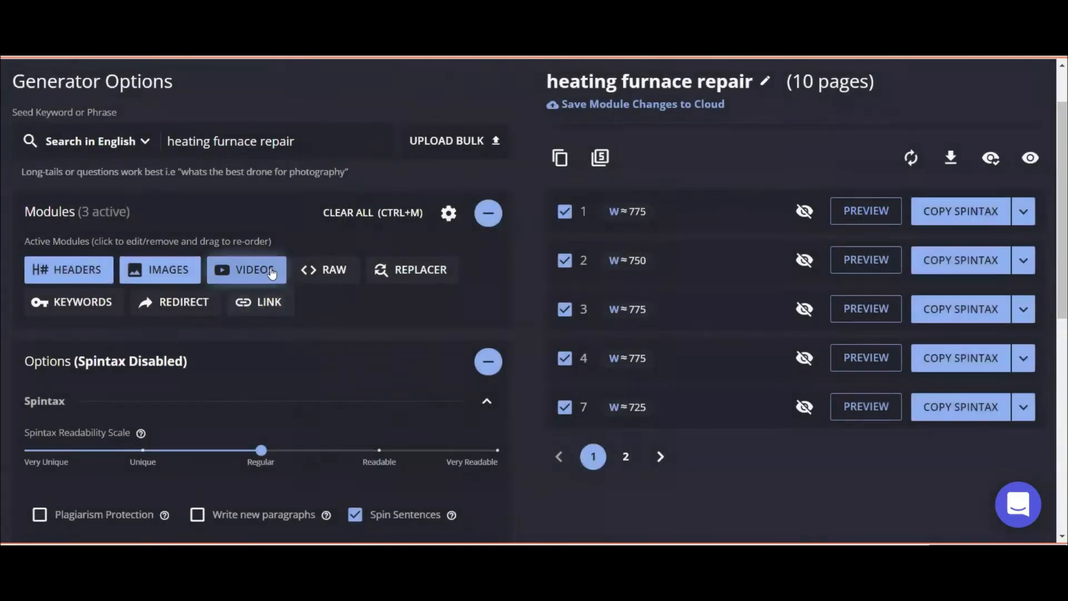
Open the RAW module's template gallery and browse the Call to Action, NAP, GMB and FAQ cards.
click(312, 269)
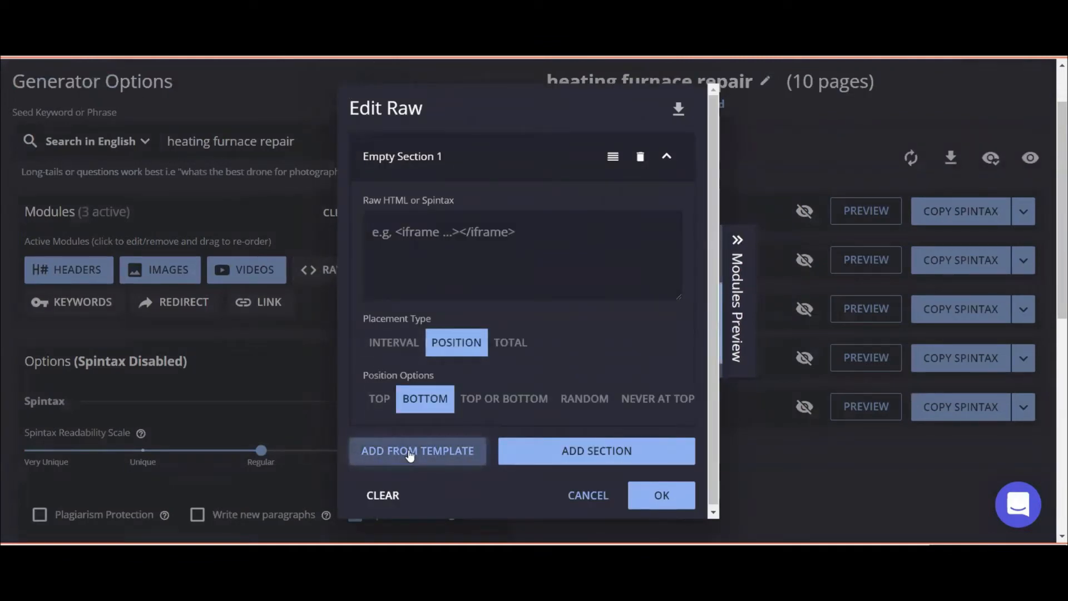
click(410, 453)
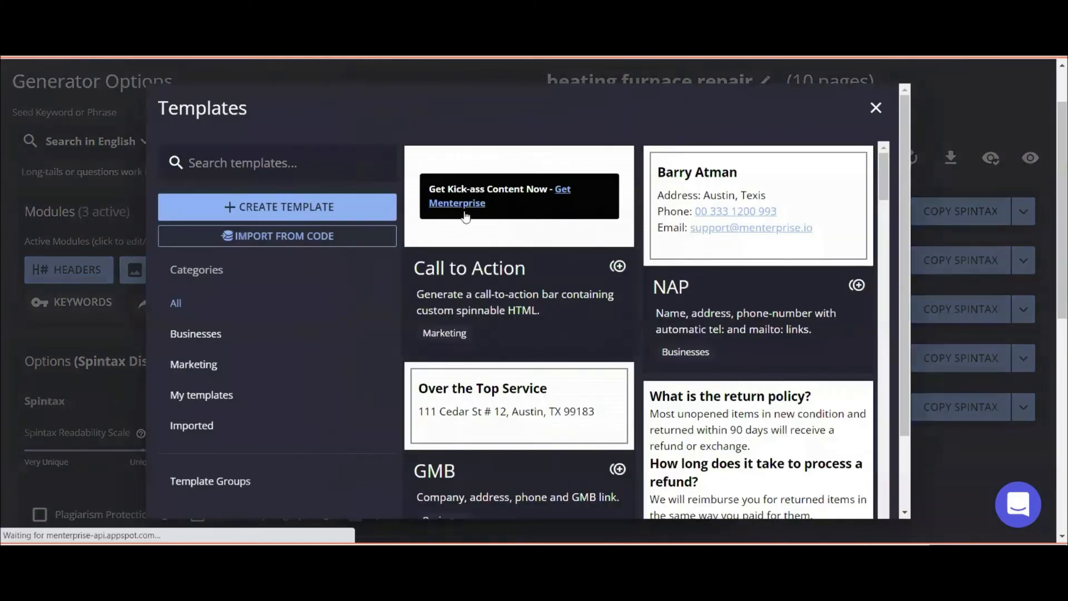
scroll(553, 278, down, 3)
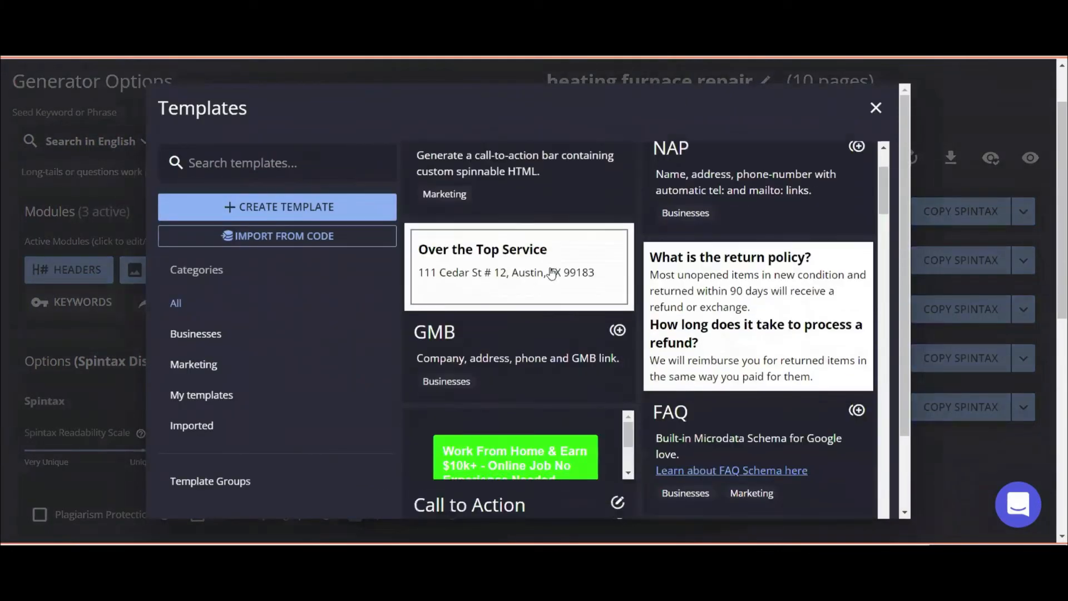
scroll(545, 250, up, 3)
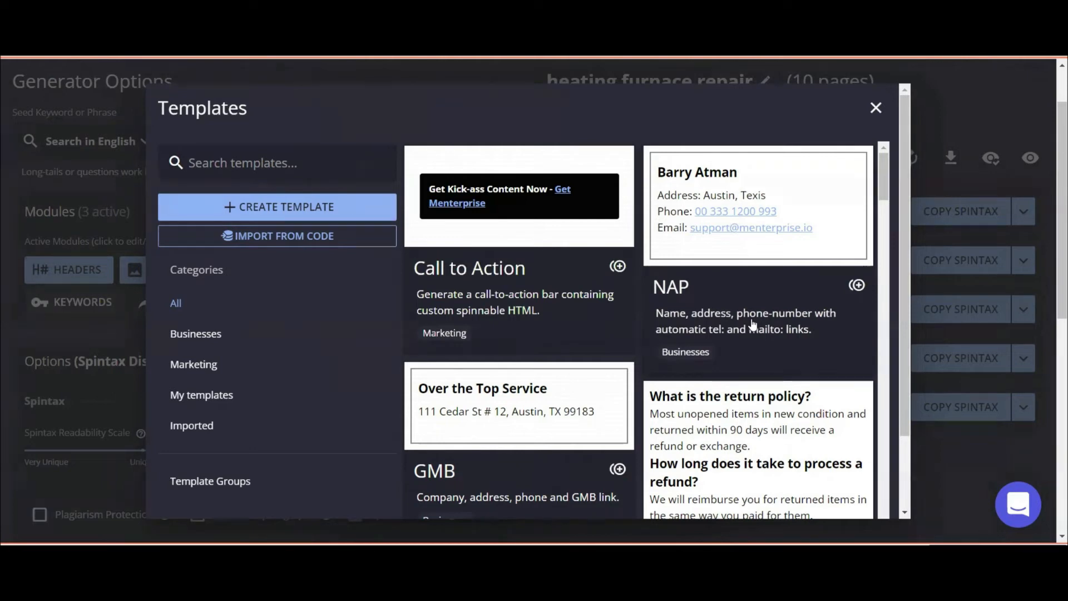
scroll(753, 325, down, 3)
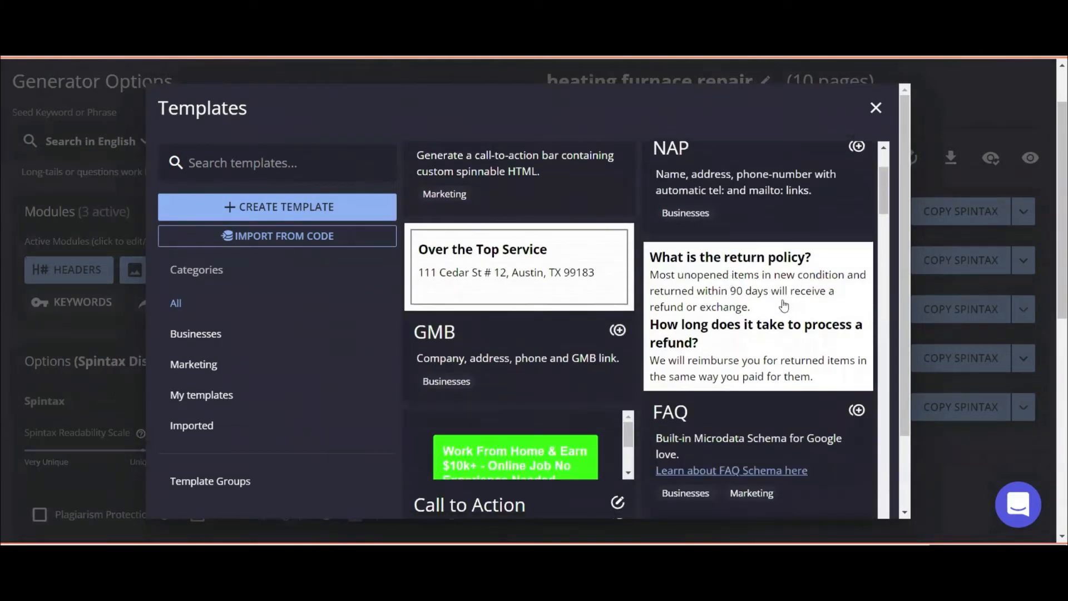
scroll(778, 332, down, 5)
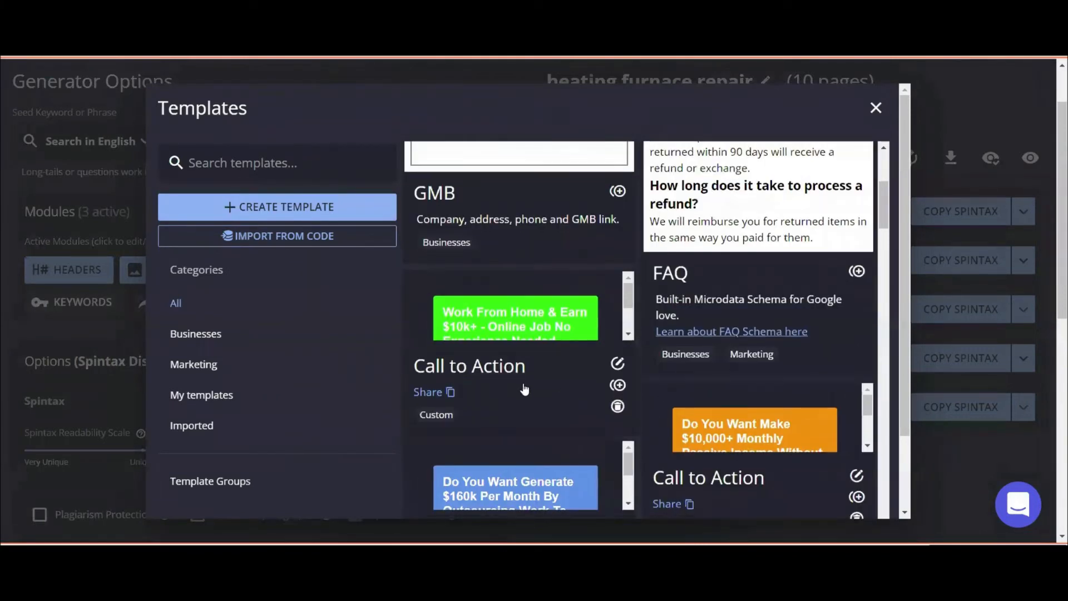
scroll(667, 338, up, 5)
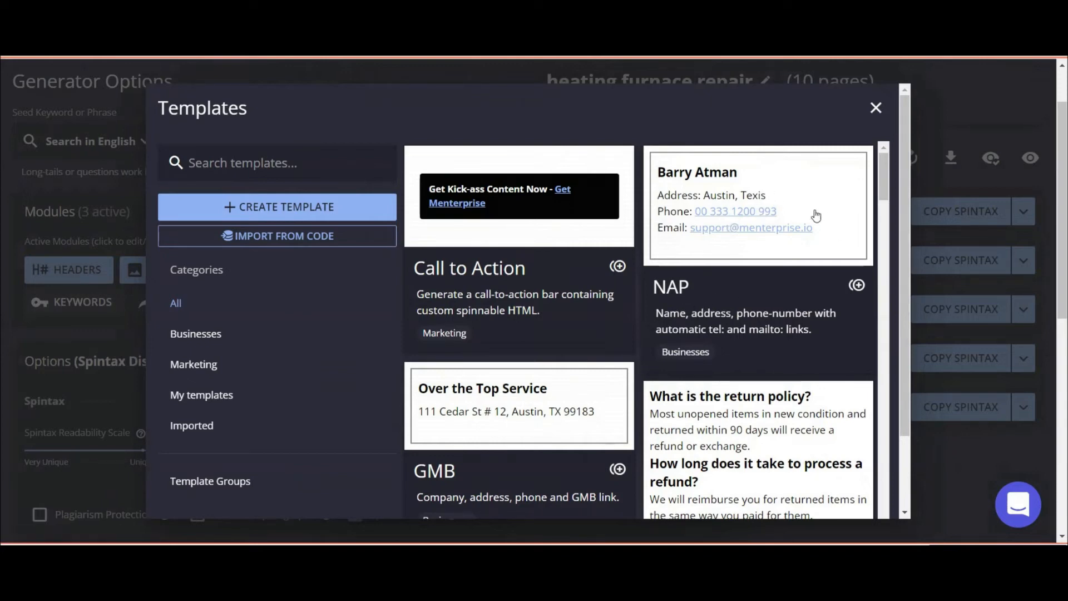
Fill the NAP template with the contact's name, an Orlando, Florida address and phone number.
click(752, 292)
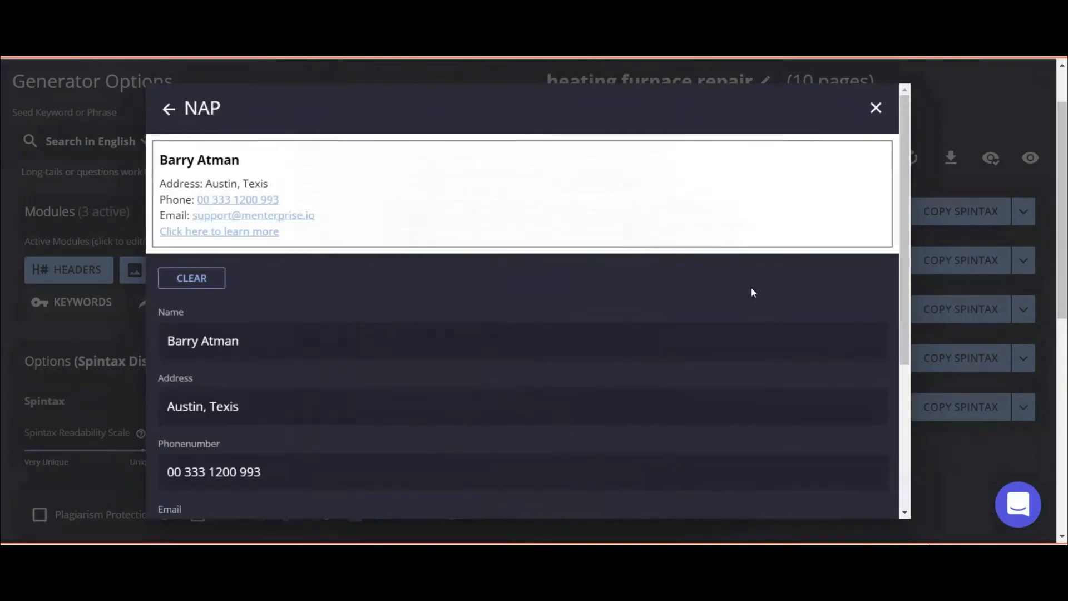
drag(258, 340, 110, 343)
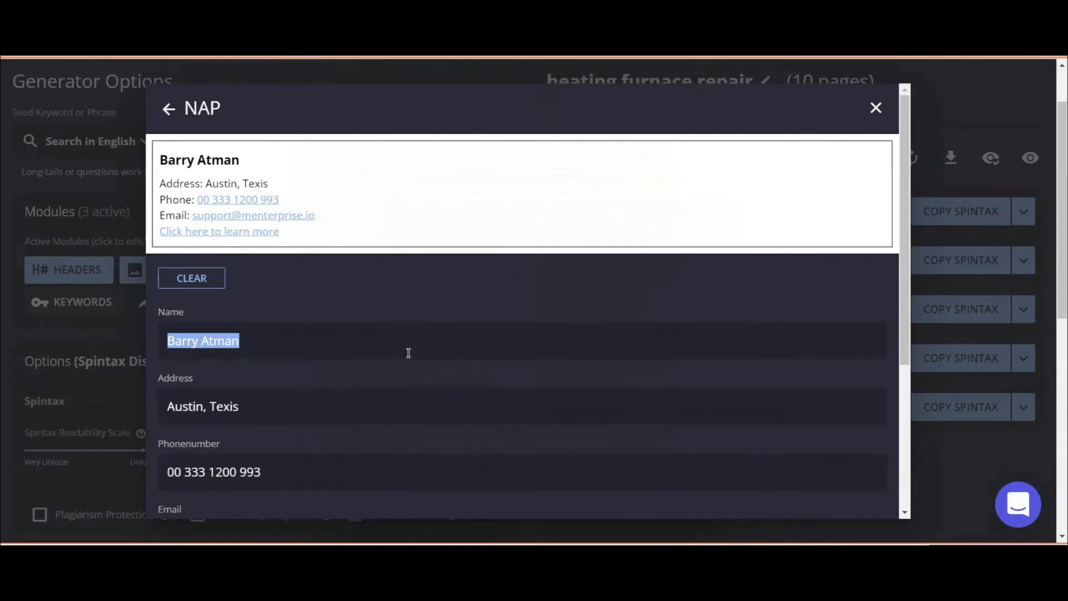
key(Tab)
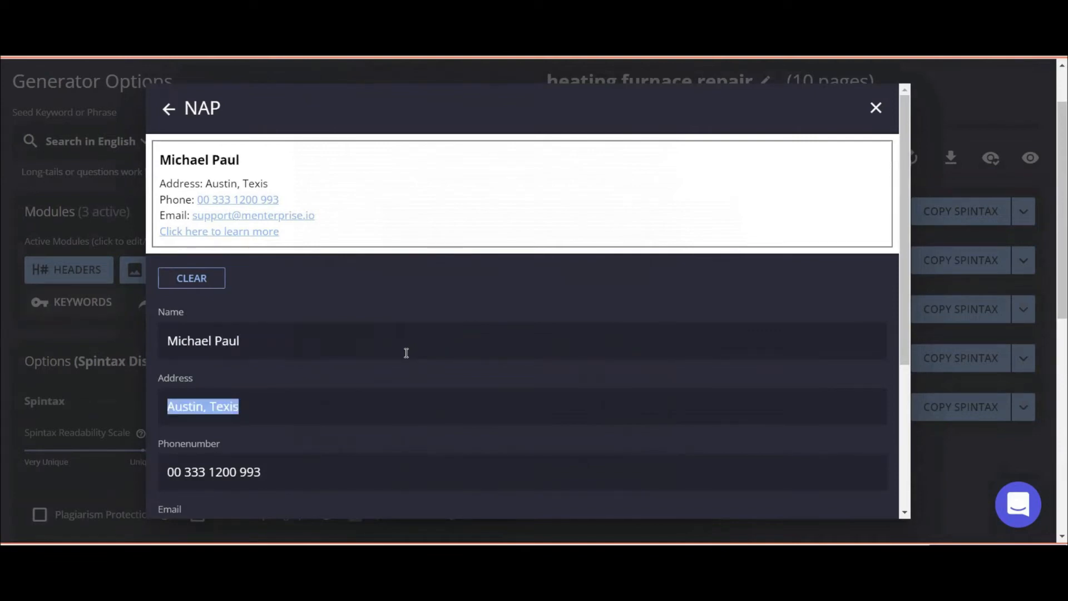
text(Orla)
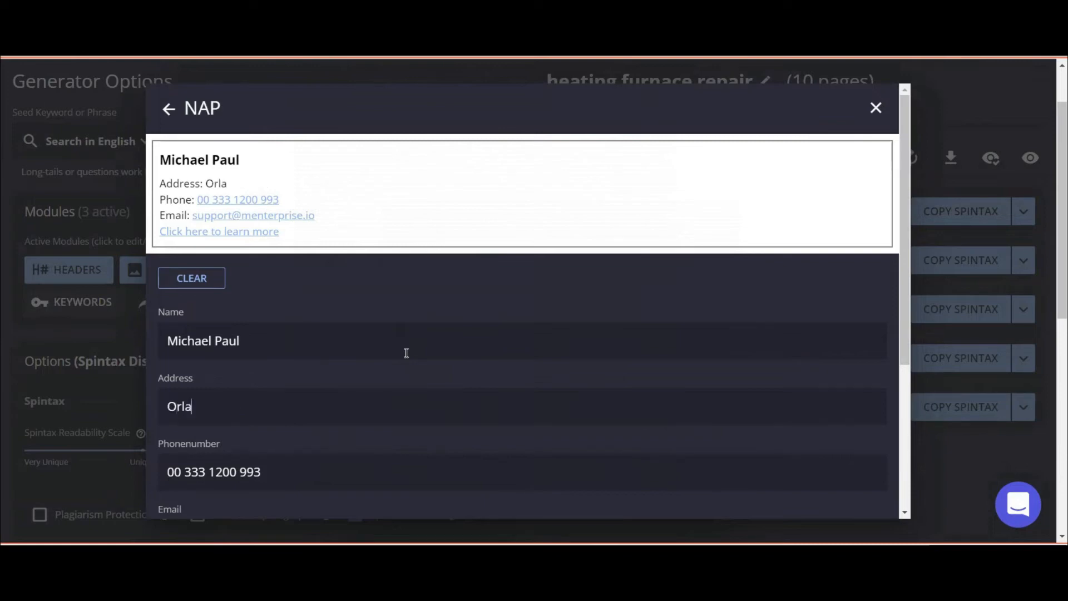
text(ndo  Florida)
key(Tab)
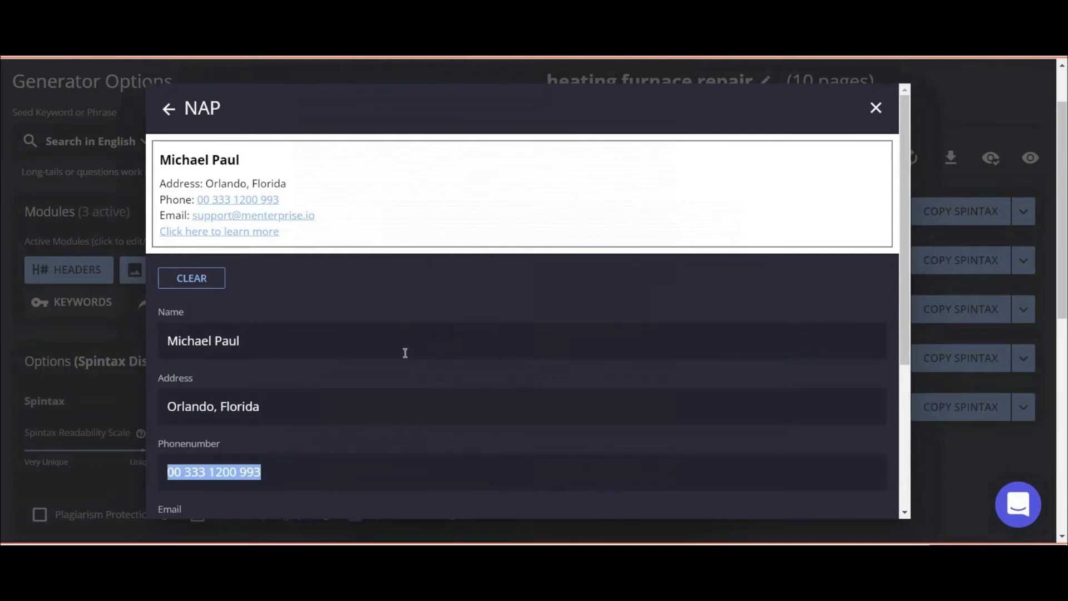
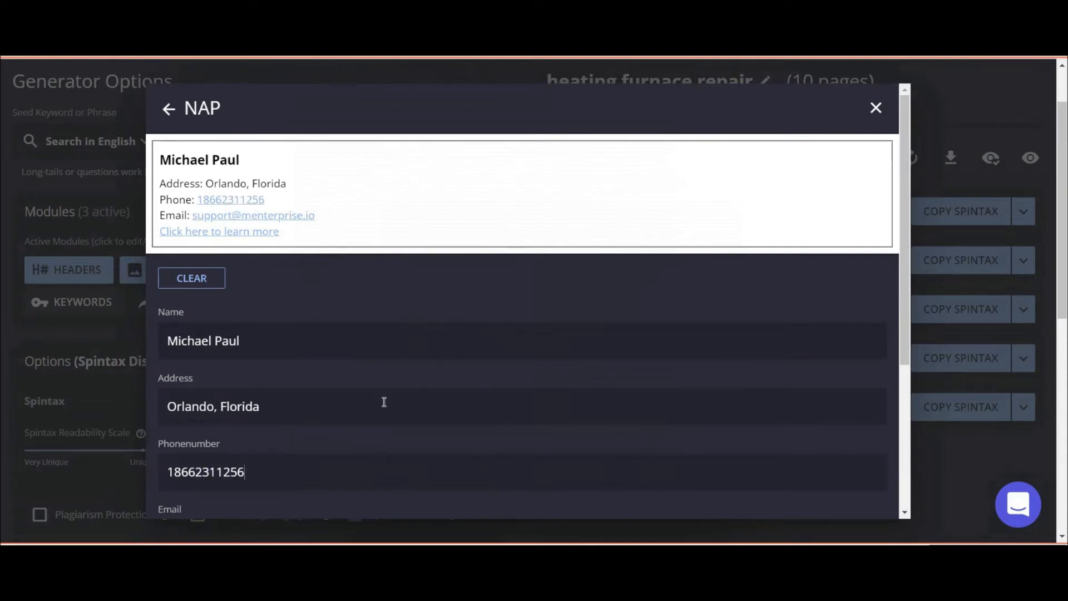
scroll(383, 400, down, 3)
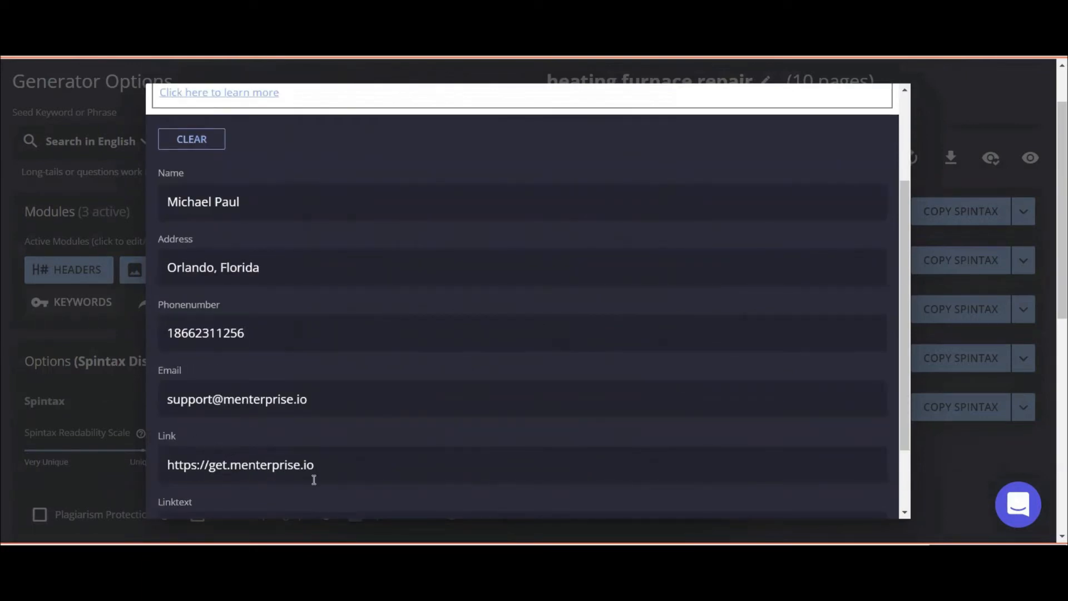
scroll(306, 464, down, 2)
double_click(225, 371)
triple_click(224, 371)
click(206, 374)
drag(209, 374, 224, 374)
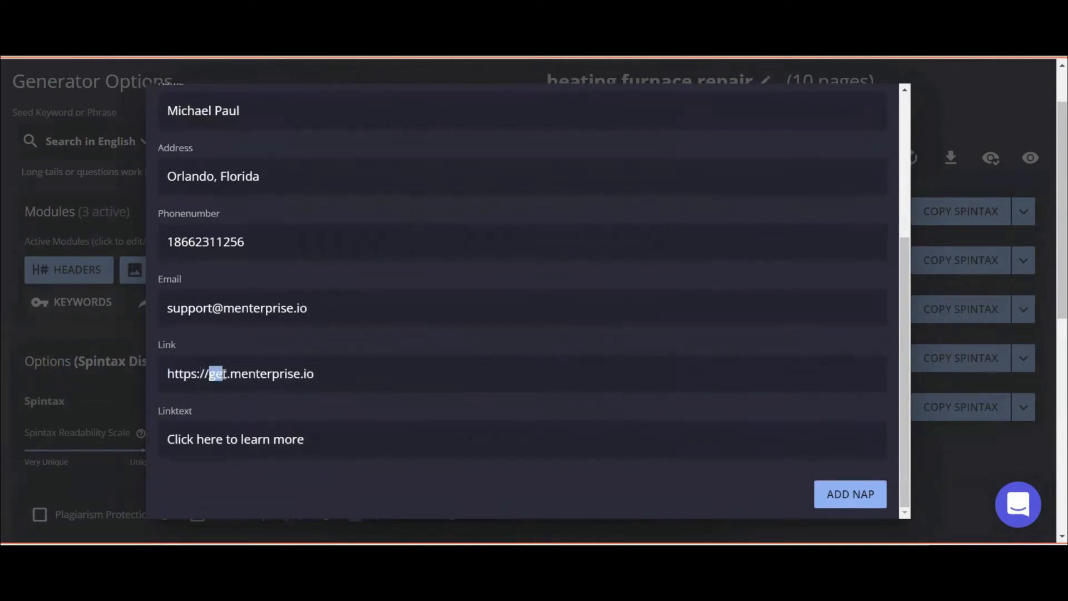
text(menter)
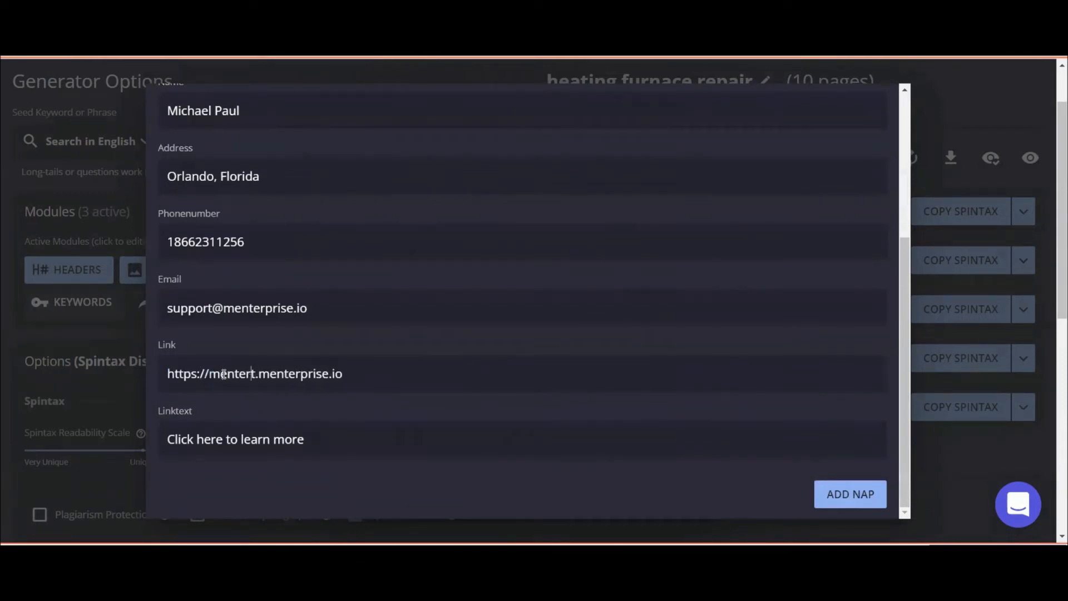
text(prise)
text(.tu)
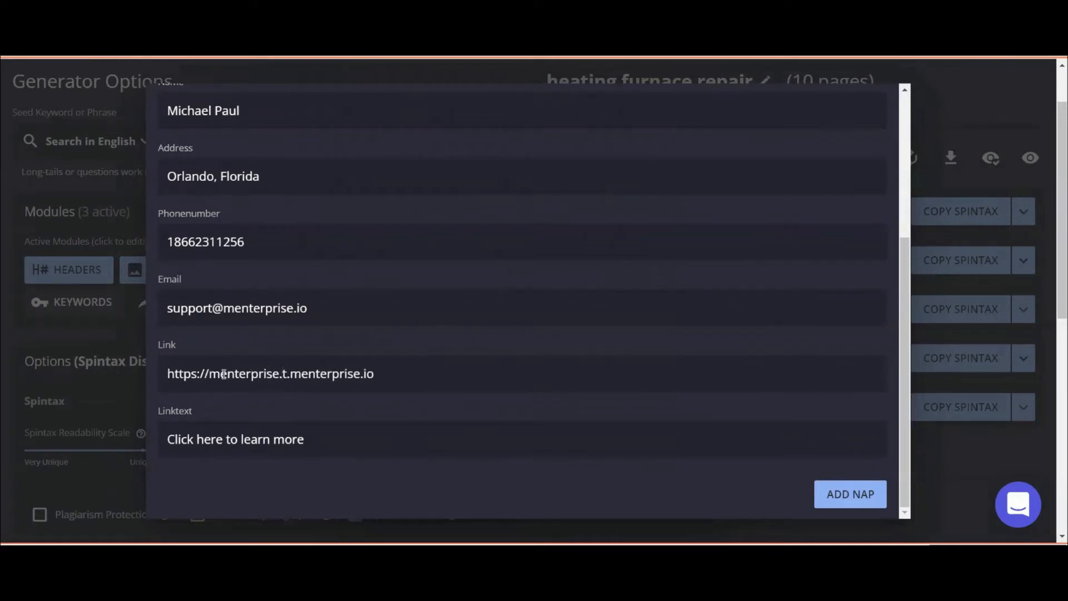
text(bewarriorsct)
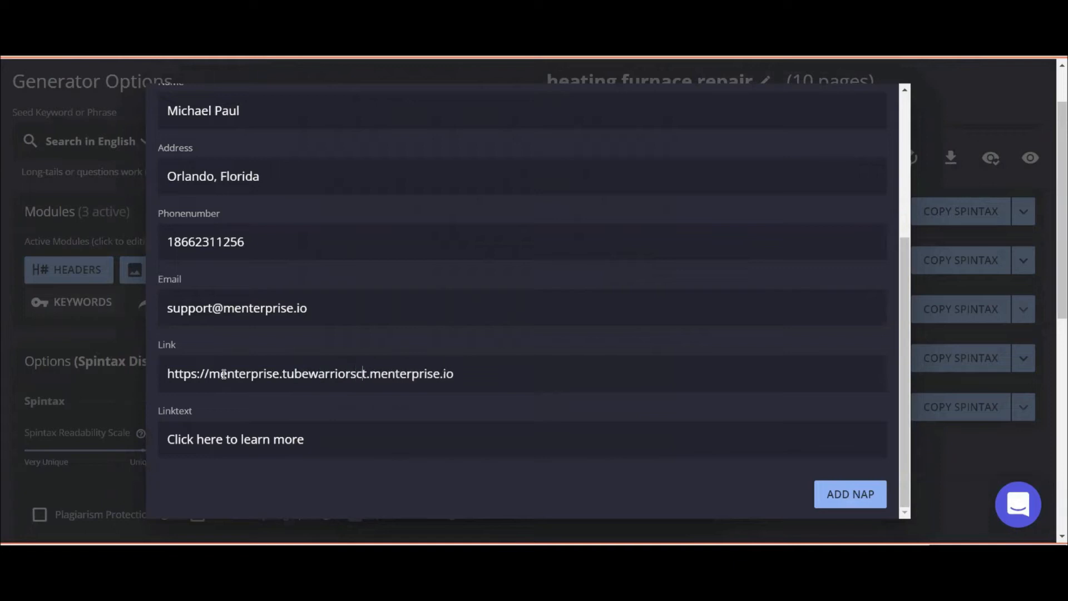
key(BackSpace)
text(.com)
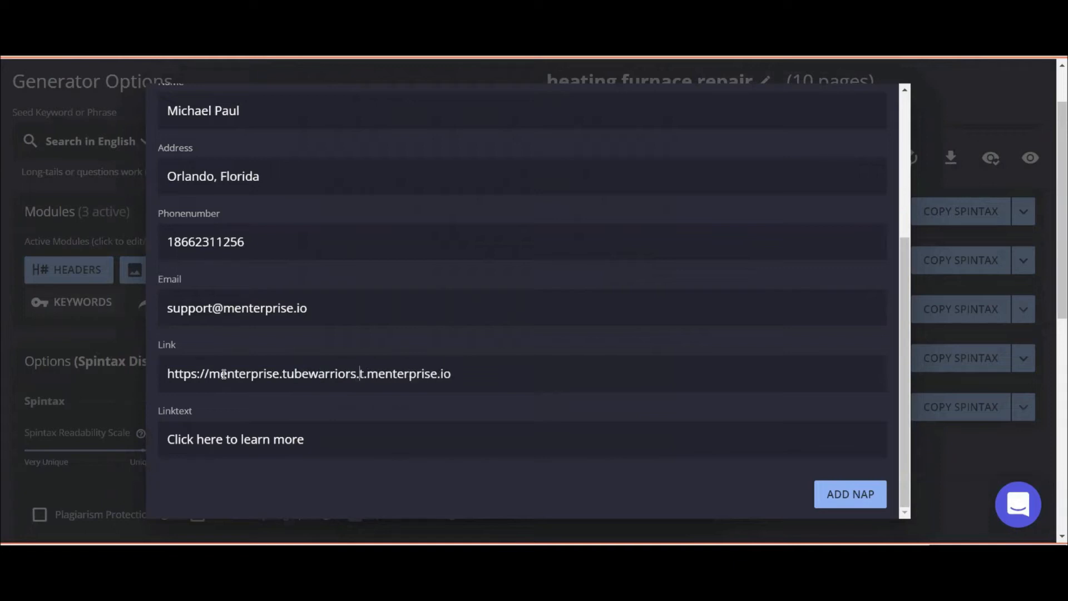
key(Delete)
key(Delete)
key(Delete)
key(Delete)
key(Delete)
key(Delete)
key(Delete)
key(Delete)
key(Delete)
key(Delete)
key(Delete)
key(Delete)
key(Delete)
key(Delete)
key(Delete)
key(Delete)
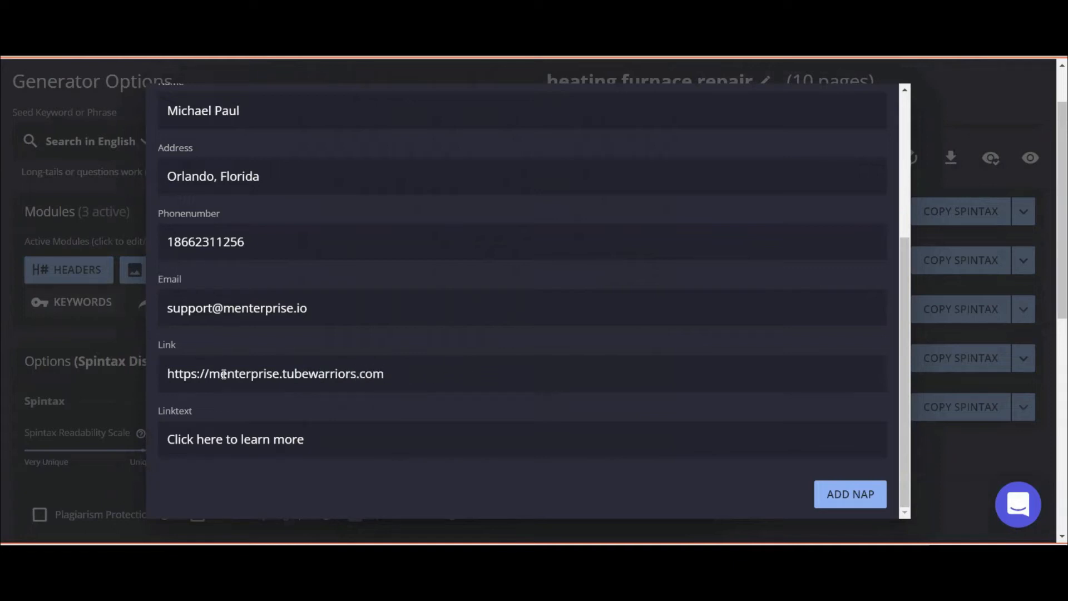
Keep the existing link text and add the completed NAP section to the raw module.
triple_click(239, 440)
click(312, 436)
scroll(291, 293, up, 5)
scroll(342, 302, down, 2)
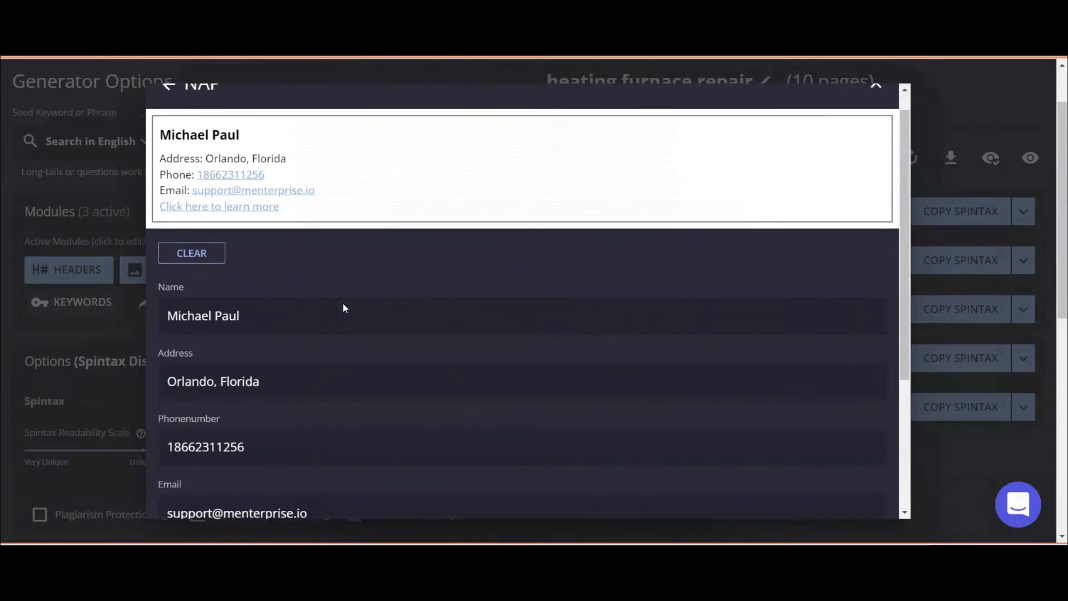
scroll(312, 242, up, 2)
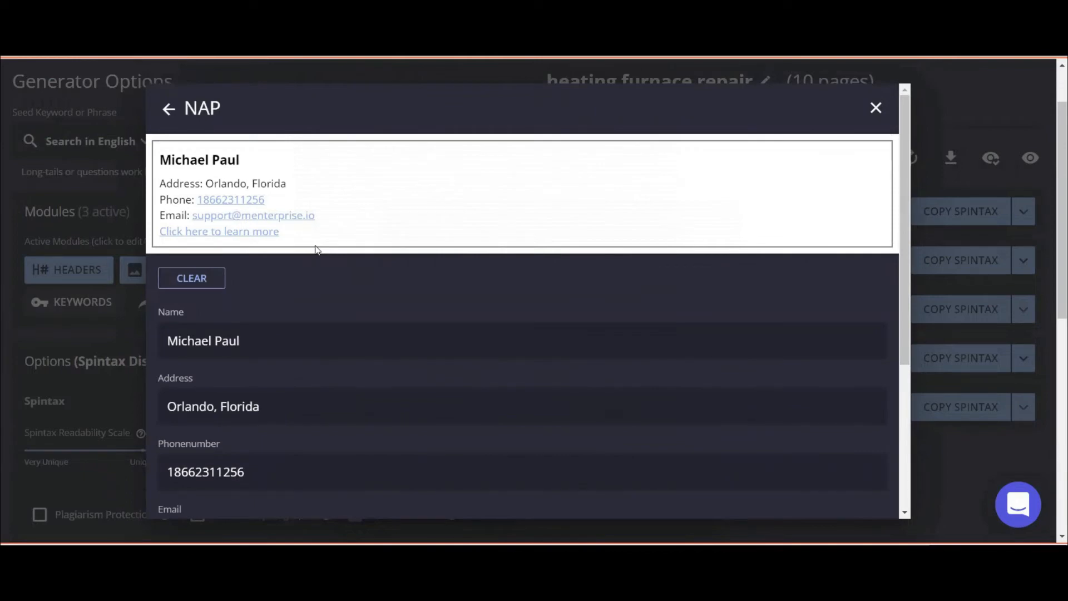
scroll(567, 336, down, 4)
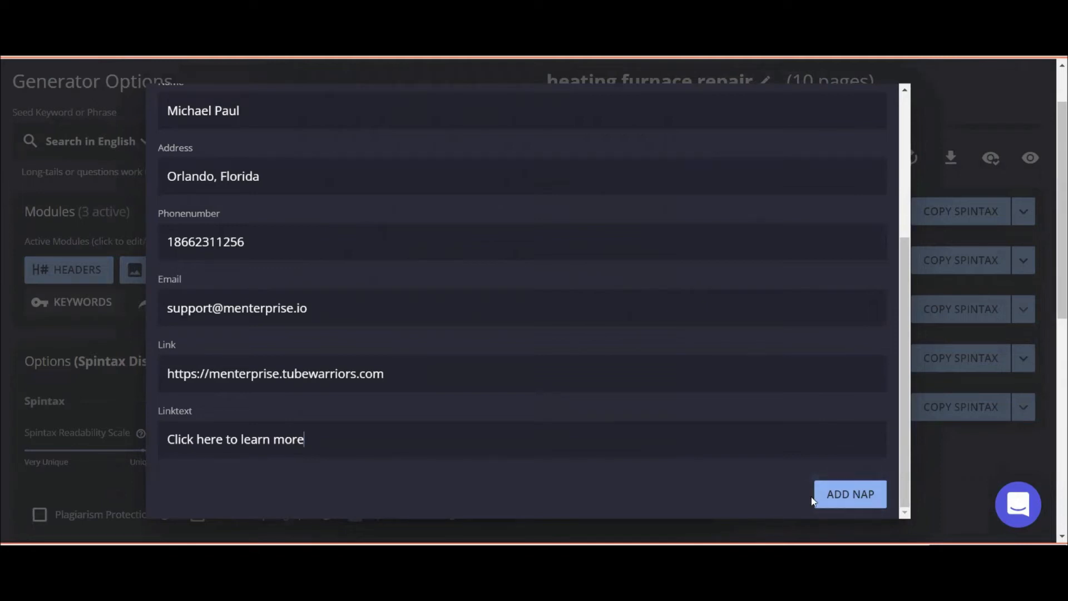
click(842, 500)
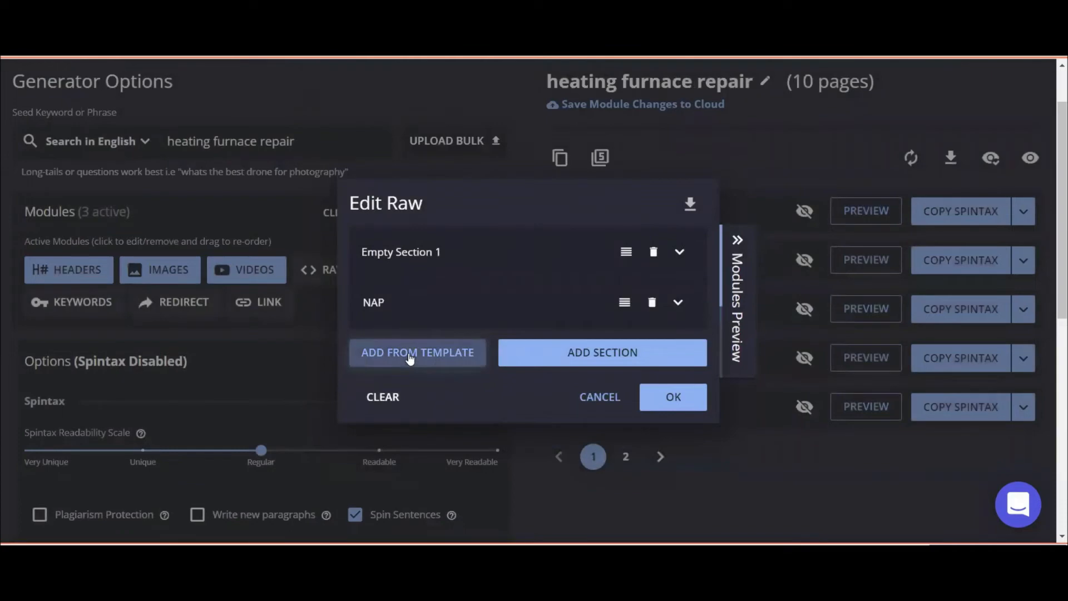
Open the raw-section Templates library and copy the green-banner custom Call to Action's share code.
click(408, 353)
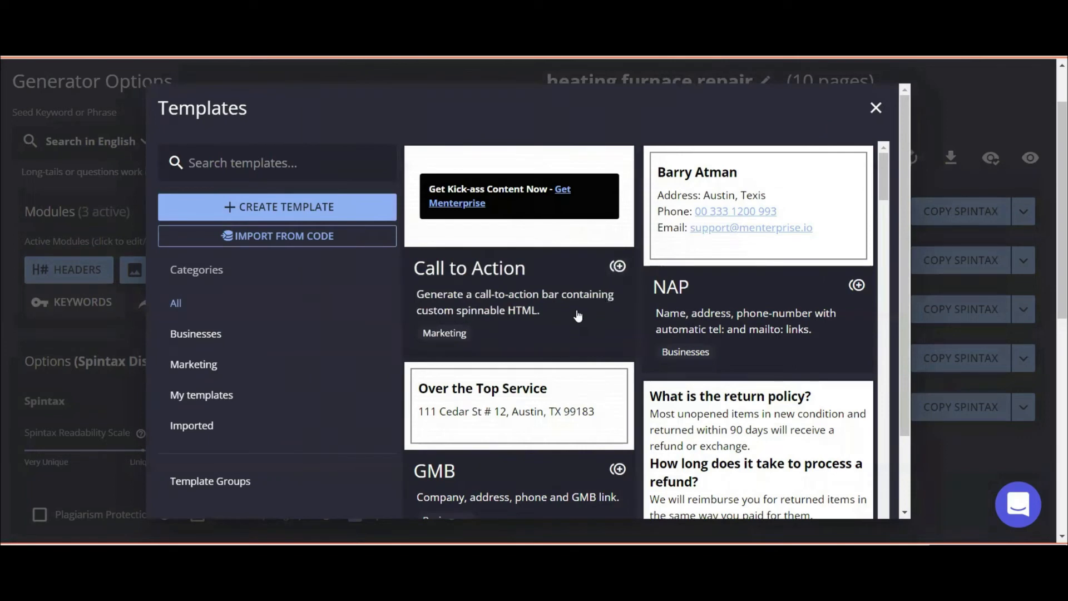
click(618, 267)
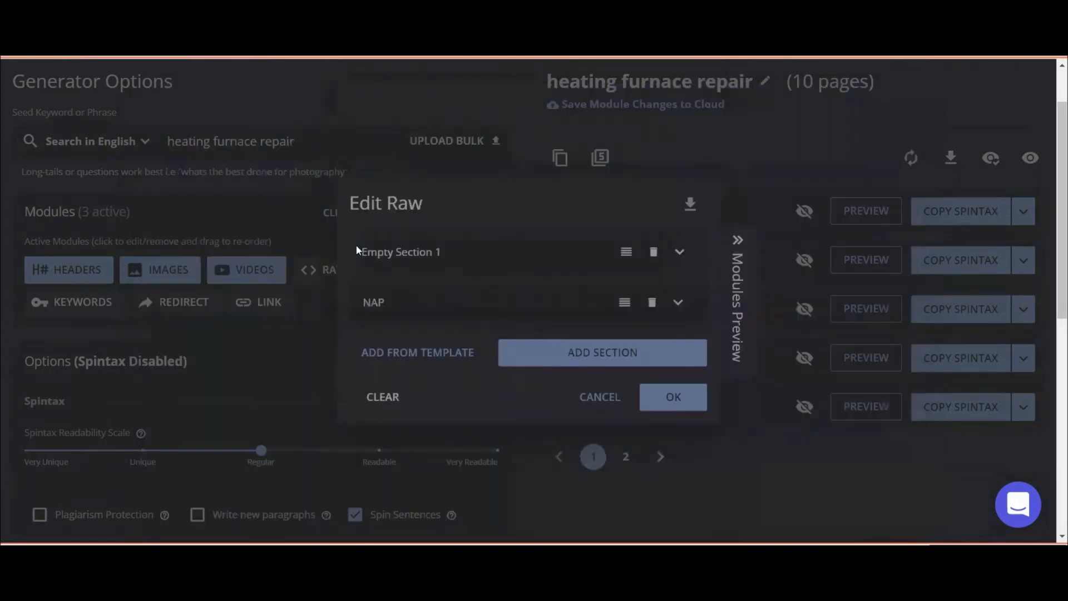
click(431, 352)
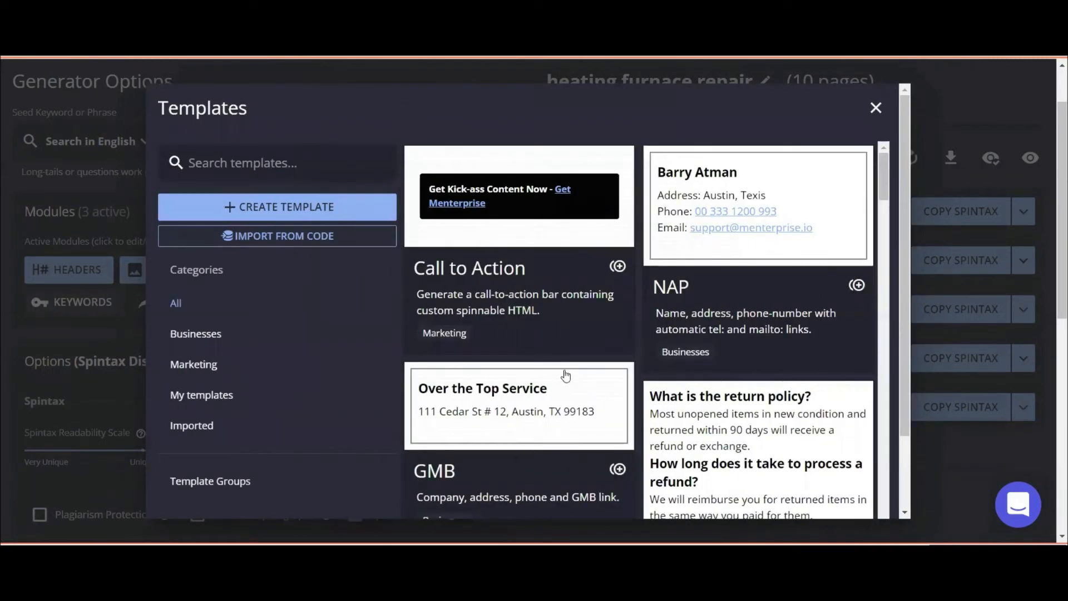
scroll(567, 386, down, 1)
scroll(566, 386, down, 1)
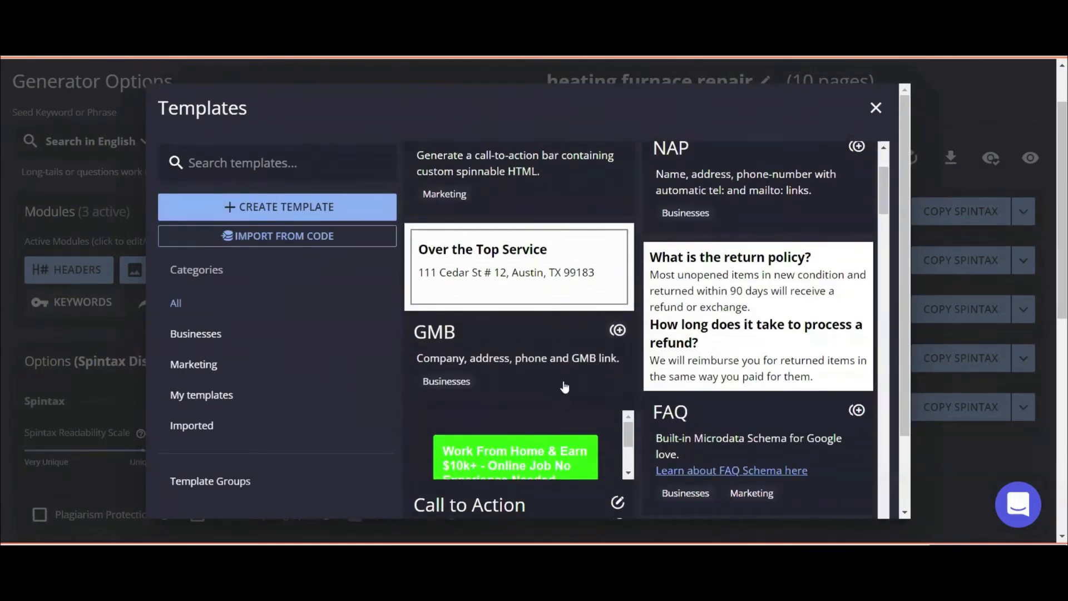
scroll(592, 333, down, 2)
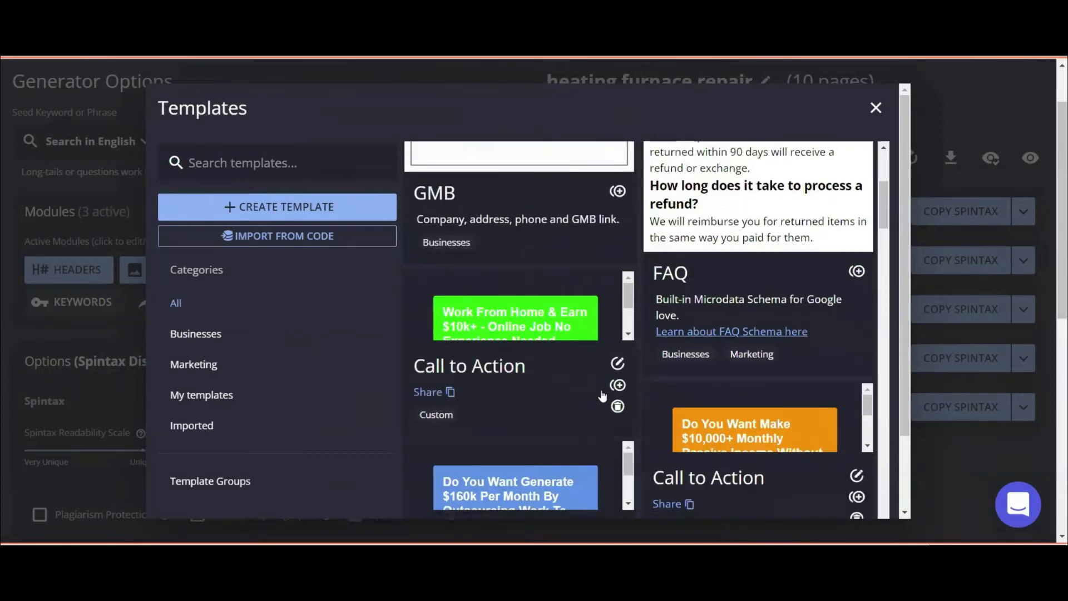
scroll(489, 344, up, 4)
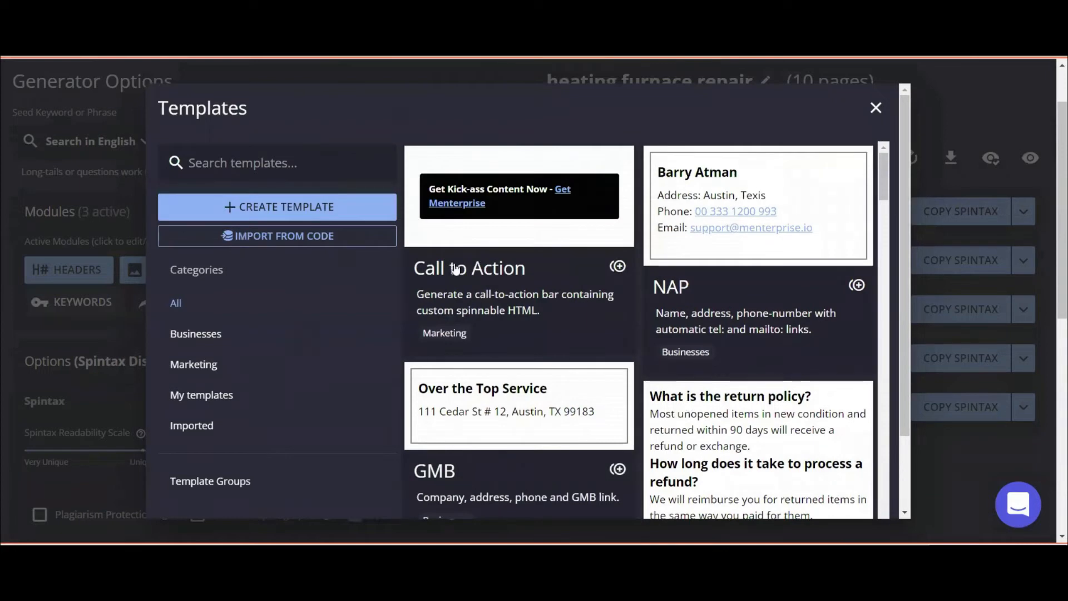
scroll(579, 376, down, 5)
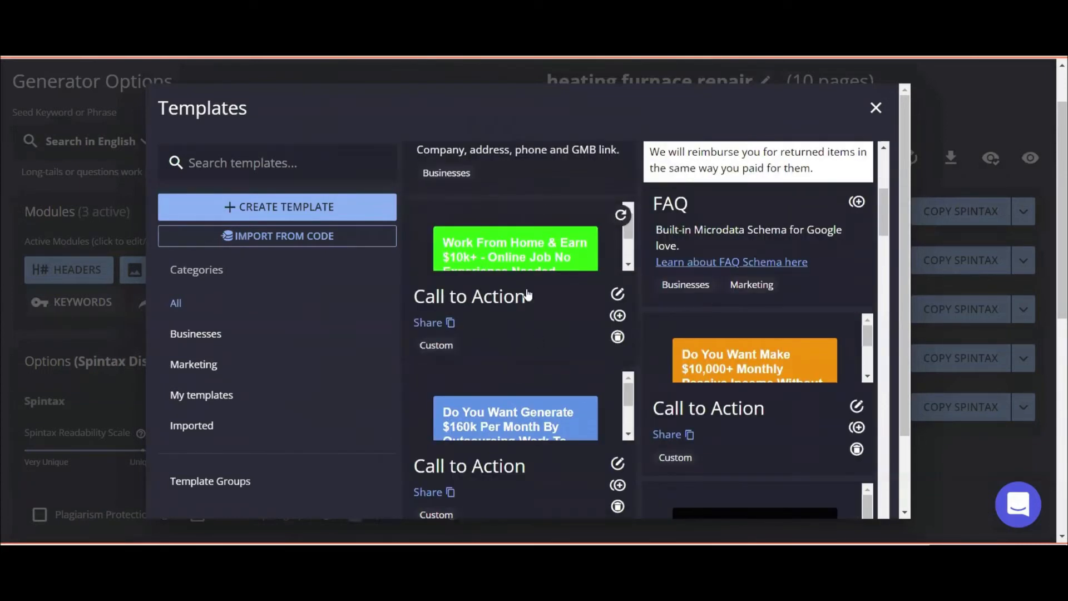
click(450, 325)
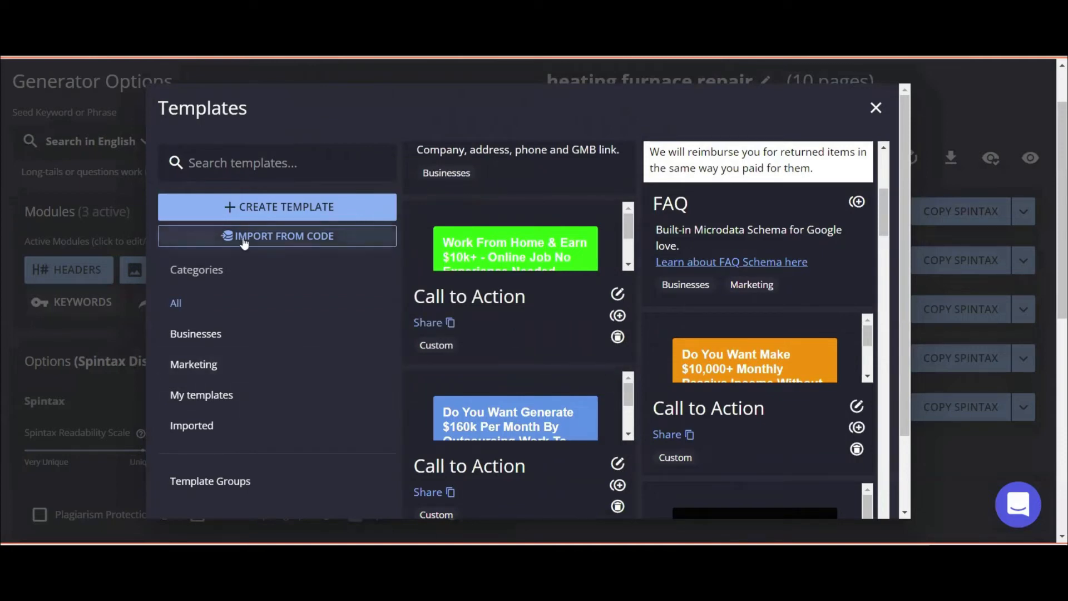
Try importing the copied Call to Action code, which is rejected as your own module.
click(296, 238)
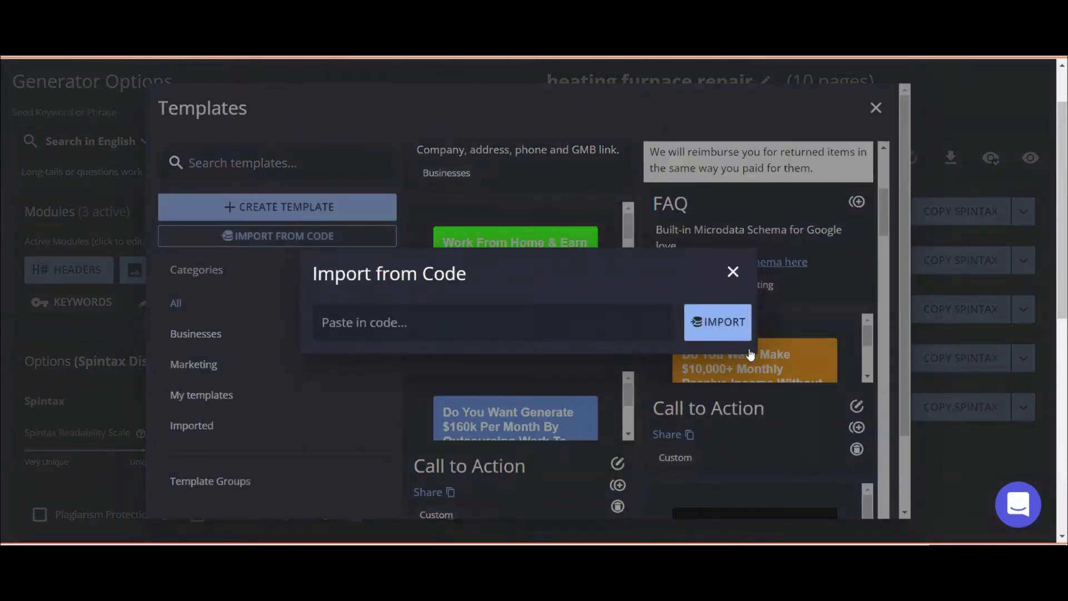
key(ctrl+v)
click(695, 318)
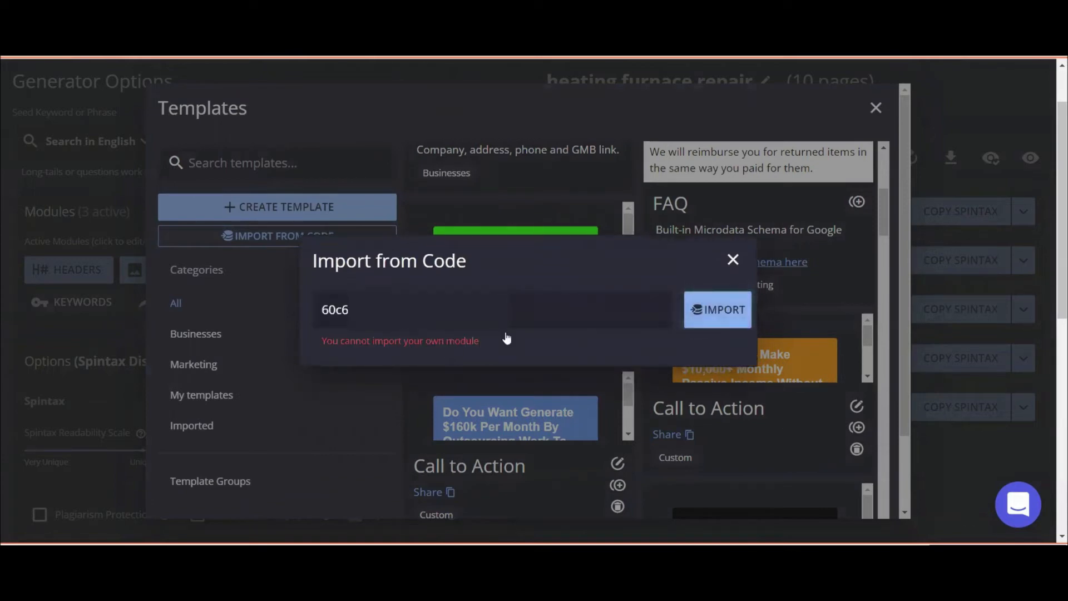
click(733, 259)
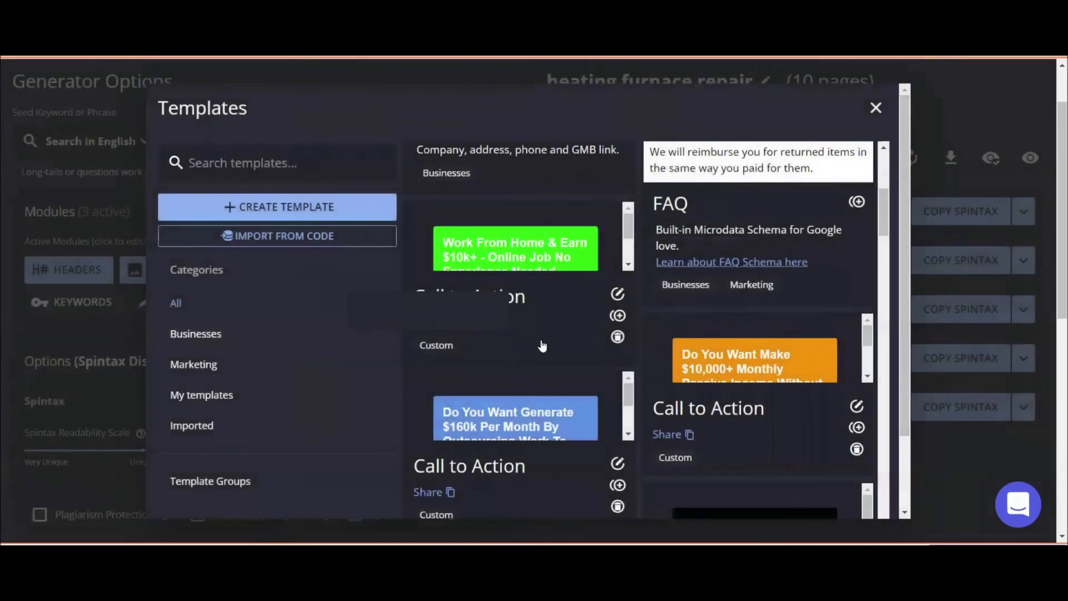
Close the Templates library to return to the Edit Raw sections list.
scroll(567, 359, up, 3)
scroll(572, 355, up, 2)
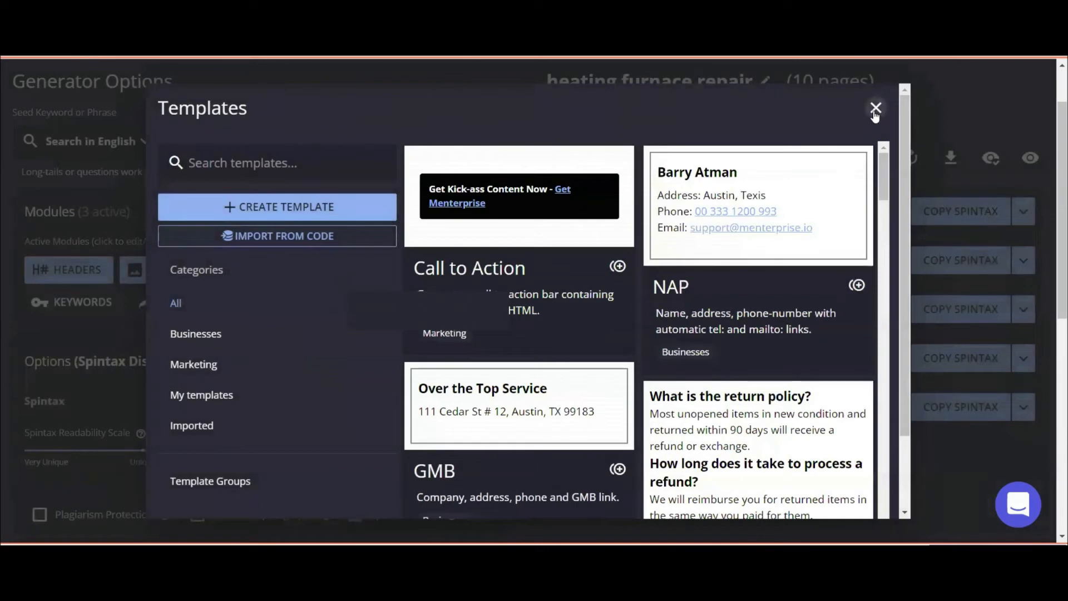
click(875, 110)
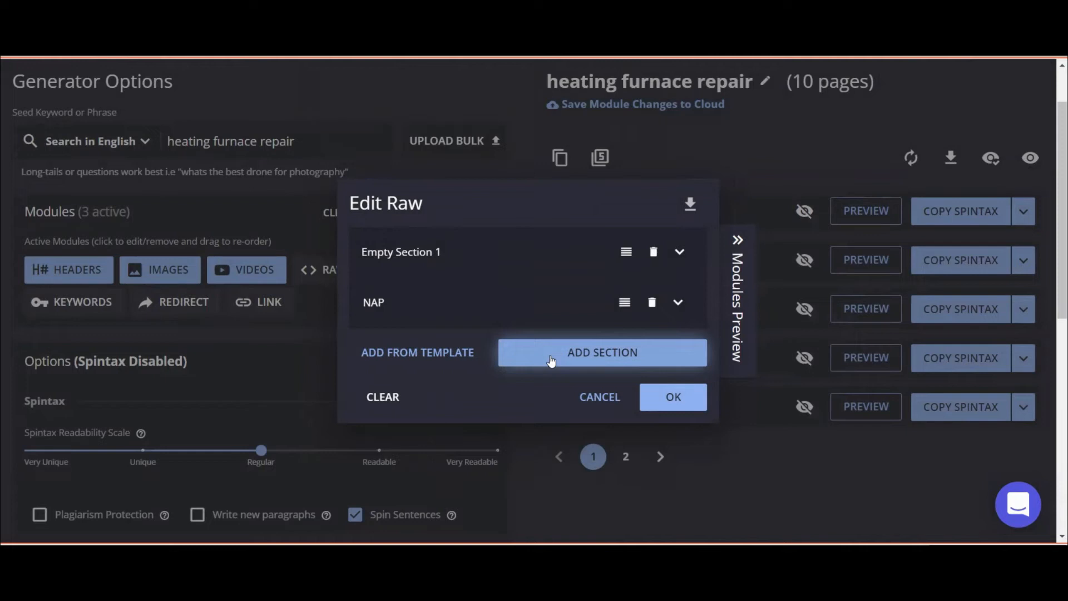
Give the NAP raw section Total placement with a 1–2 range, then save to activate RAW.
click(580, 305)
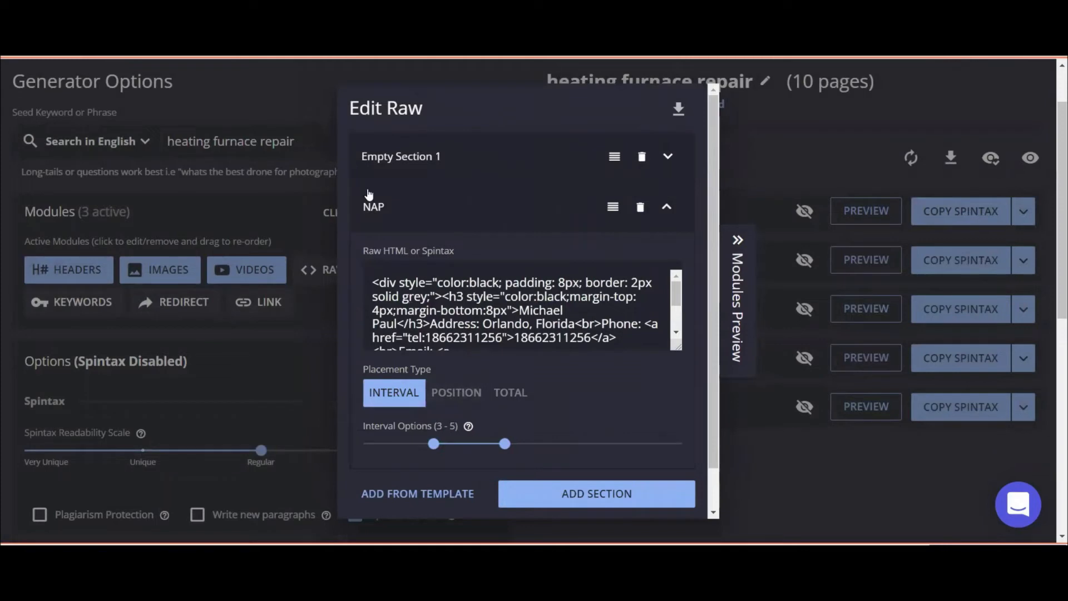
click(454, 394)
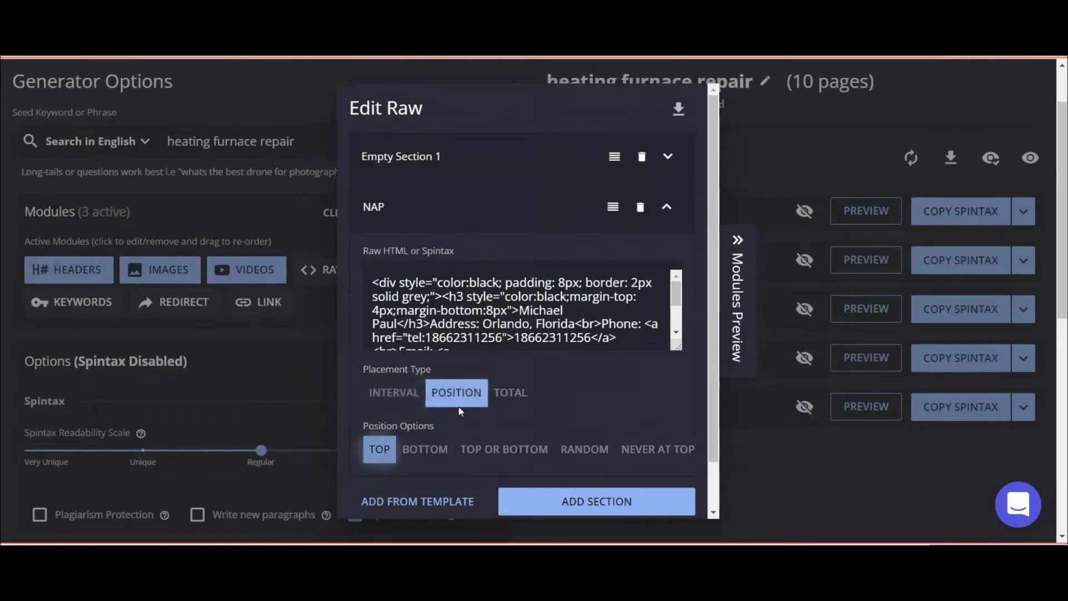
click(509, 393)
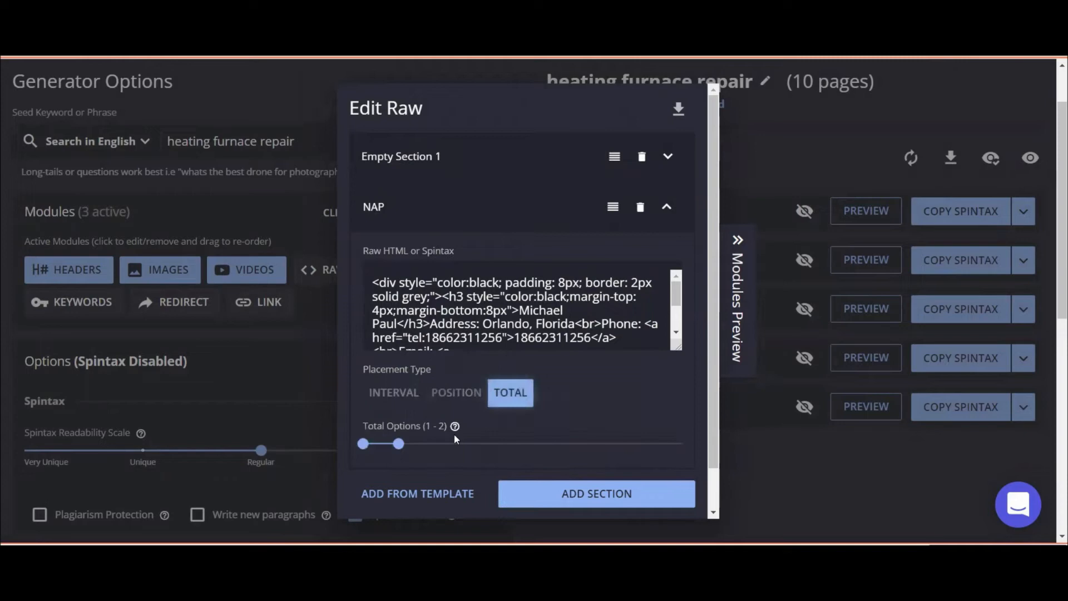
click(397, 444)
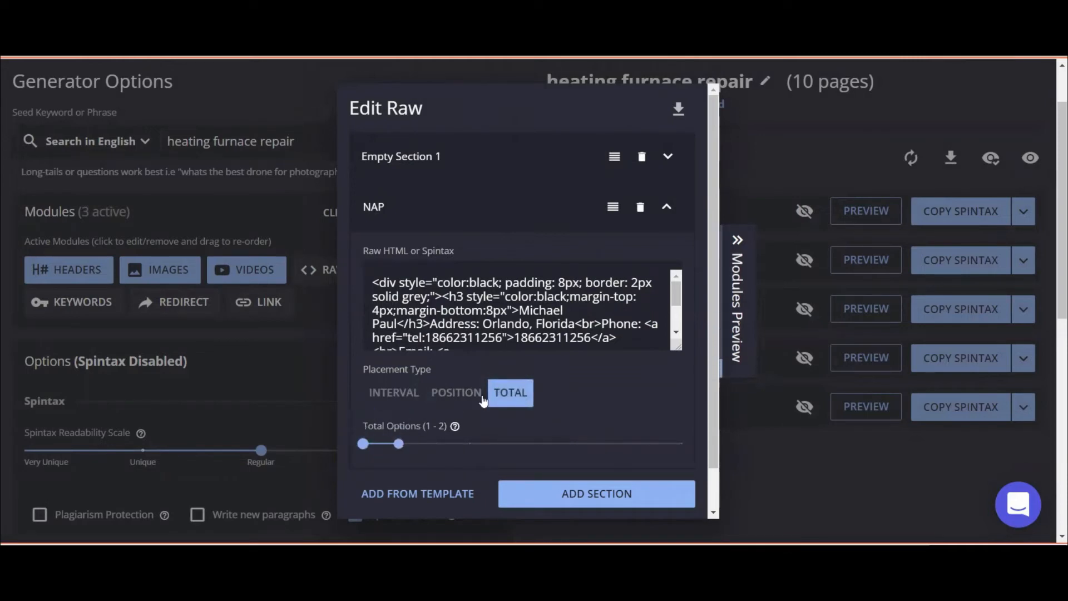
scroll(562, 423, down, 1)
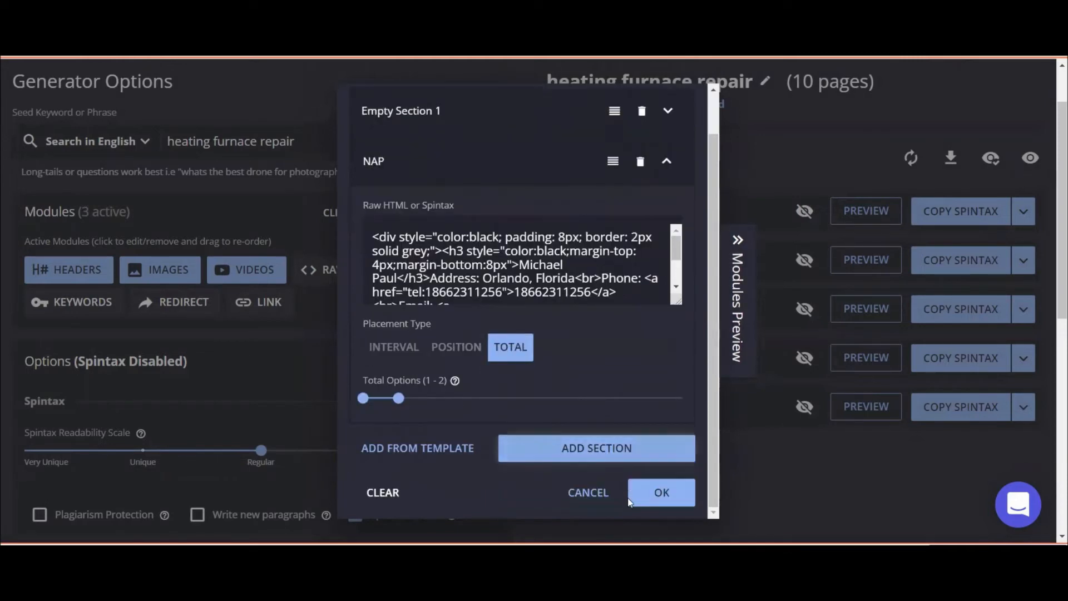
click(649, 497)
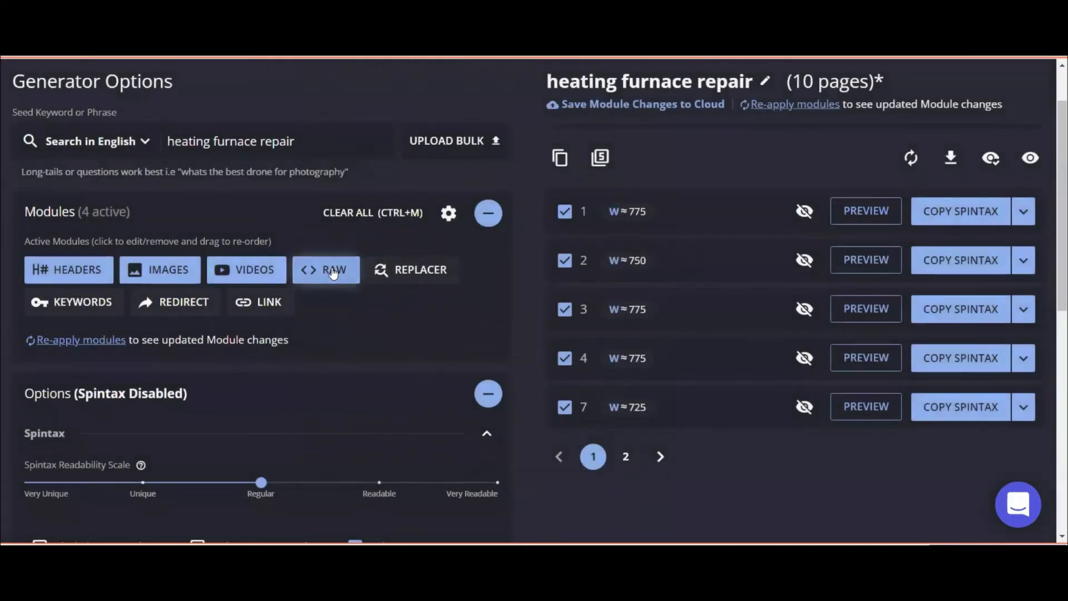
Reopen the RAW editor, expand the NAP section and select all of its raw HTML.
click(332, 269)
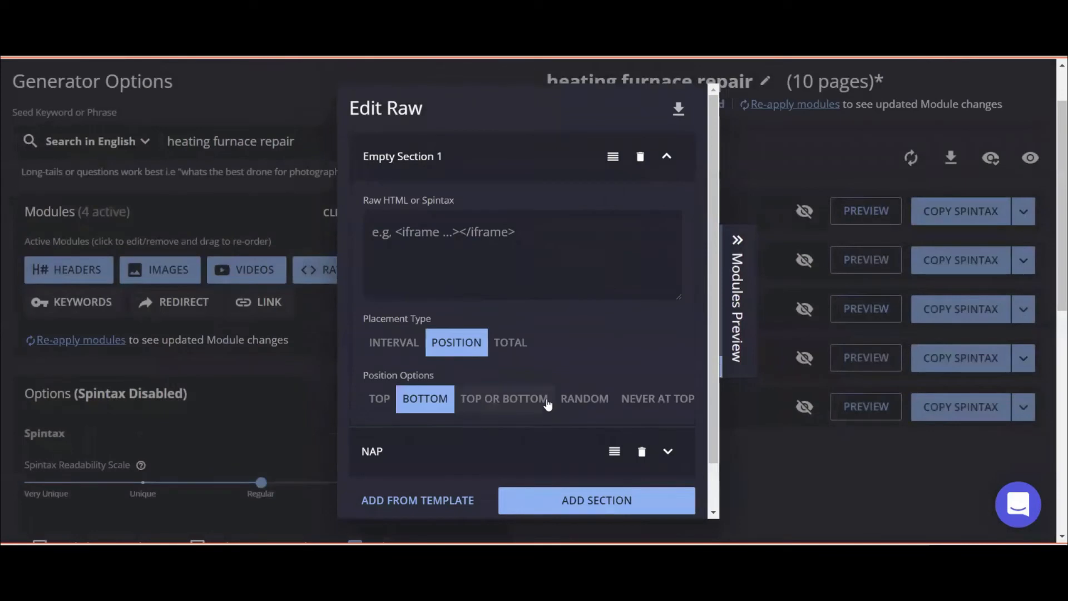
scroll(547, 405, down, 1)
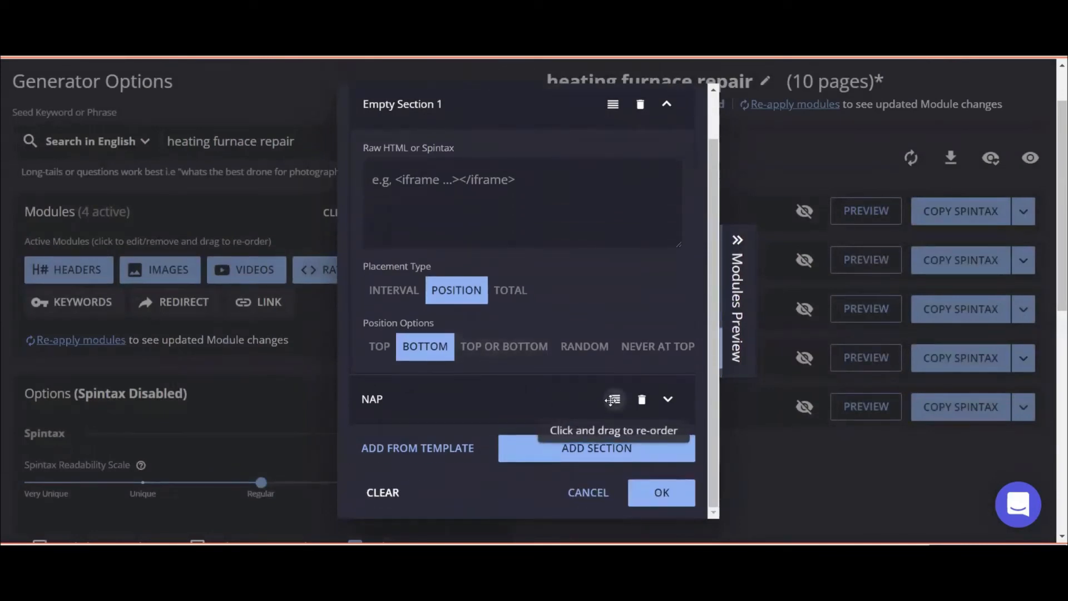
click(611, 399)
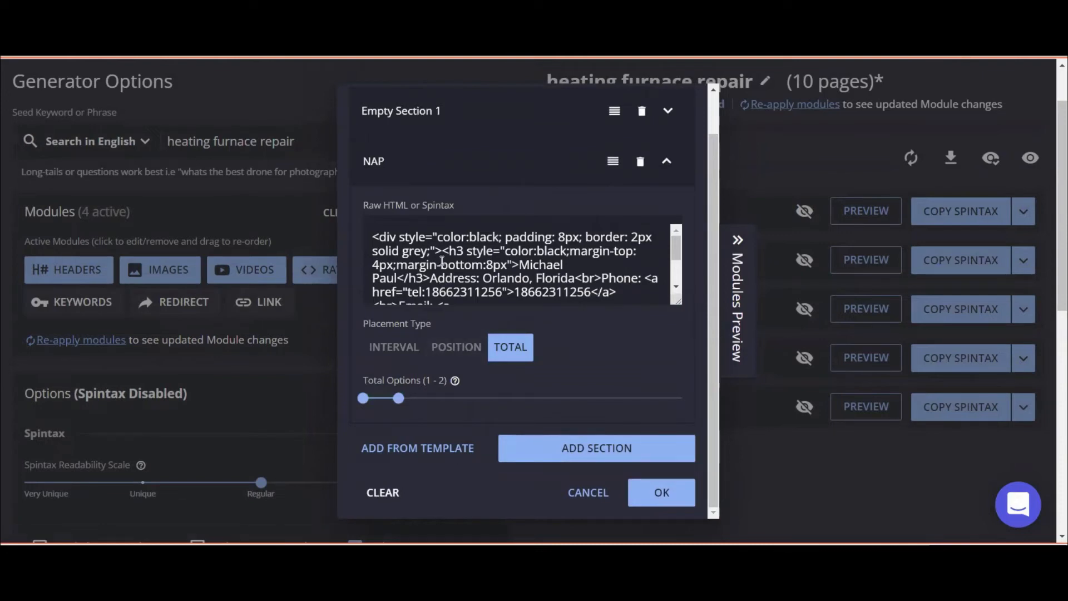
key(ctrl+a)
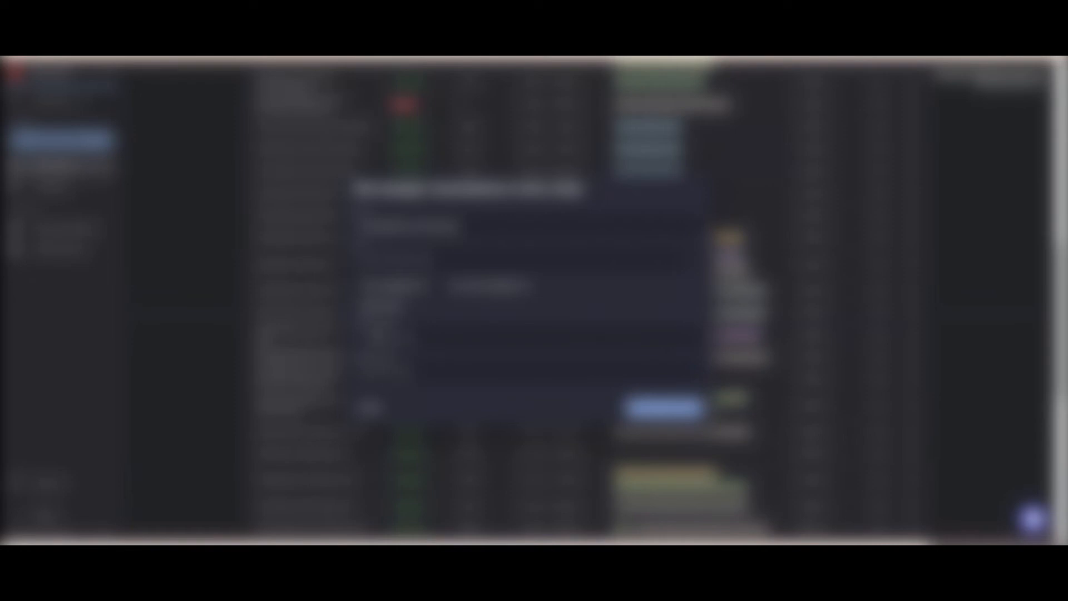
Paste the NAP HTML into the dialog's text box, confirm it, and go to the Menterprise home page.
key(ctrl+v)
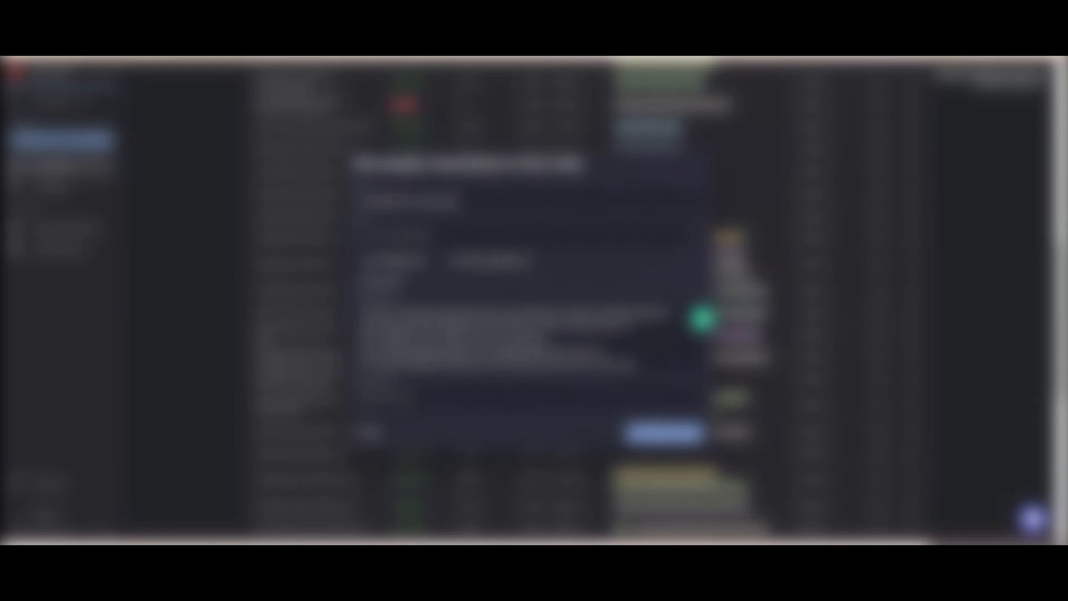
click(688, 438)
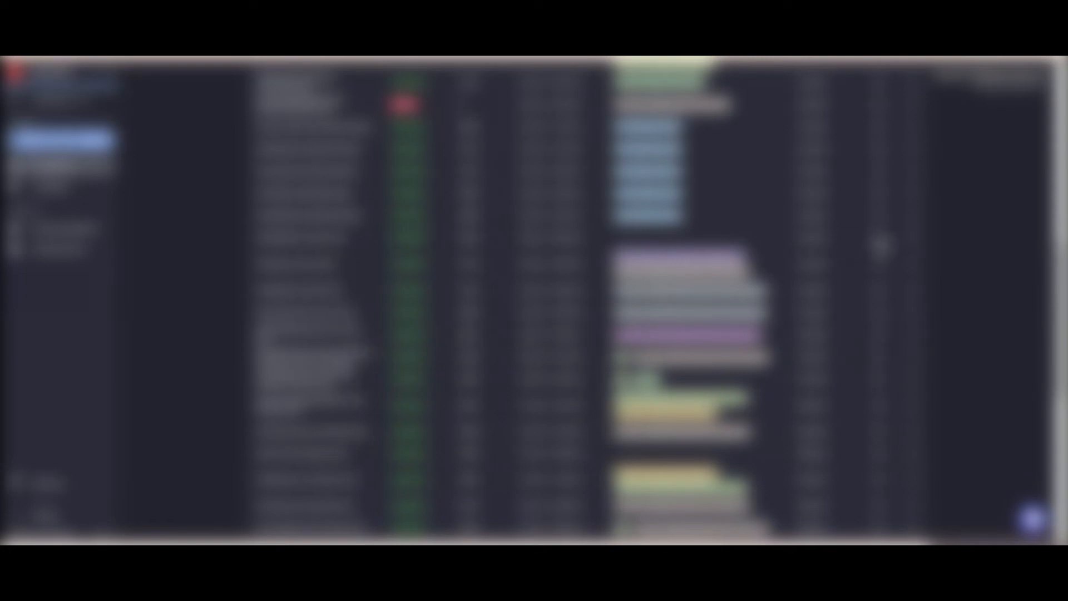
click(879, 243)
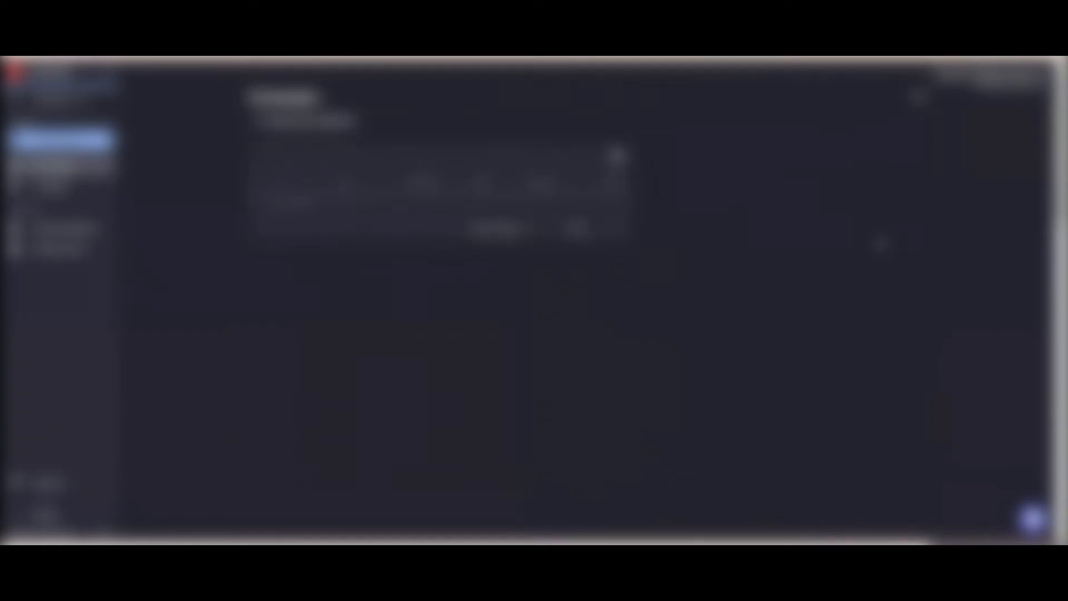
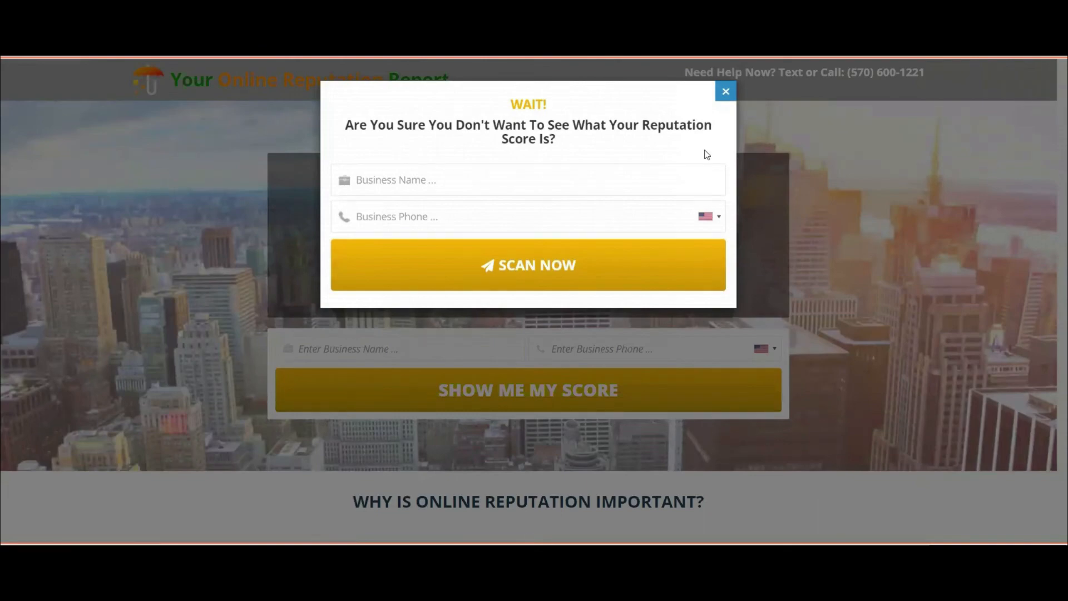
Dismiss the 'WAIT!' exit popup on the Your Online Reputation Report page.
key(Escape)
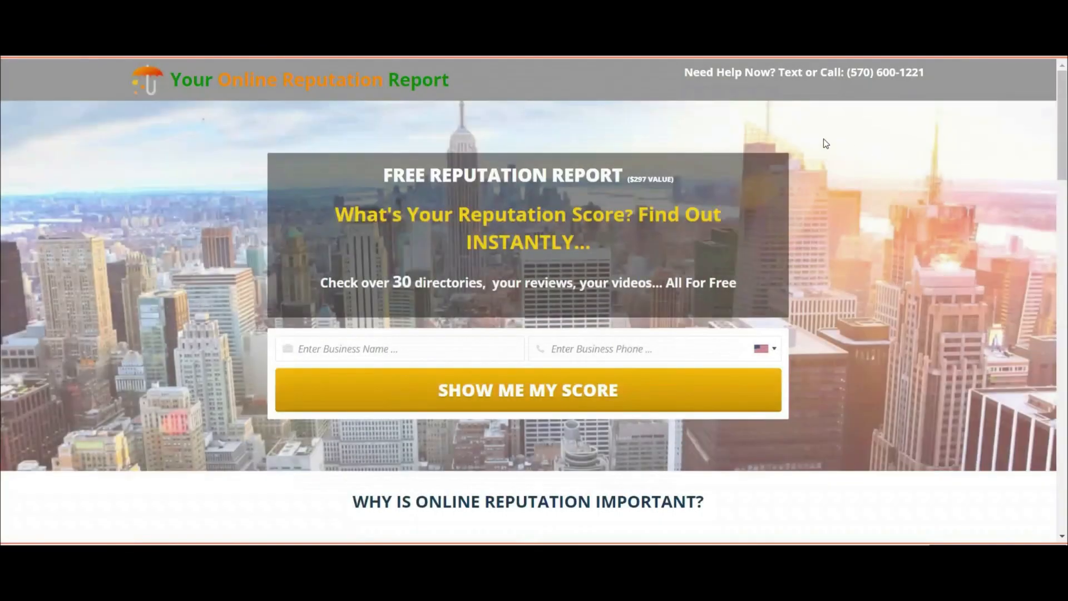
scroll(556, 334, down, 4)
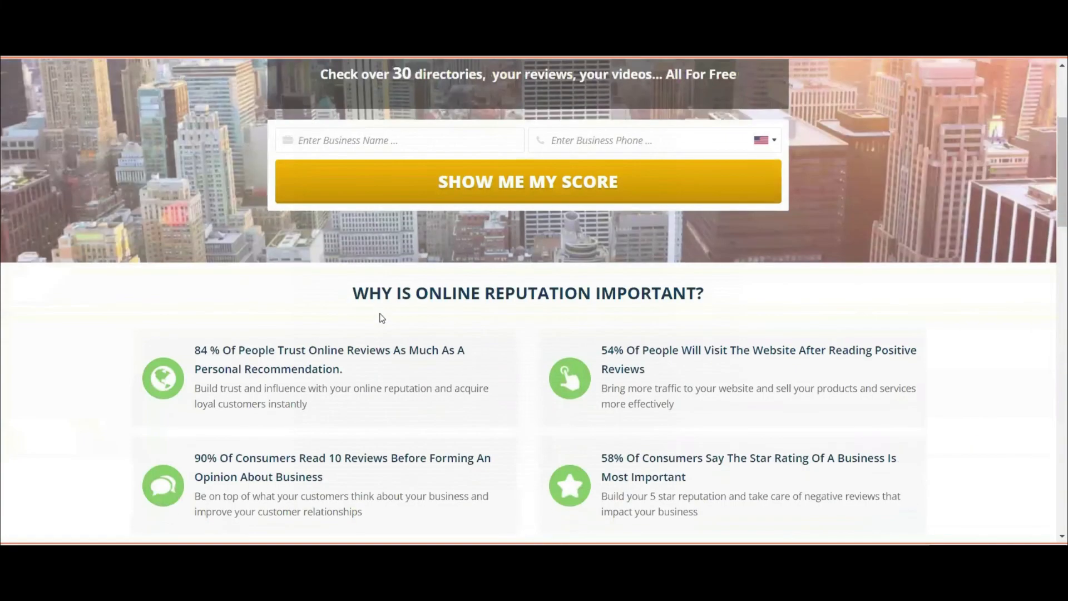
scroll(395, 289, up, 4)
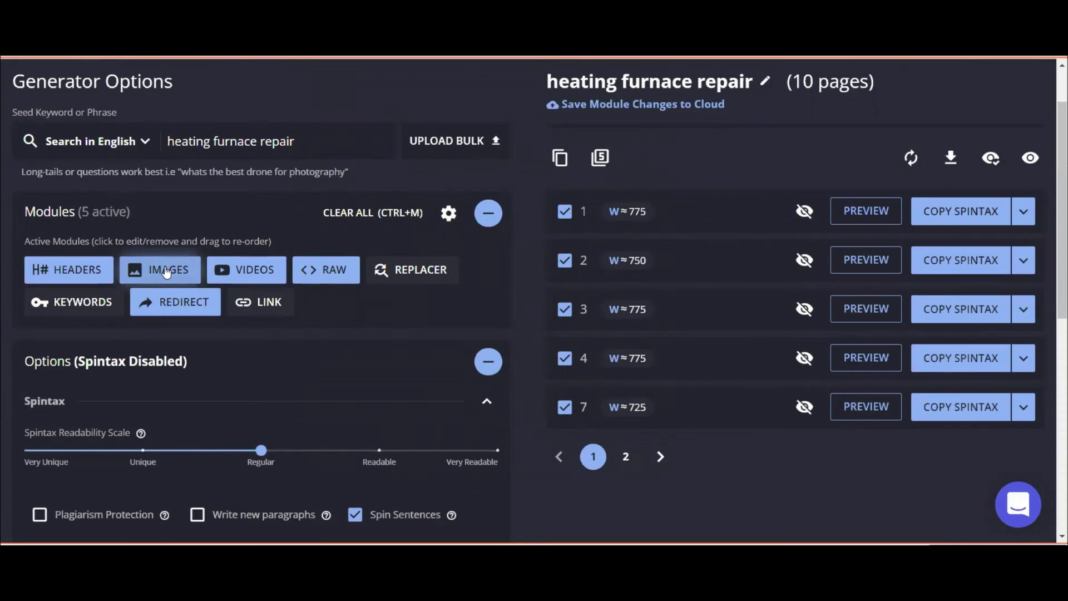
Review the scraped image URLs and the YouTube video list, keeping both unchanged.
click(167, 271)
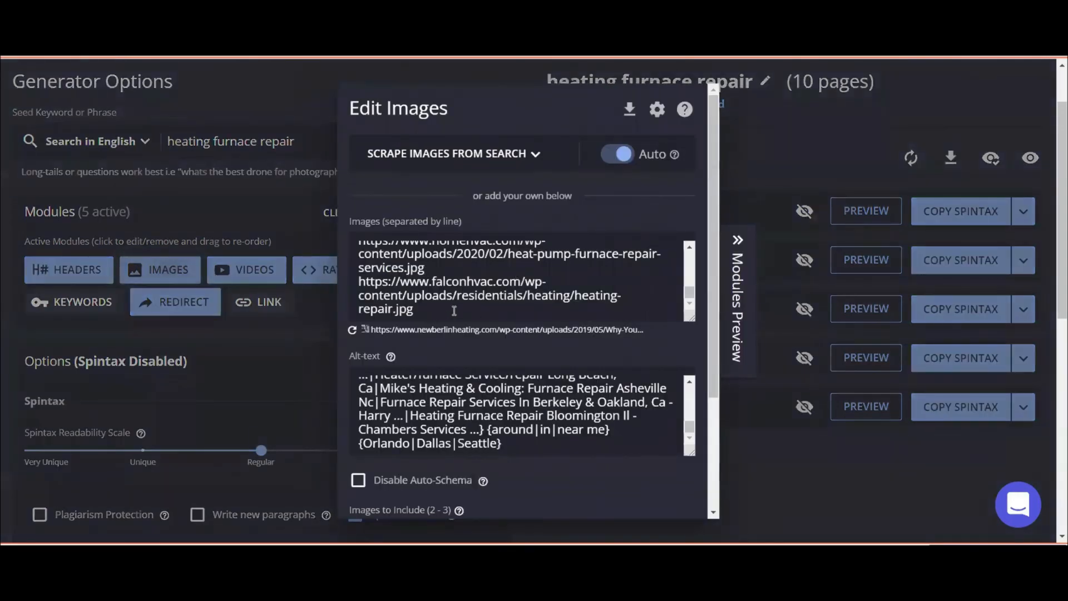
drag(454, 310, 385, 309)
drag(344, 252, 376, 293)
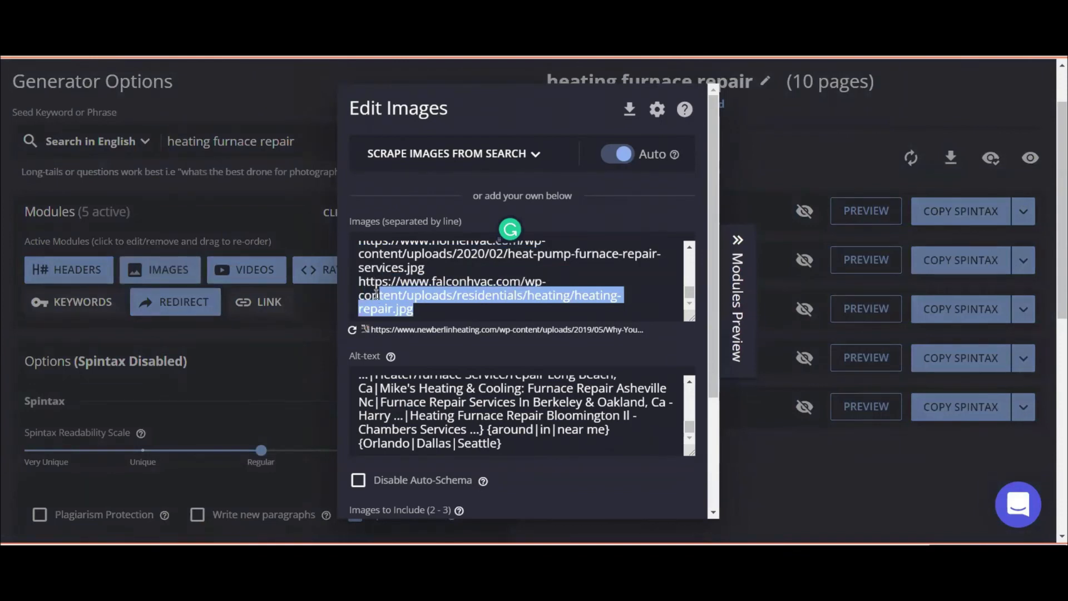
scroll(600, 468, down, 3)
click(661, 492)
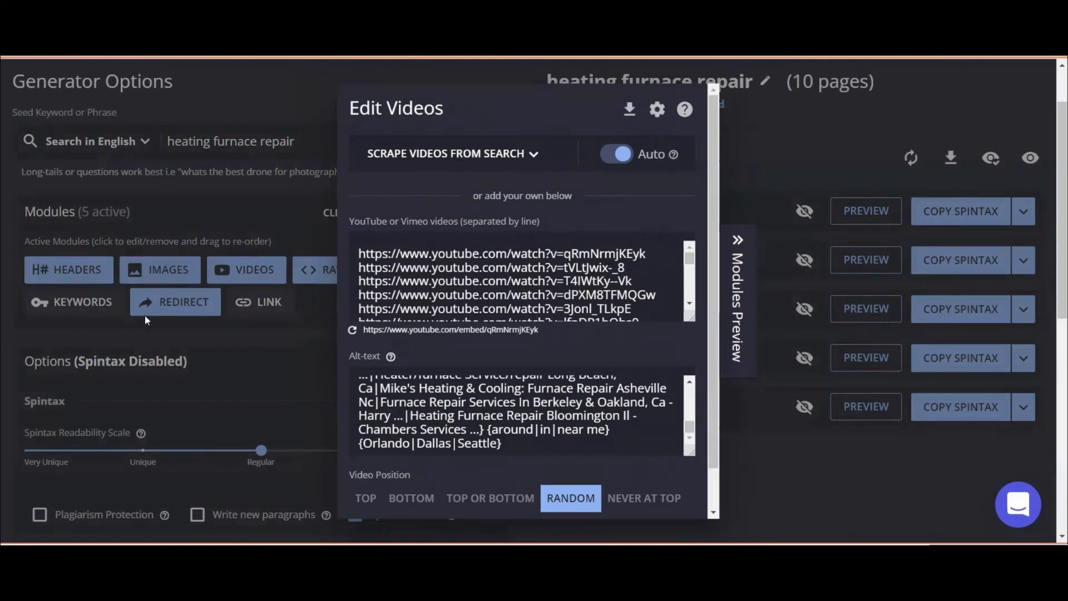
scroll(626, 467, down, 1)
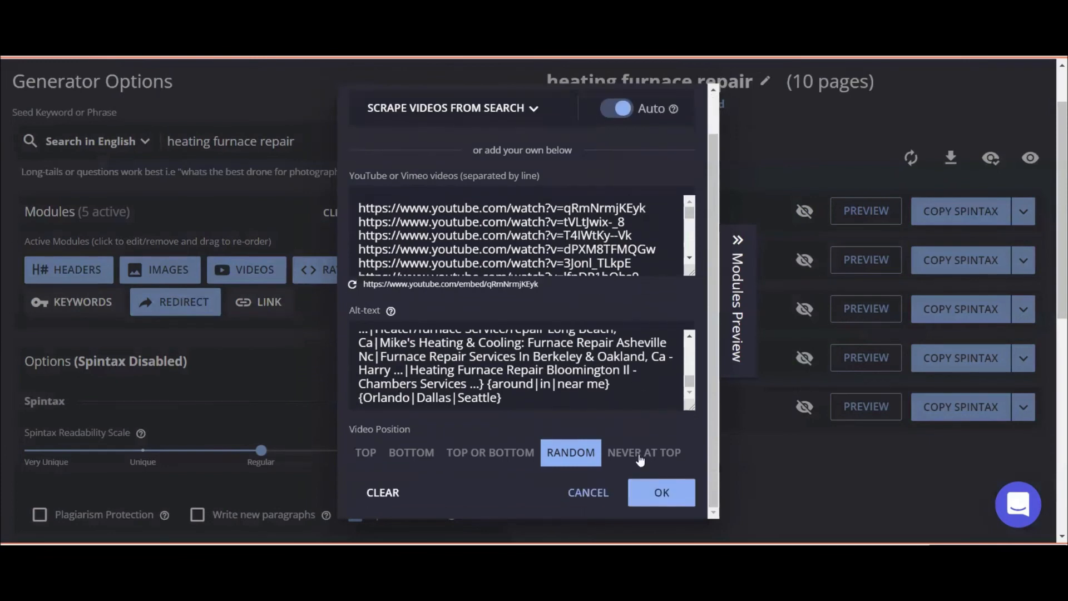
click(643, 489)
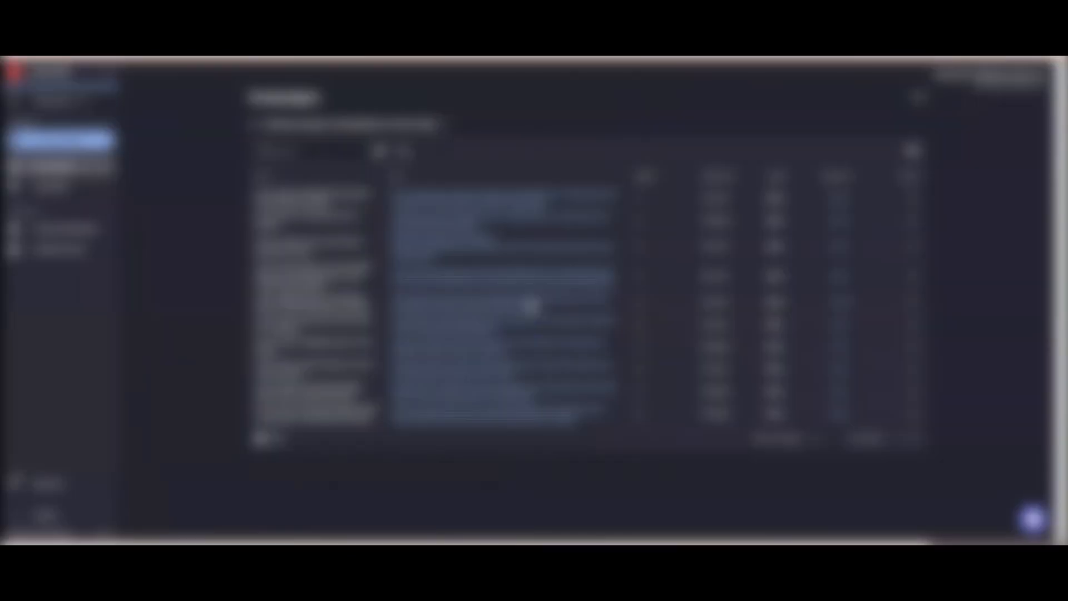
Go back to the overview list and open a saved entry's details to show its full text.
click(251, 128)
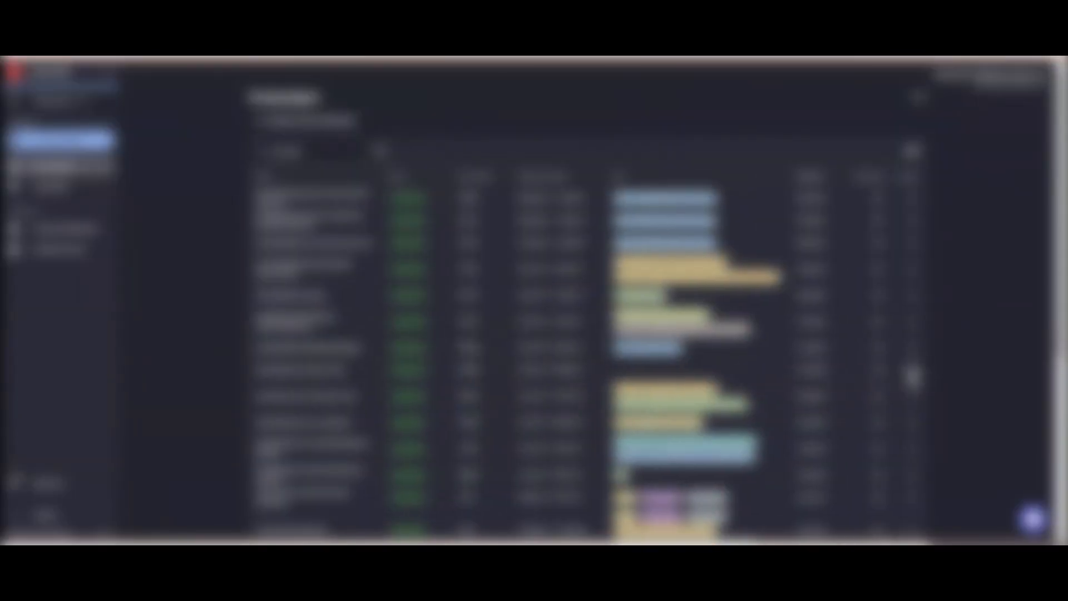
click(910, 369)
click(923, 381)
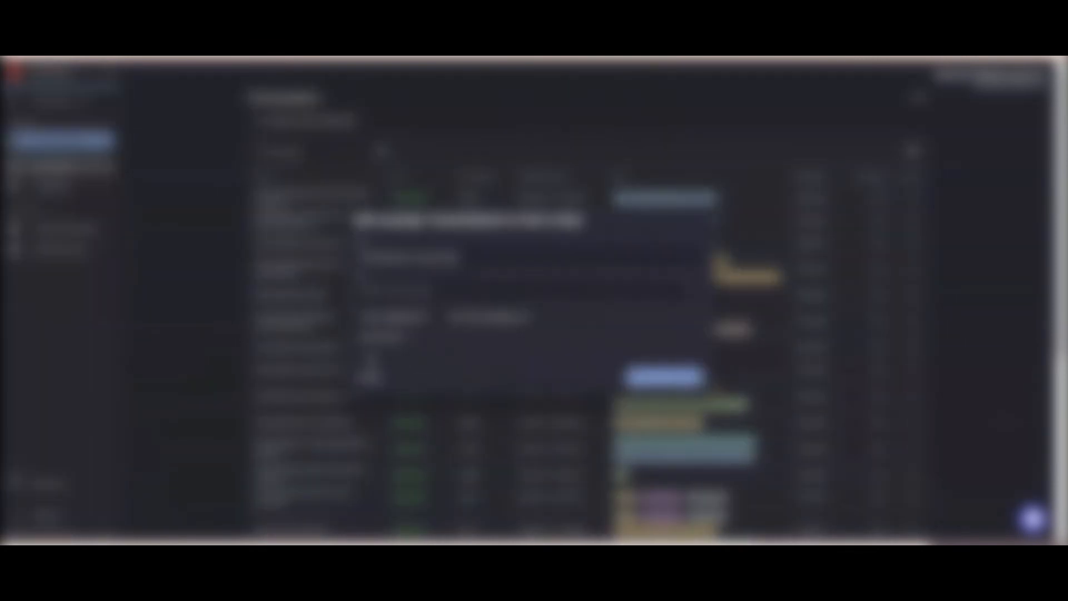
click(393, 338)
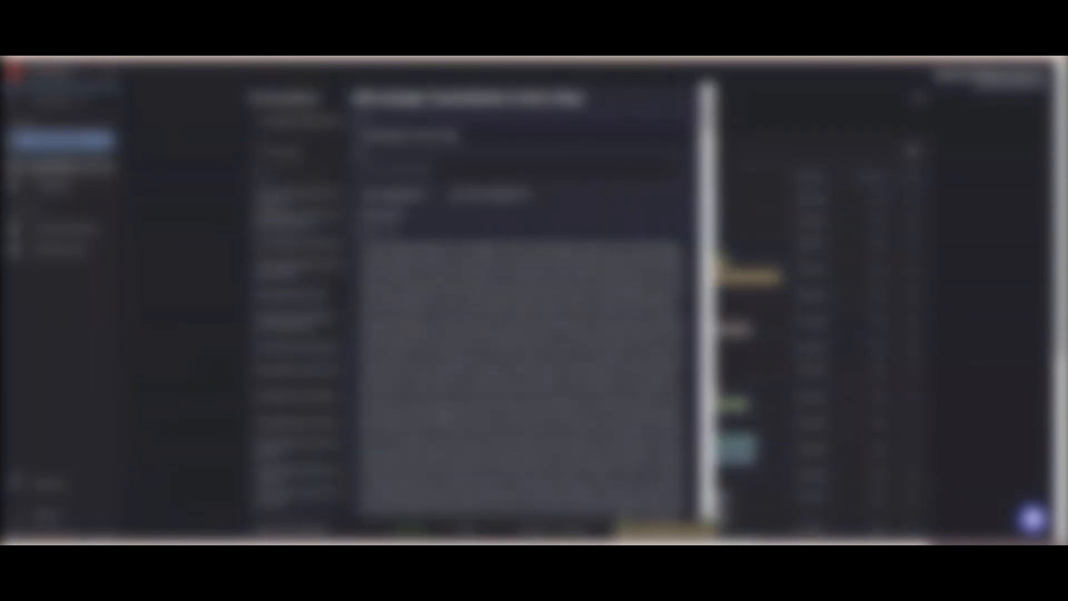
Read through the entry's full article text, then close the content panel.
scroll(521, 406, down, 15)
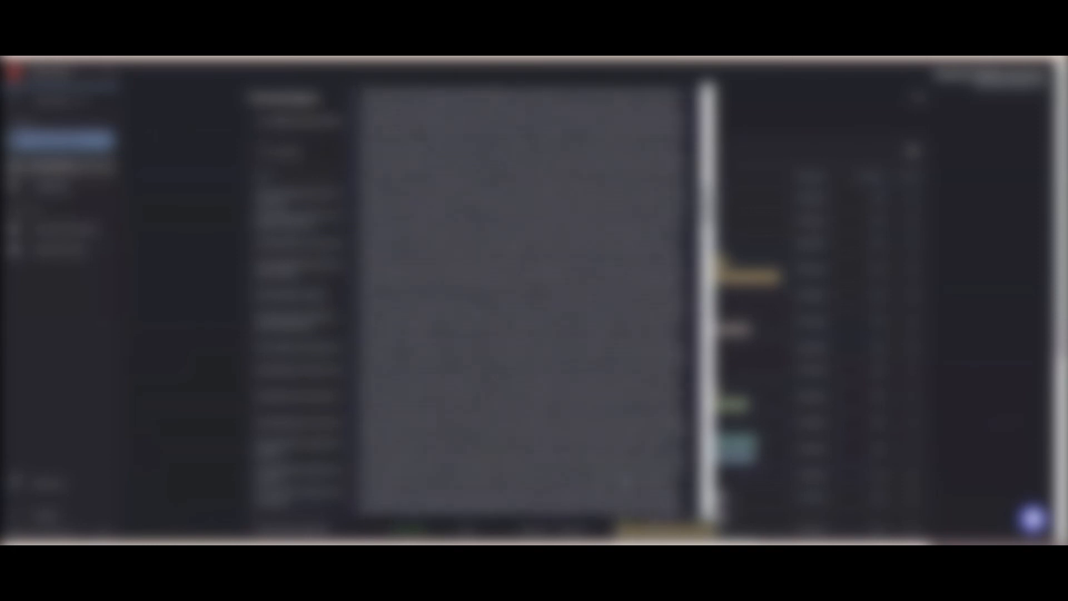
scroll(577, 446, down, 20)
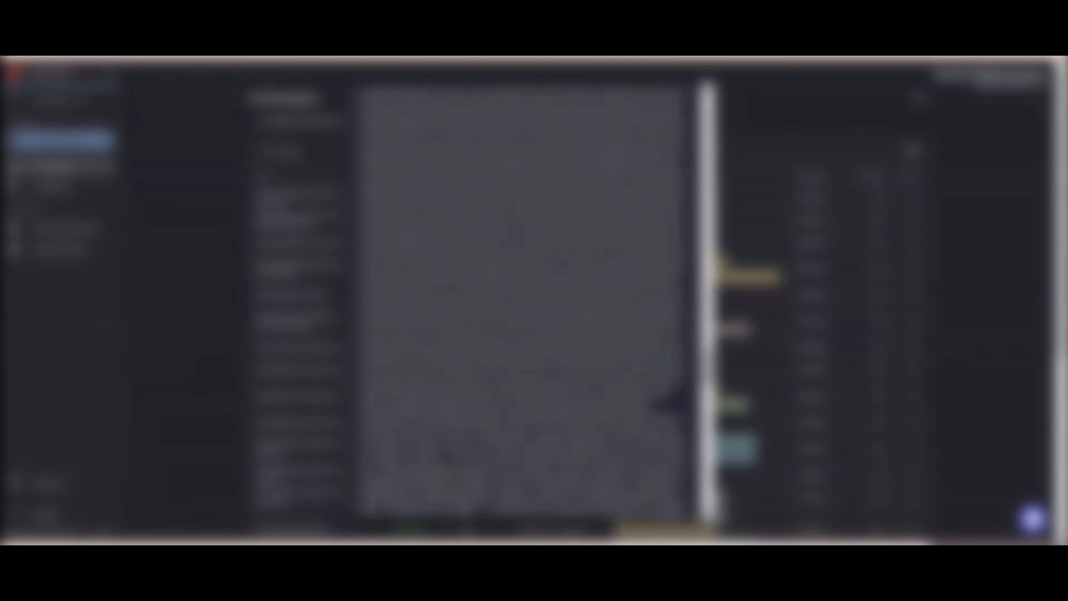
scroll(522, 300, down, 10)
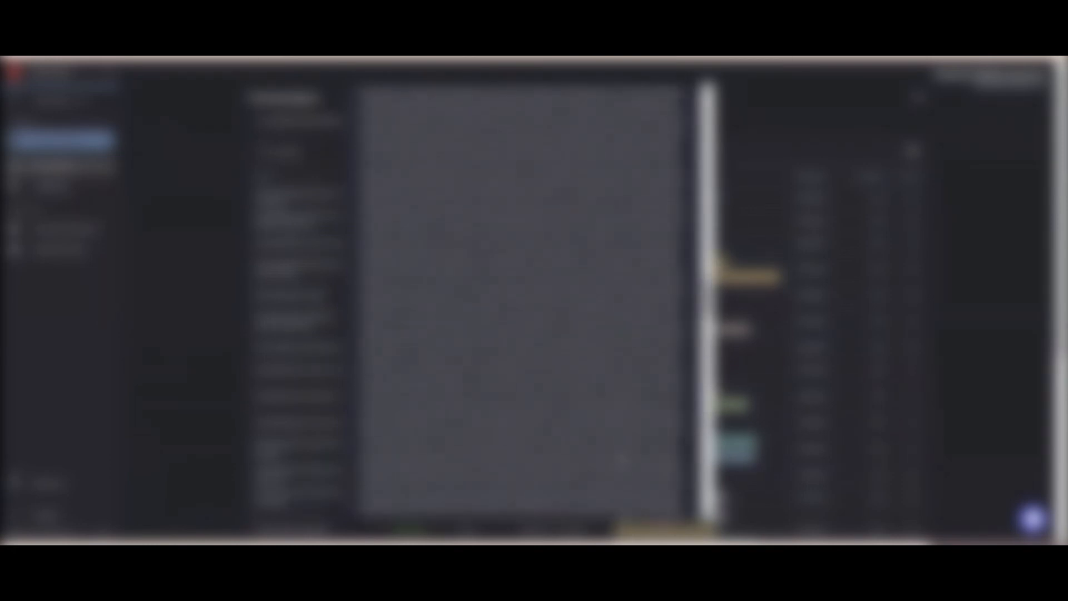
scroll(523, 301, up, 20)
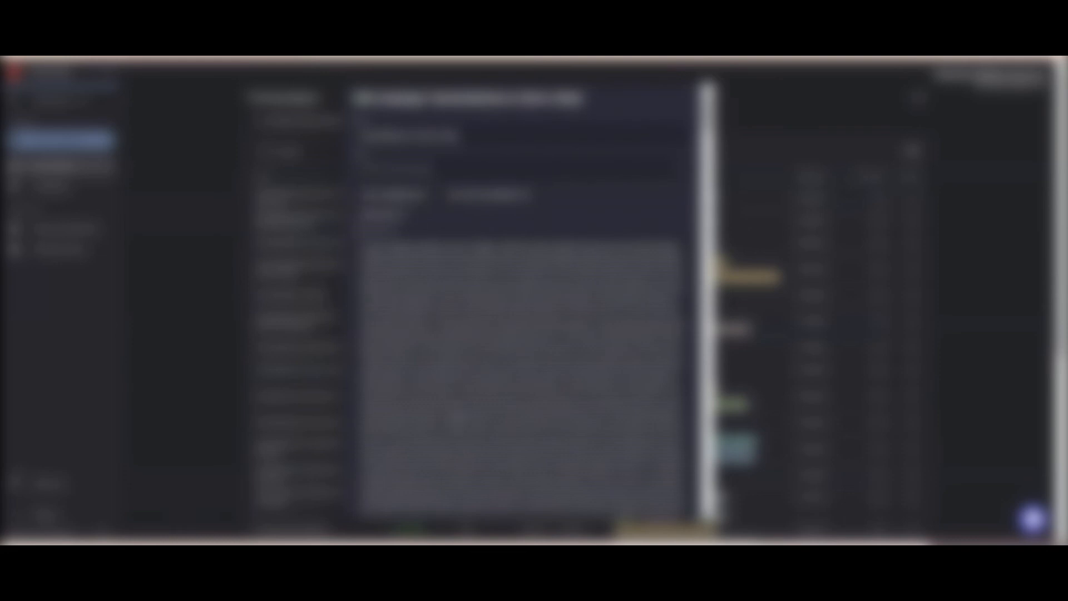
scroll(523, 300, down, 5)
scroll(459, 416, down, 10)
scroll(459, 416, down, 10)
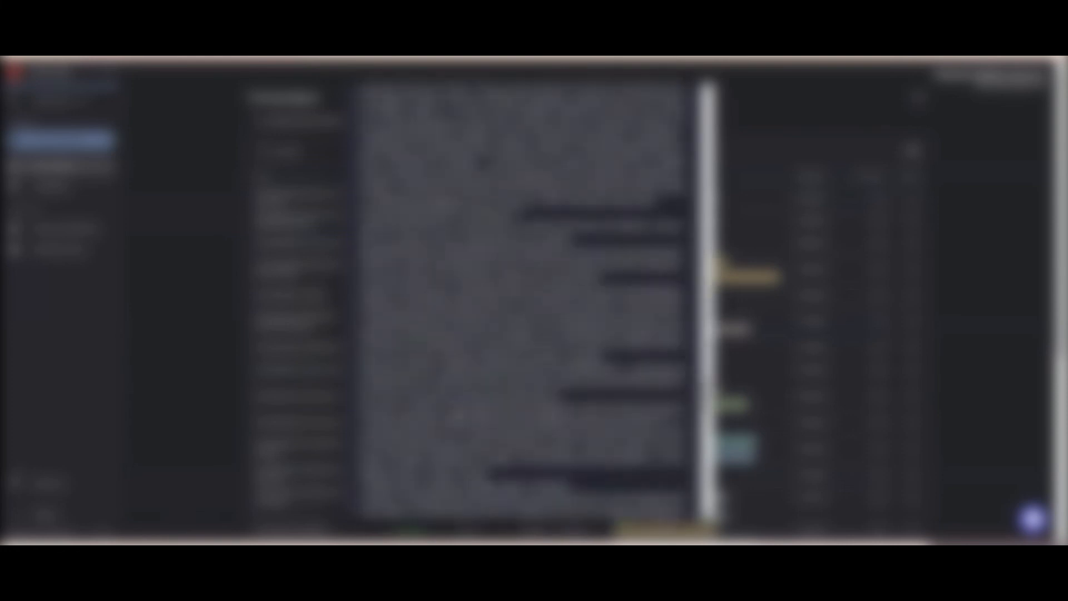
scroll(523, 300, down, 5)
scroll(523, 300, down, 10)
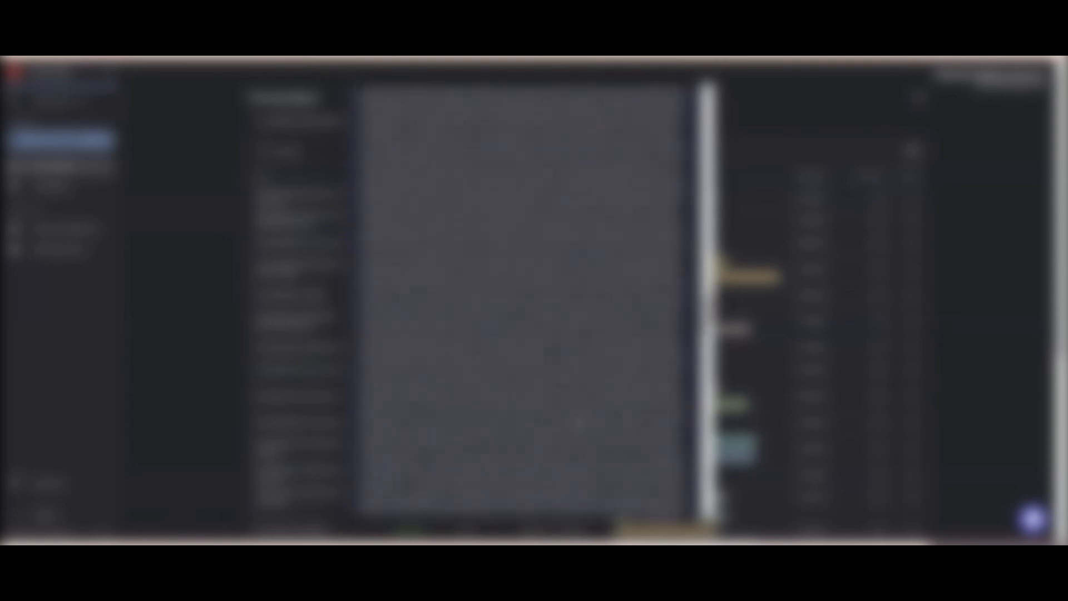
scroll(522, 300, down, 8)
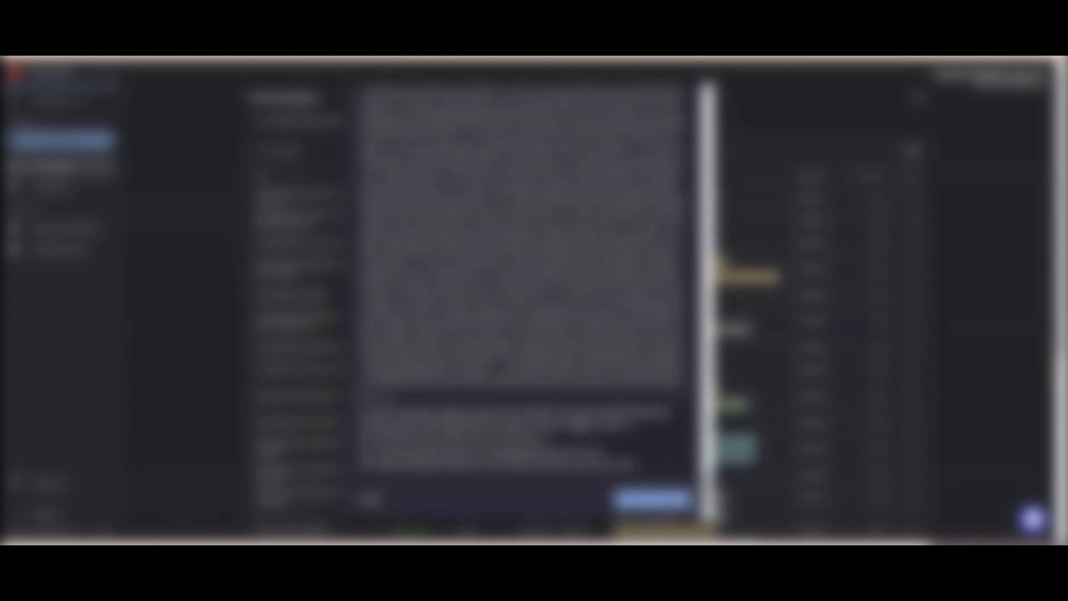
scroll(523, 301, up, 10)
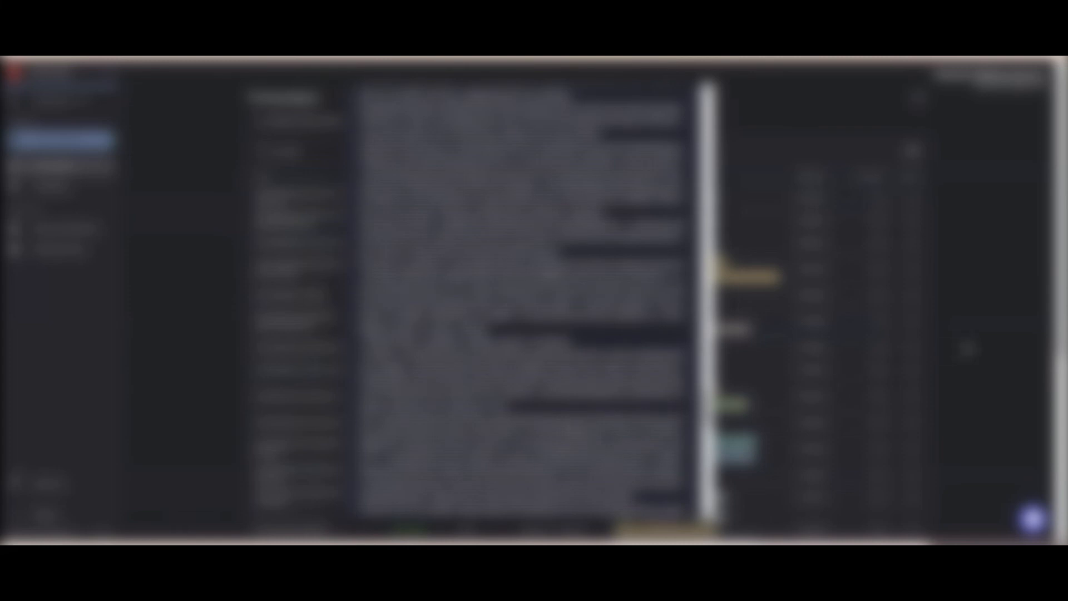
click(967, 347)
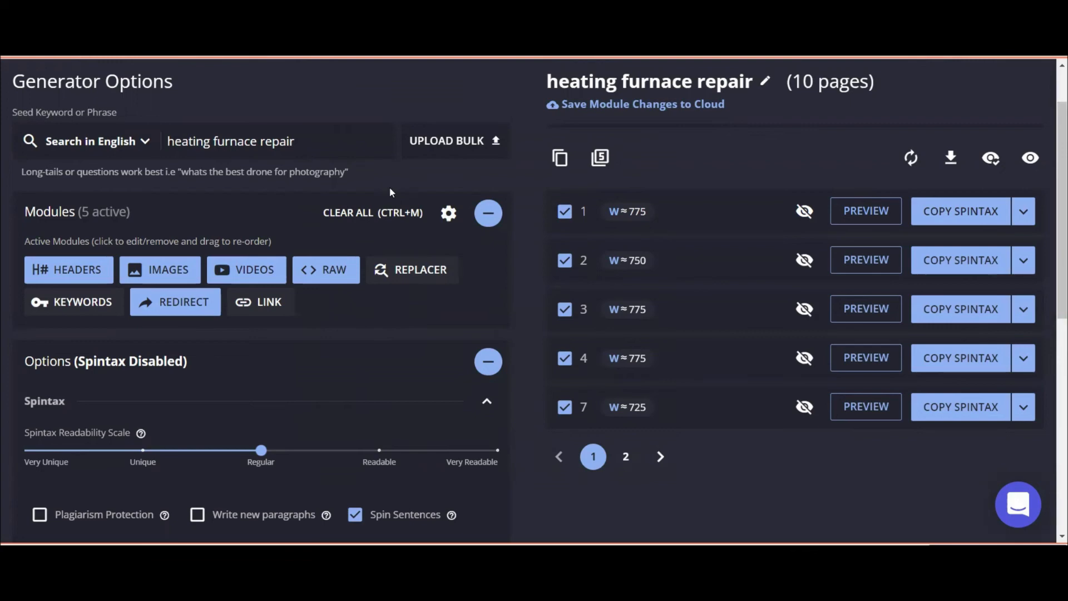
scroll(68, 410, down, 8)
scroll(117, 431, down, 1)
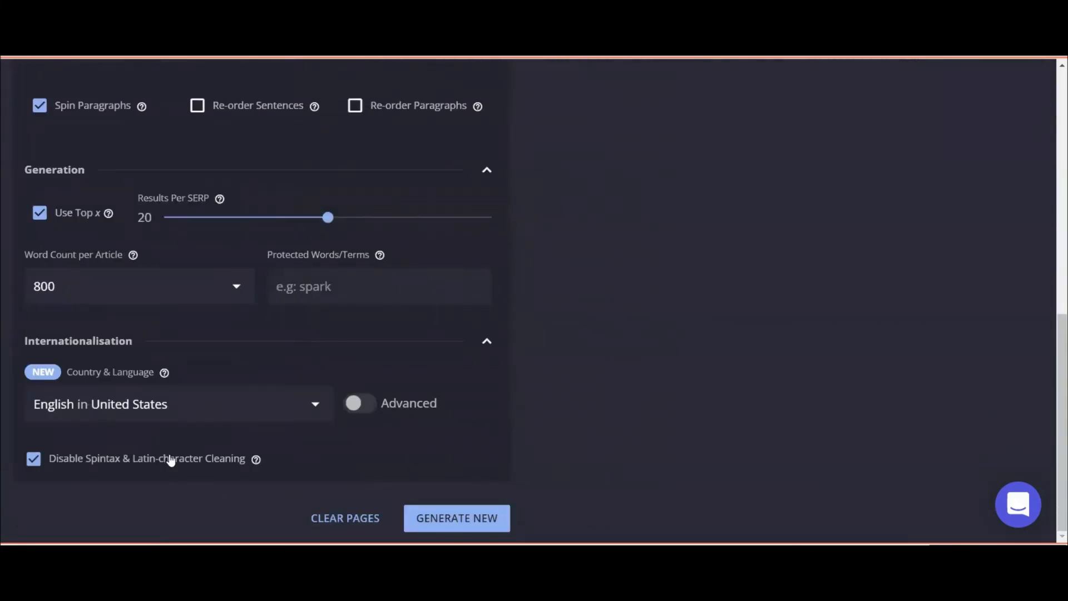
scroll(111, 462, up, 3)
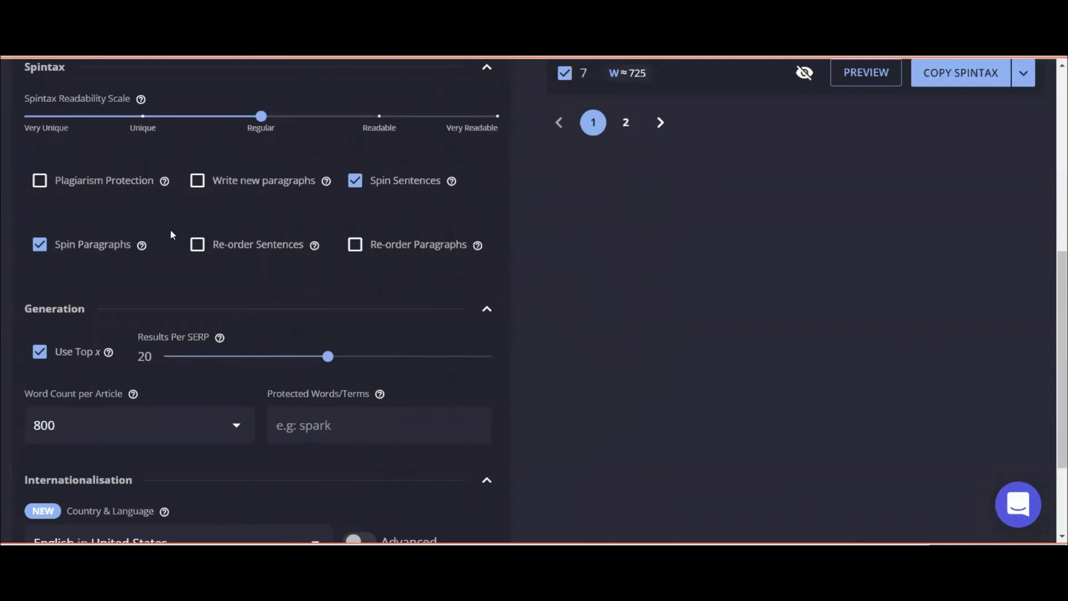
scroll(247, 259, down, 3)
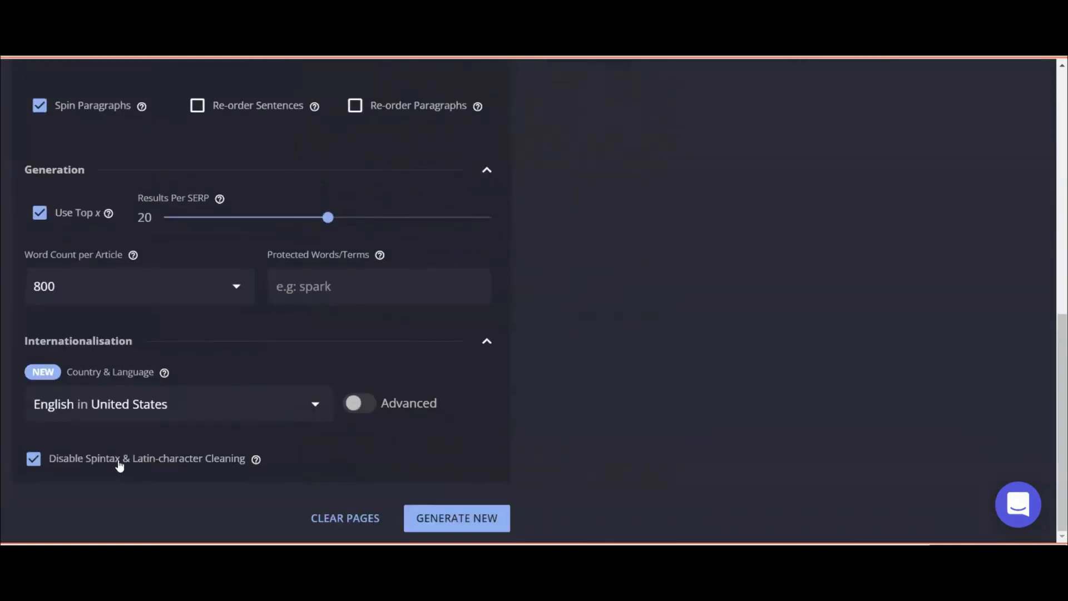
click(32, 462)
scroll(167, 261, up, 3)
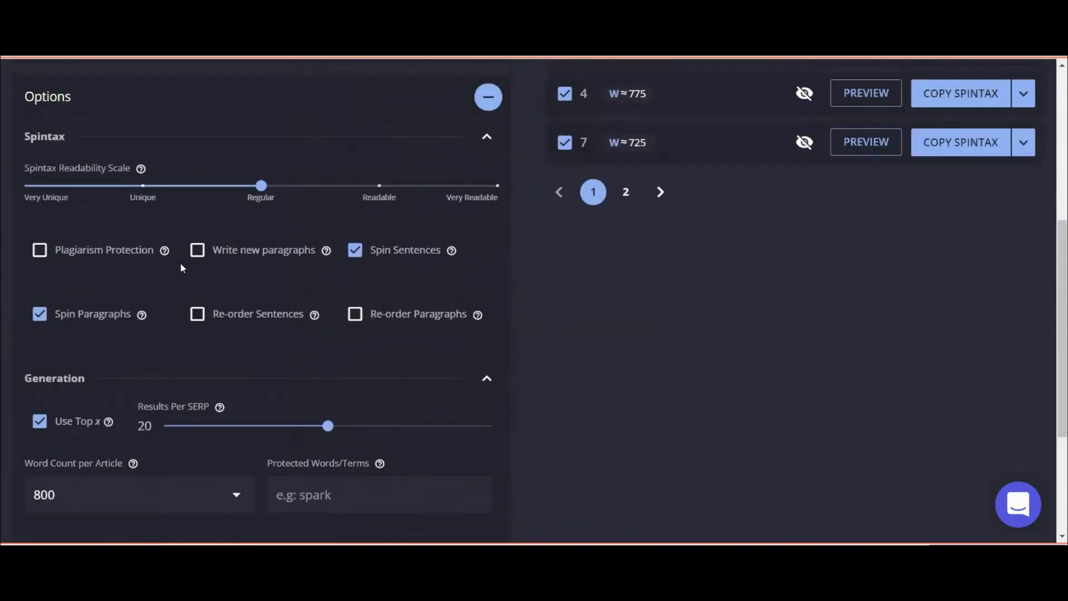
click(198, 249)
click(198, 314)
click(42, 250)
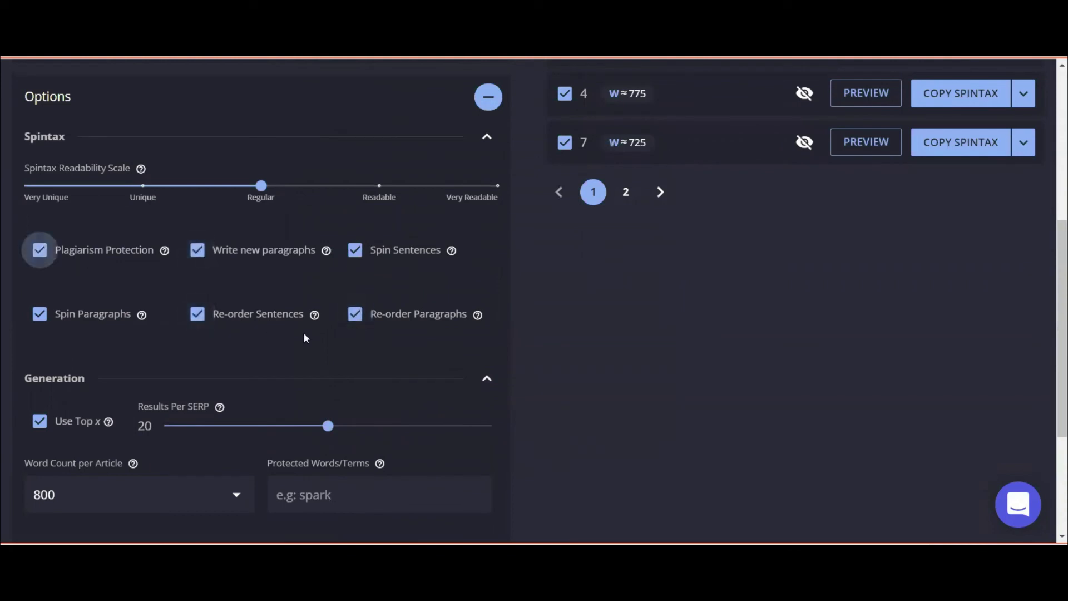
click(40, 251)
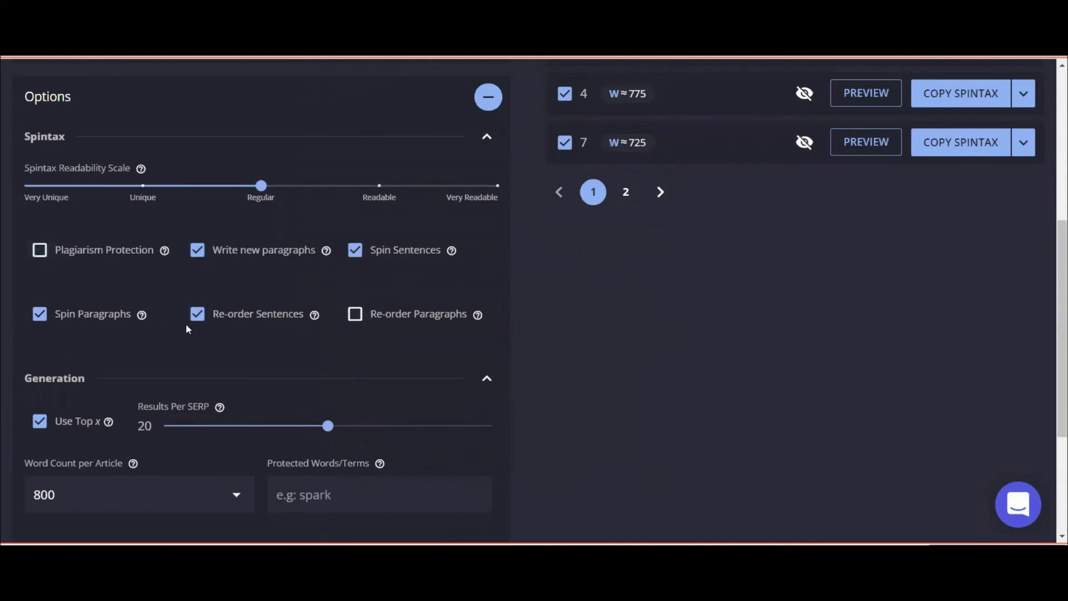
scroll(133, 373, down, 4)
click(32, 459)
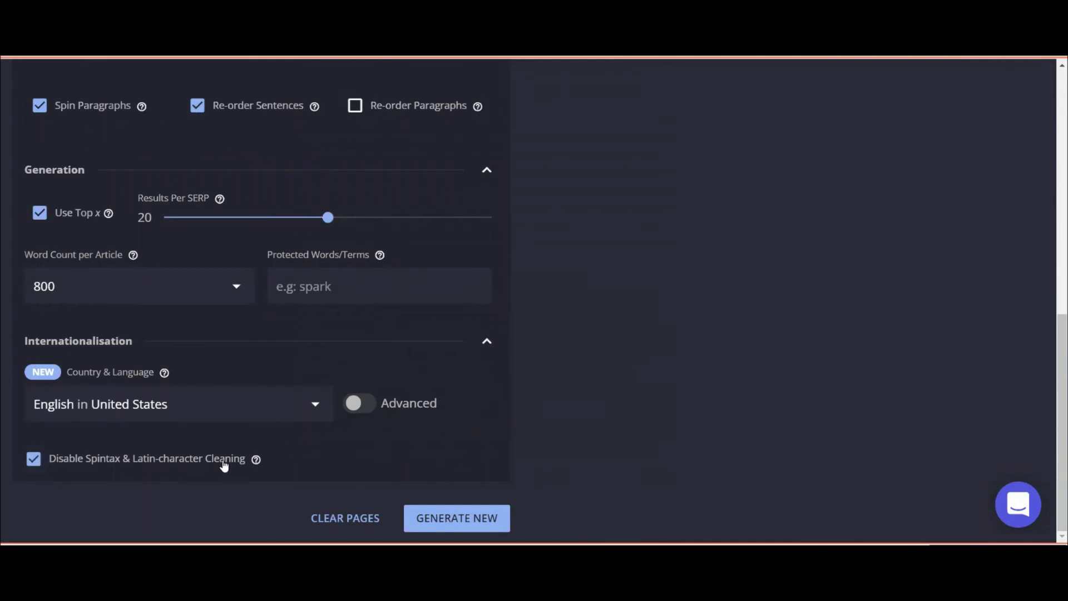
scroll(224, 466, up, 5)
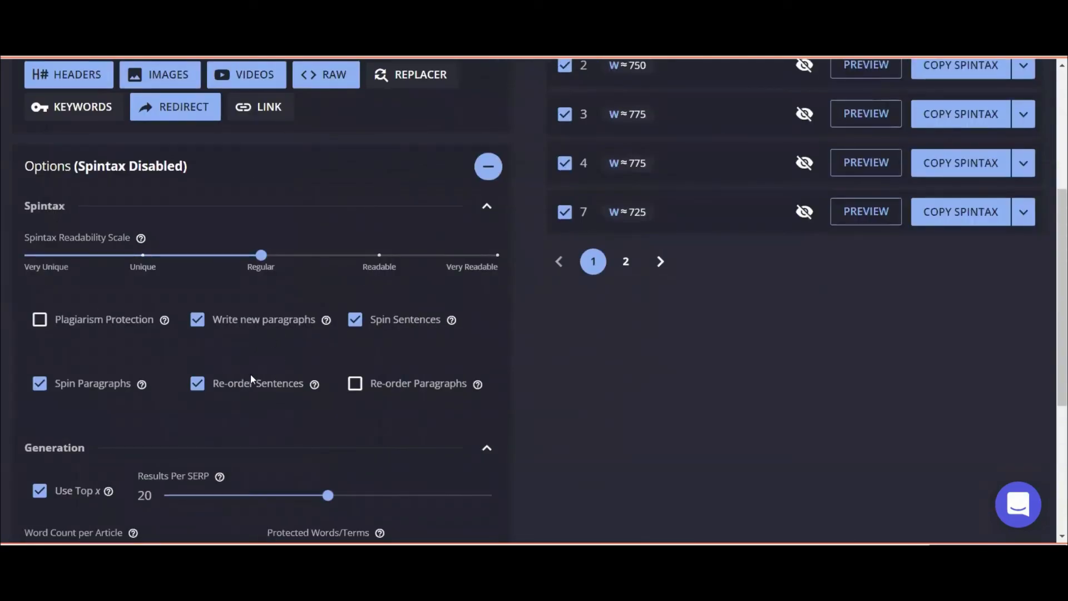
scroll(172, 349, down, 5)
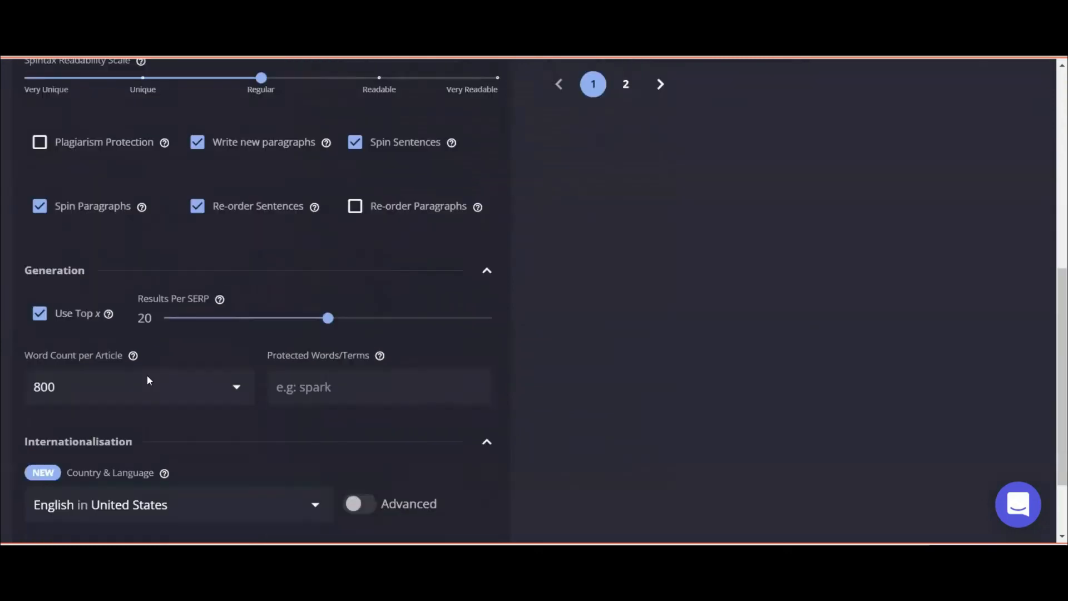
scroll(122, 431, up, 2)
scroll(40, 485, down, 2)
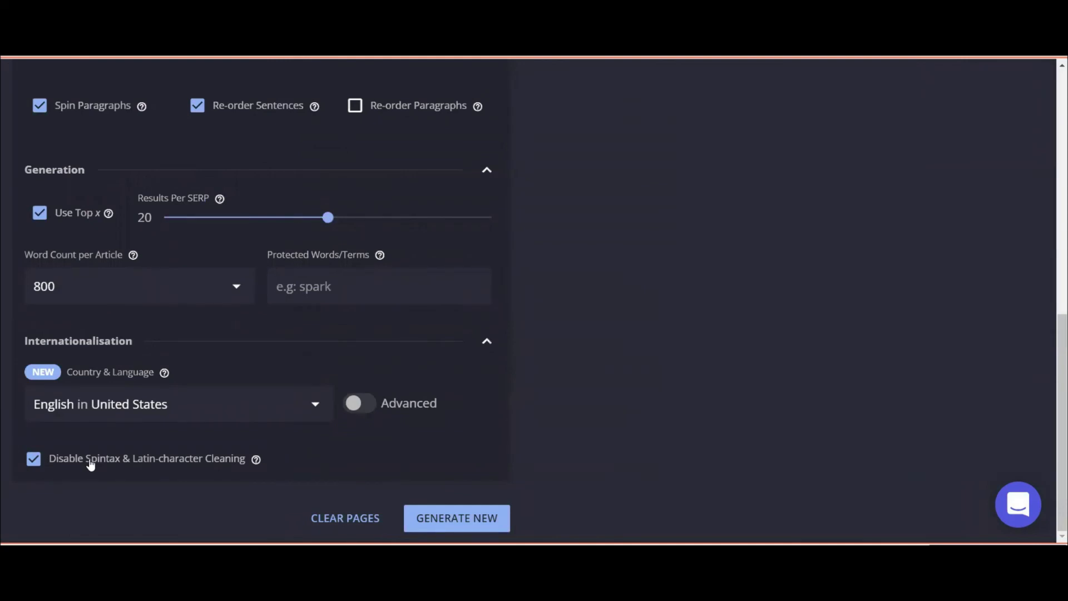
scroll(92, 484, up, 1)
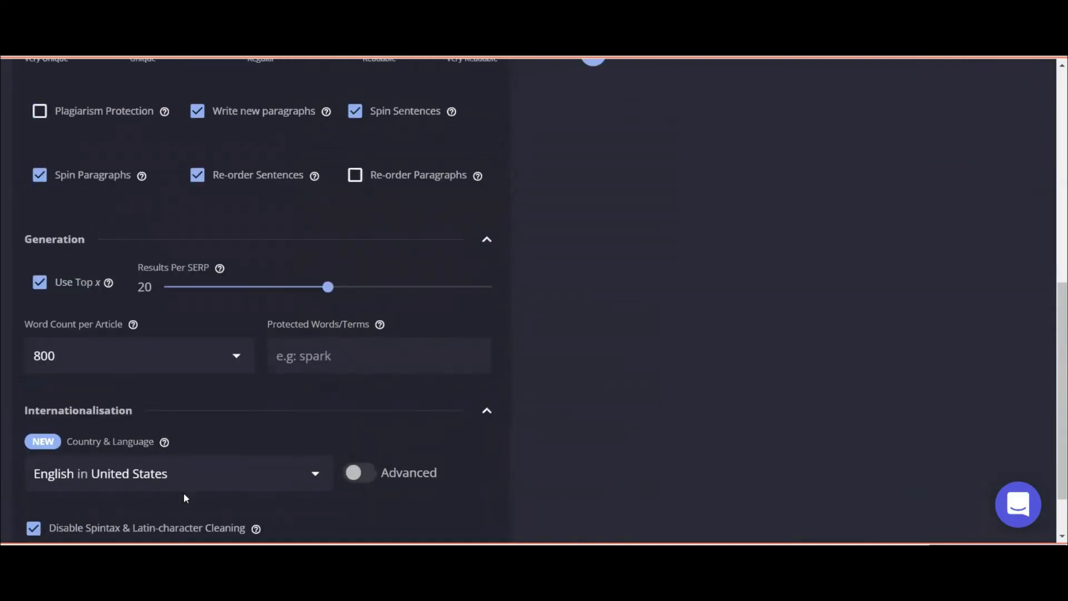
scroll(183, 493, up, 2)
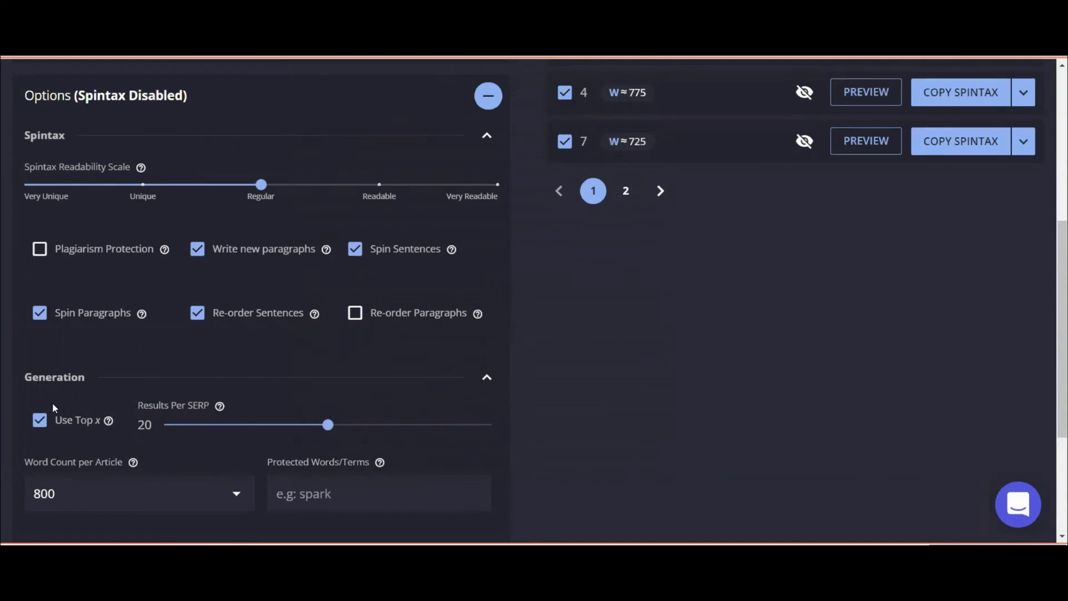
scroll(52, 402, down, 1)
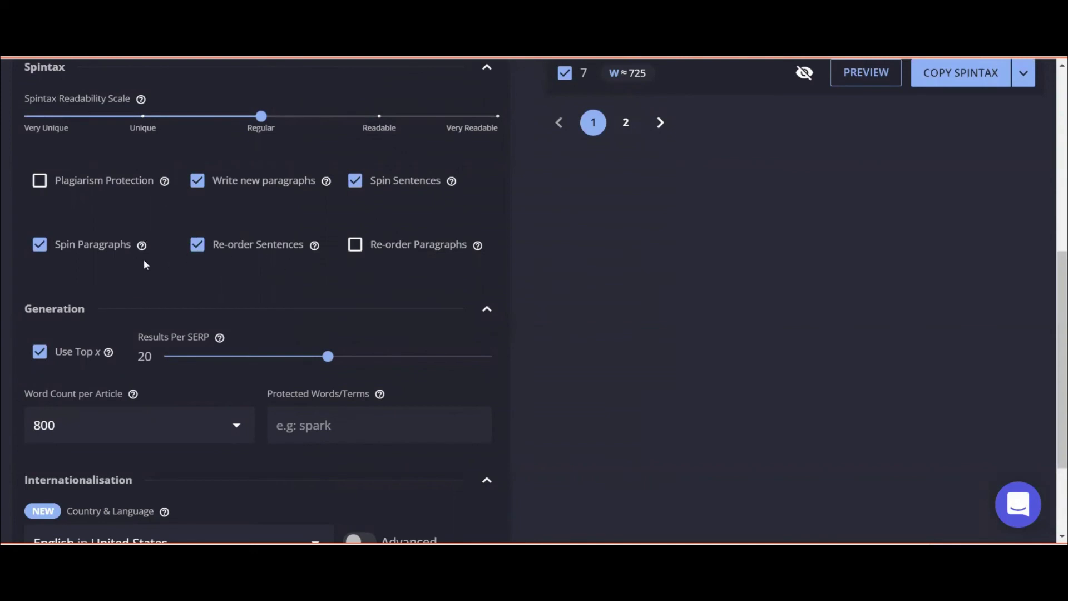
scroll(55, 500, down, 2)
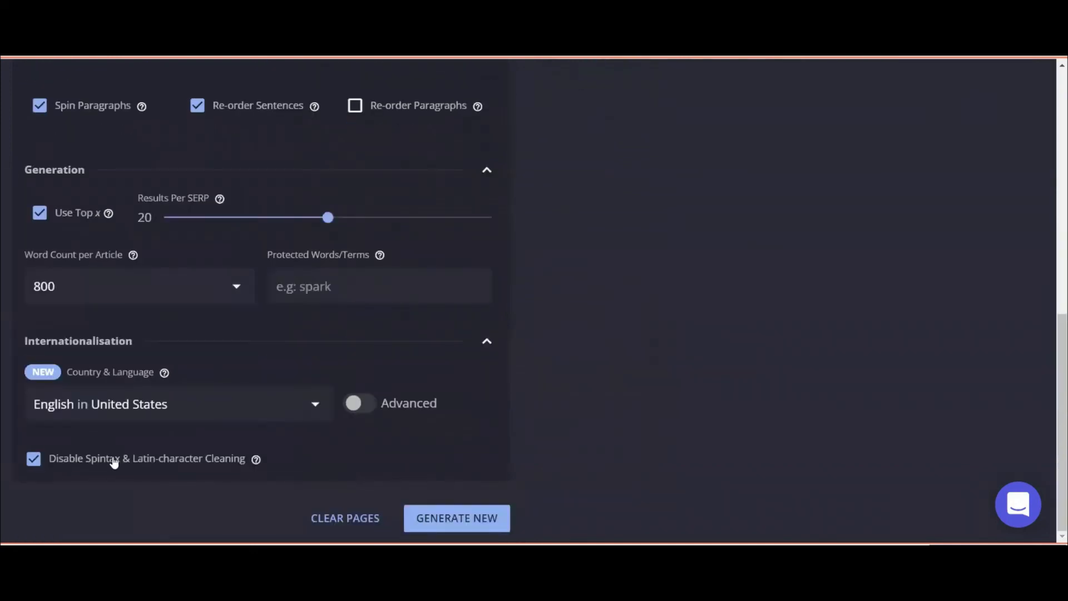
scroll(133, 461, up, 3)
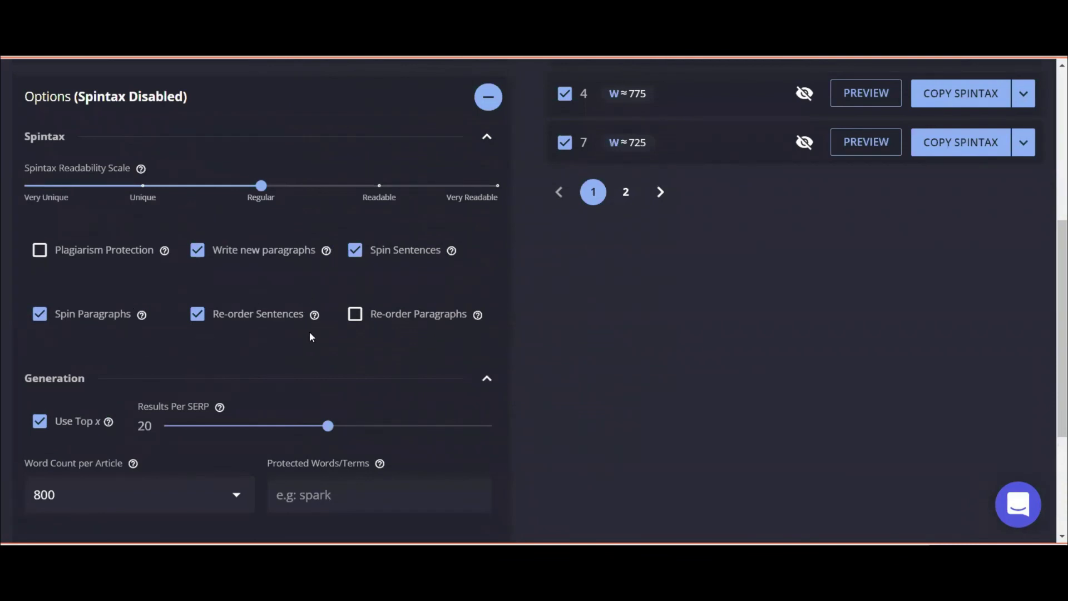
scroll(356, 350, down, 3)
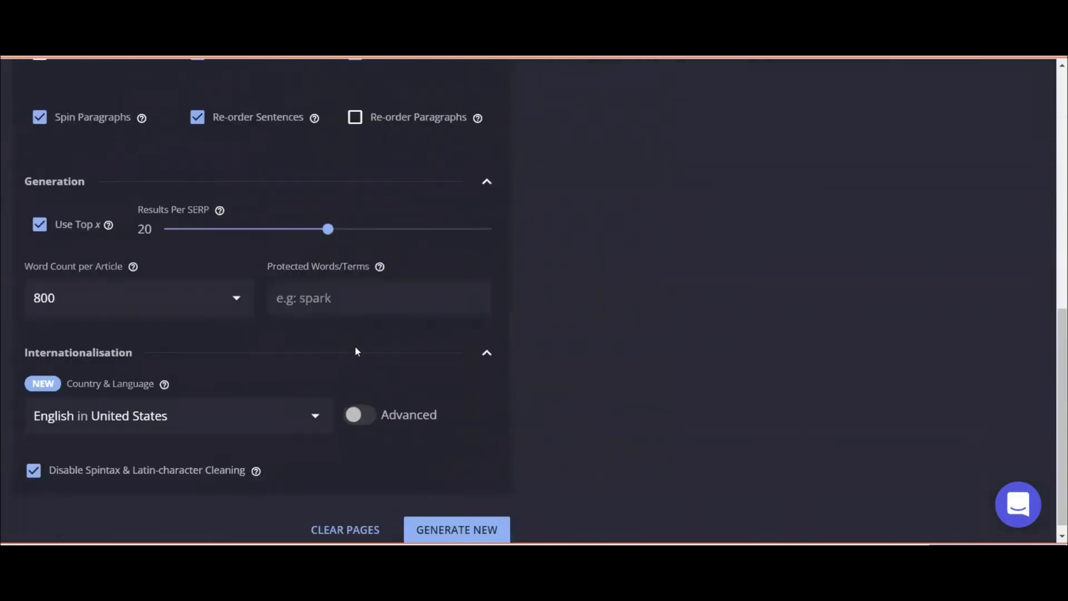
scroll(356, 351, up, 8)
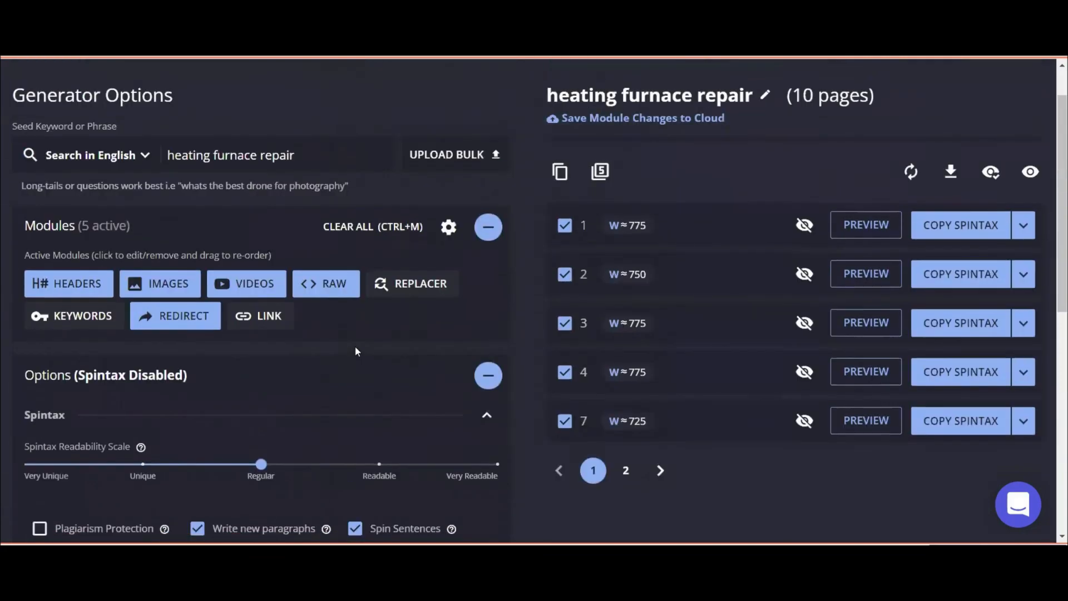
Switch country and language from English in United States to Danish in Germany and generate new articles.
scroll(259, 341, down, 8)
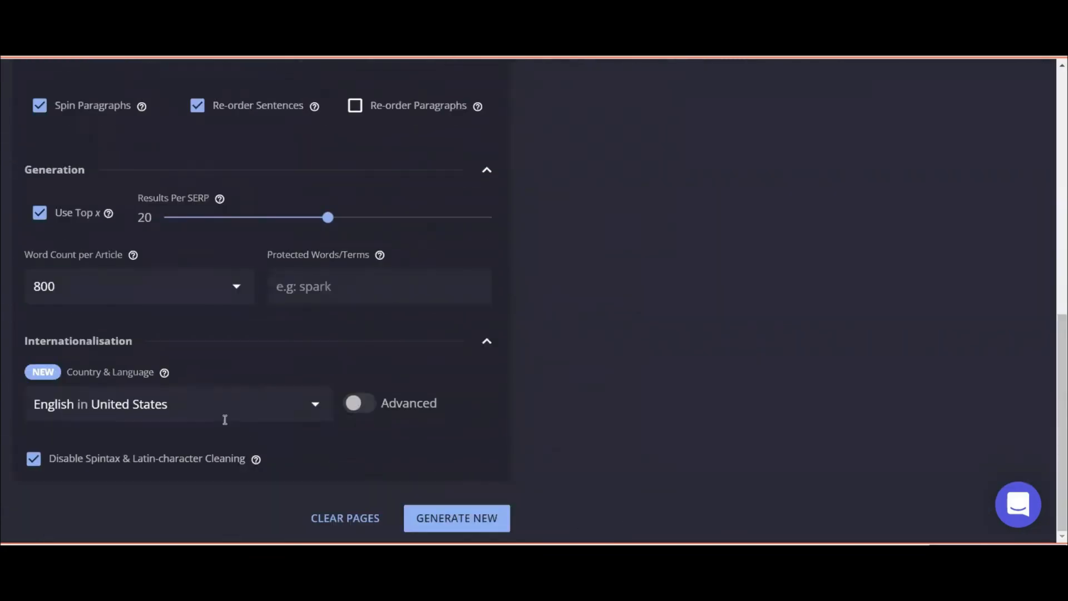
click(225, 410)
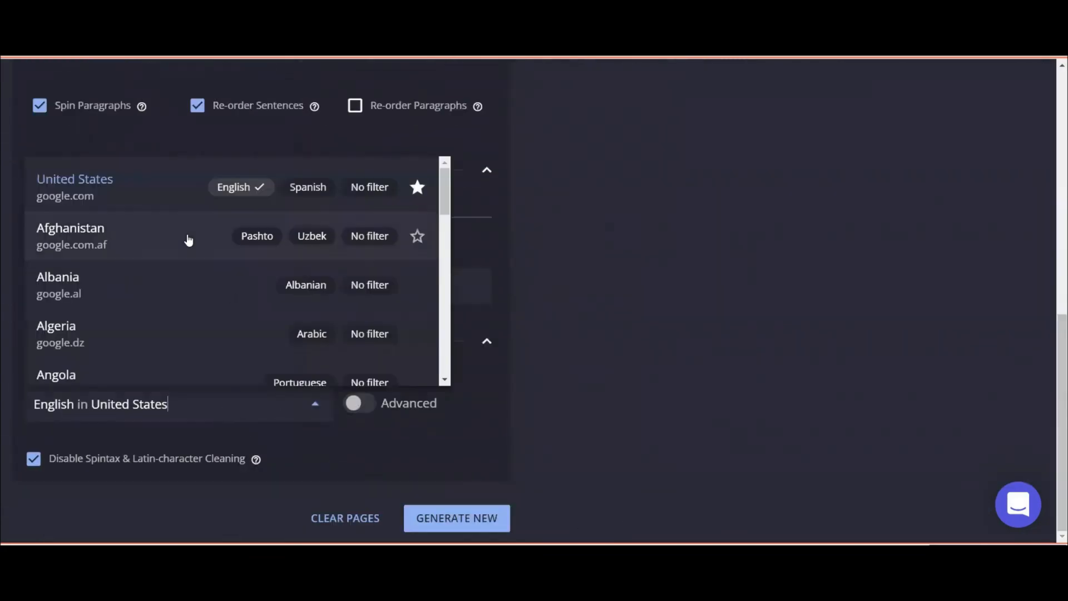
scroll(111, 286, down, 20)
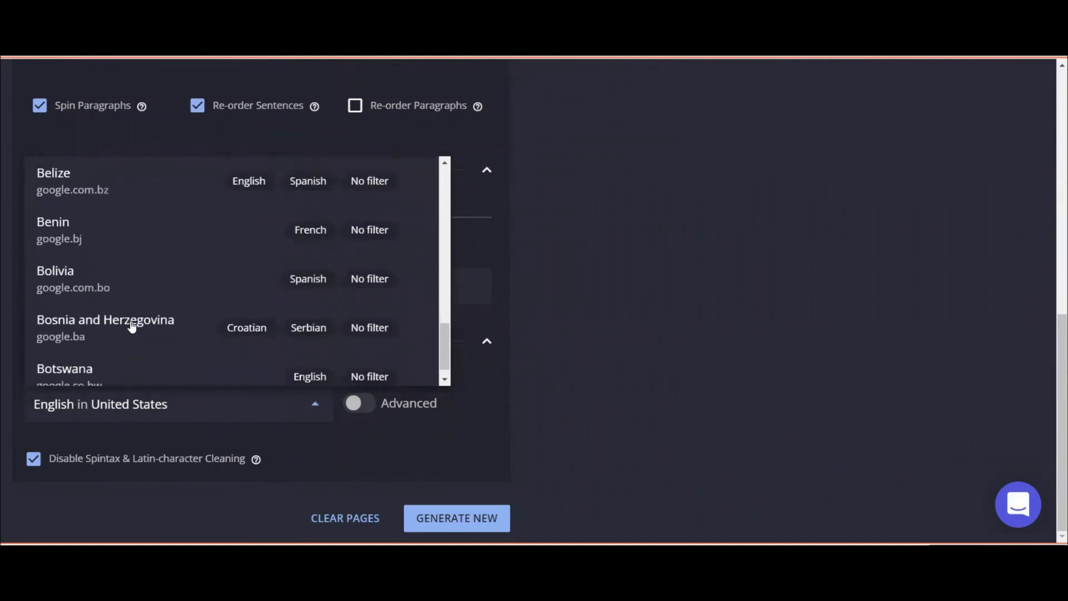
scroll(133, 330, down, 20)
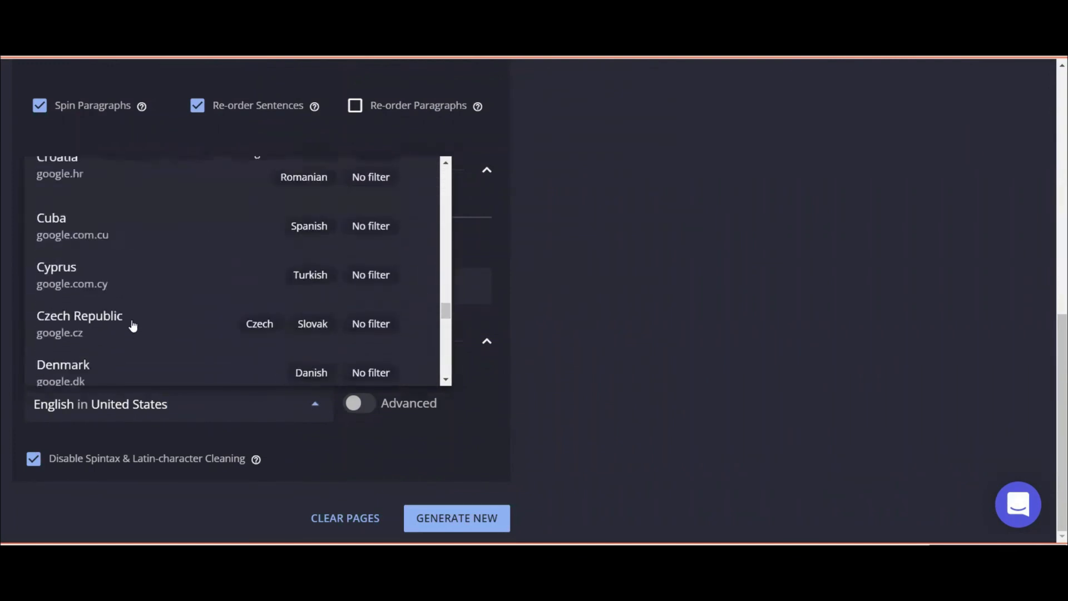
scroll(133, 326, down, 20)
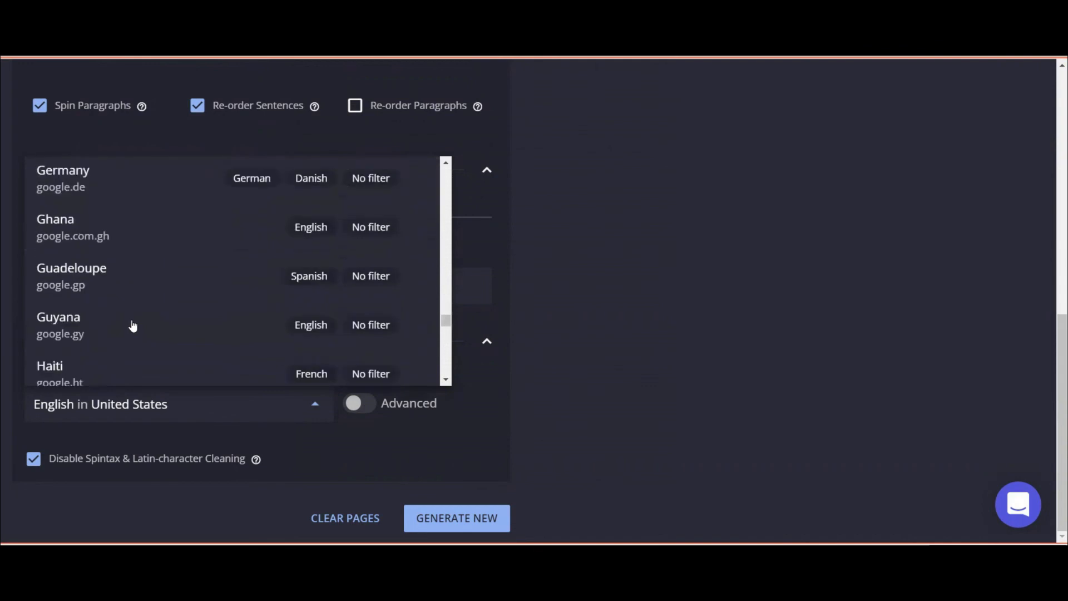
scroll(133, 326, up, 8)
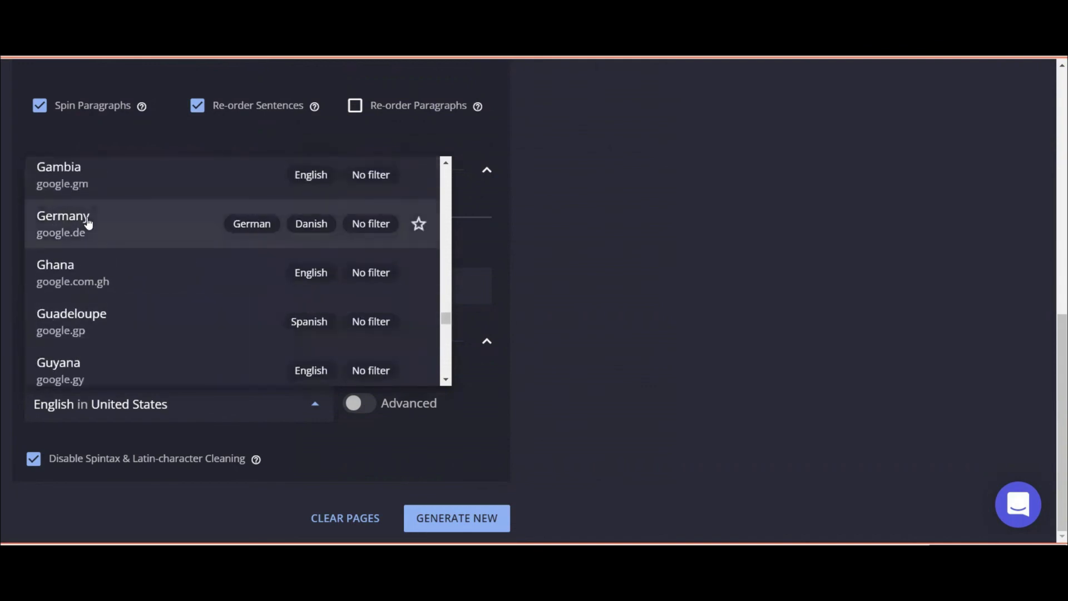
click(305, 232)
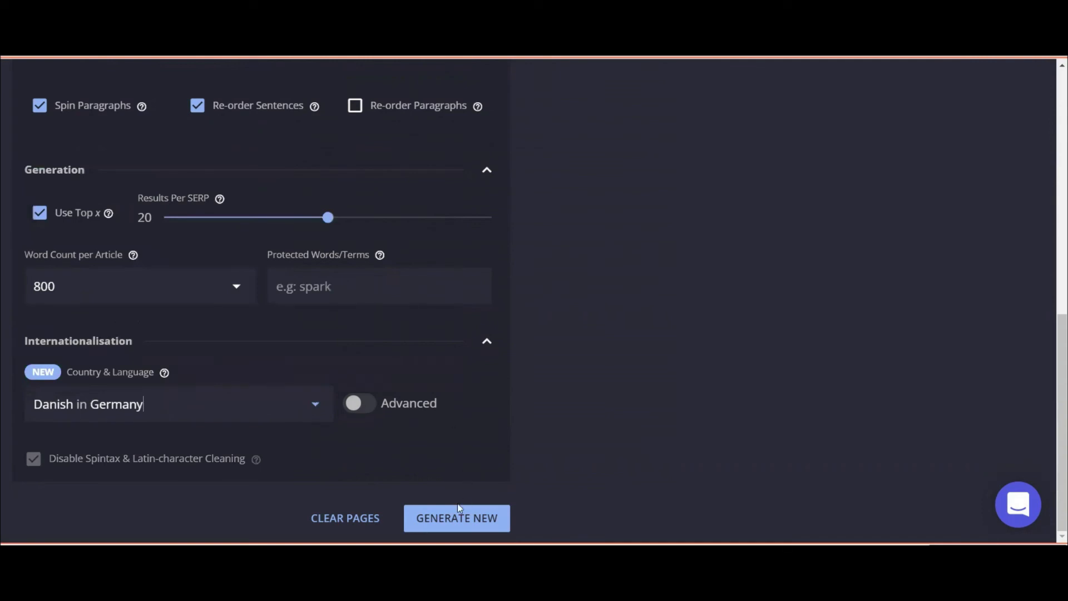
click(442, 518)
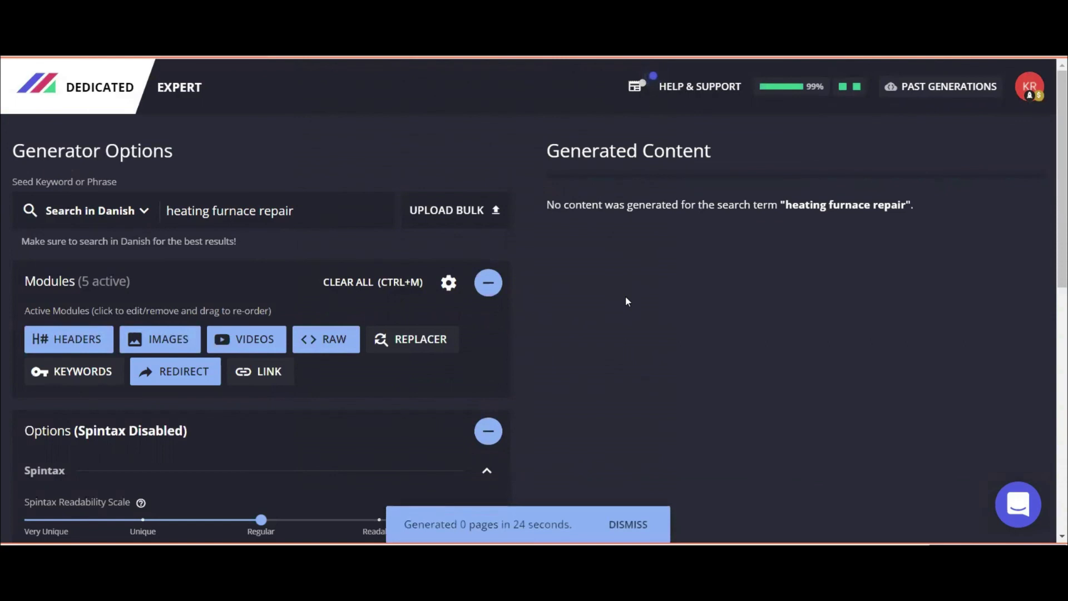
Dismiss the zero-pages notice and copy the seed keyword 'heating furnace repair'.
click(627, 524)
drag(313, 218, 143, 210)
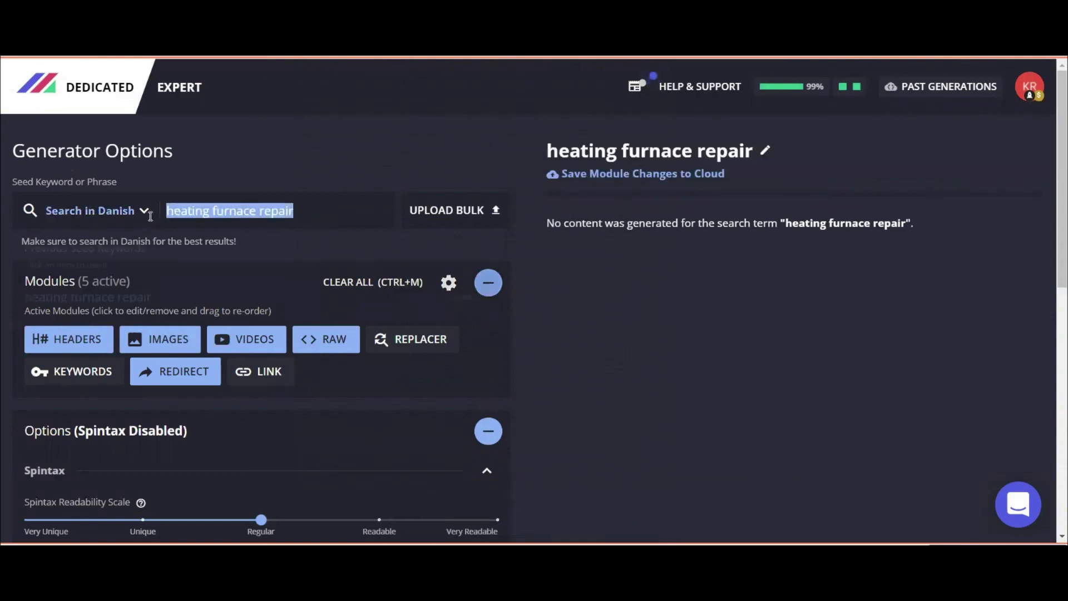
right_click(221, 202)
click(262, 259)
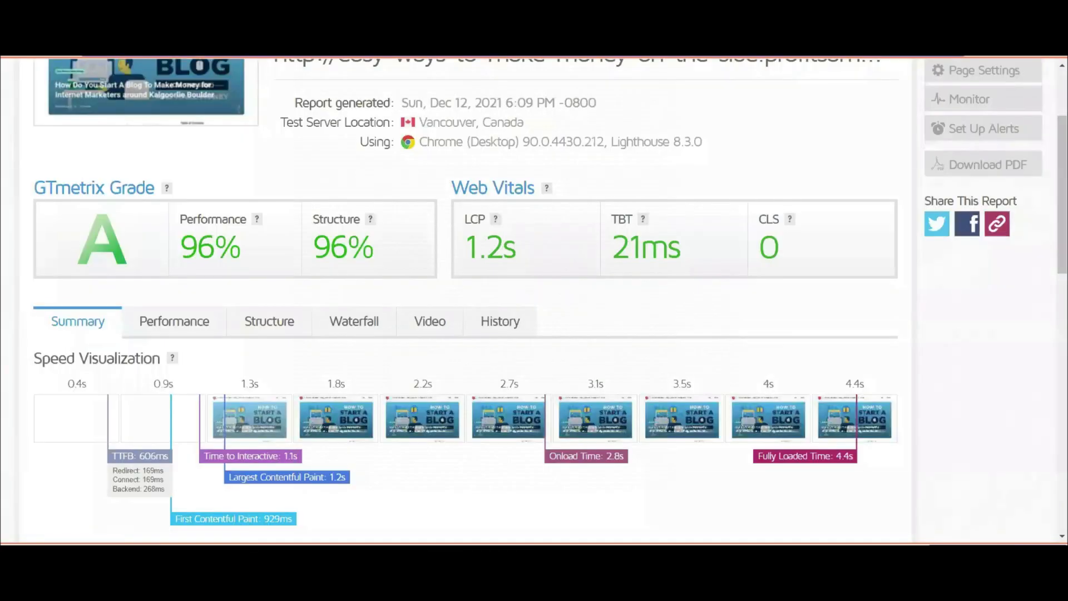
Search the web for 'google translate'.
key(ctrl+l)
text(google te)
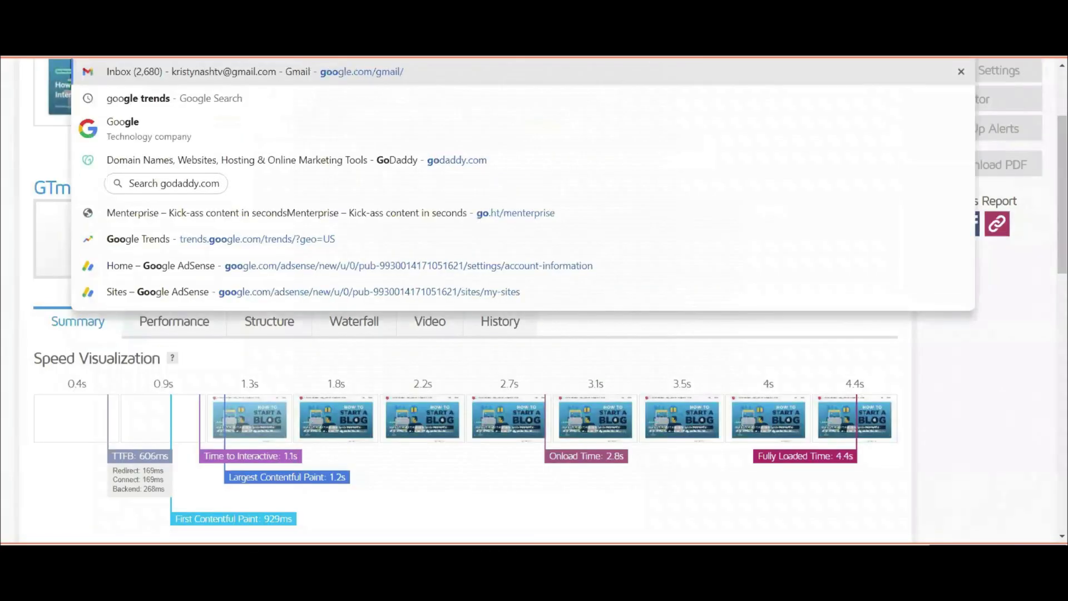
key(BackSpace)
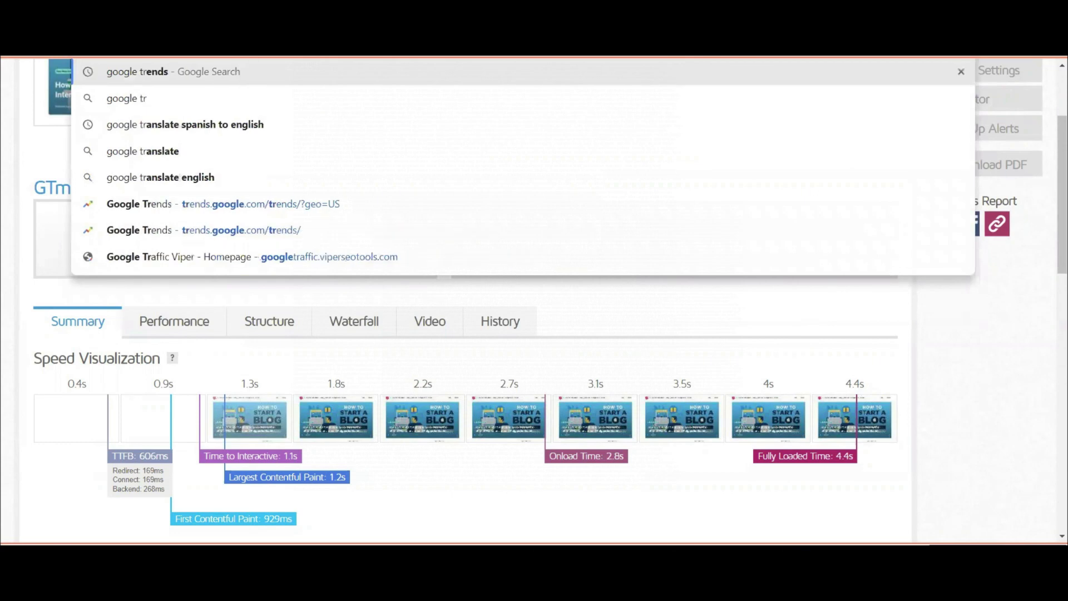
text(ranslare)
key(BackSpace)
key(BackSpace)
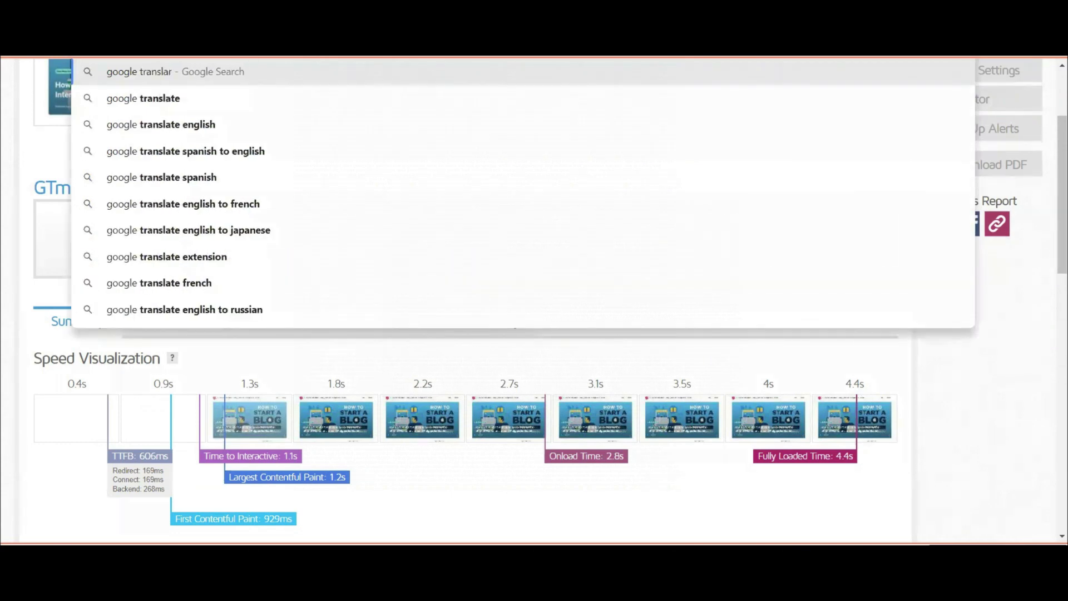
text(te)
key(Return)
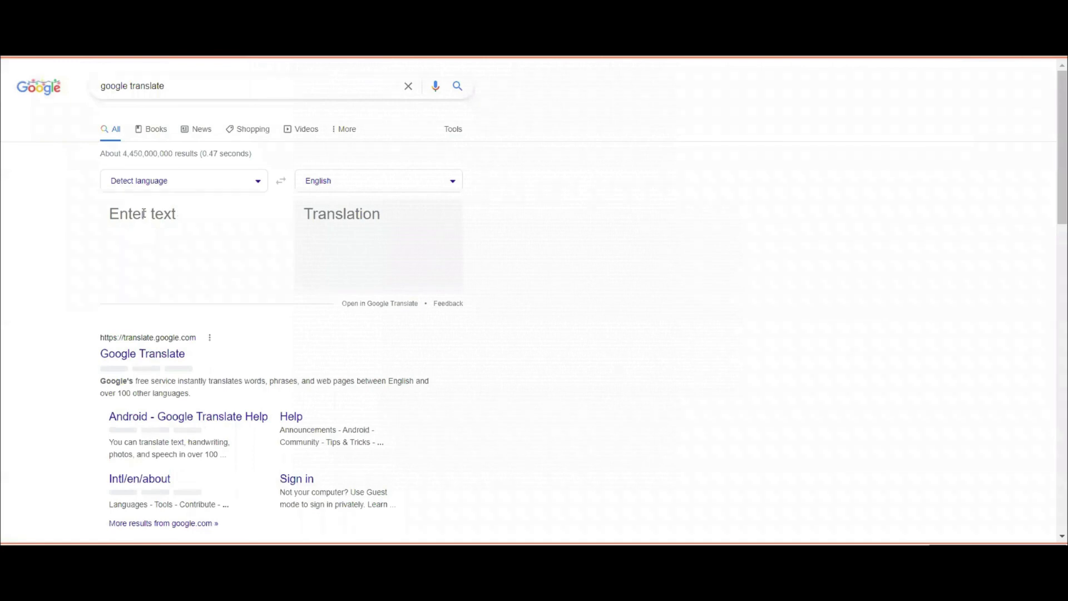
Put 'heating furnace repair' into the Google Translate source box.
click(178, 211)
text(repair)
double_click(157, 212)
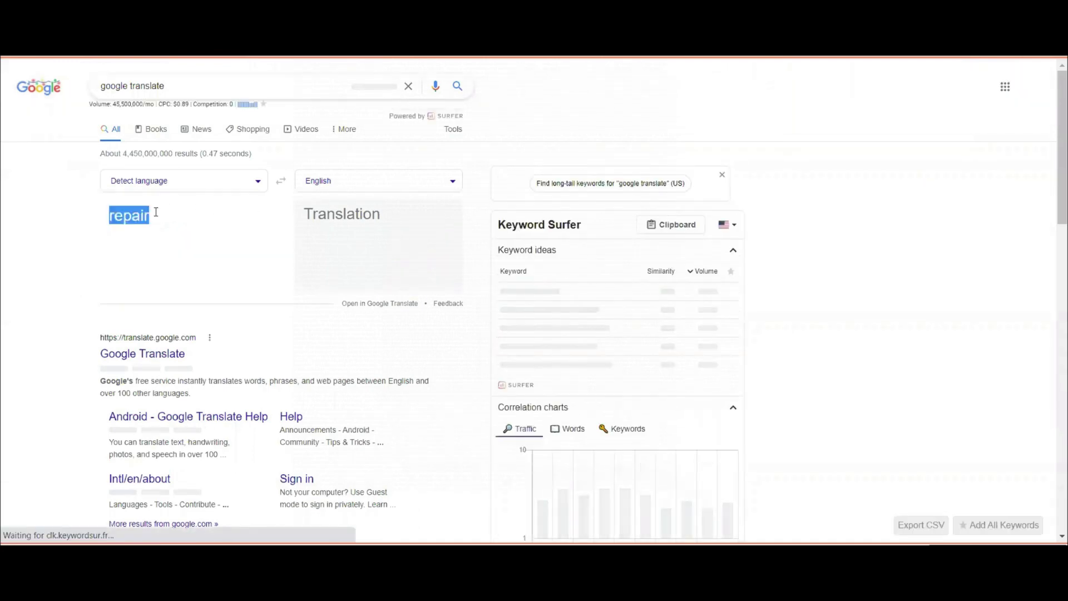
click(157, 212)
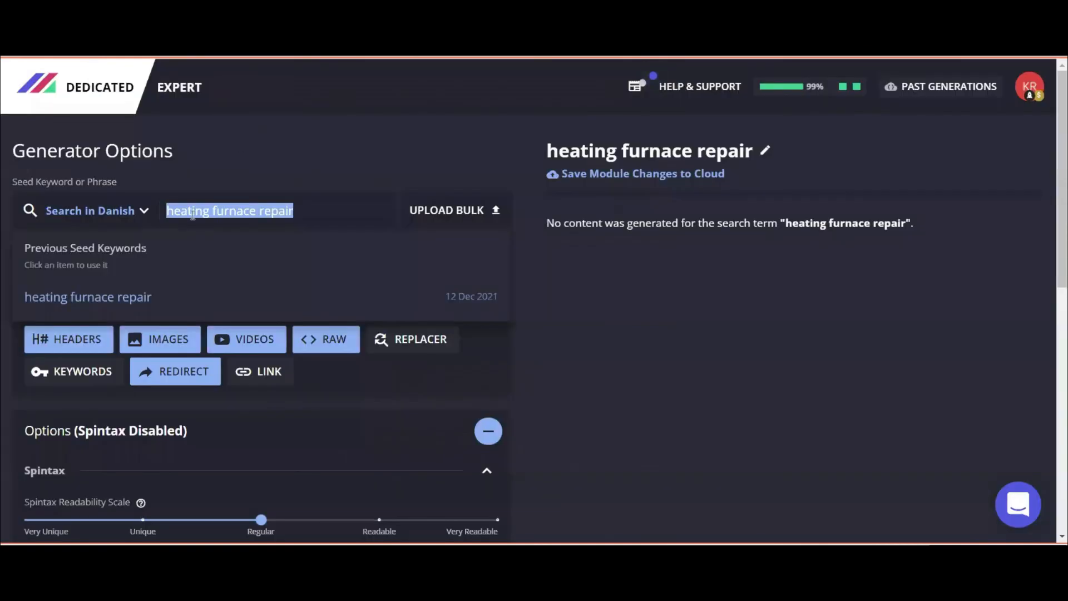
right_click(196, 210)
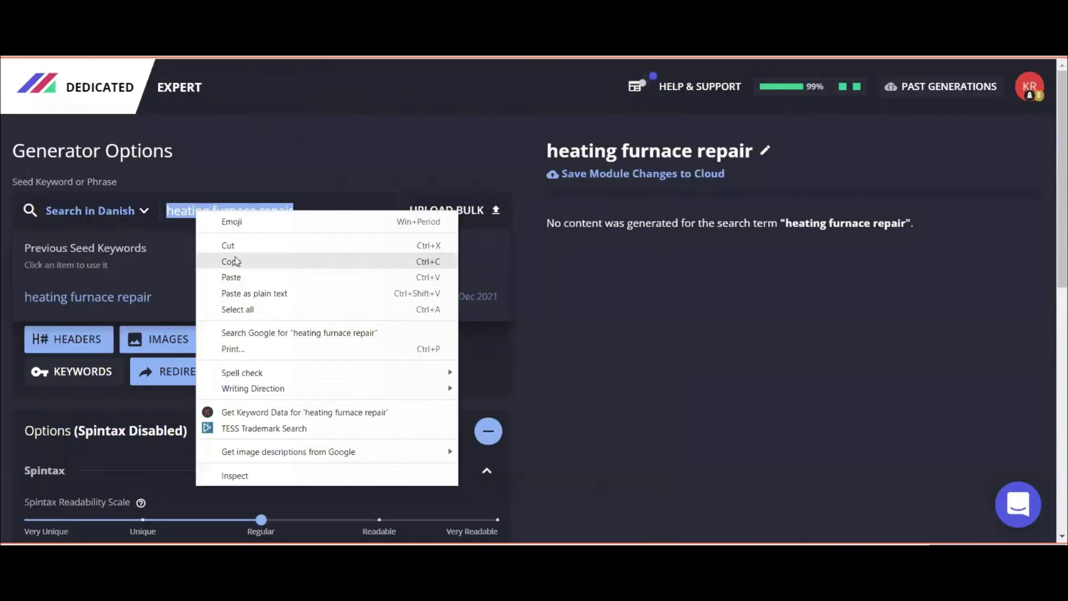
click(231, 261)
key(ctrl+Tab)
key(ctrl+v)
triple_click(144, 212)
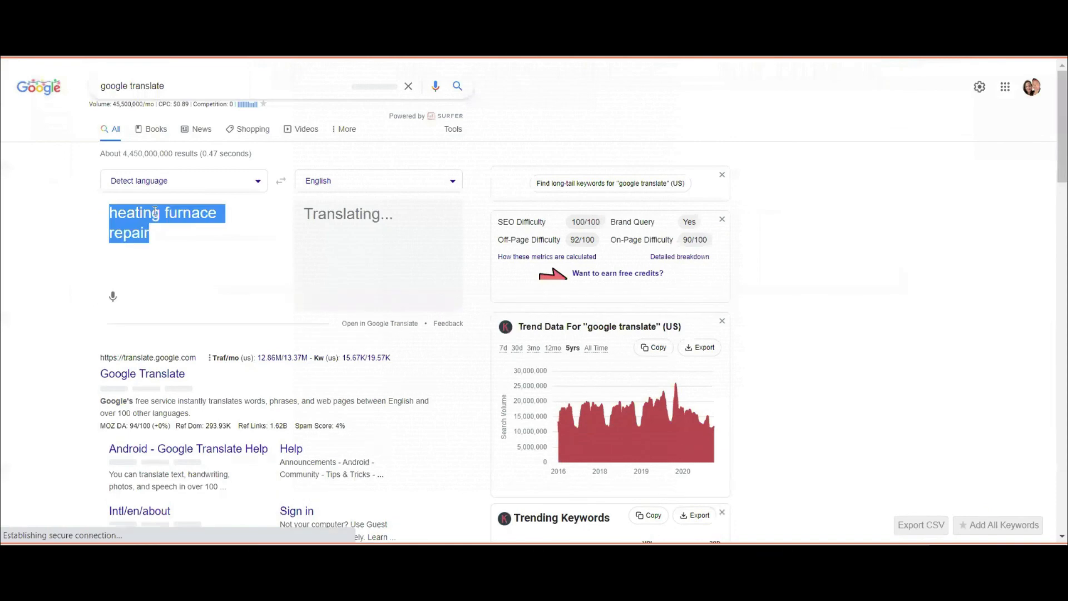
Translate it into Danish and select the result 'reparation af varmeovne'.
click(334, 181)
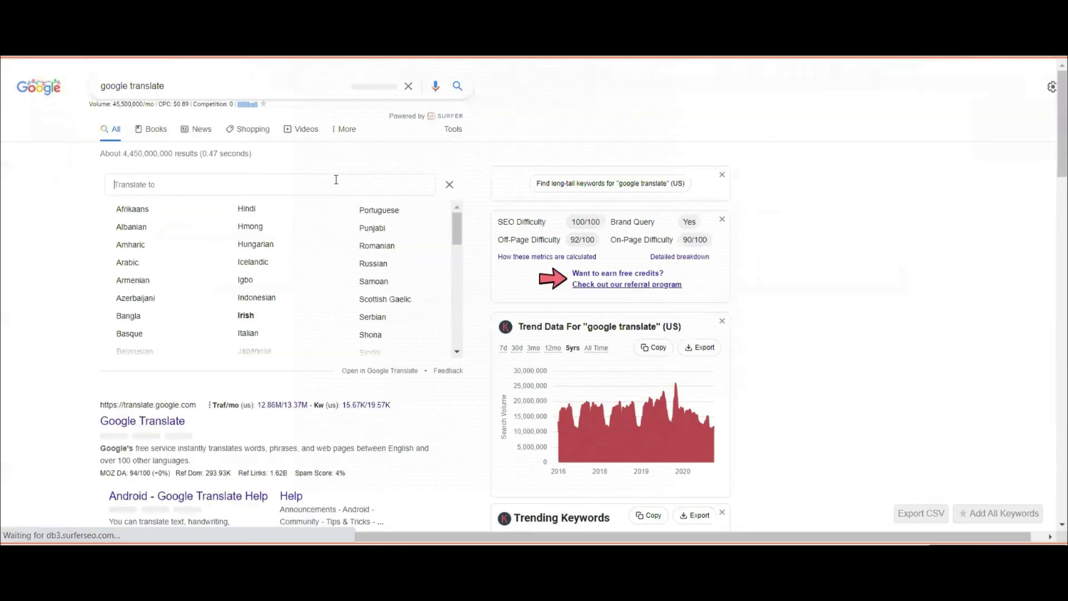
scroll(165, 305, down, 5)
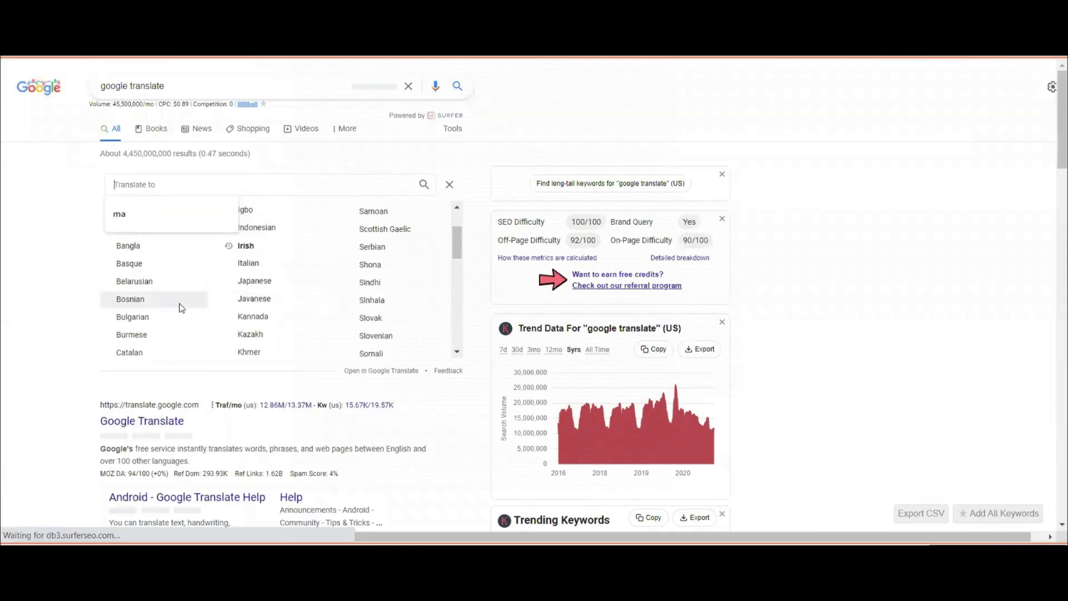
scroll(170, 309, up, 1)
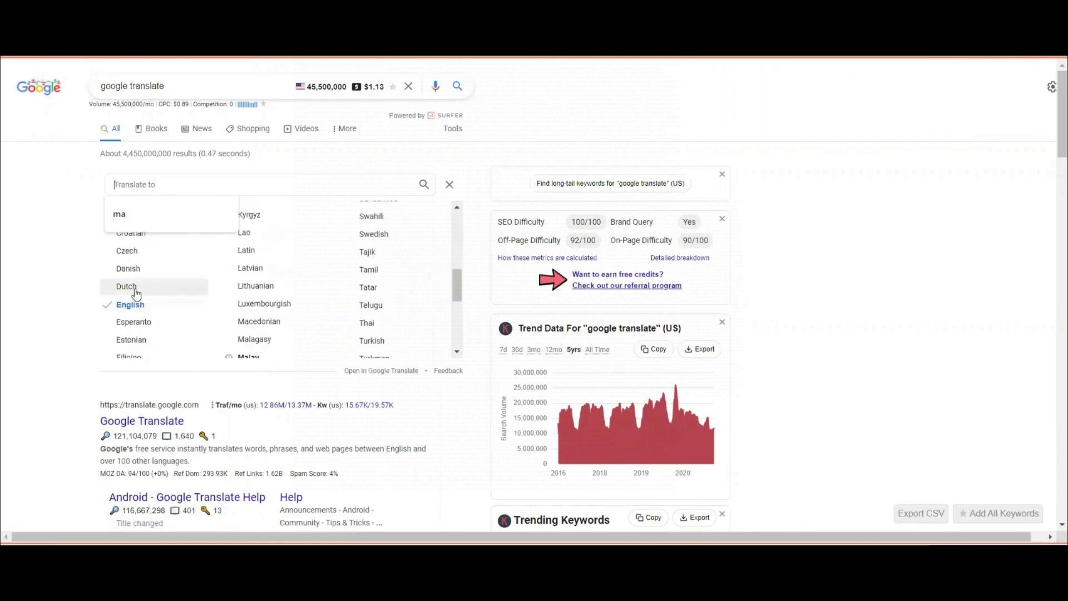
click(134, 269)
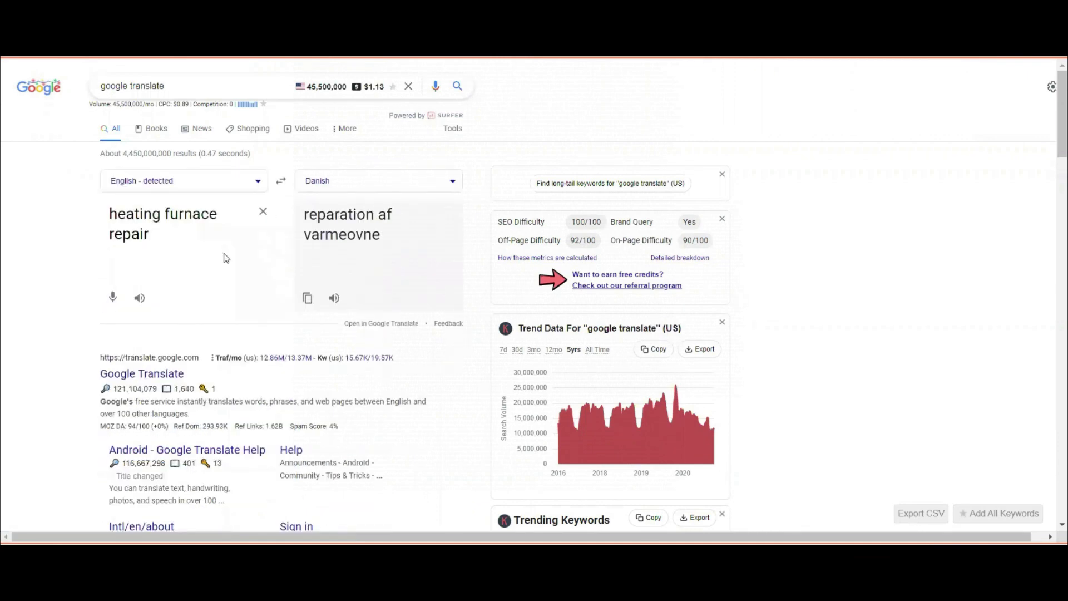
triple_click(335, 213)
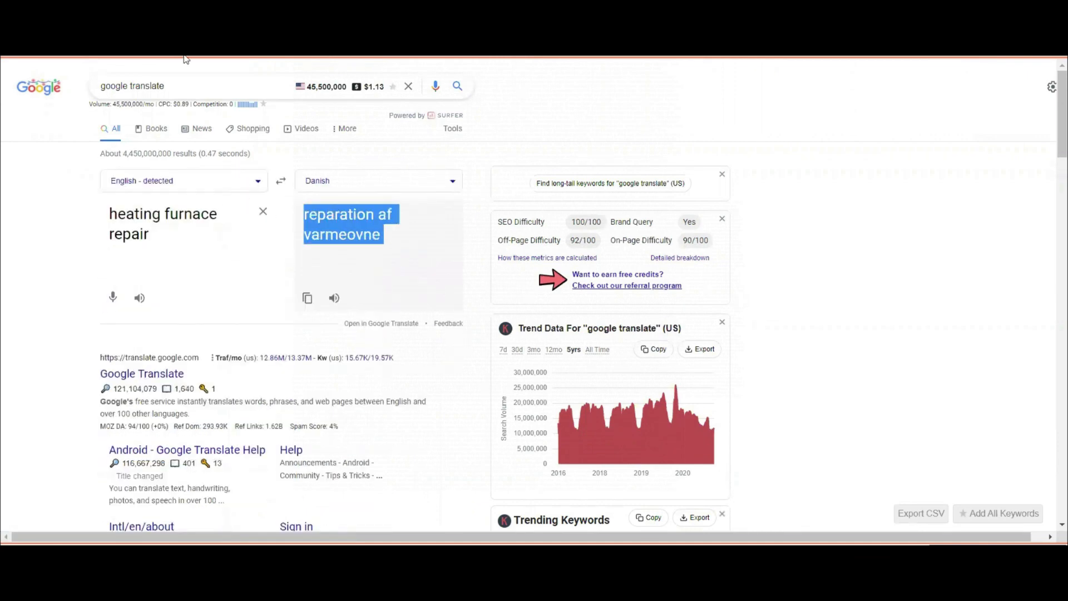
click(127, 57)
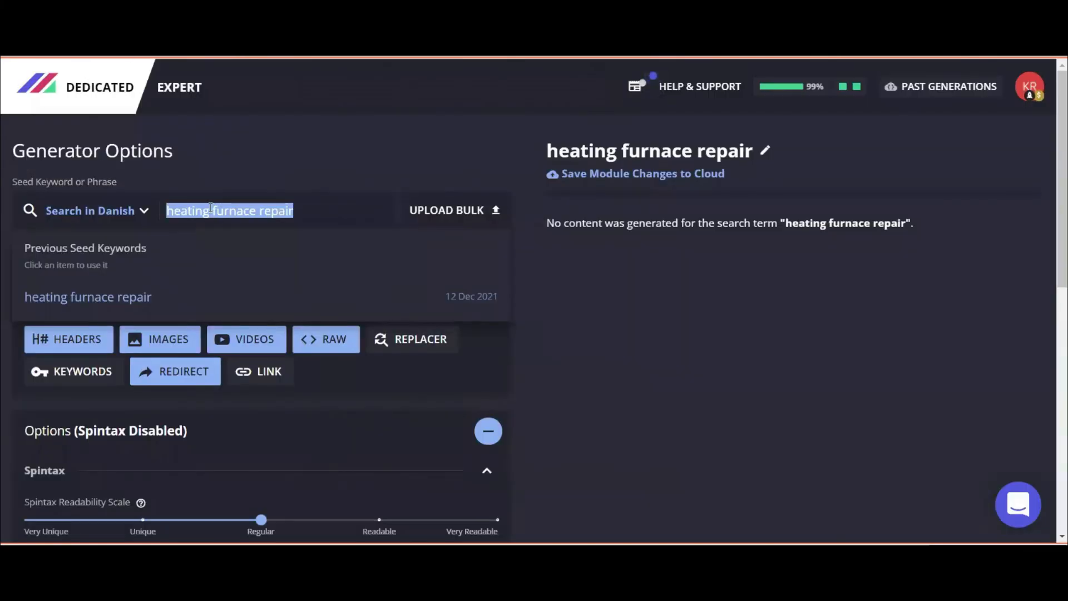
Paste 'reparation af varmeovne' as the seed keyword and generate new Danish pages.
key(ctrl+v)
scroll(210, 207, down, 5)
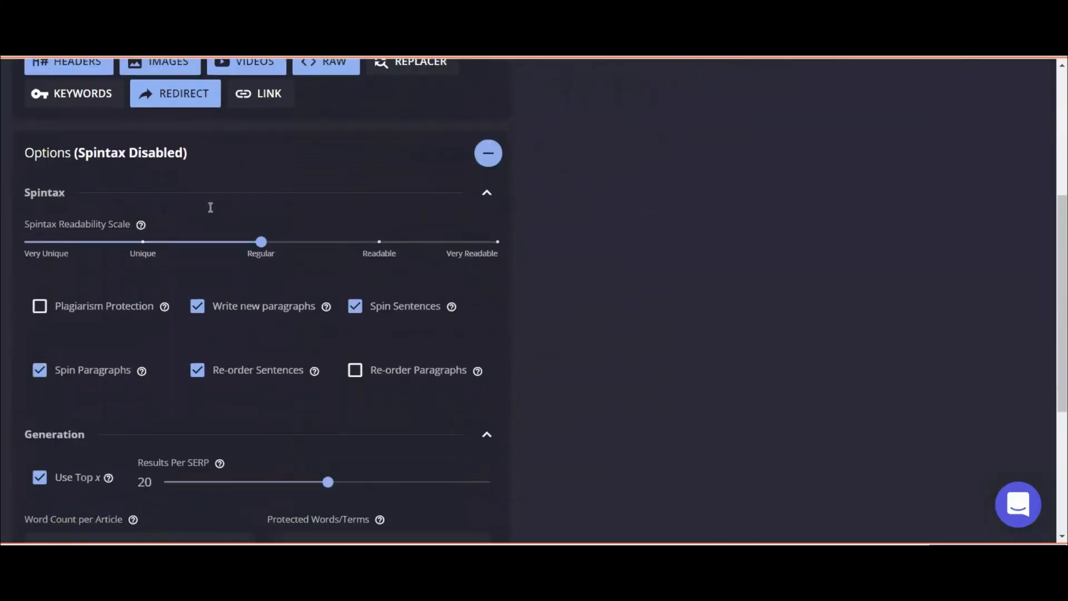
scroll(210, 207, down, 5)
click(455, 518)
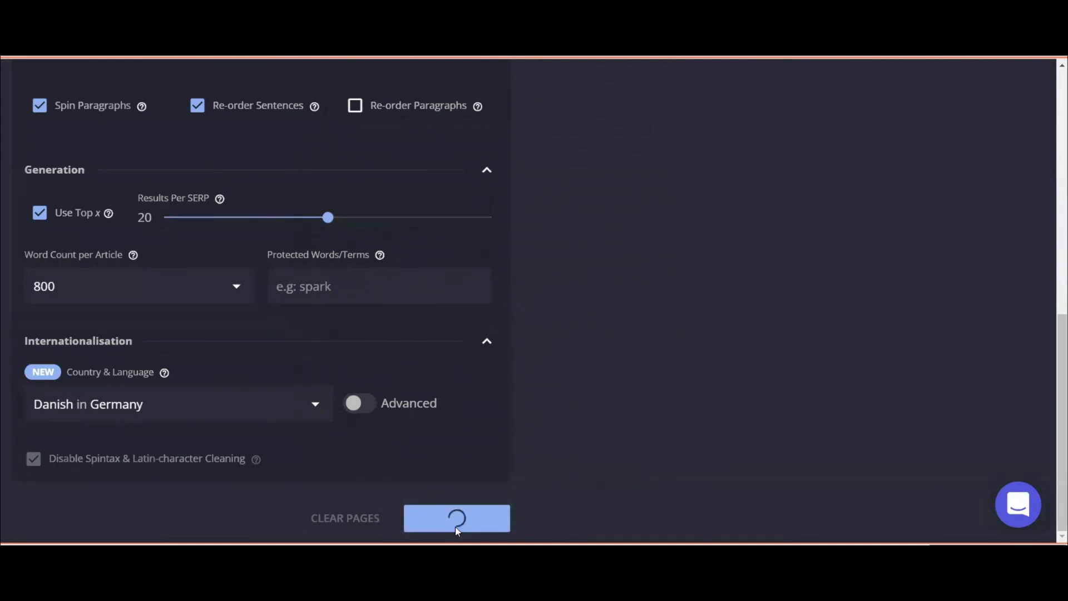
scroll(512, 470, up, 7)
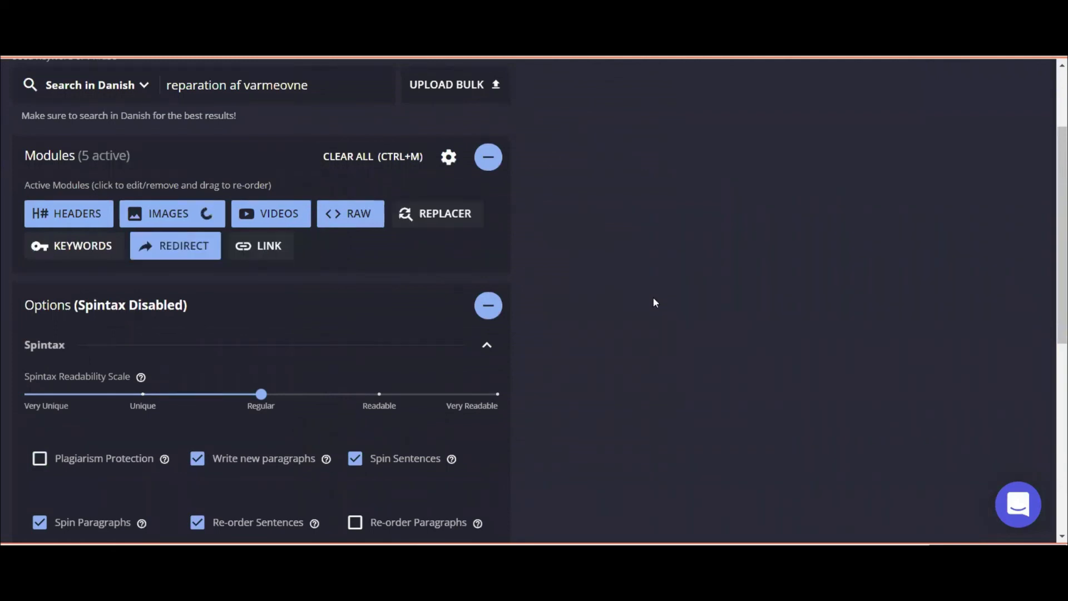
scroll(666, 286, up, 1)
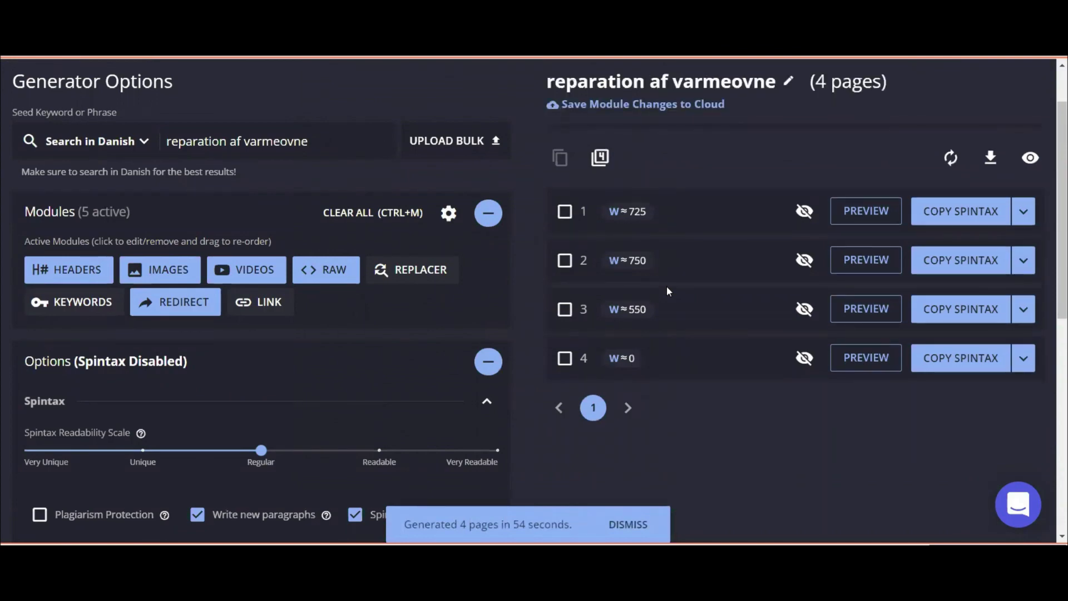
Hide generated pages 4 and 3, then check page 1's article preview.
click(564, 360)
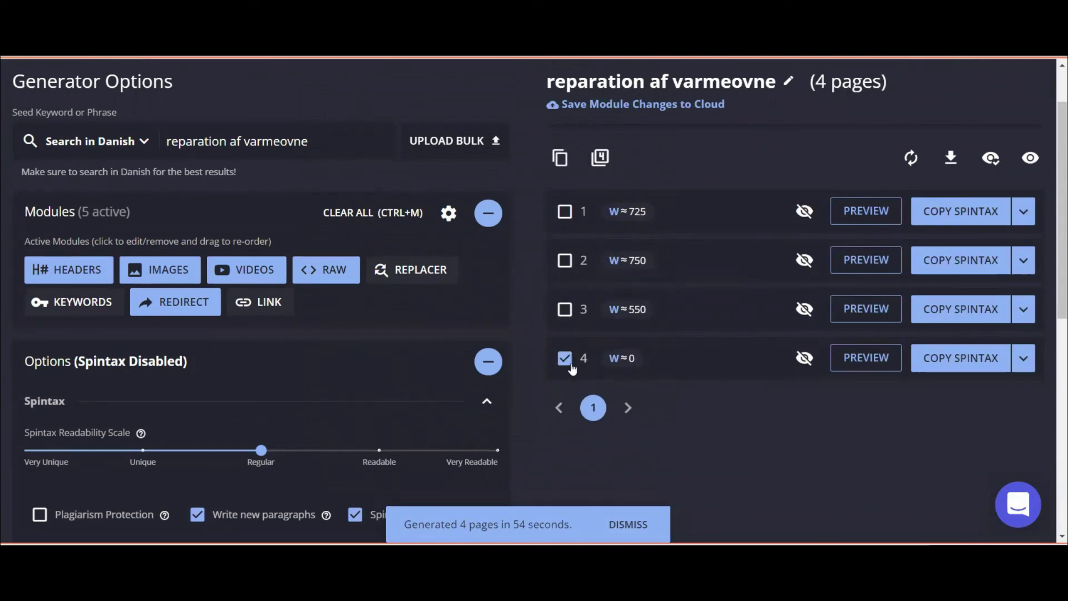
click(804, 357)
click(804, 309)
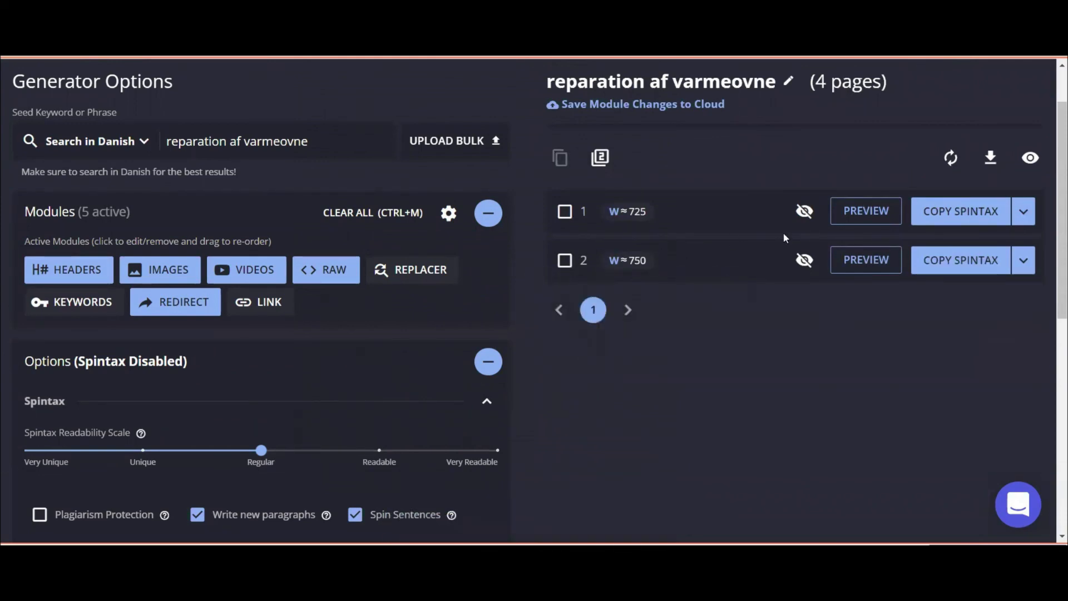
click(846, 217)
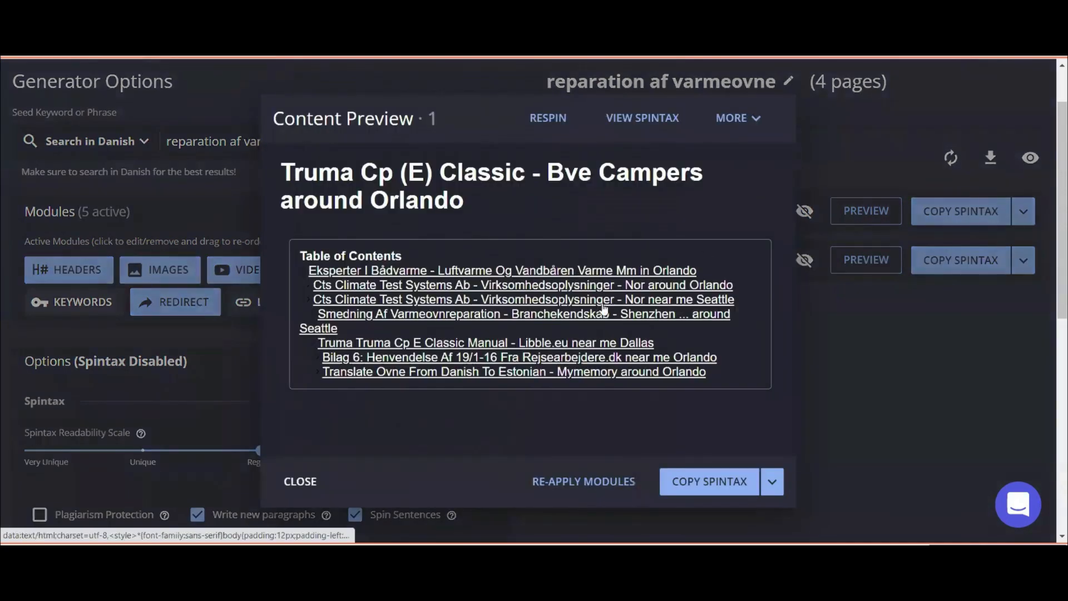
click(604, 309)
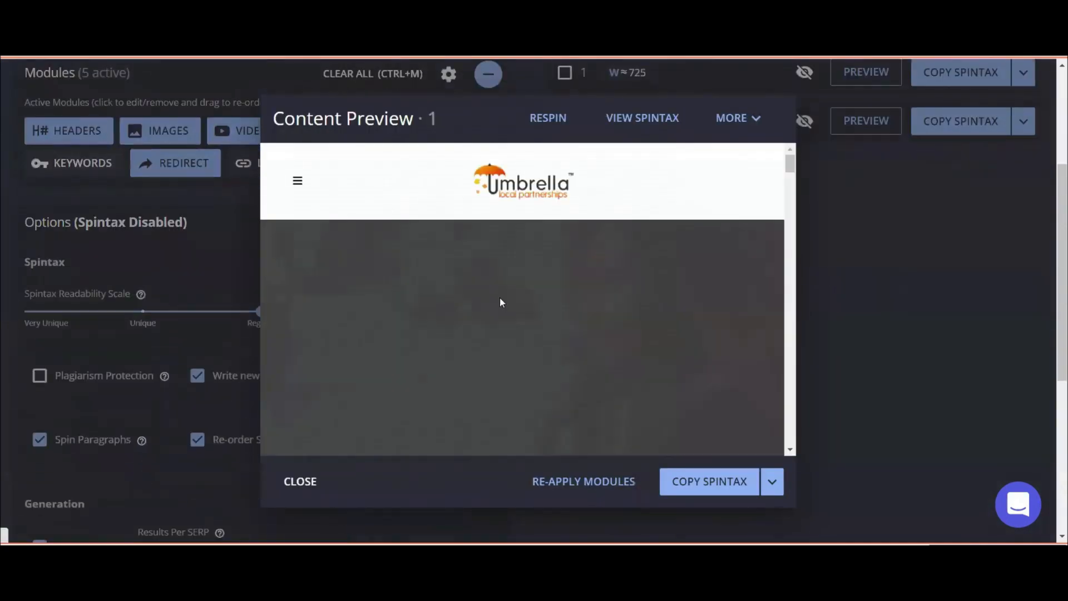
click(296, 481)
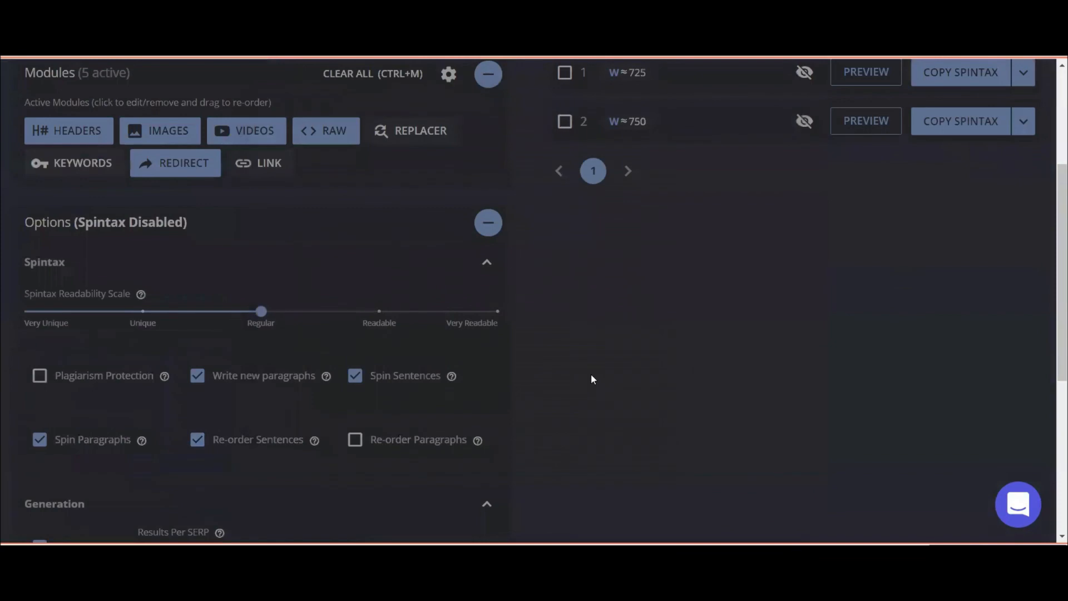
Clear the redirect module, recheck page 1's preview, and re-apply the remaining modules.
click(181, 172)
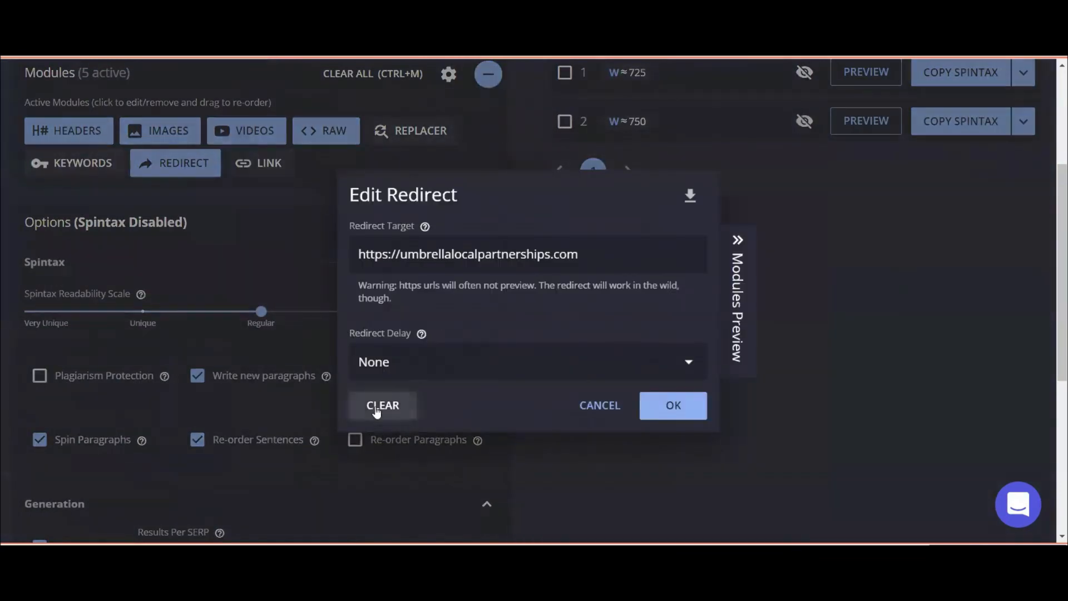
click(379, 406)
scroll(840, 355, up, 4)
click(859, 279)
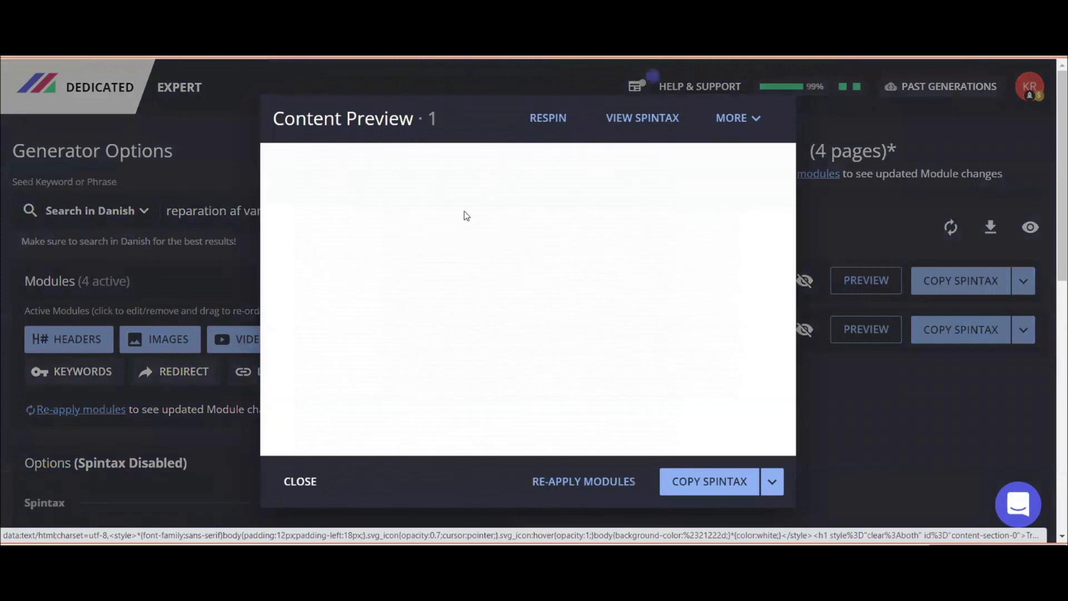
click(300, 481)
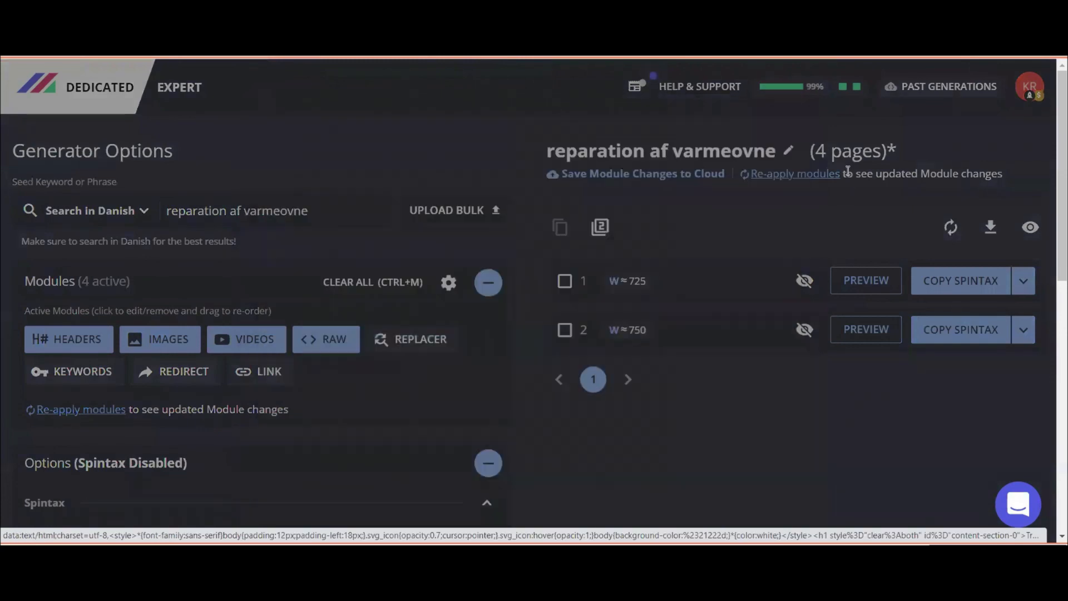
click(823, 174)
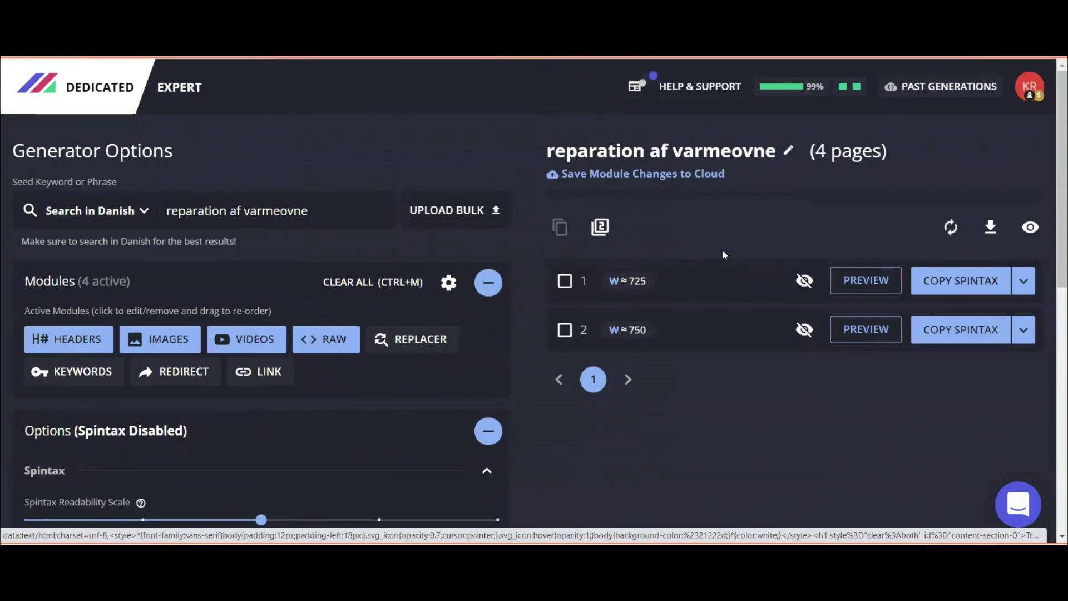
Preview page 1's Danish article 'Infrarød Varmeovne' and scroll through it.
click(841, 281)
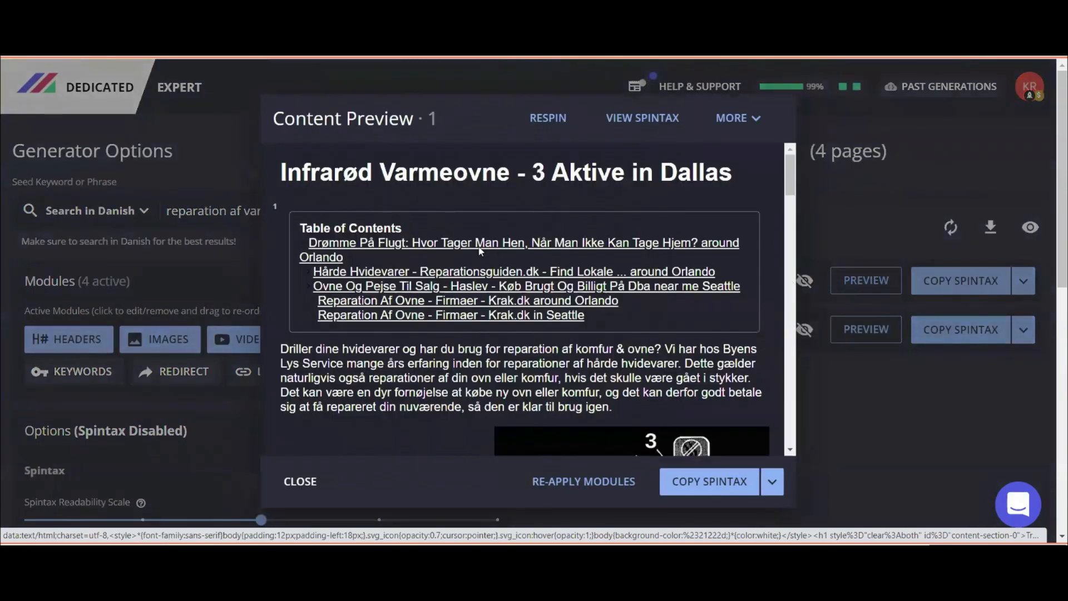
scroll(480, 252, down, 1)
scroll(480, 249, down, 10)
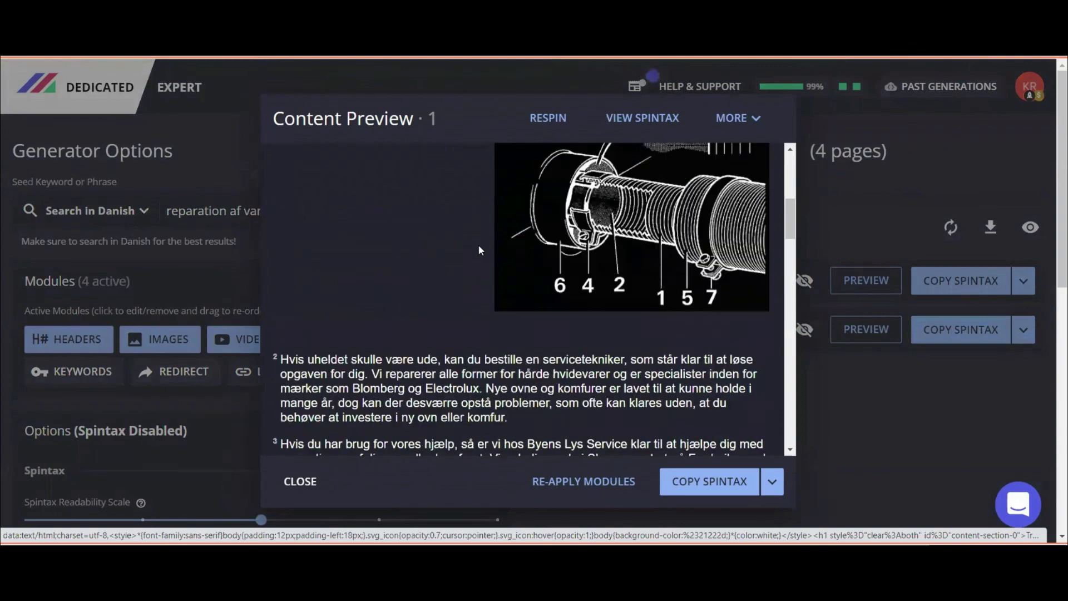
scroll(479, 246, down, 10)
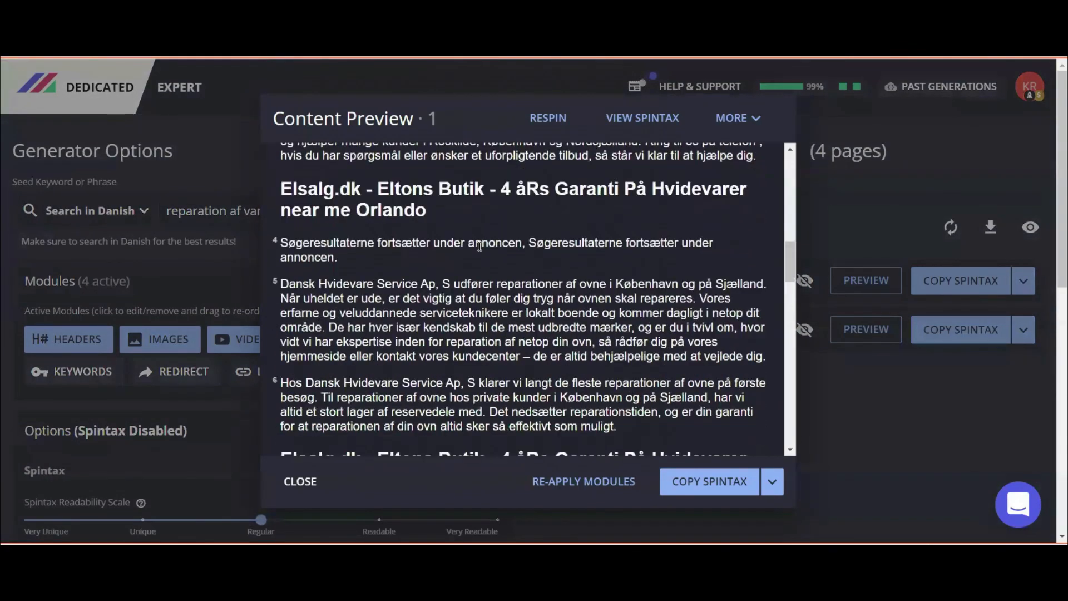
scroll(479, 248, down, 10)
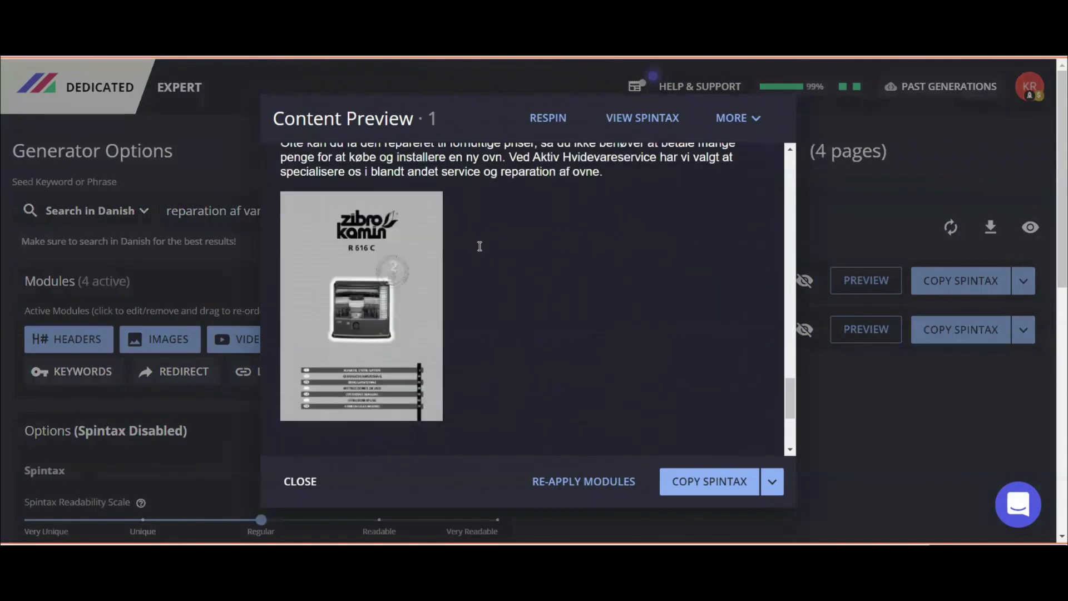
click(329, 473)
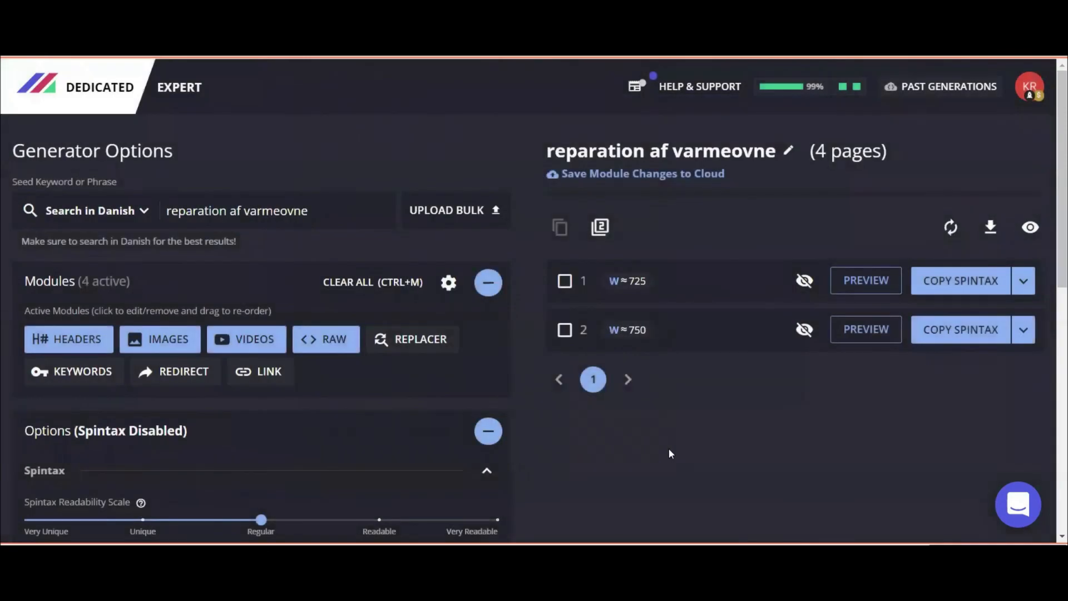
Reopen page 1's preview, scroll back up to its table of contents, then close it.
click(860, 282)
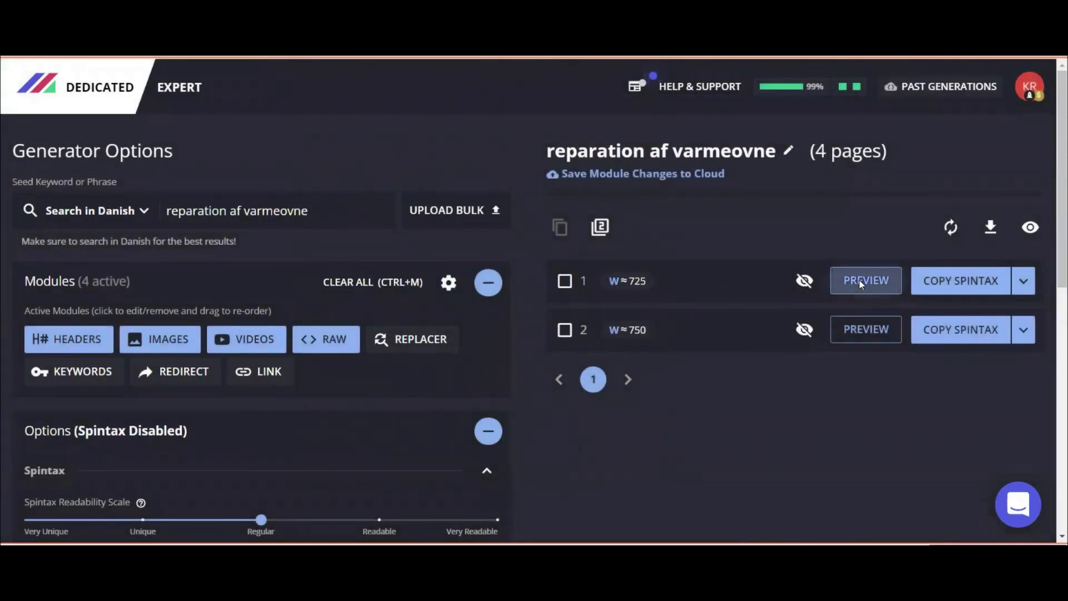
scroll(439, 306, down, 5)
scroll(439, 310, down, 15)
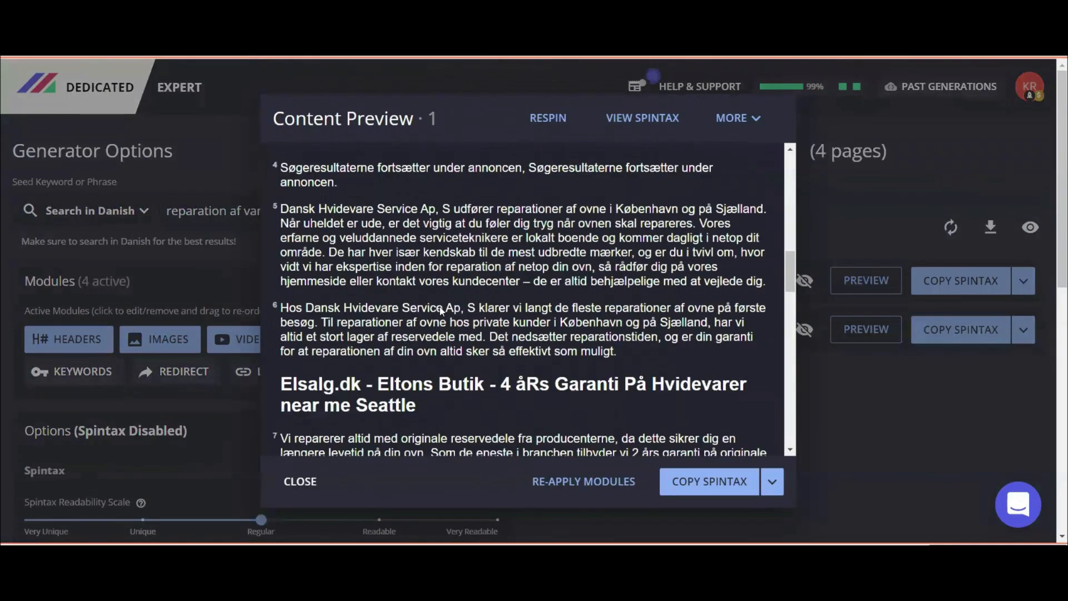
scroll(439, 310, down, 6)
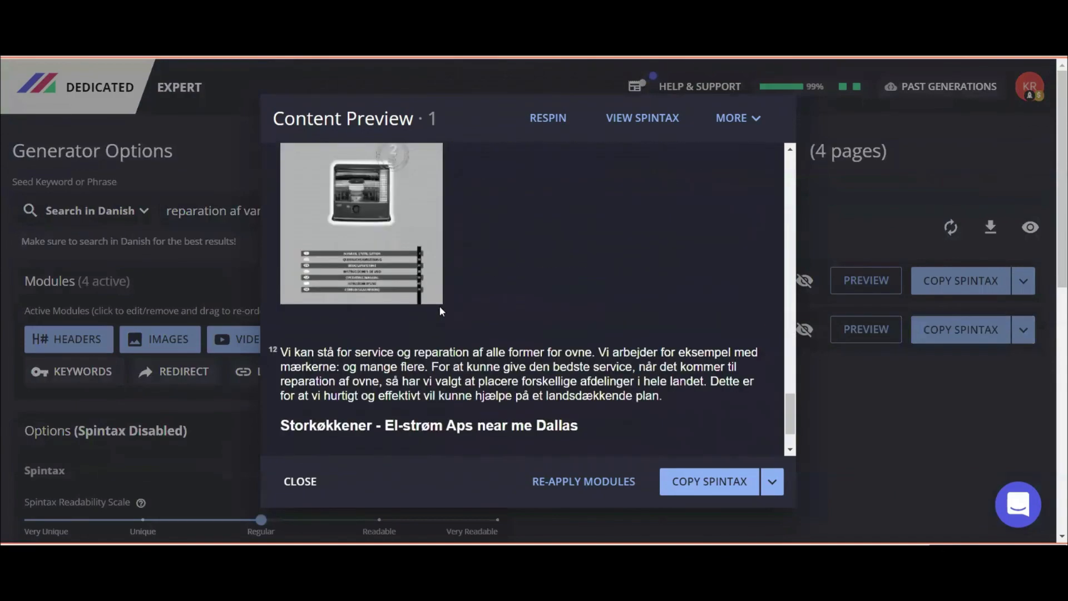
scroll(559, 321, down, 3)
scroll(564, 323, up, 3)
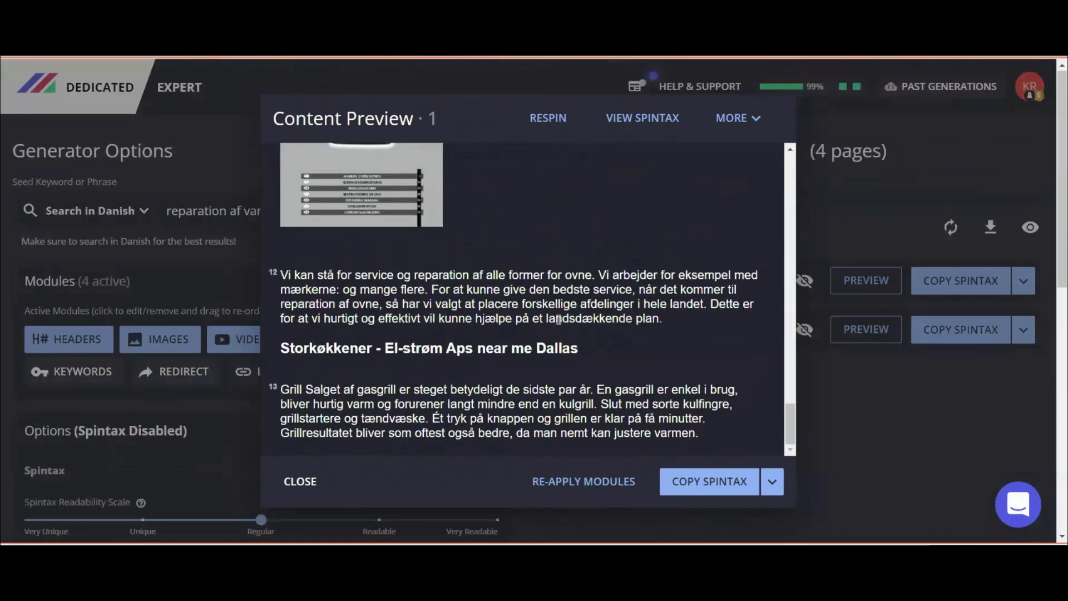
scroll(531, 240, up, 8)
scroll(531, 241, up, 6)
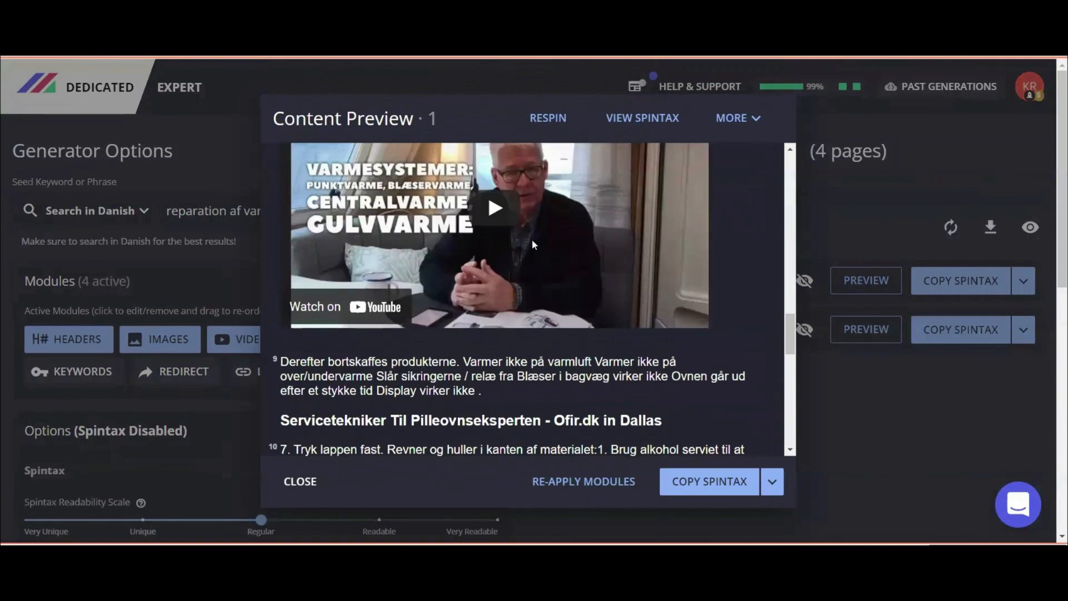
scroll(470, 221, down, 2)
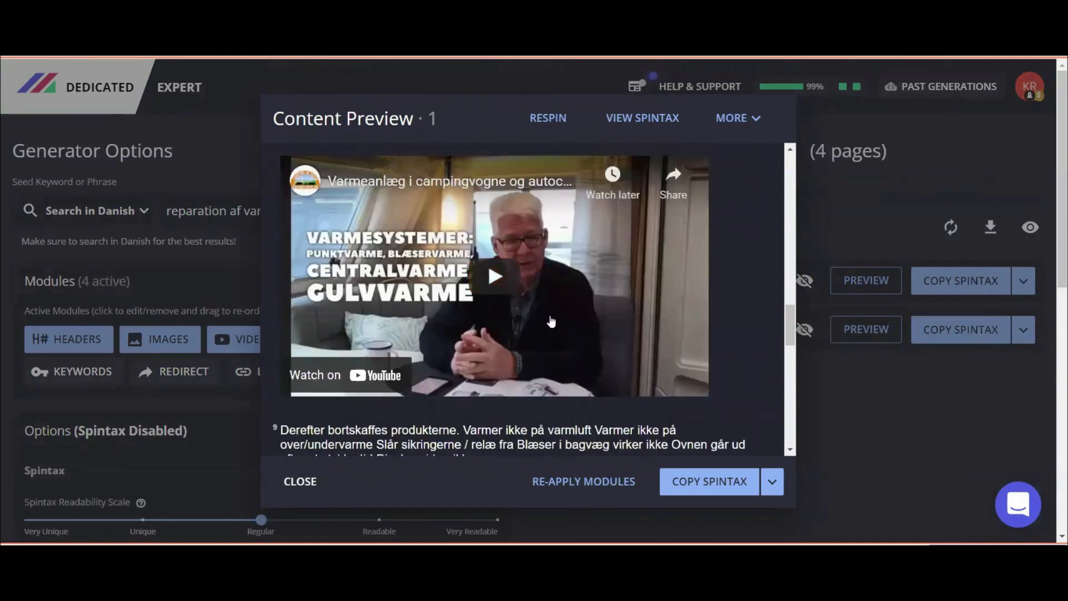
scroll(586, 258, up, 4)
scroll(586, 258, up, 8)
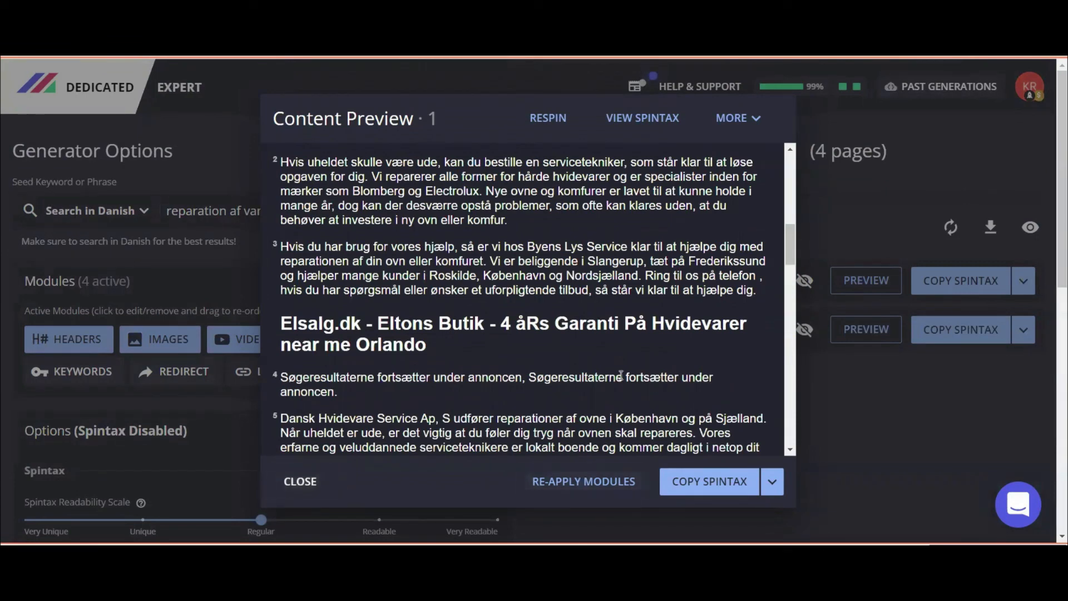
scroll(621, 376, up, 10)
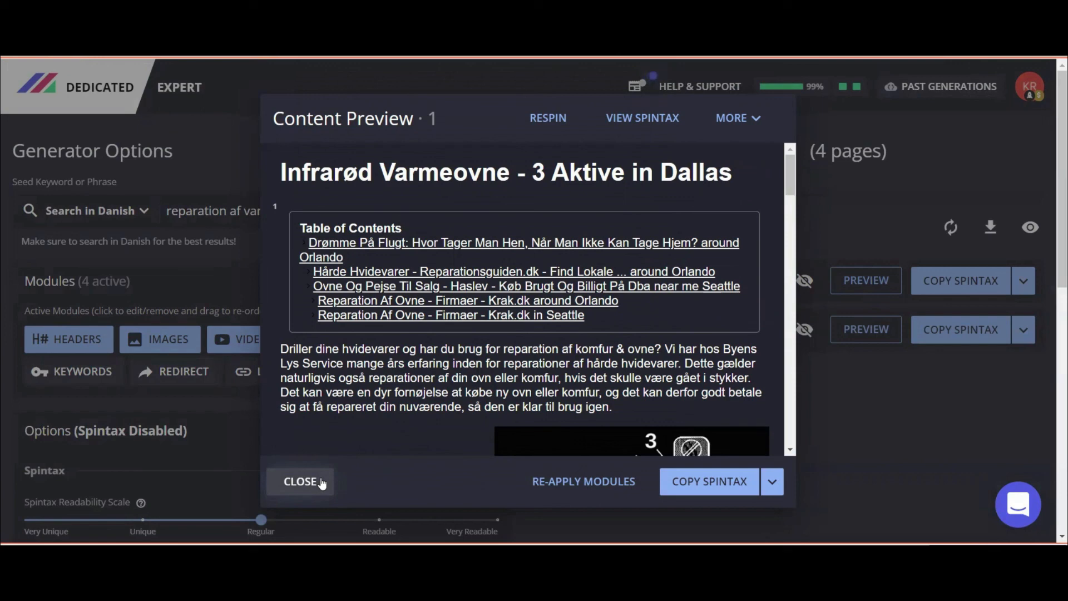
click(322, 483)
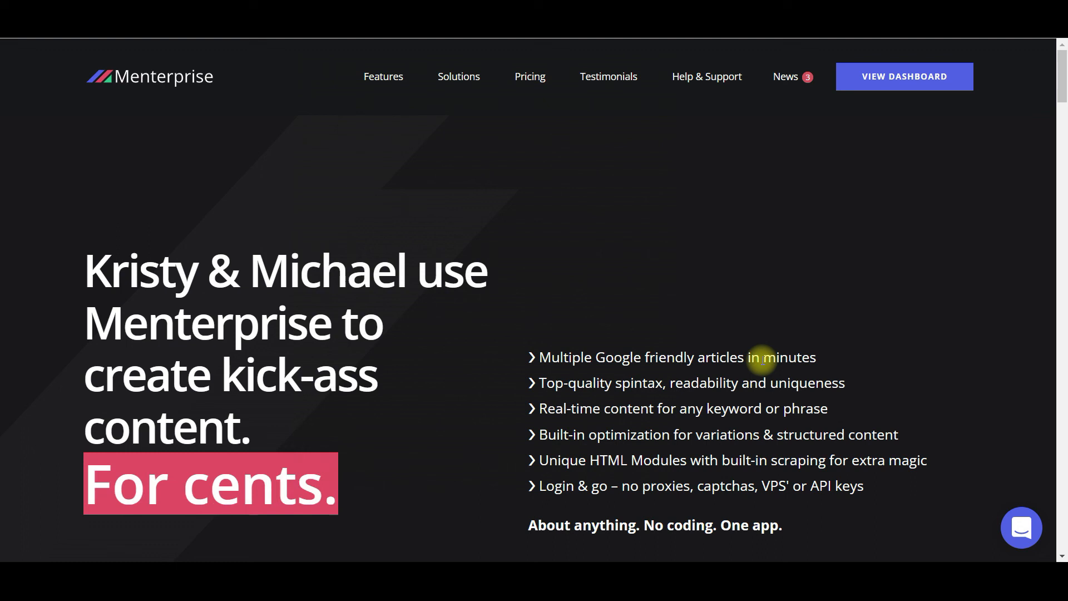
Scroll down the Menterprise homepage past the Google-friendly articles pitch.
scroll(535, 335, down, 1)
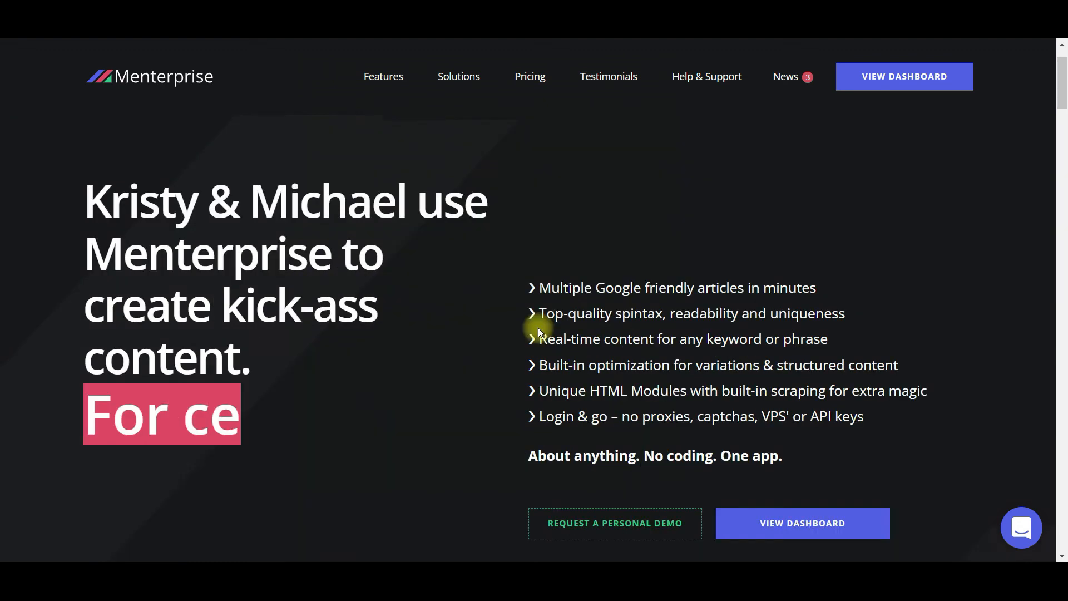